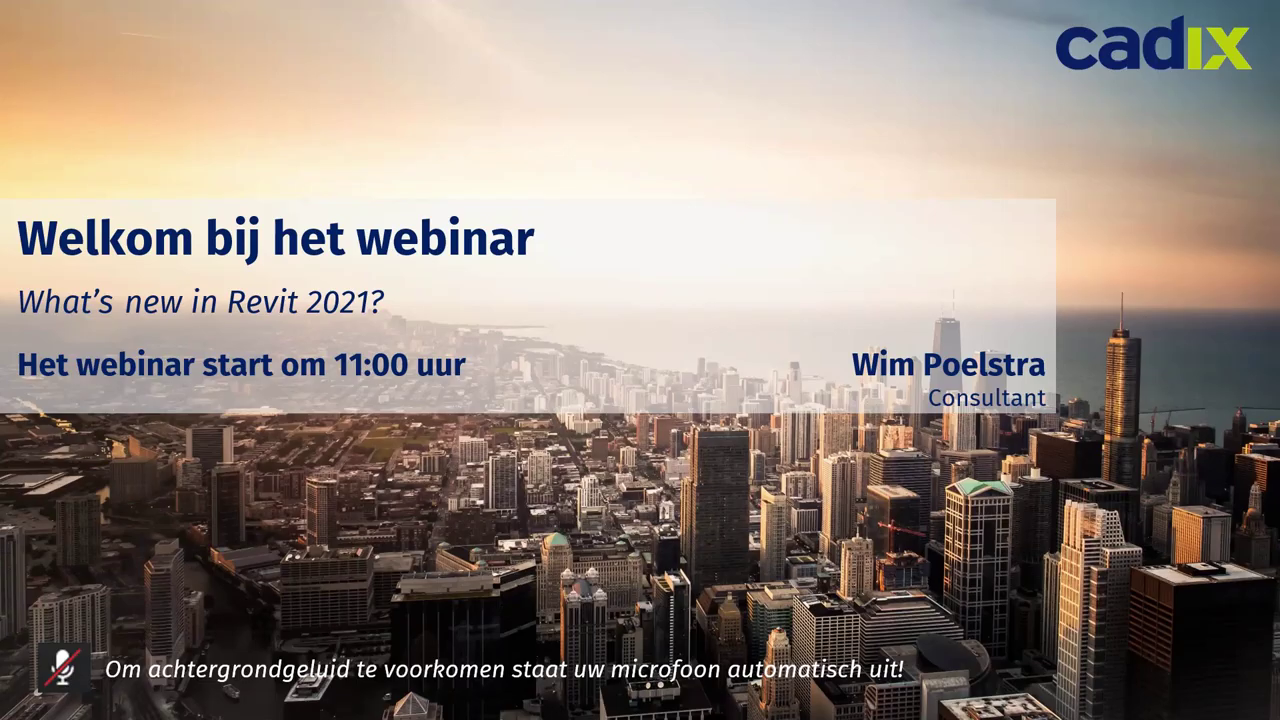
Advance from the city-skyline slide to the 'Welkom' slide introducing What's new in Revit 2021
click(952, 461)
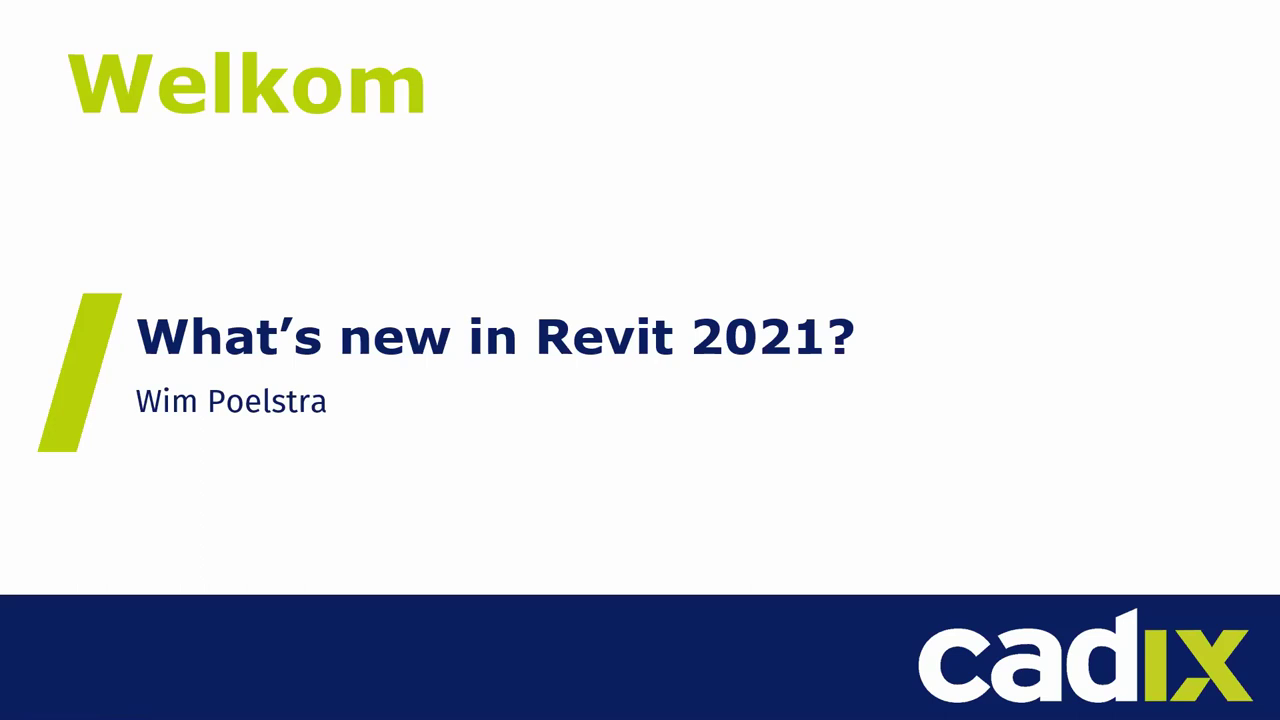
Step through the Zoom instruction slides to reach the 'Wie is Cadix?' slide
key(Right)
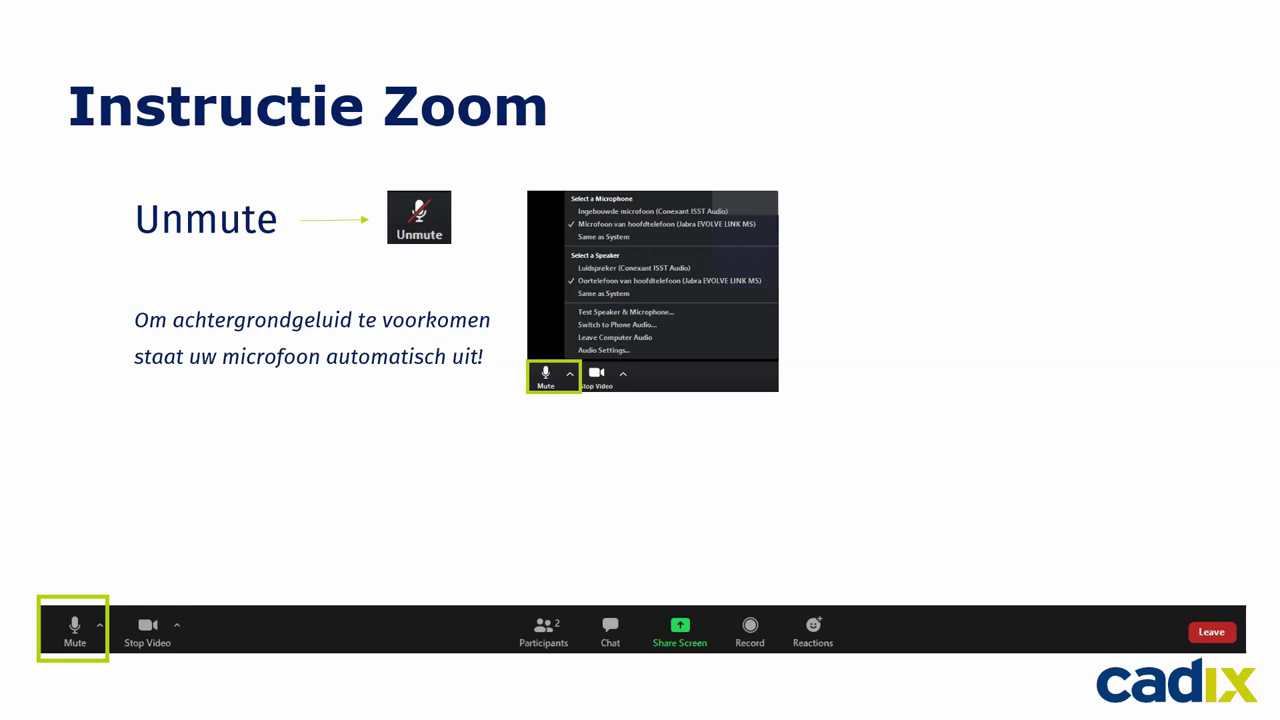
key(Right)
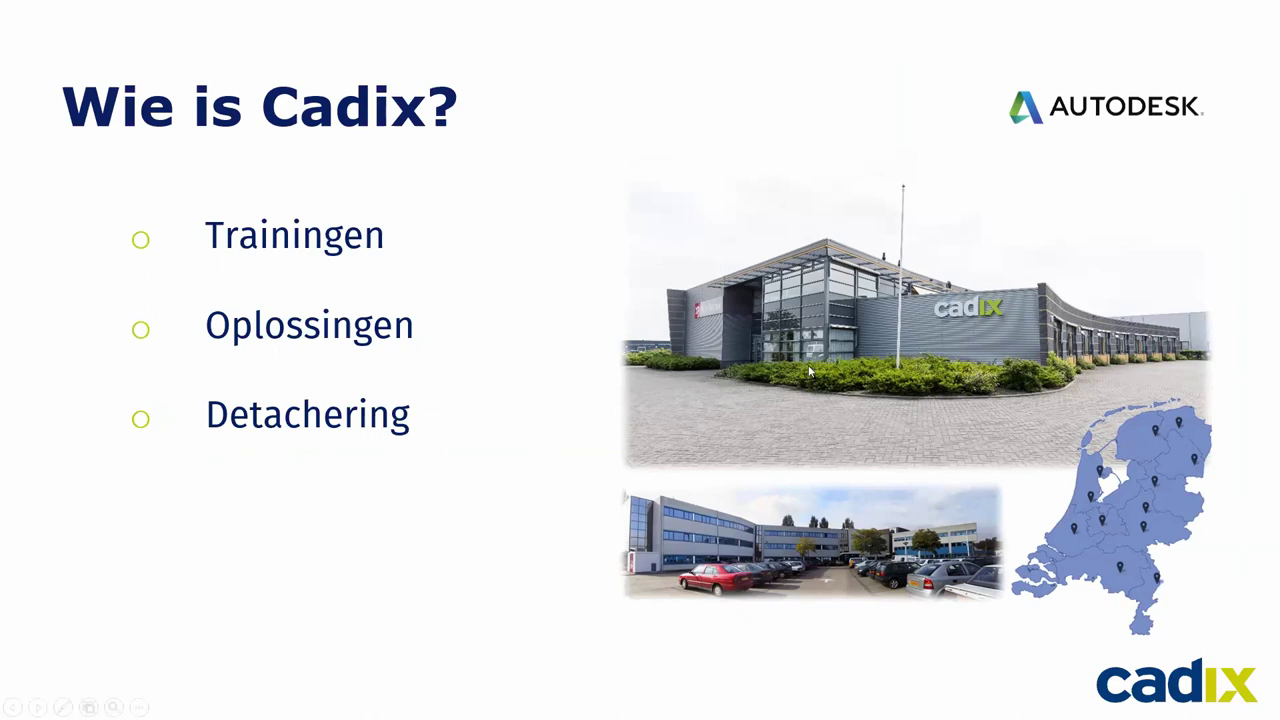
Advance to the slide listing Bouw en architectuur, Werktuigbouw, Installatietechniek and Civiele techniek
click(930, 338)
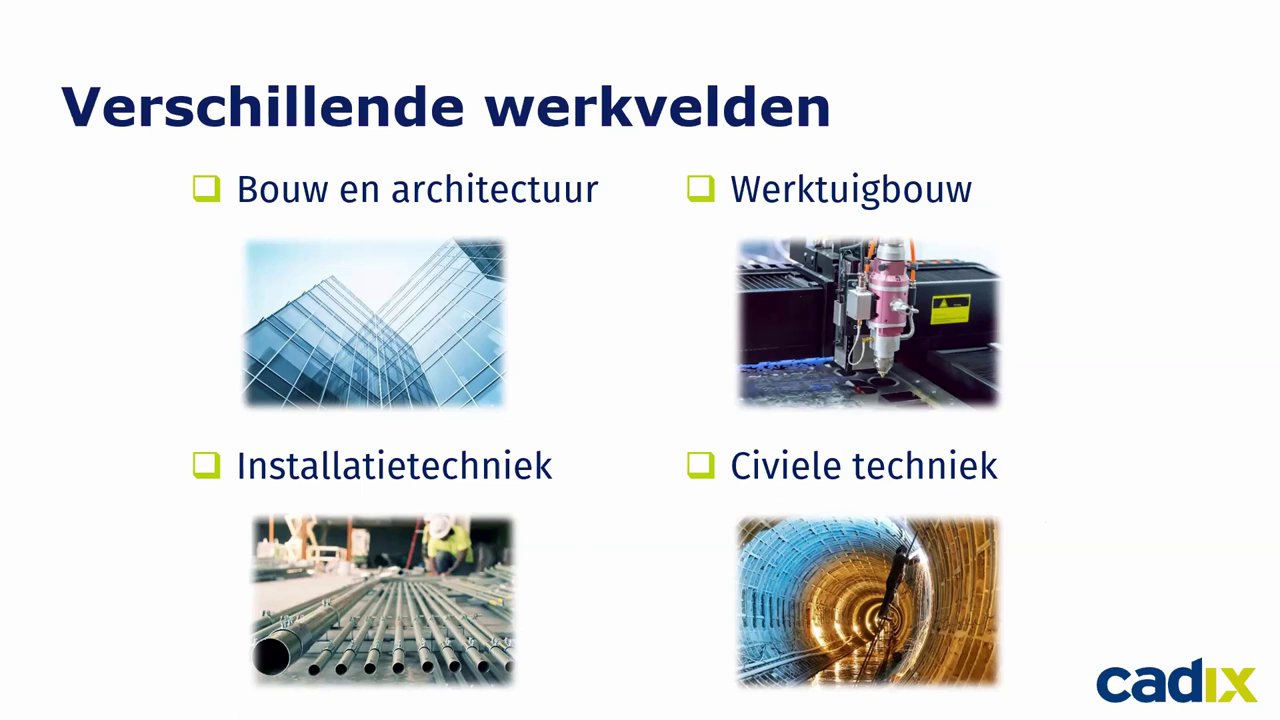
Advance two slides through the Zoom Unmute and Chat instruction slides
key(Right)
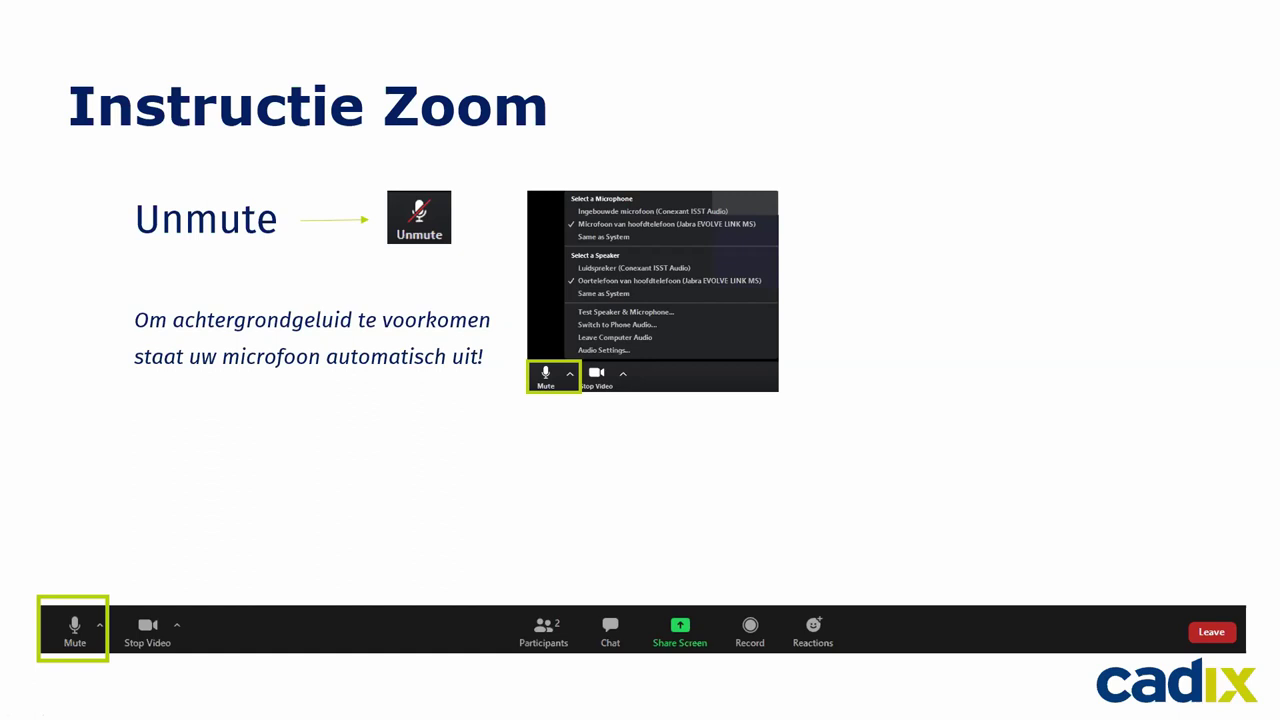
key(Right)
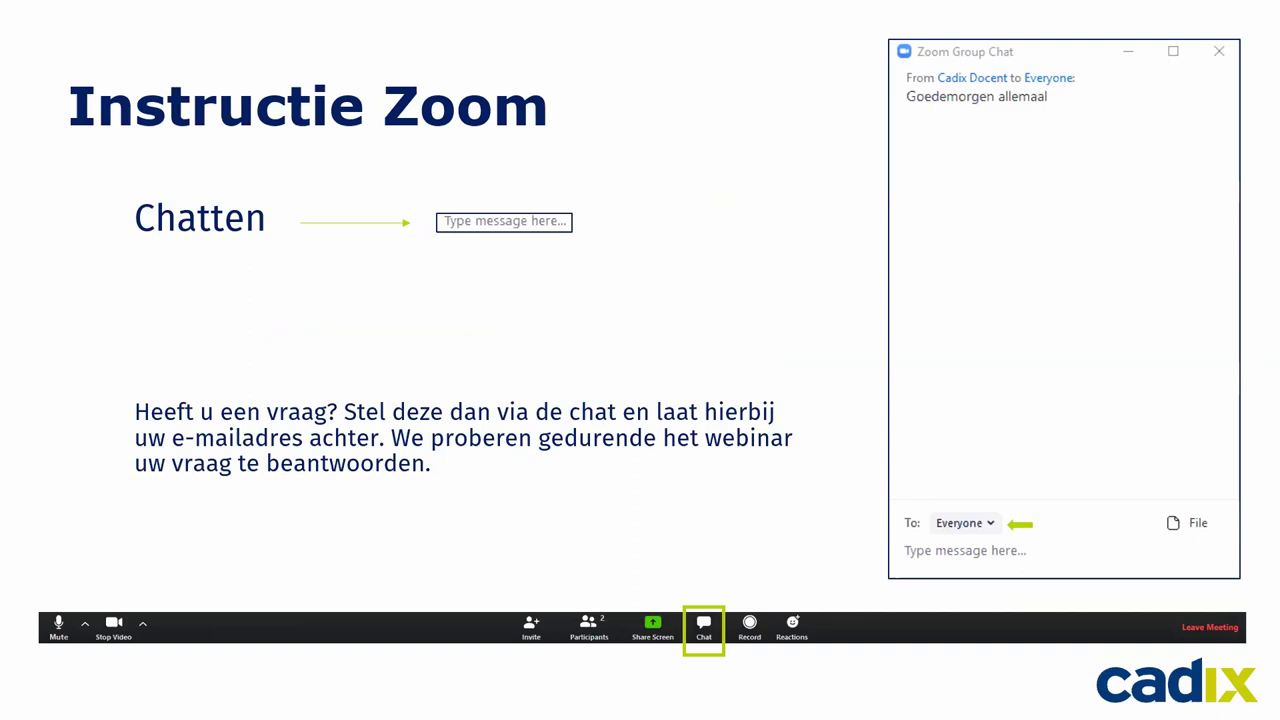
Advance the slideshow to the Autodesk Revit 2021 product image slide
key(Right)
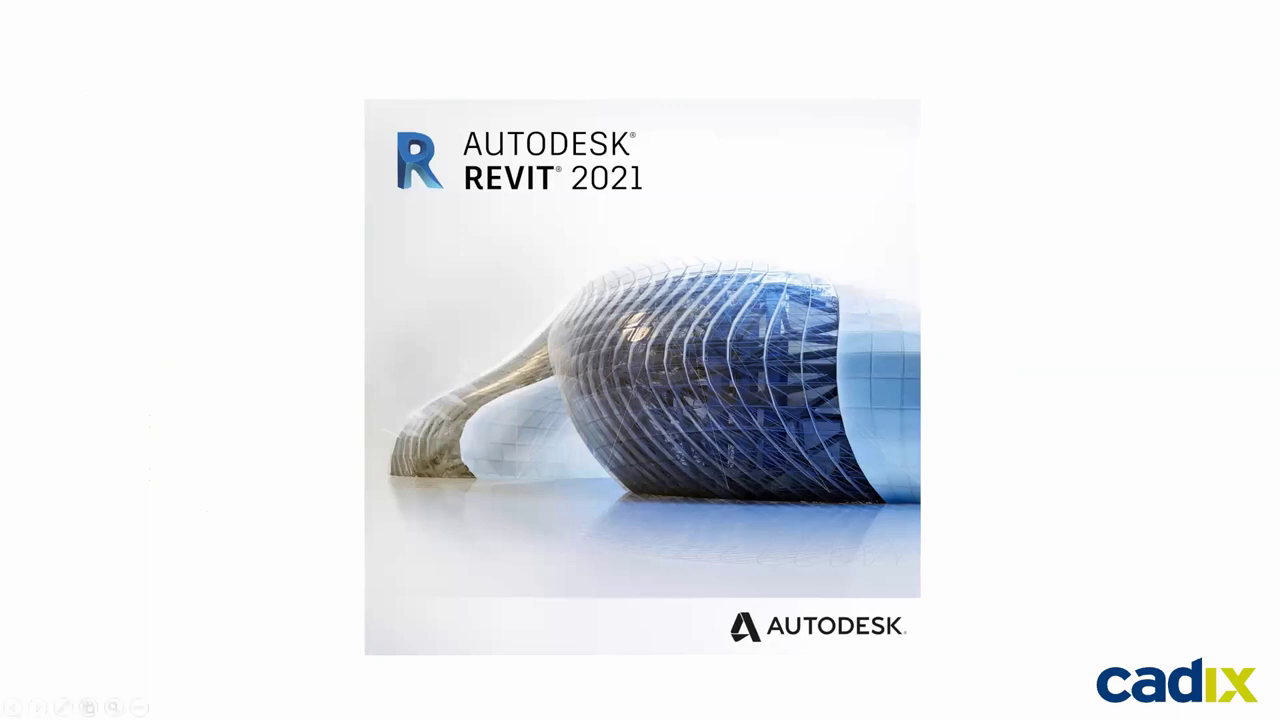
Step back to the Samenvatting summary slide, then forward to the Revit 2021 slide
key(Left)
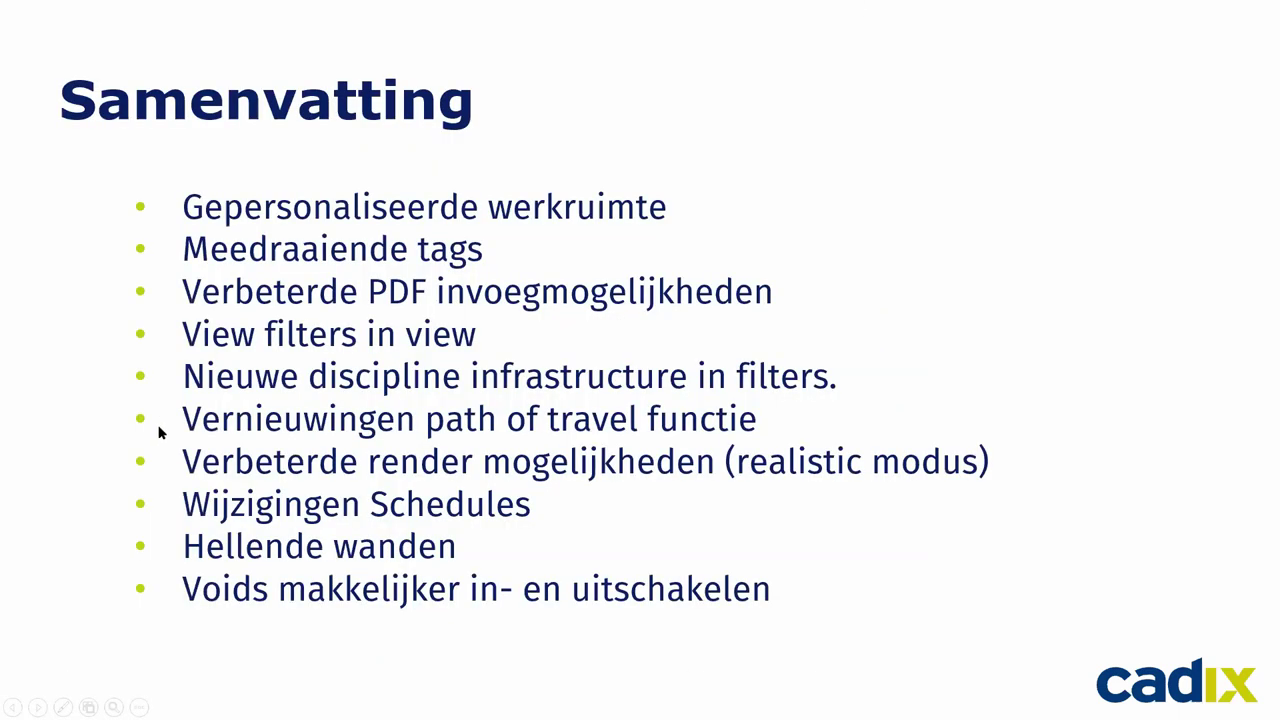
key(Right)
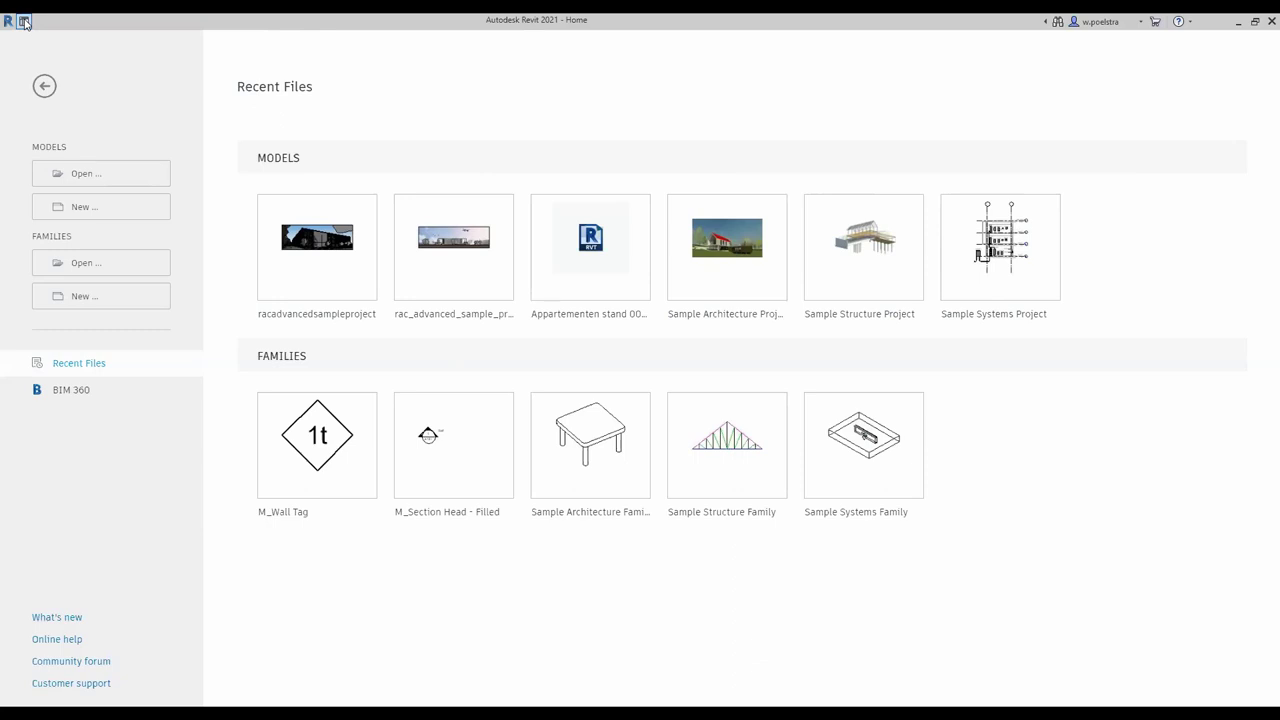
Close the Home screen, review the User Interface page in Options, and confirm with OK
click(25, 22)
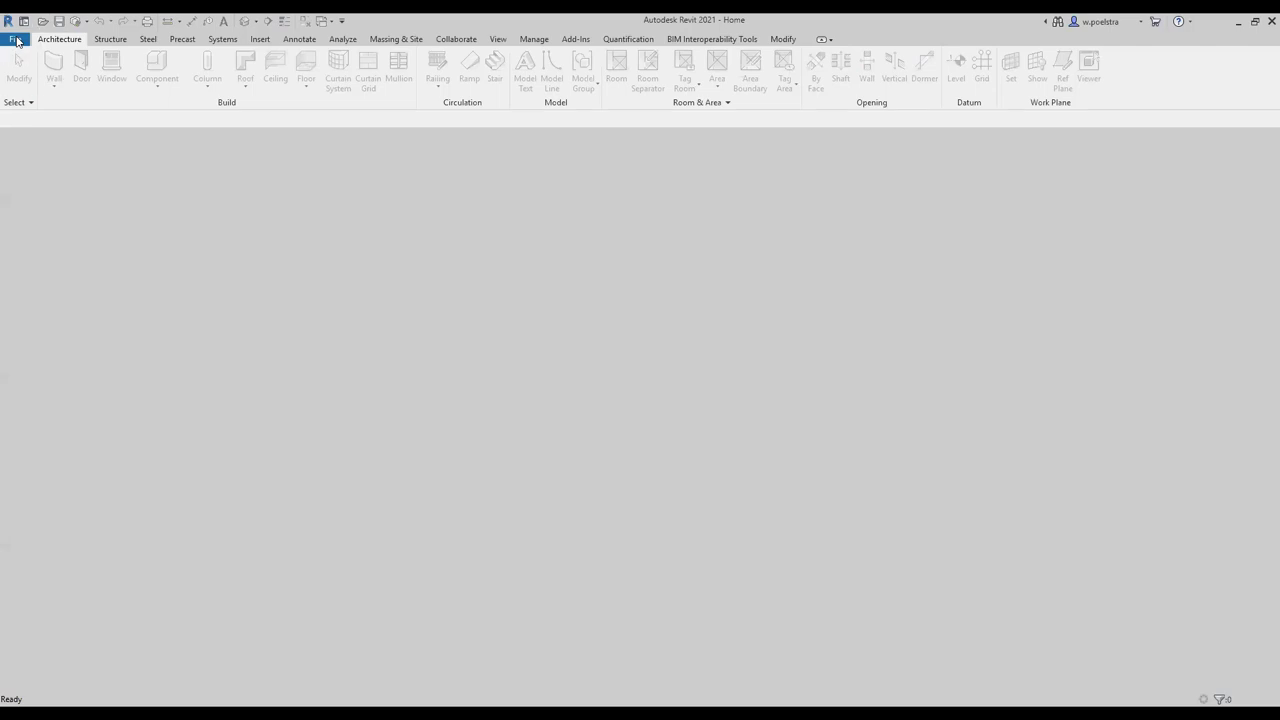
click(16, 40)
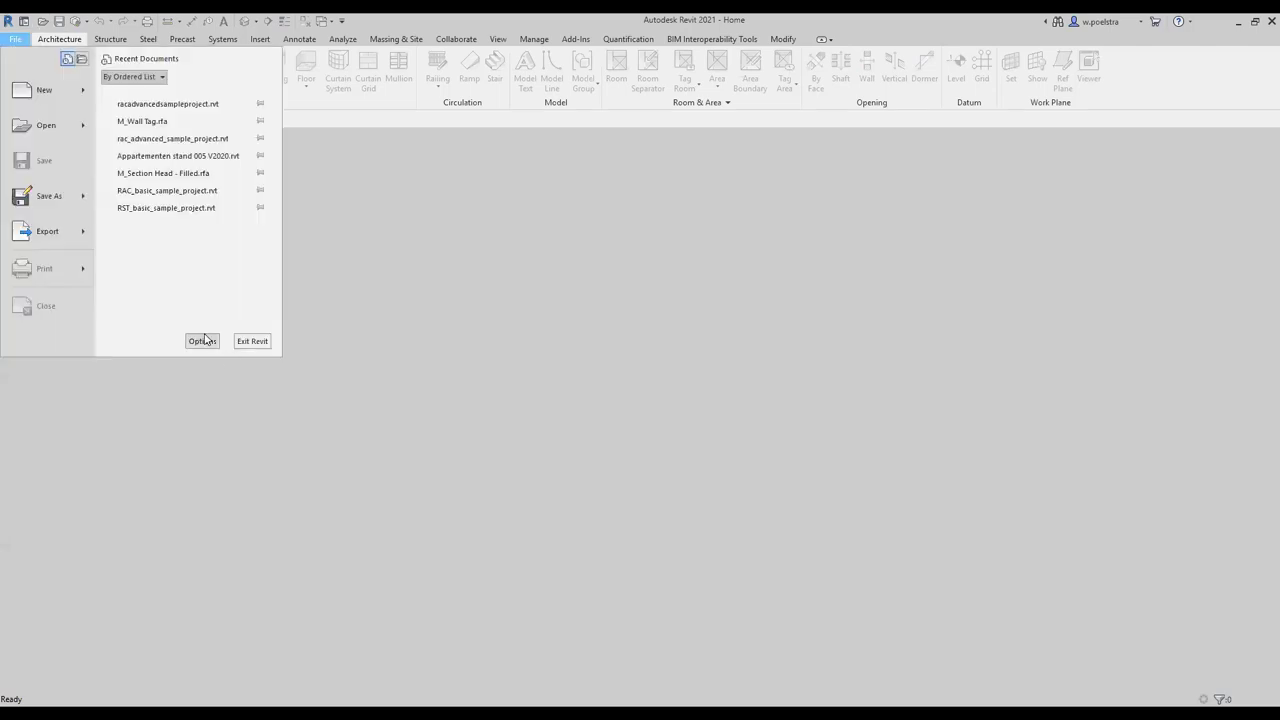
click(204, 341)
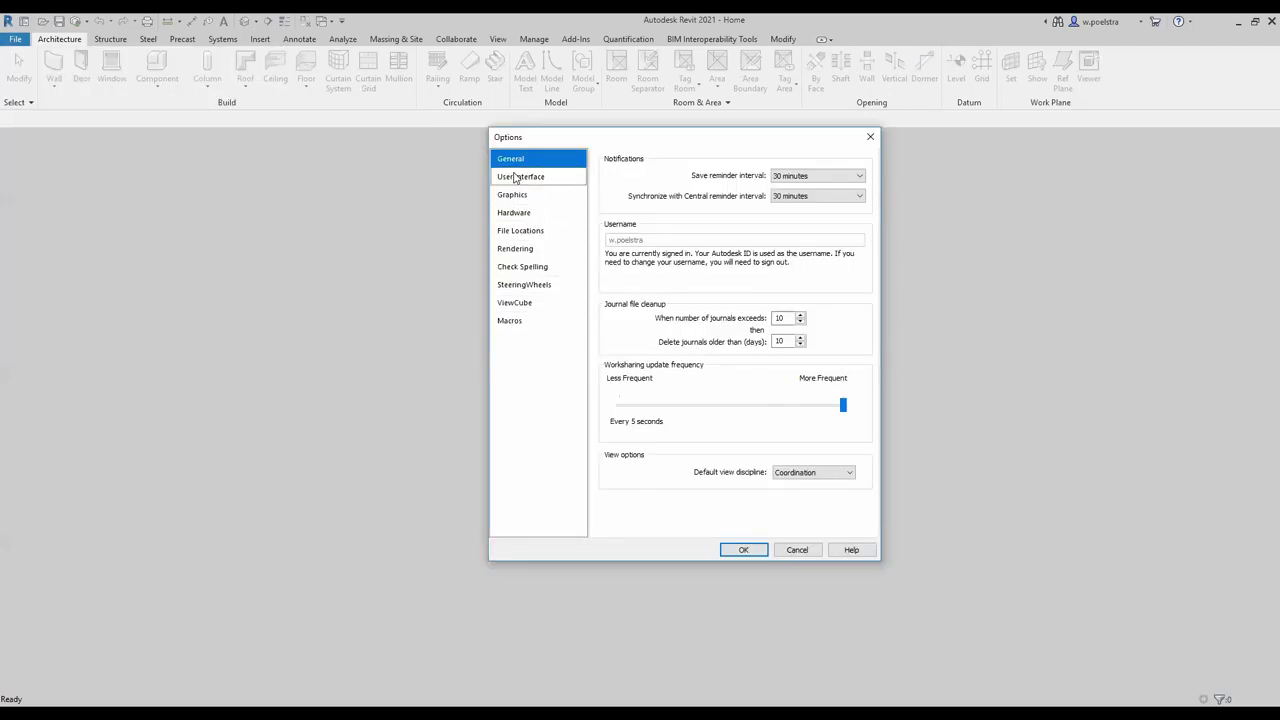
click(517, 177)
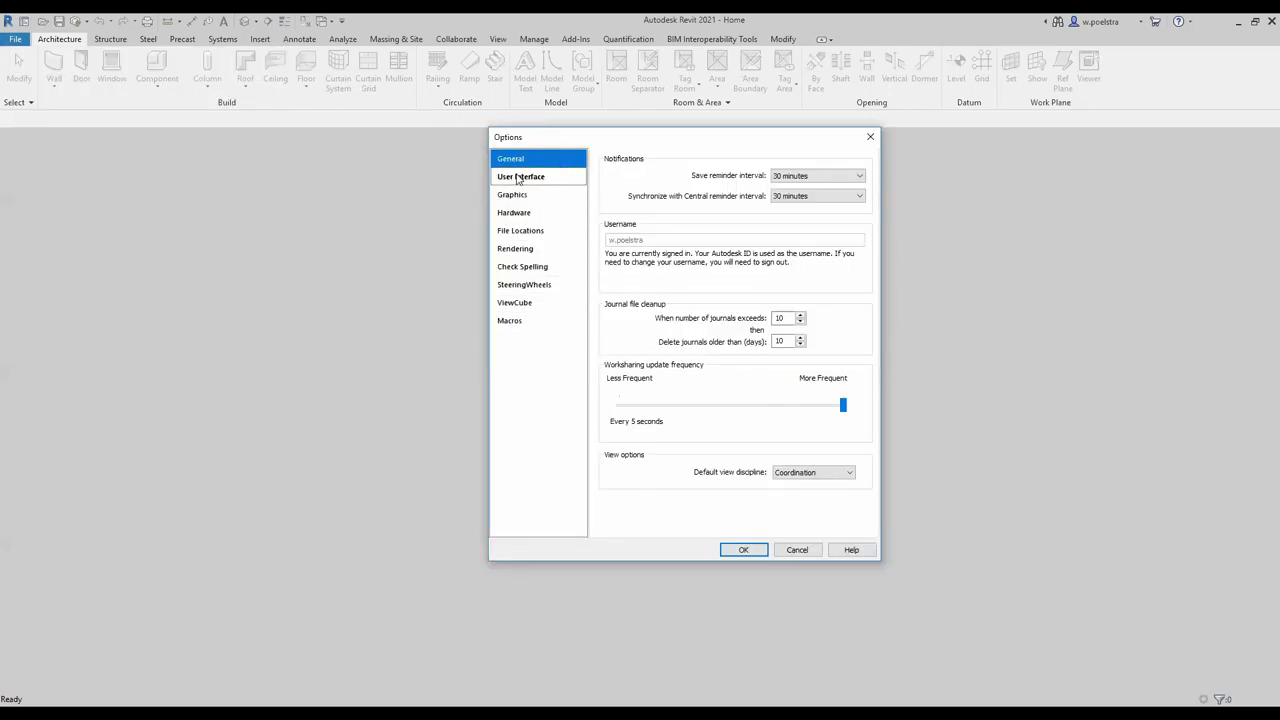
scroll(740, 262, down, 2)
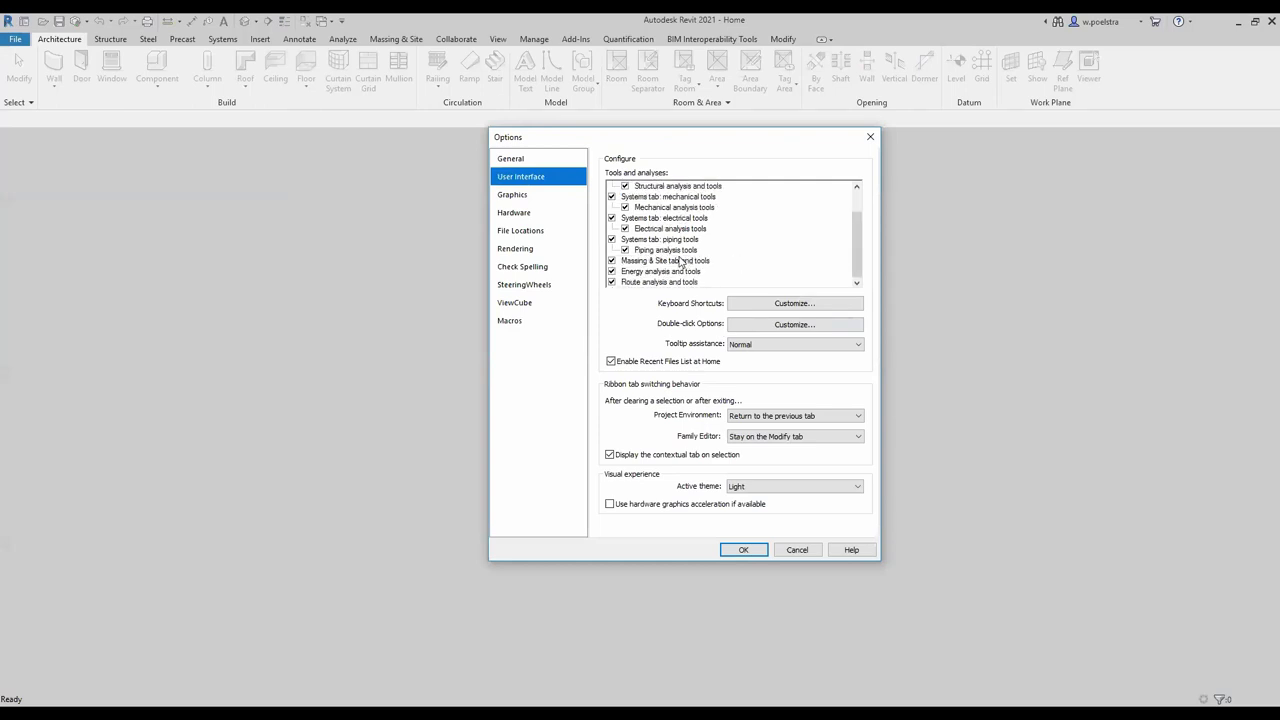
scroll(686, 262, up, 2)
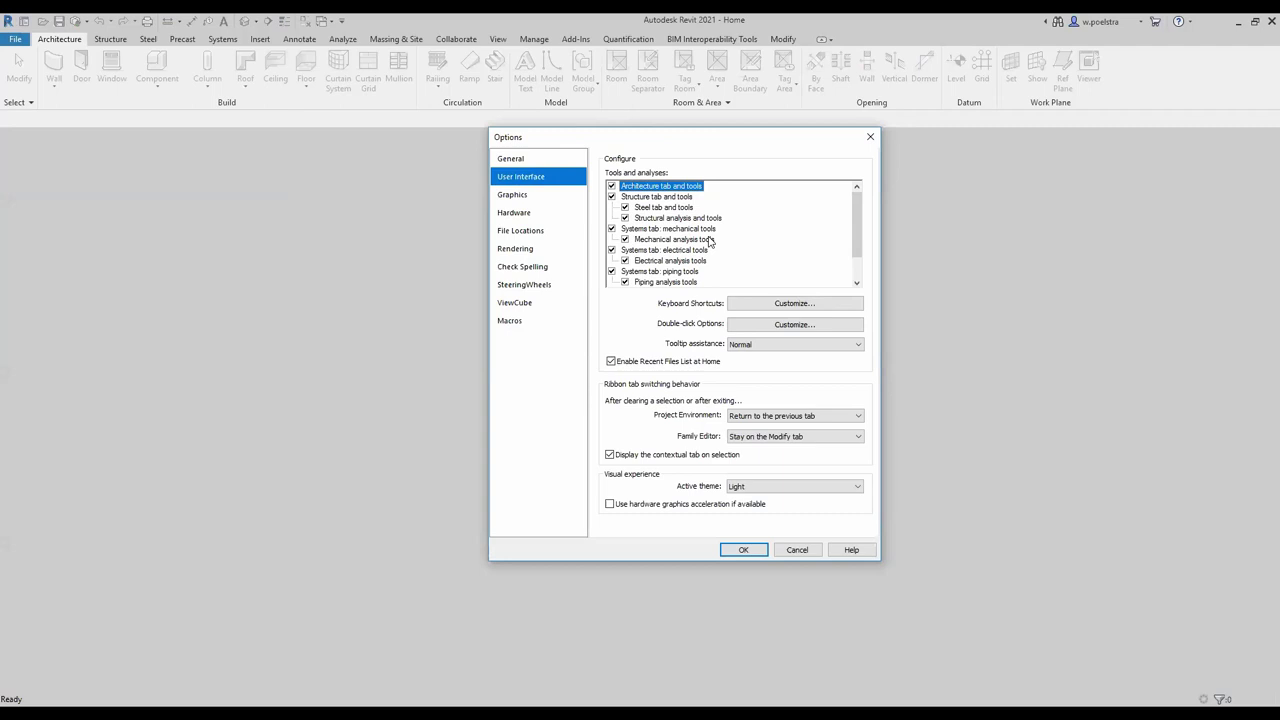
click(730, 552)
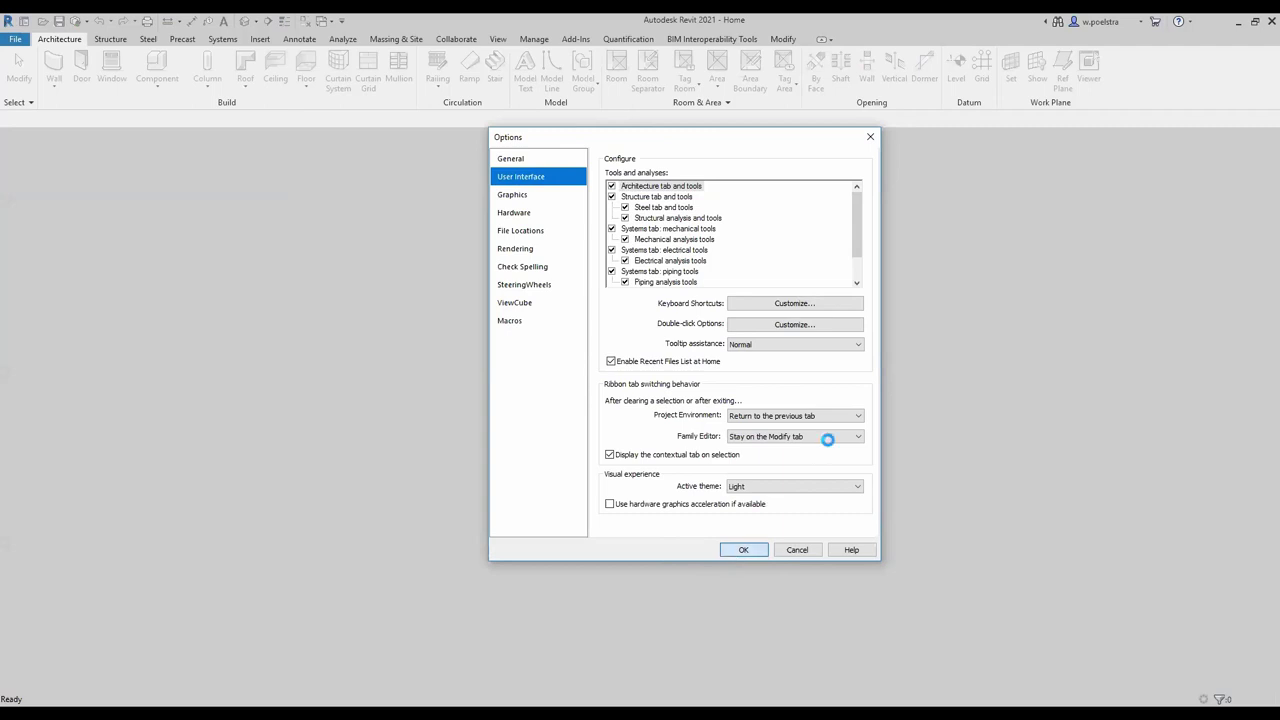
Return to Home, open racadvancedsampleproject, and zoom its From Parking Area 3D view
click(26, 22)
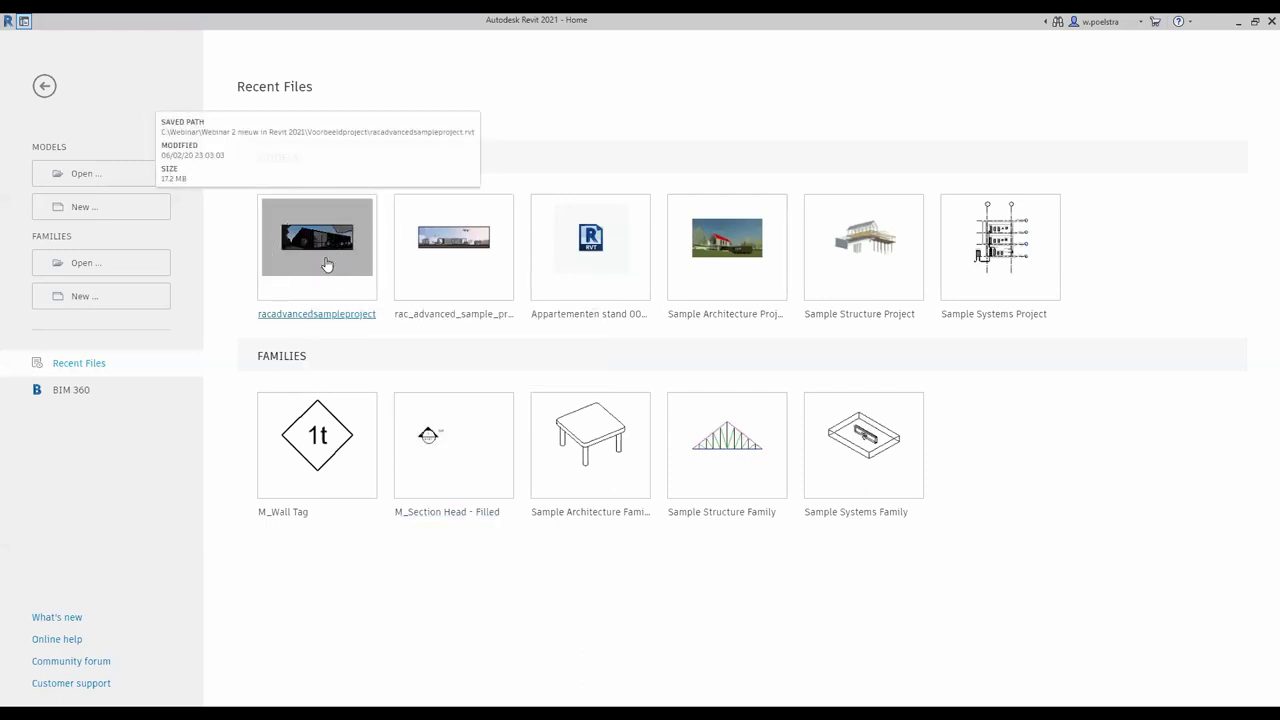
key(ctrl+d)
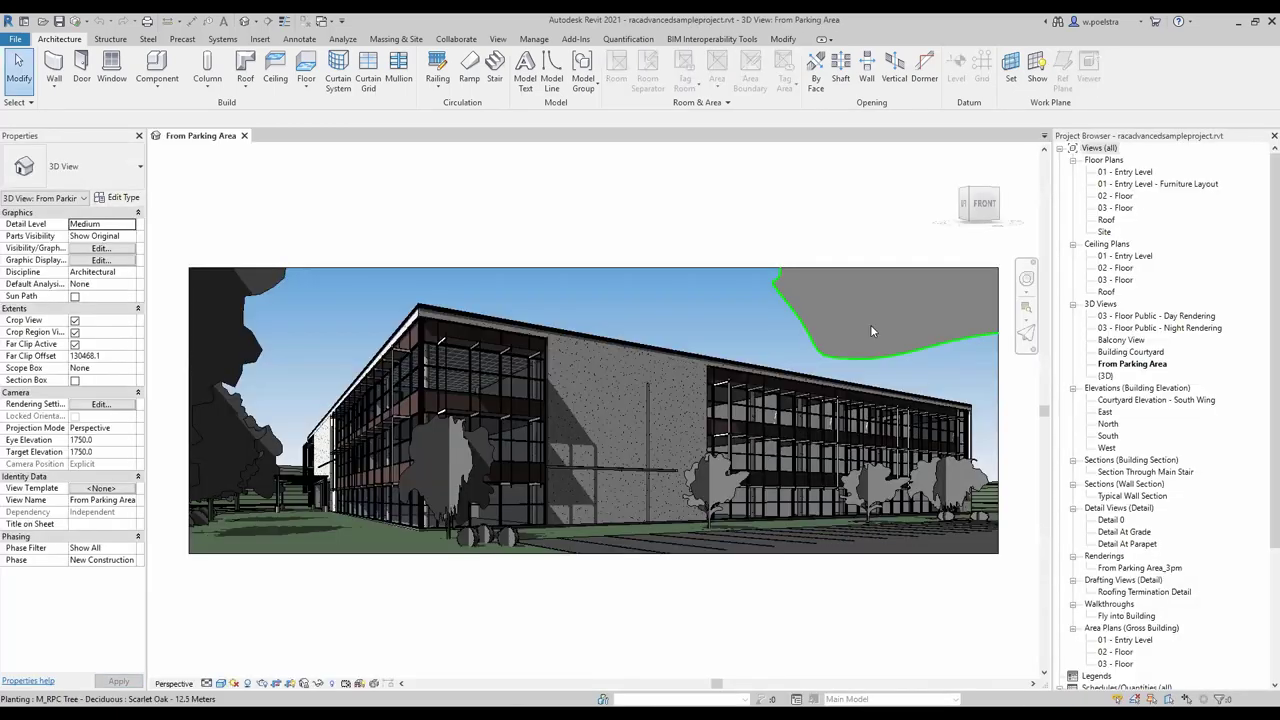
scroll(770, 334, down, 2)
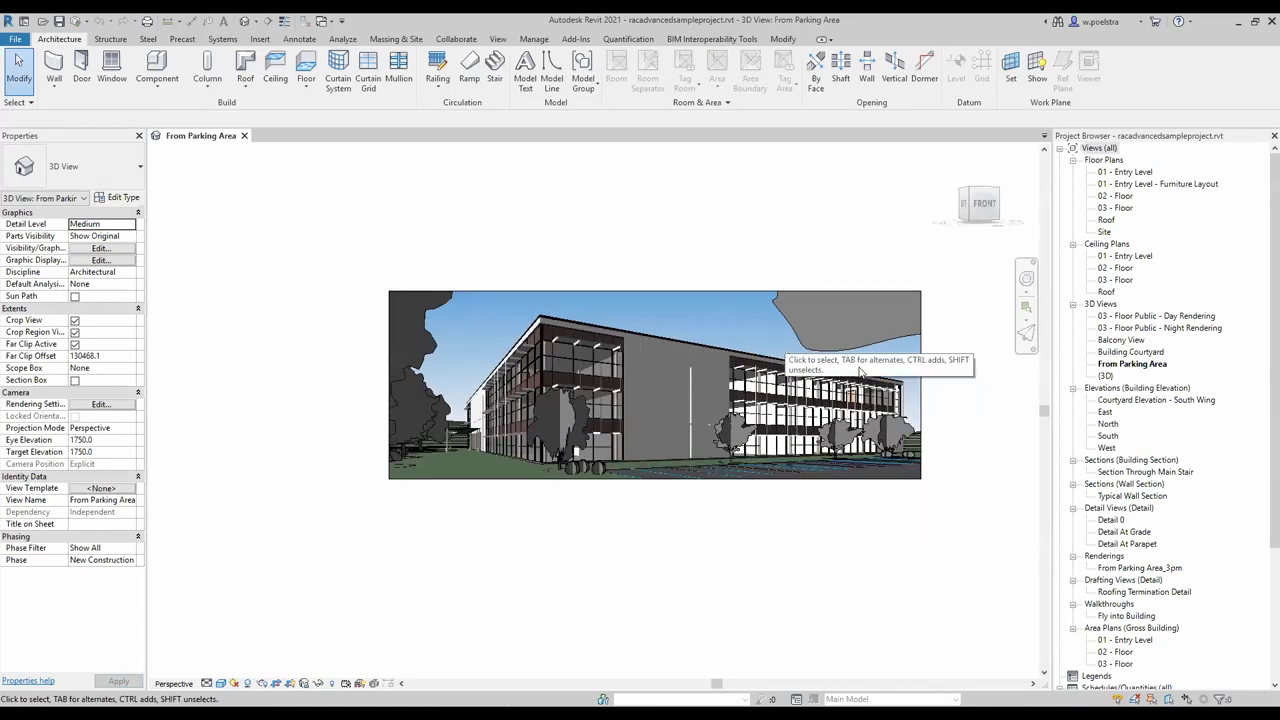
scroll(925, 336, up, 1)
scroll(925, 336, up, 1)
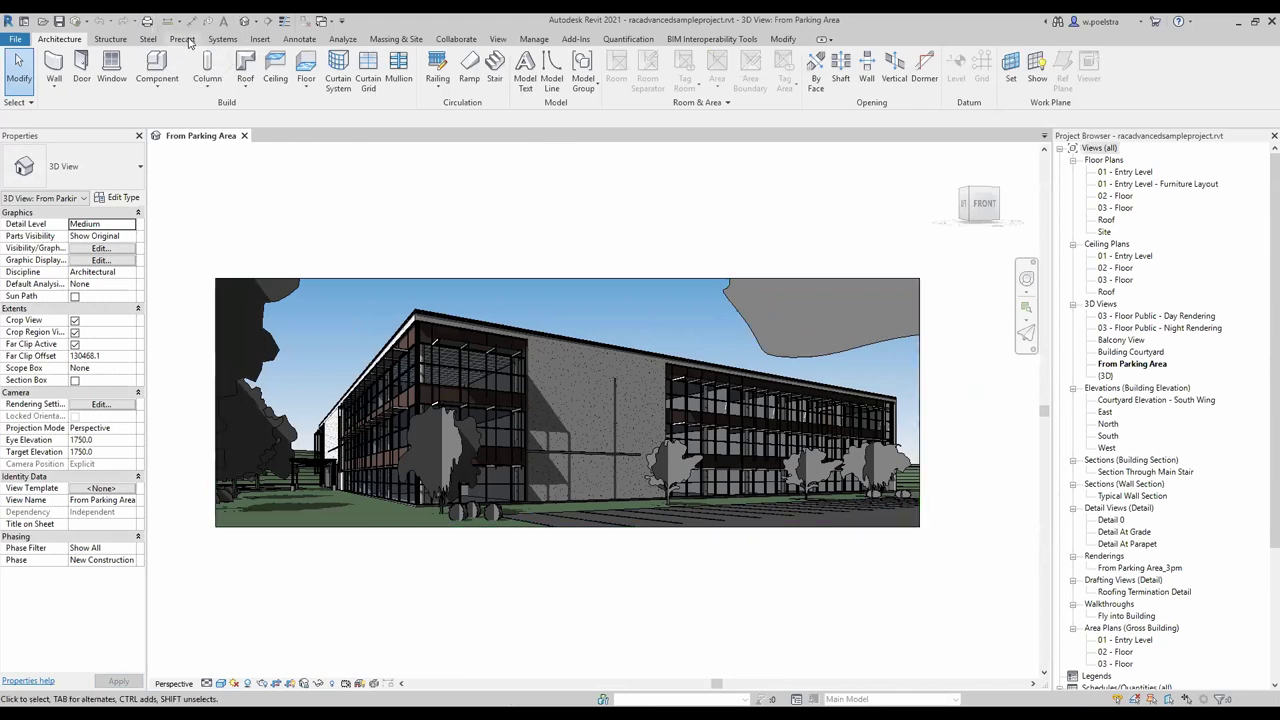
Set Precast Updates to Disable on the Precast tab and dismiss the no-assembly warning
click(187, 42)
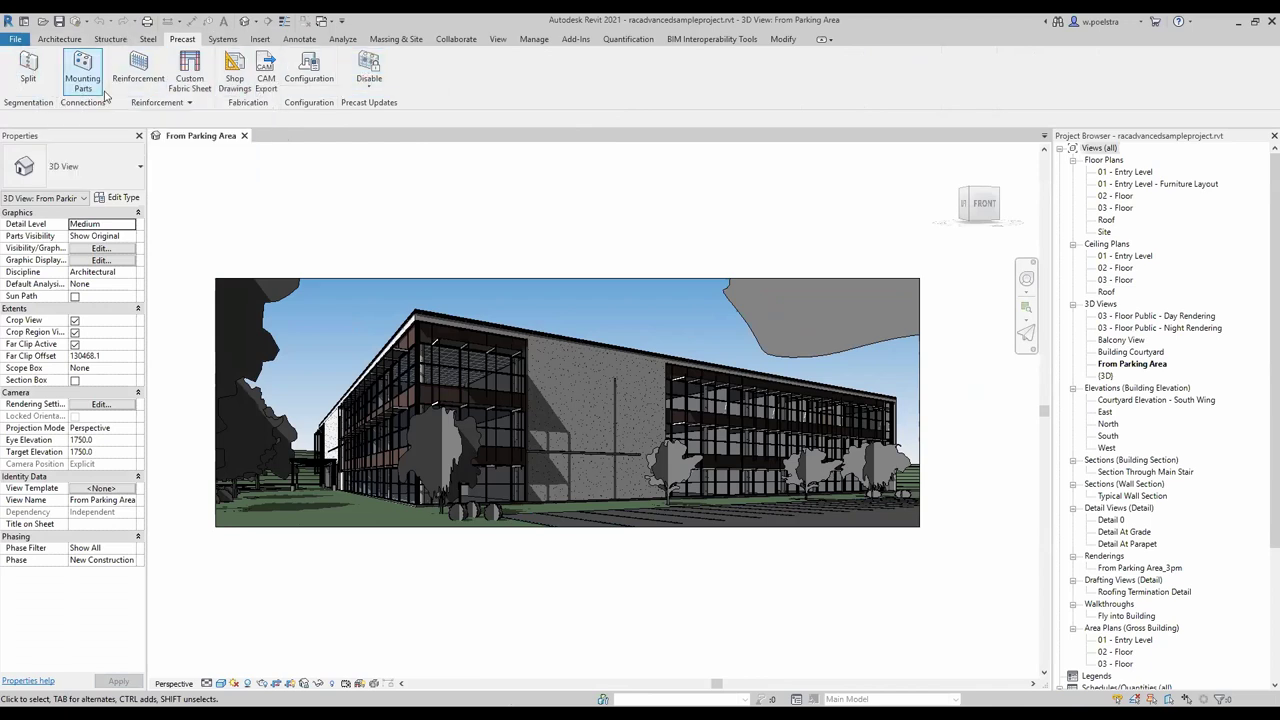
click(28, 78)
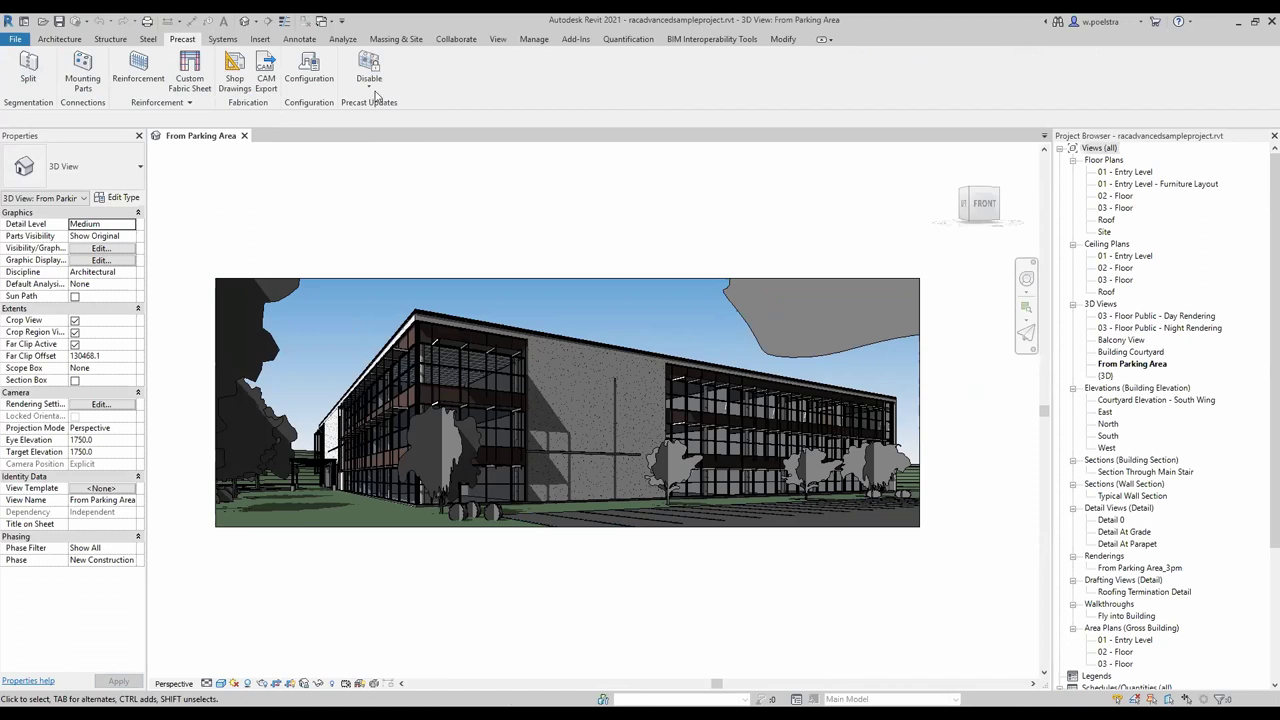
click(369, 88)
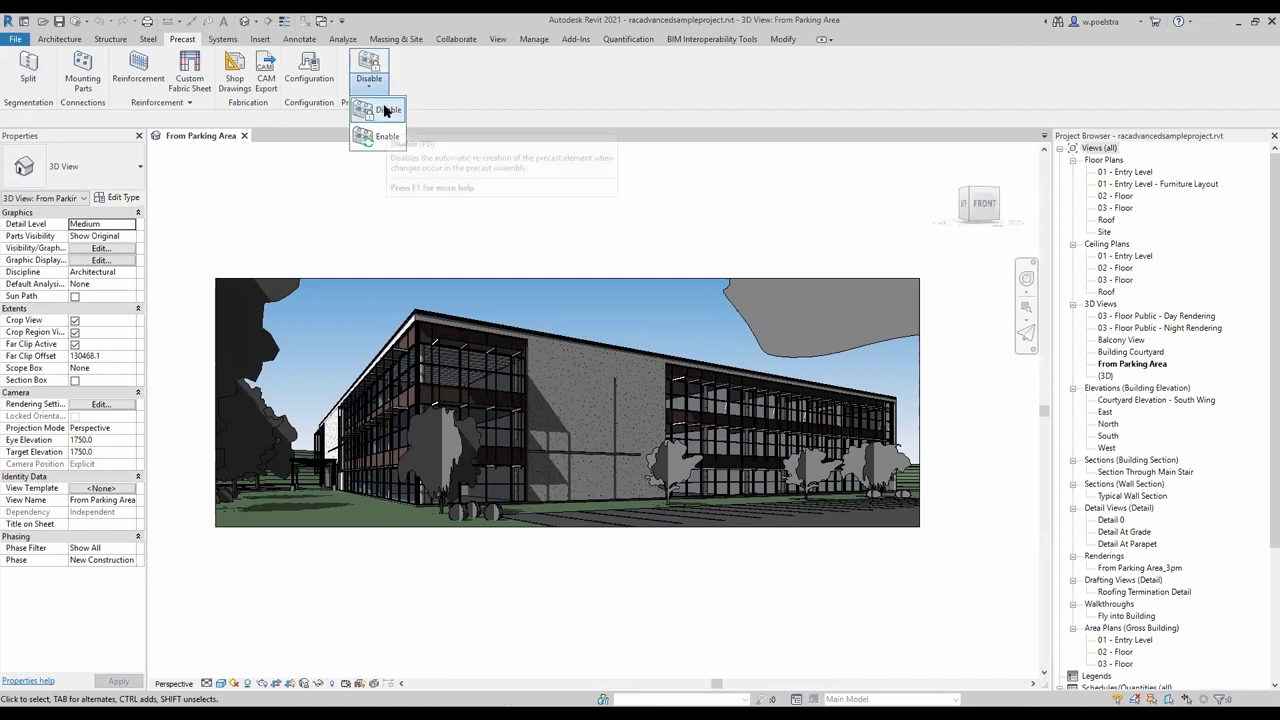
click(385, 111)
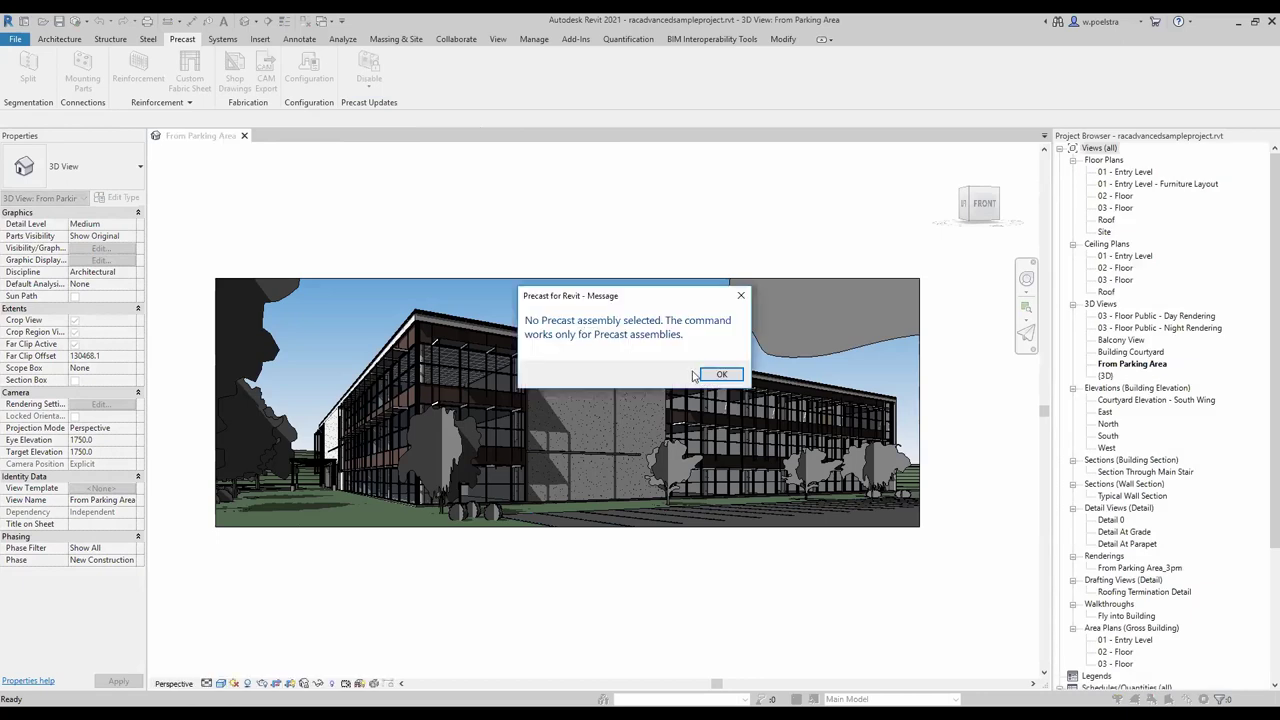
key(Return)
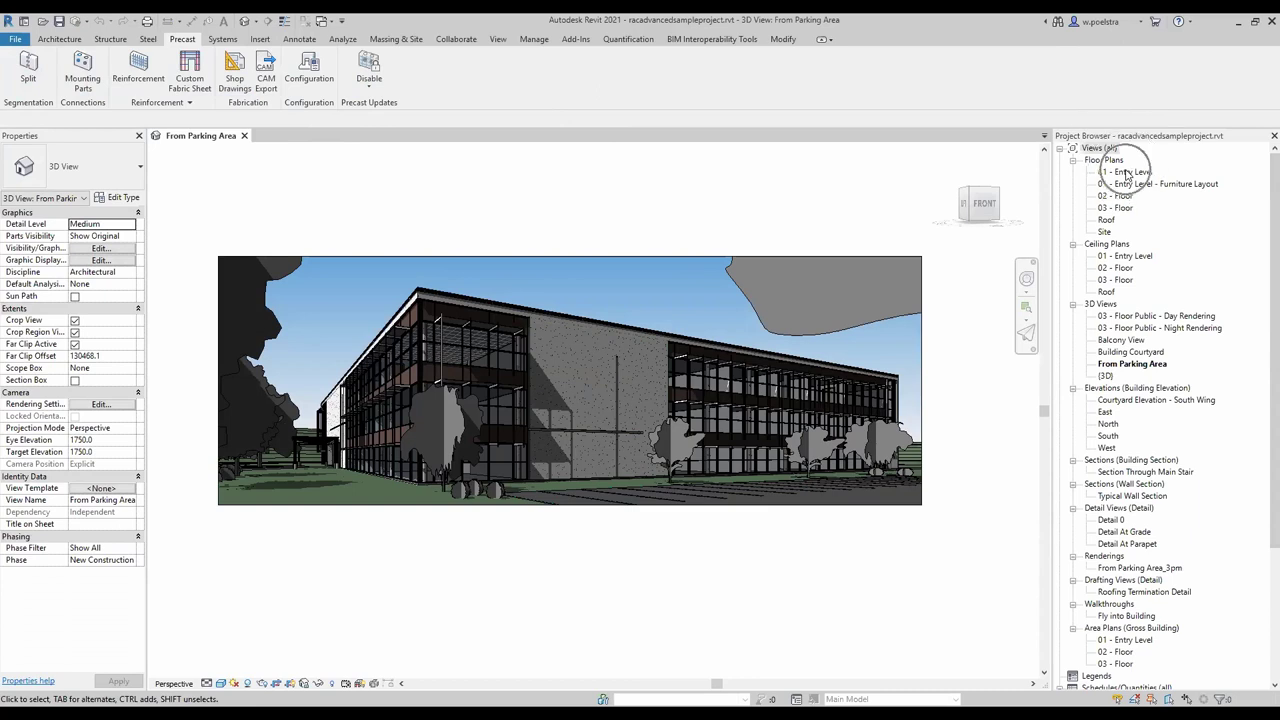
Open the 01 - Entry Level floor plan and zoom in on Electrical 112 and the stair
double_click(1127, 173)
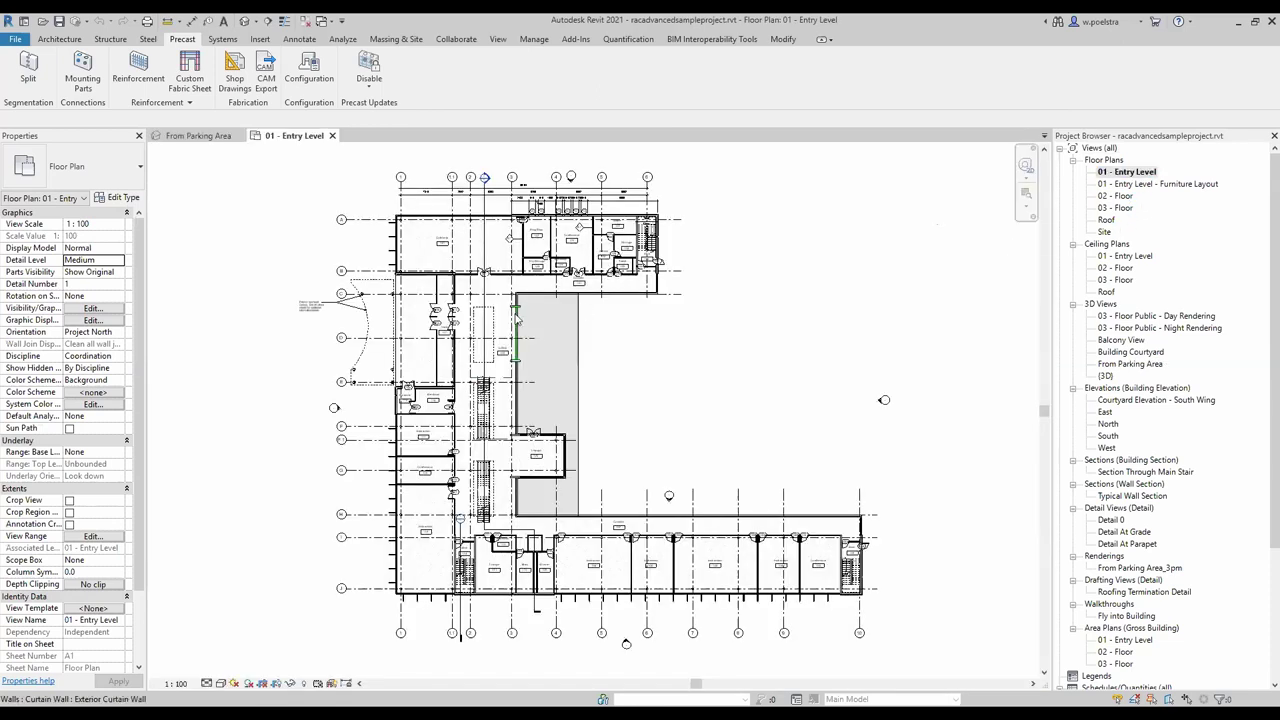
scroll(476, 610, up, 2)
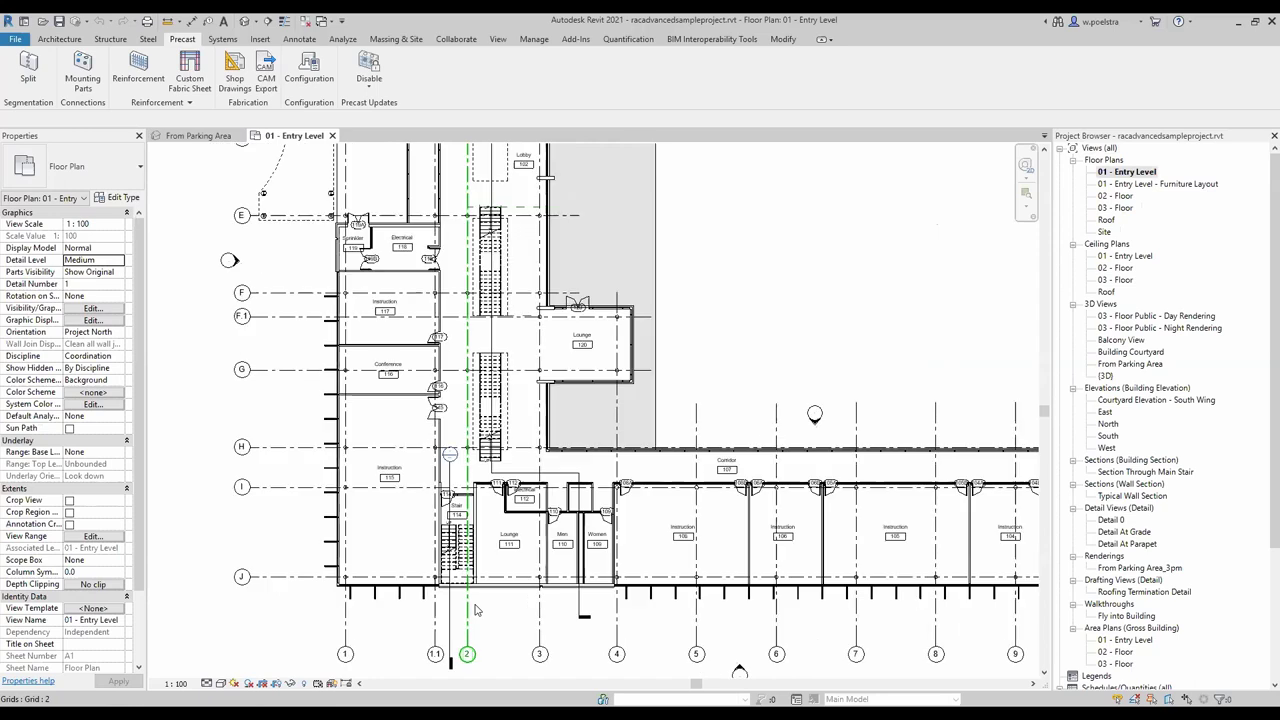
scroll(275, 497, up, 2)
scroll(275, 497, up, 2)
scroll(275, 497, up, 2)
scroll(275, 497, down, 3)
middle_drag(275, 497, 470, 525)
scroll(565, 583, up, 3)
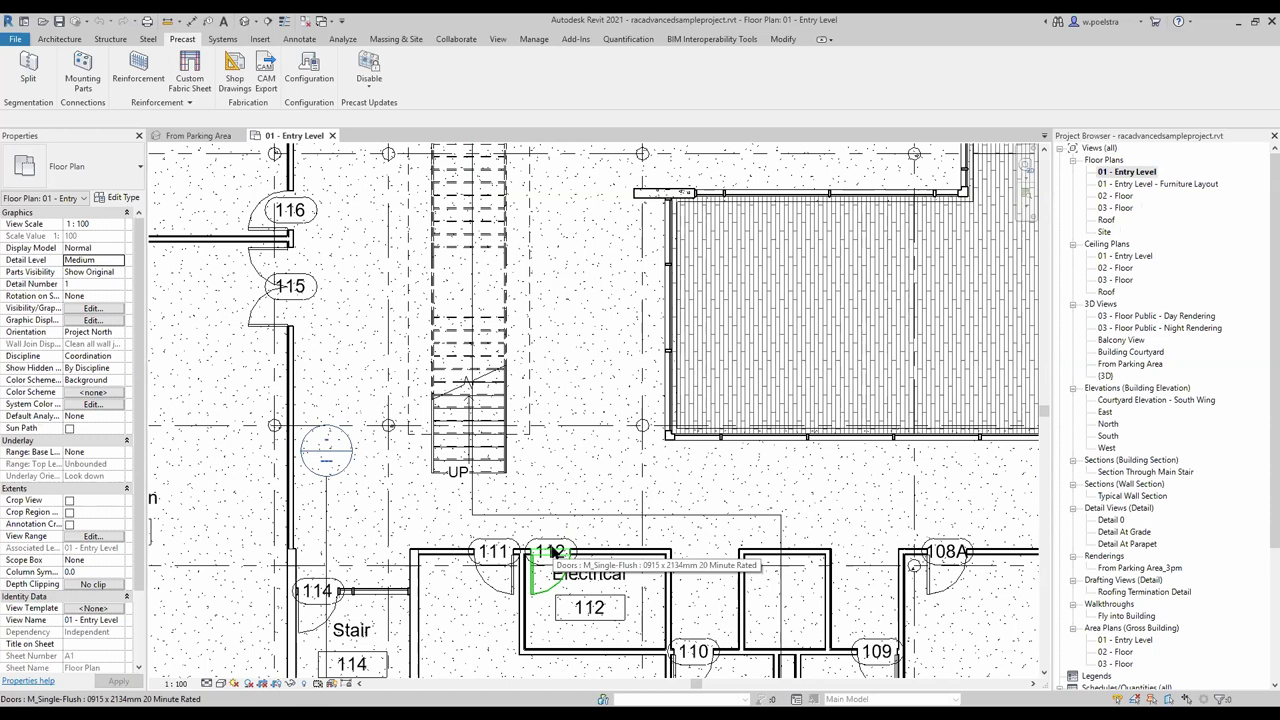
Cycle the pre-highlight with Tab and select door tag 112
key(Tab)
key(Tab)
key(Tab)
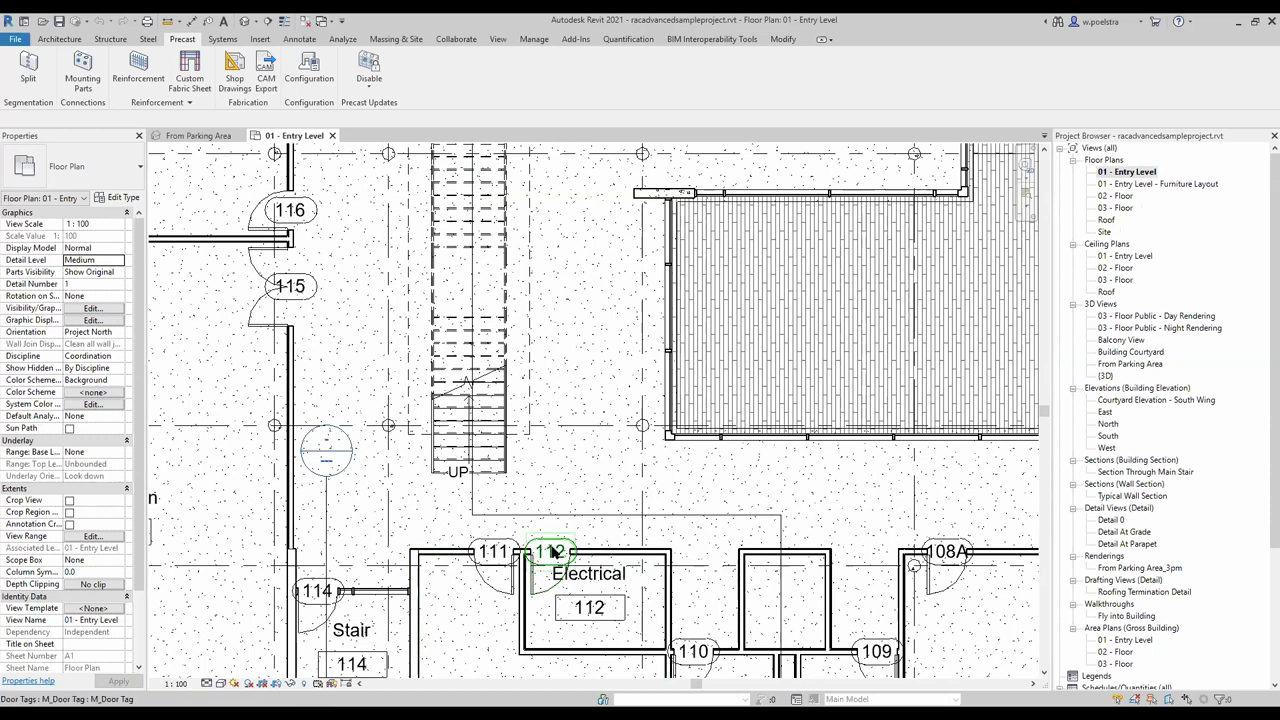
click(583, 553)
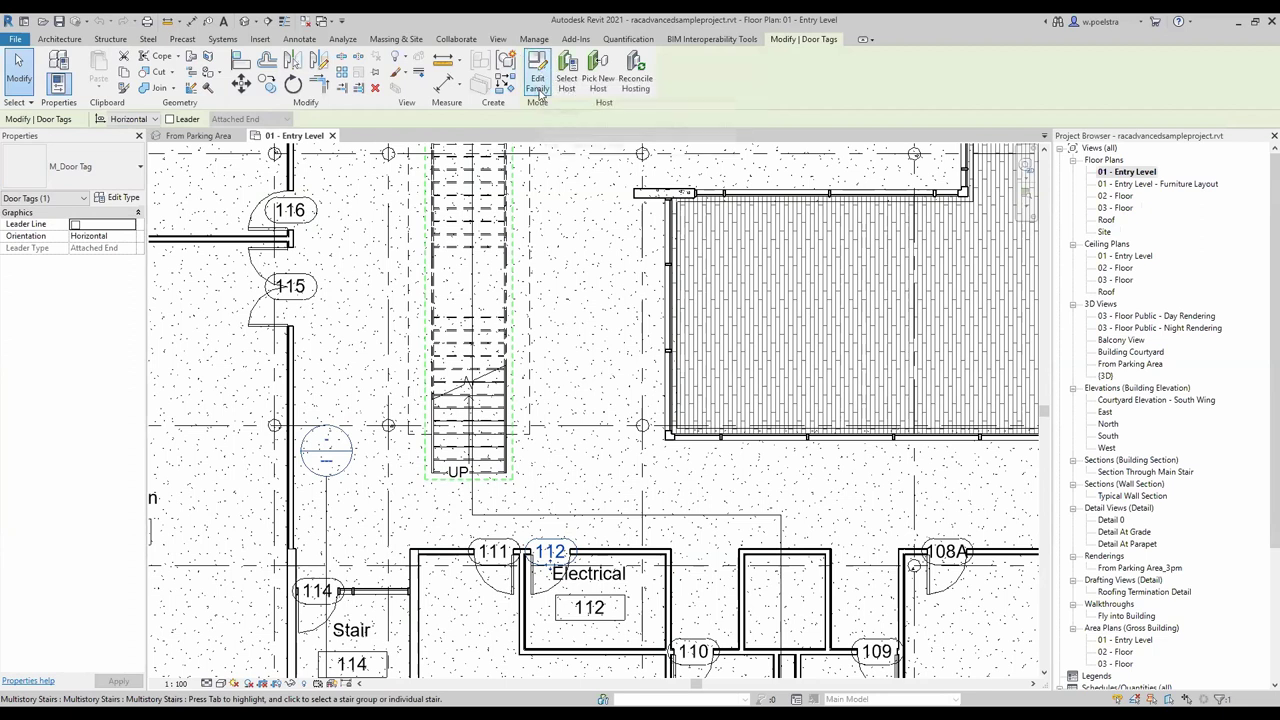
scroll(617, 483, down, 2)
scroll(617, 483, down, 1)
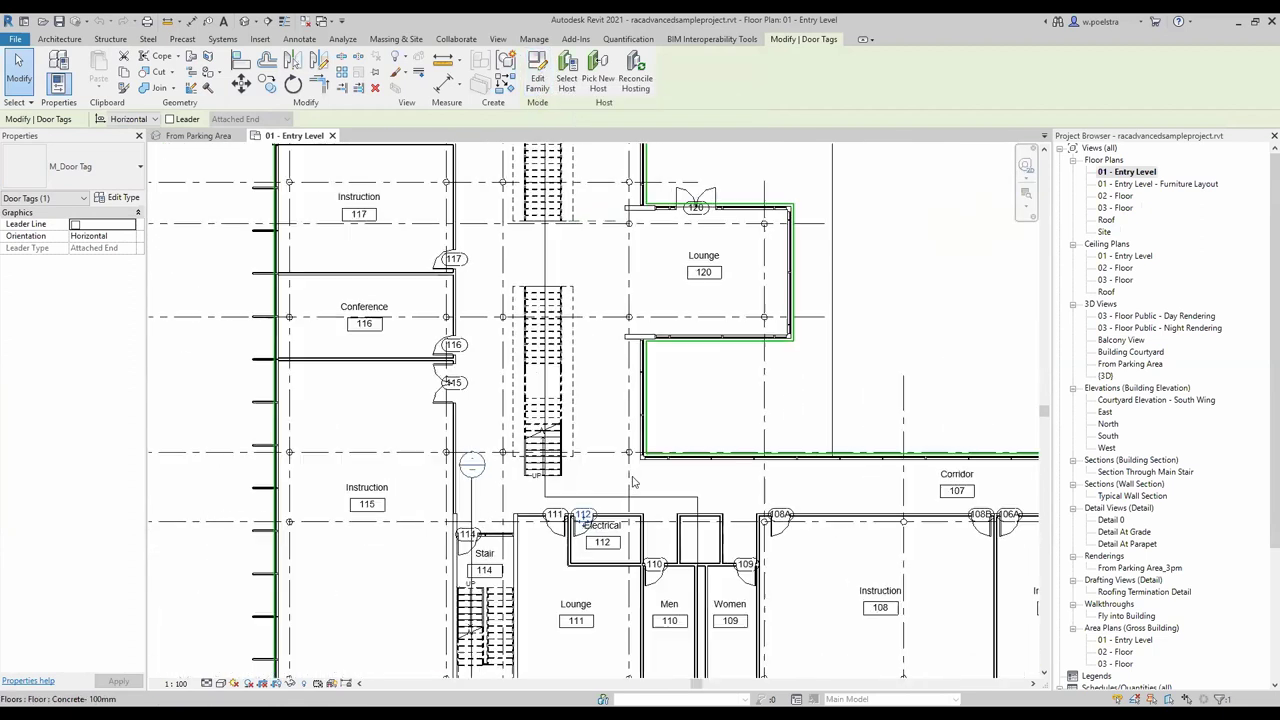
scroll(625, 483, up, 2)
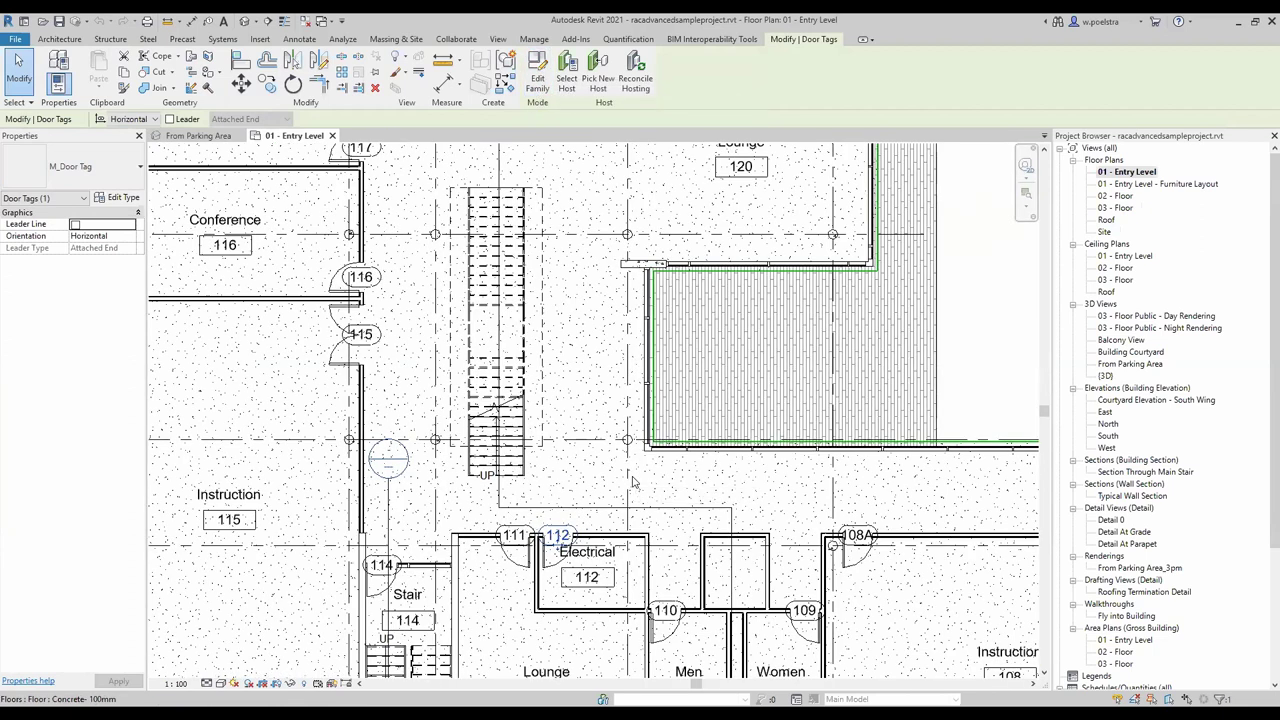
scroll(632, 483, down, 2)
scroll(633, 496, up, 2)
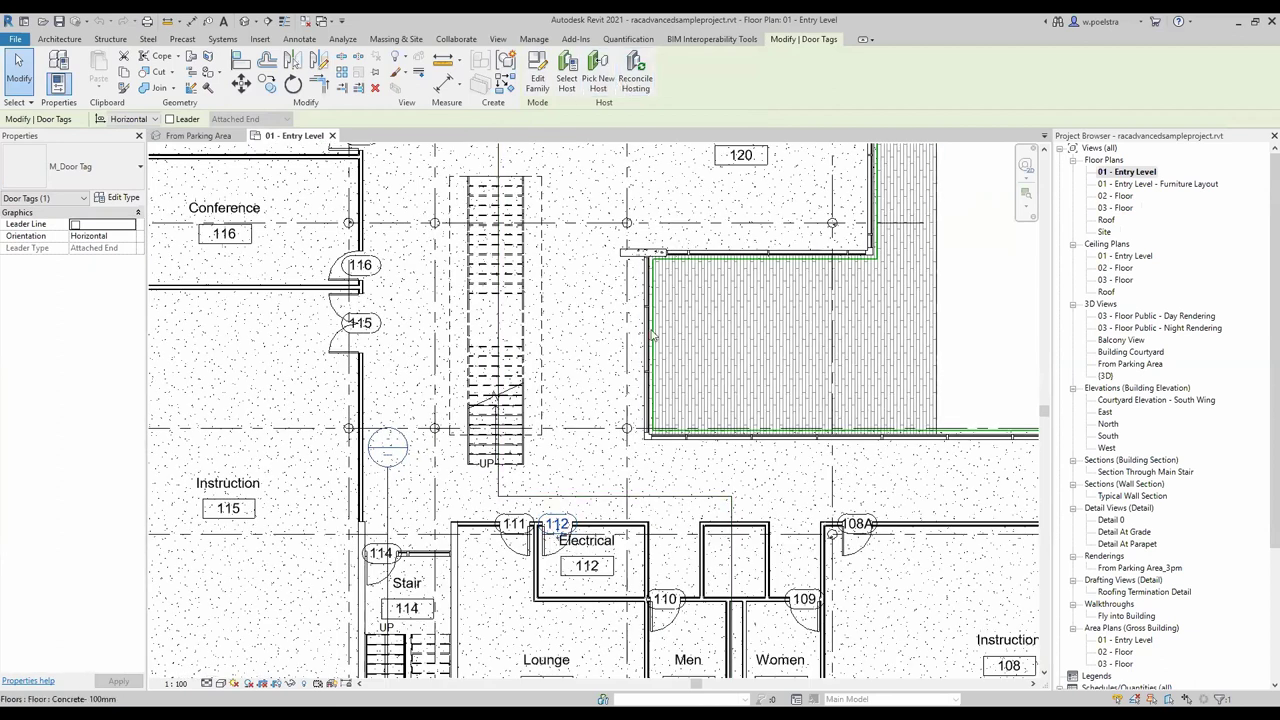
Edit the M_Door Tag family and enable Rotate with component
click(541, 77)
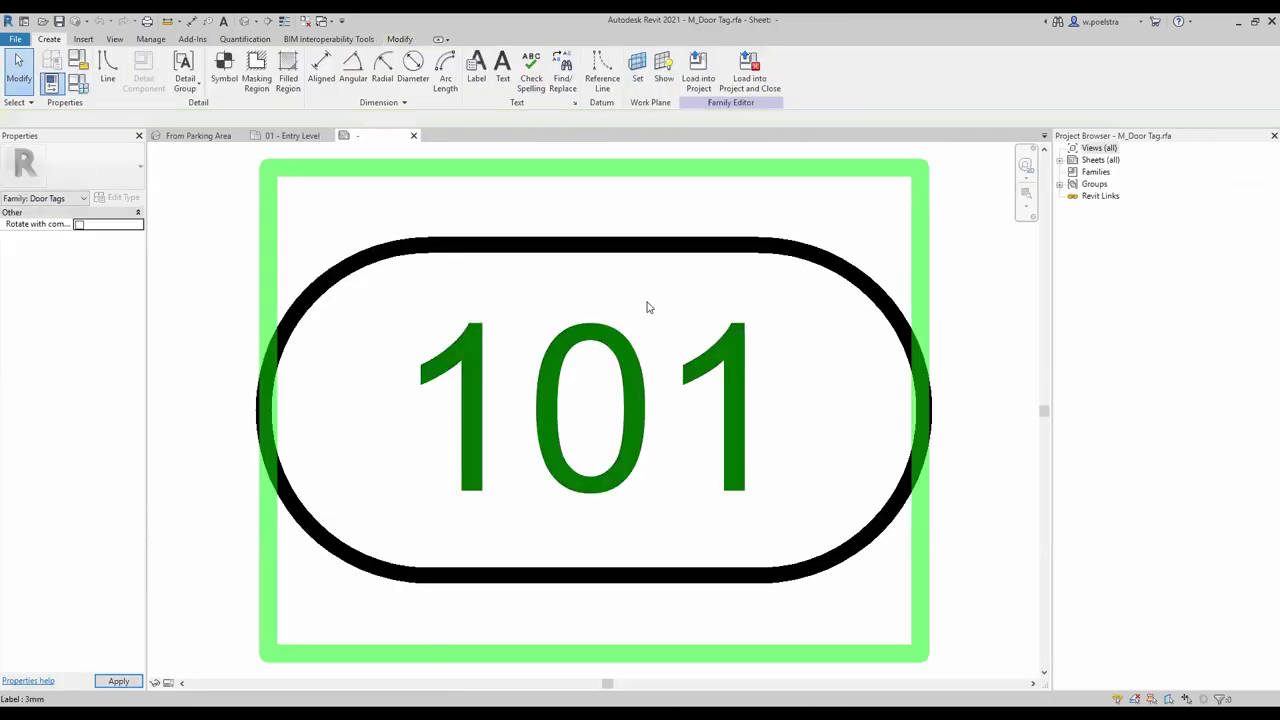
scroll(800, 332, down, 2)
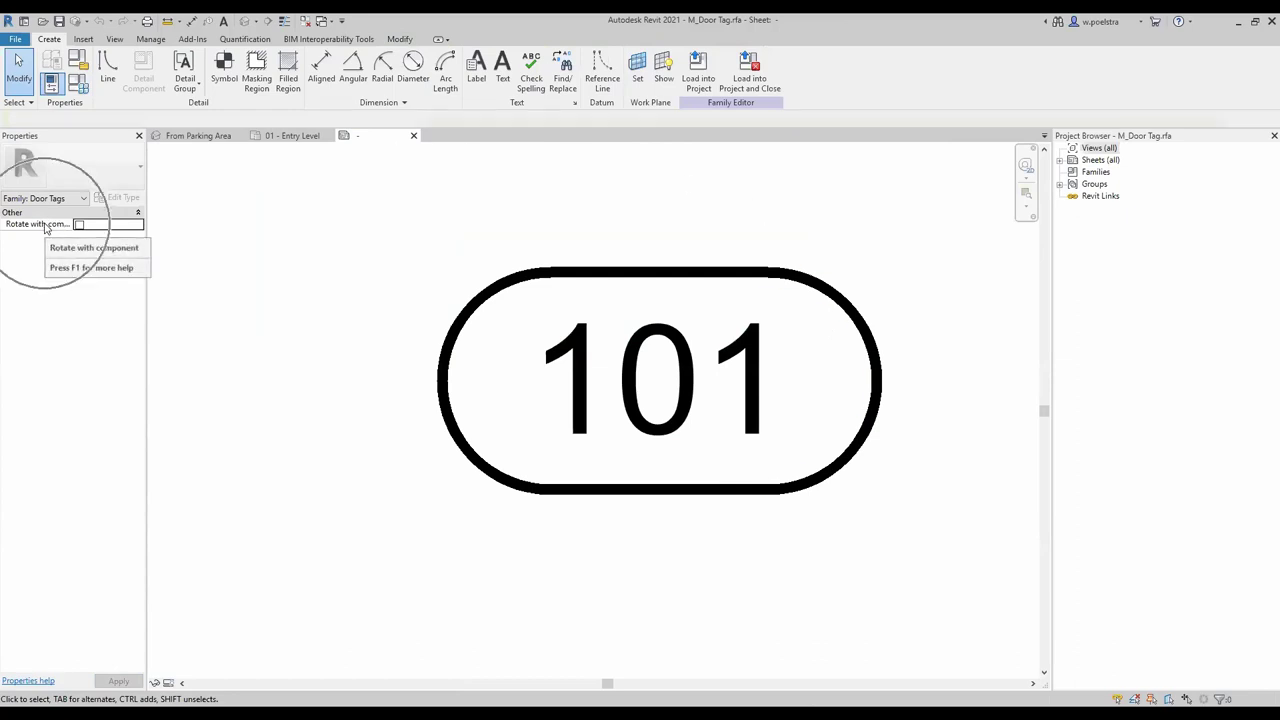
click(78, 225)
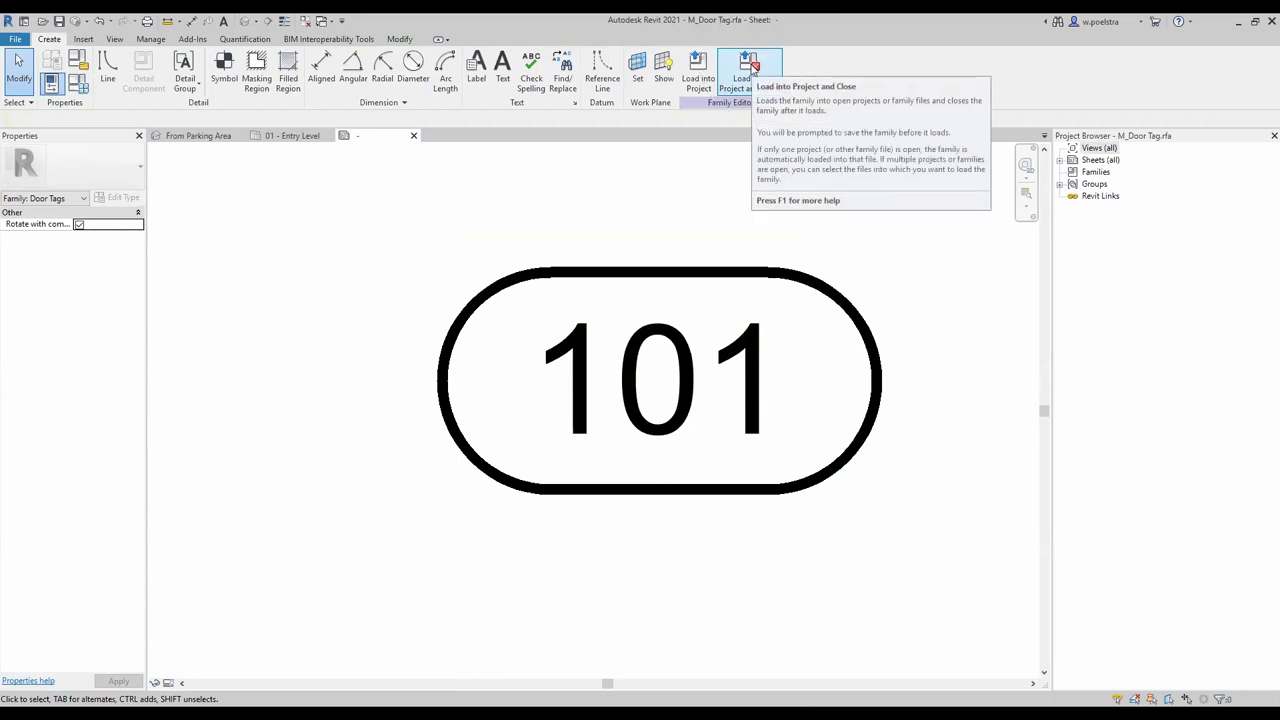
Load the tag into the project after saving it to the Desktop as M_Door Tag.rfa
click(752, 66)
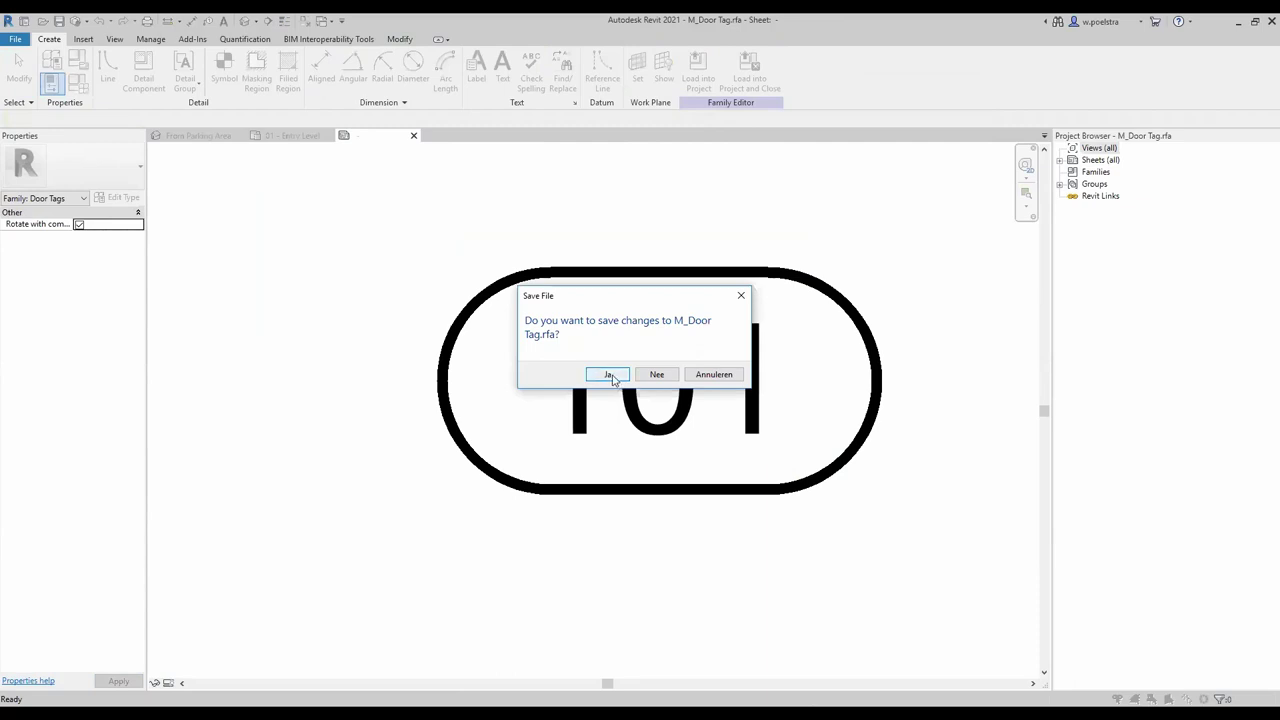
click(610, 376)
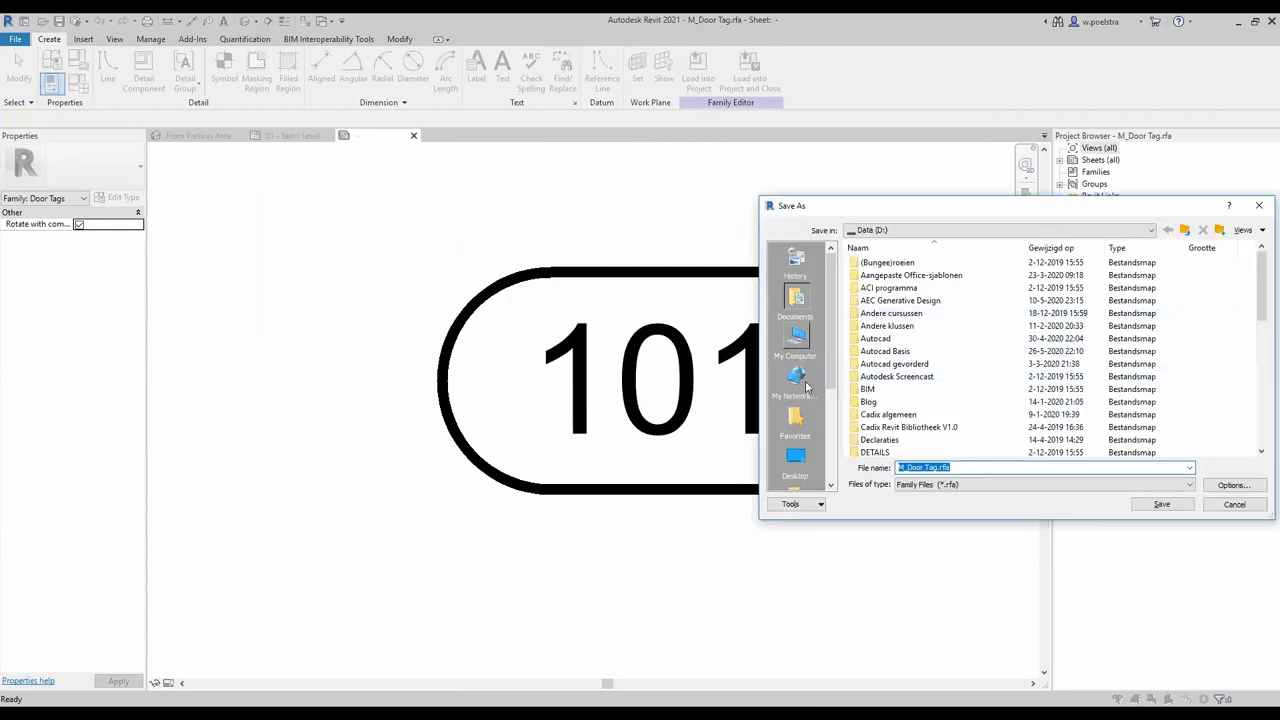
click(796, 456)
click(1161, 504)
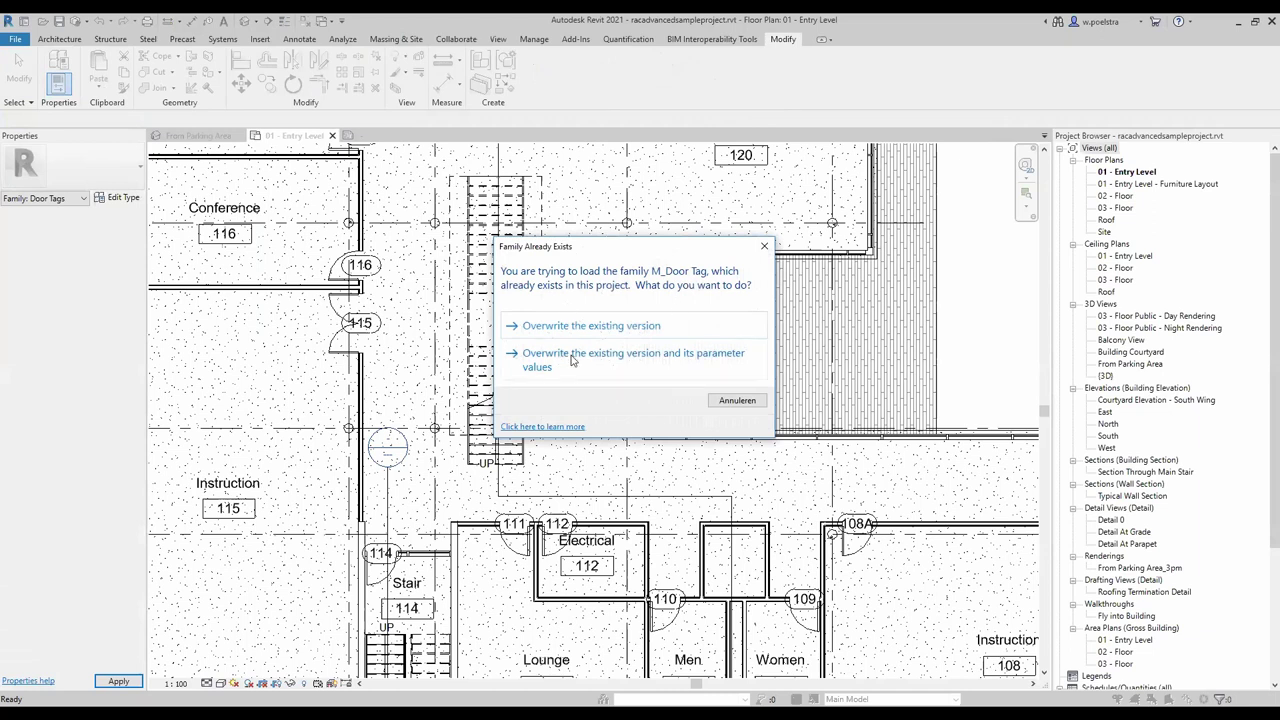
Overwrite the existing M_Door Tag family and its parameter values, then zoom near Electrical
click(573, 361)
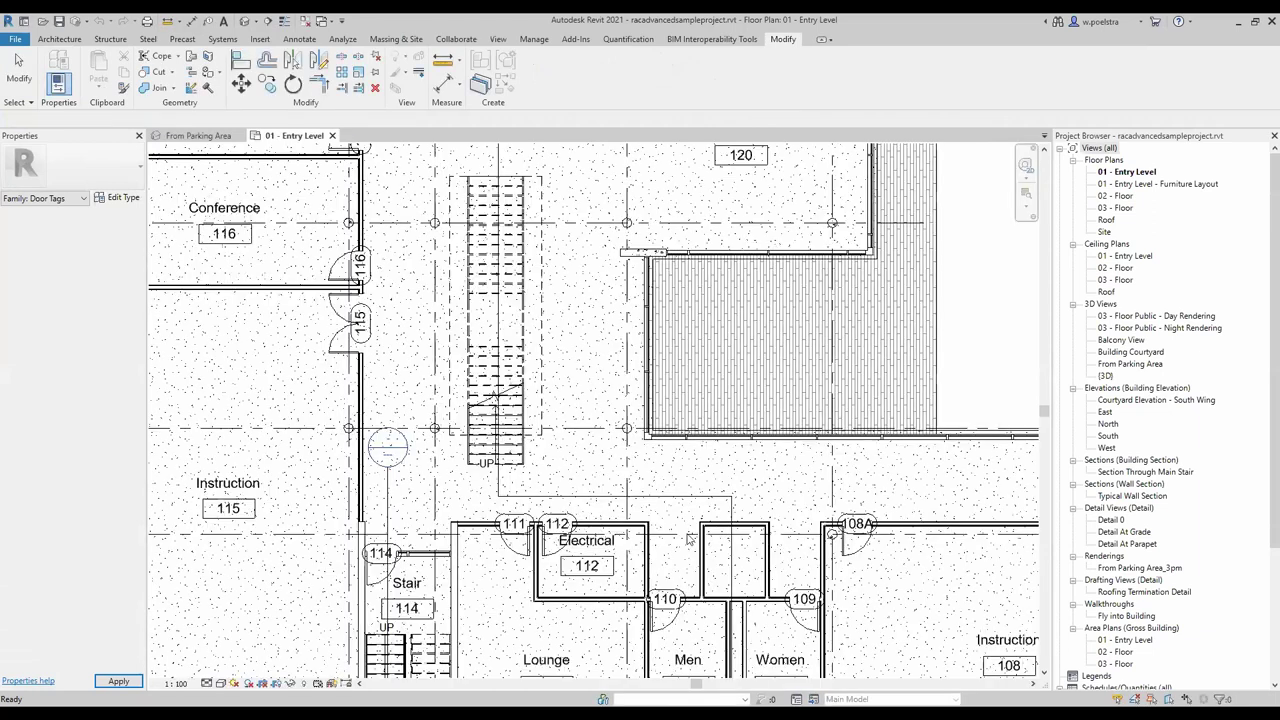
scroll(558, 545, down, 3)
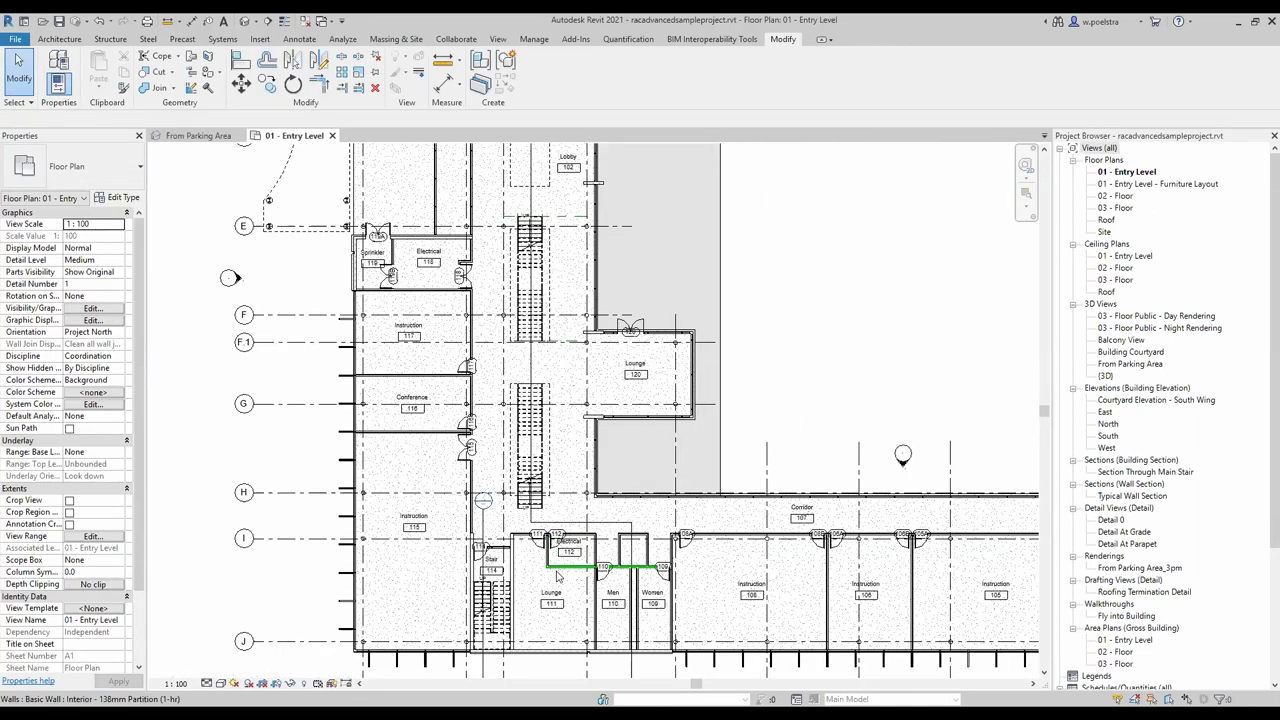
scroll(545, 510, up, 4)
scroll(541, 492, up, 2)
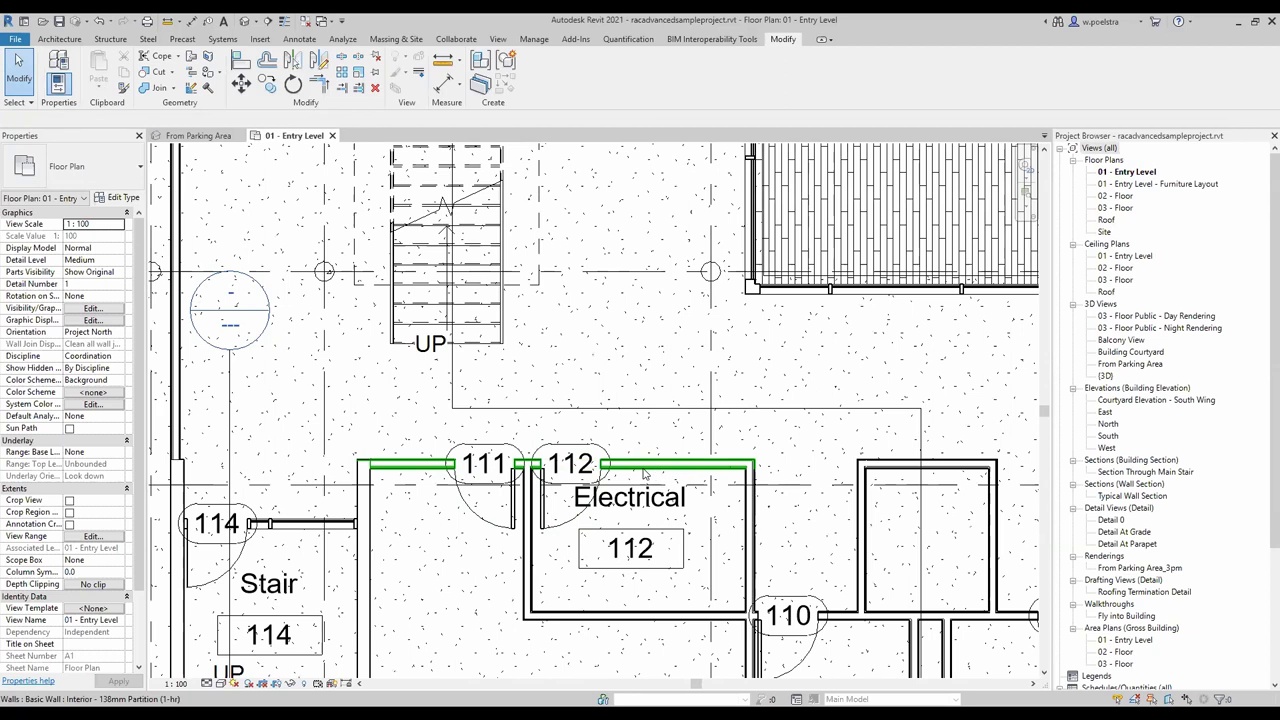
click(645, 466)
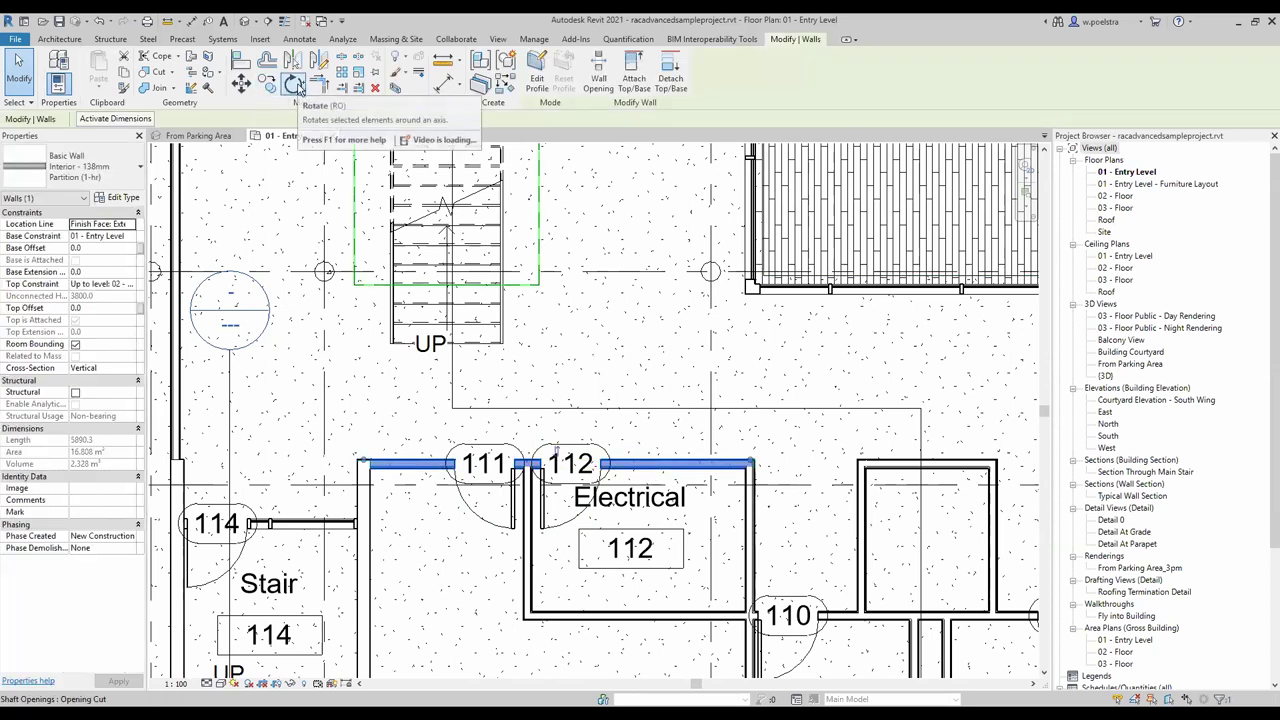
click(294, 85)
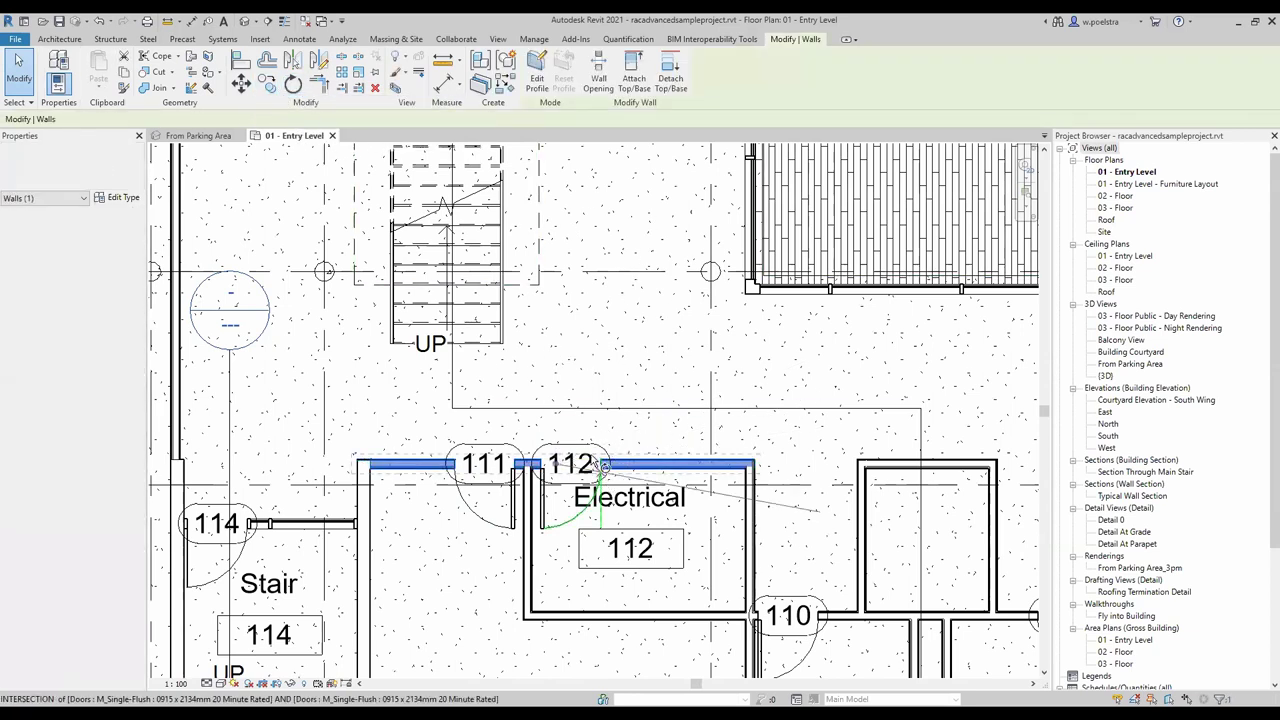
click(700, 330)
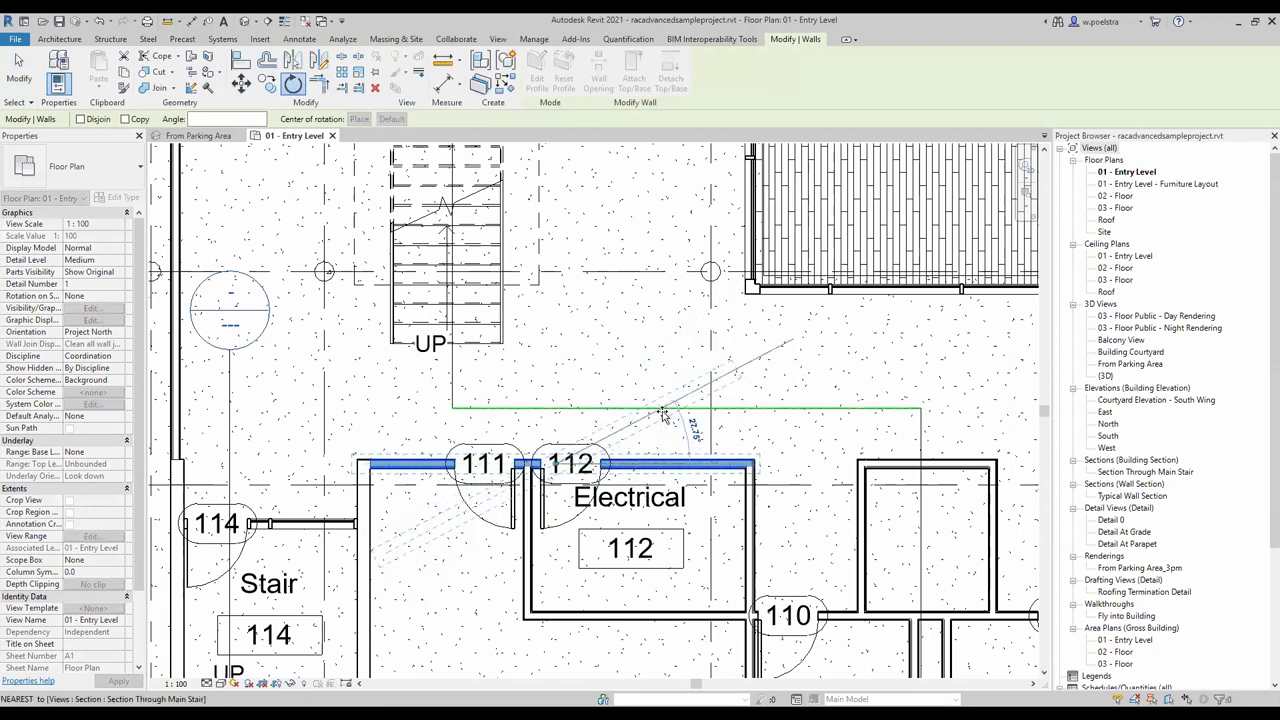
text(20)
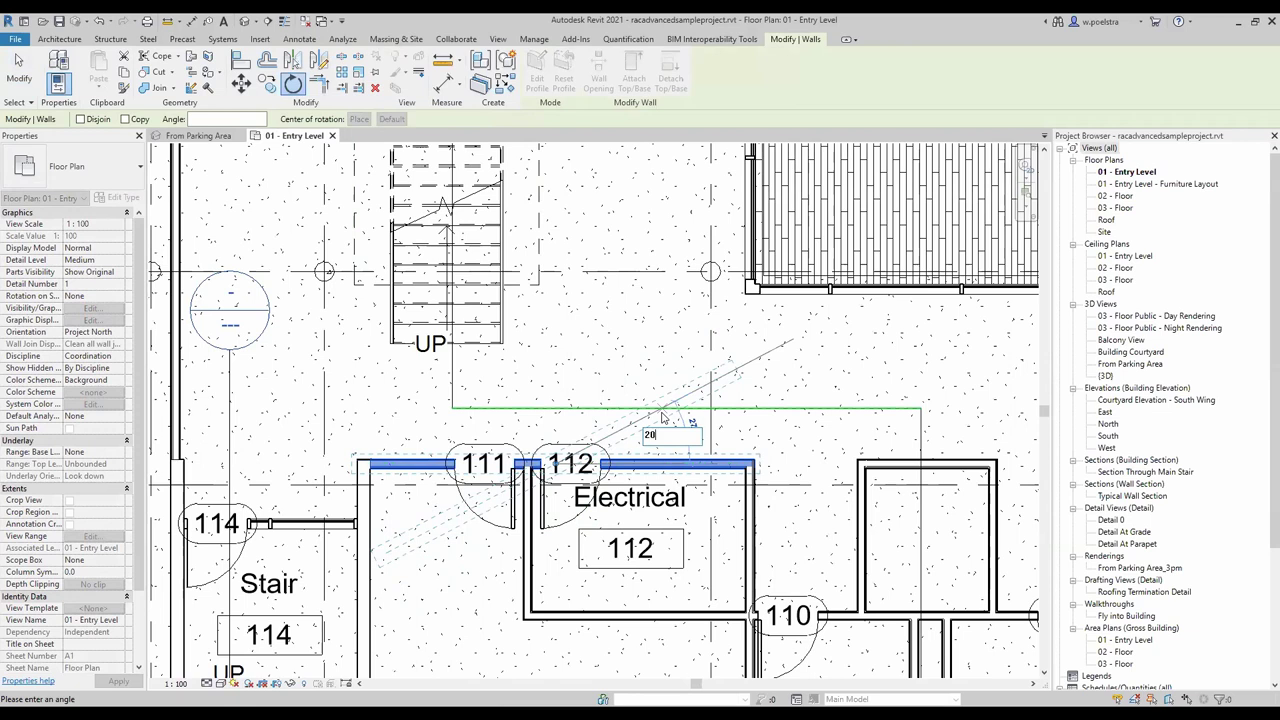
key(Return)
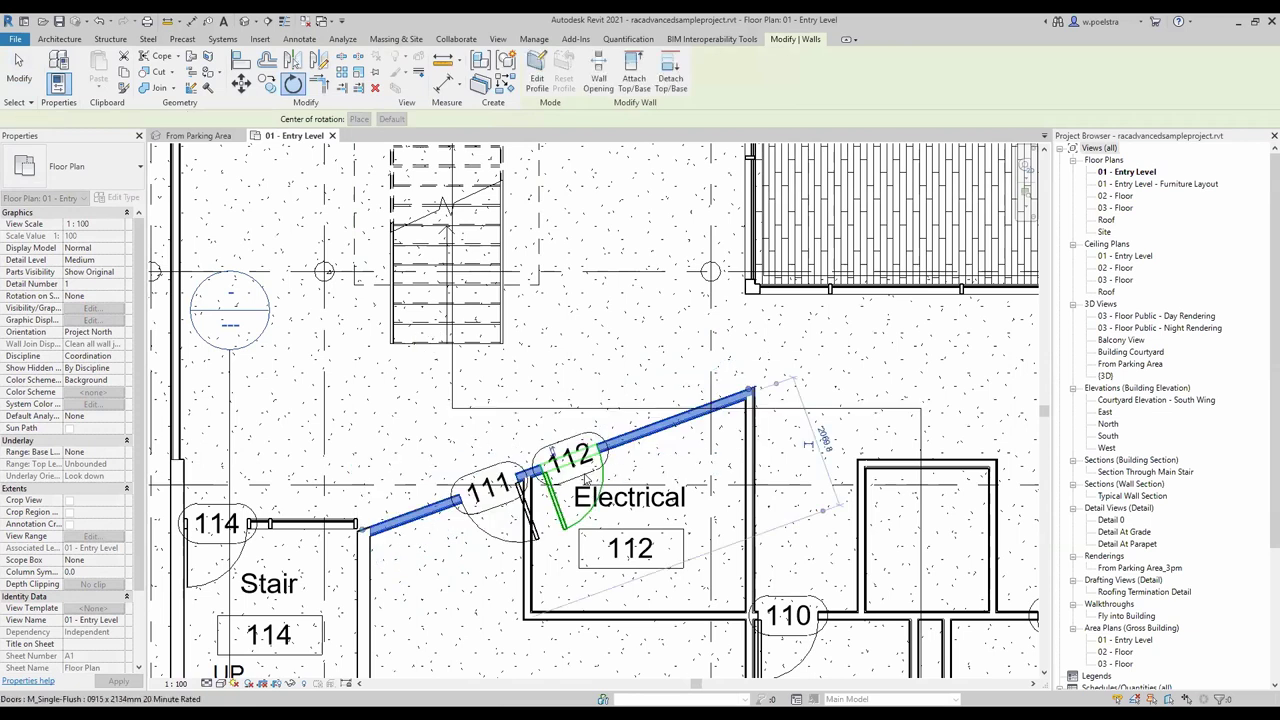
scroll(482, 492, down, 1)
scroll(482, 492, down, 2)
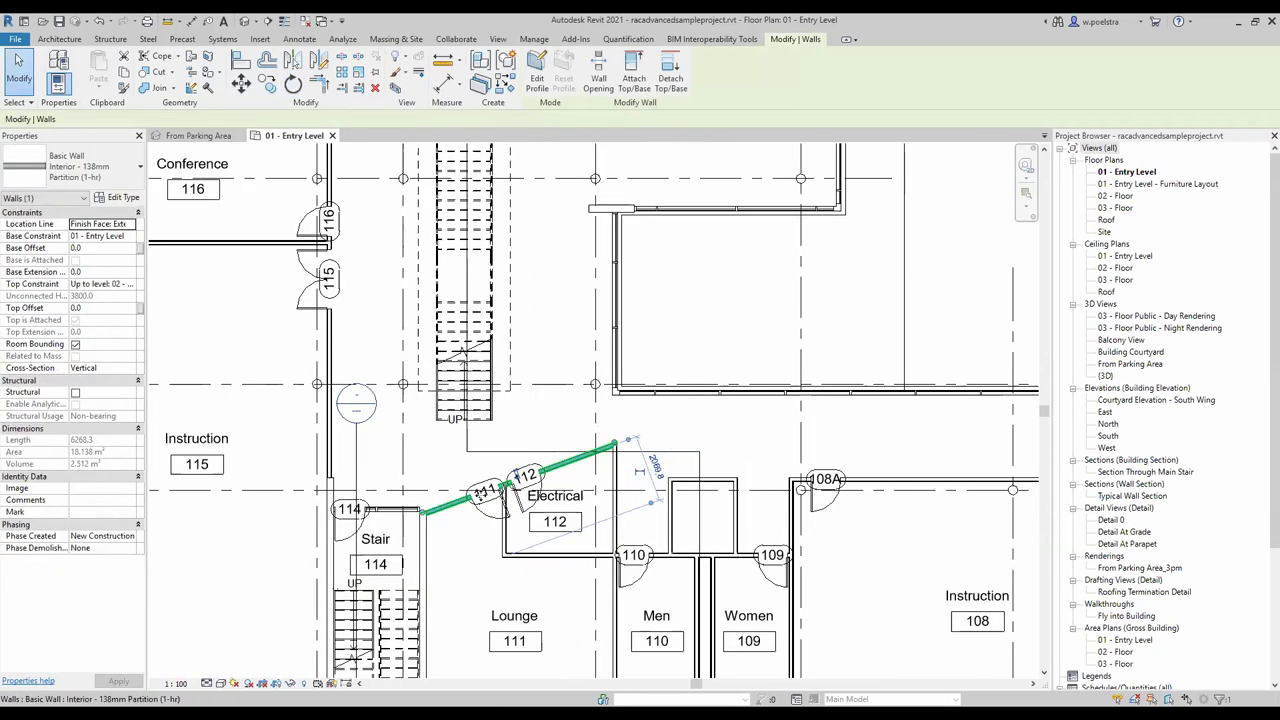
scroll(482, 492, down, 1)
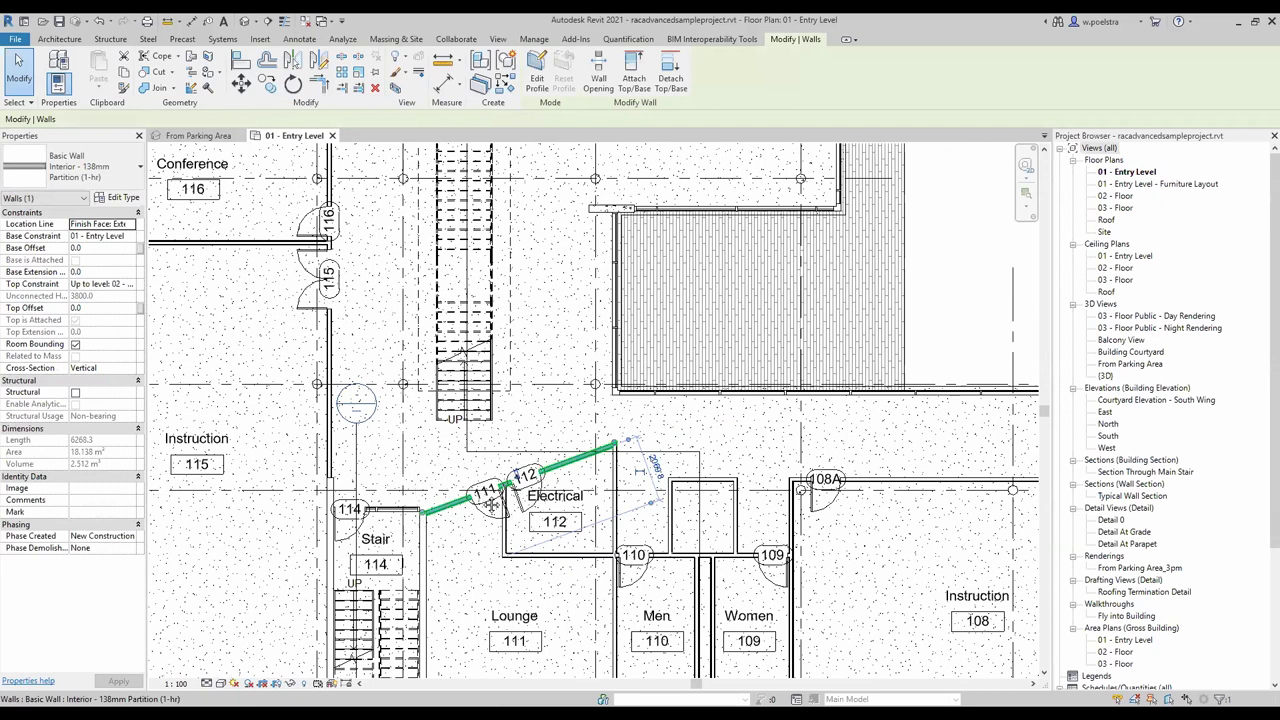
key(z)
key(f)
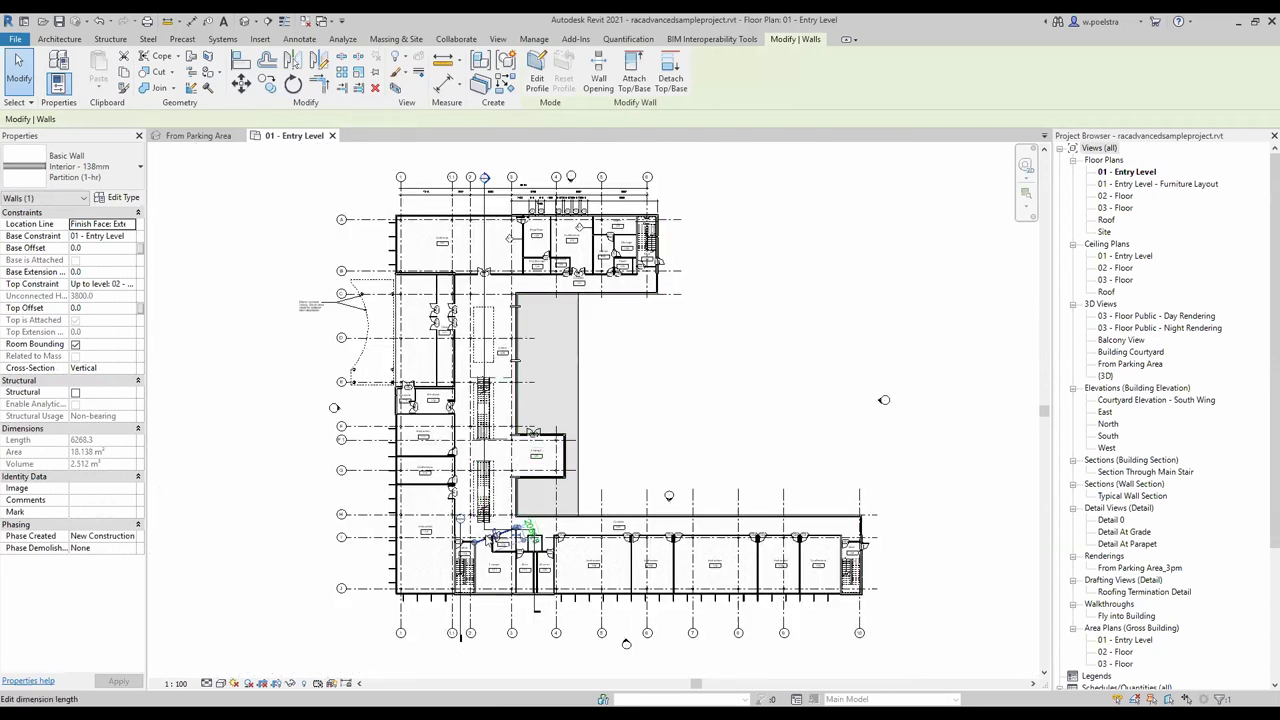
scroll(520, 540, up, 3)
scroll(525, 543, up, 2)
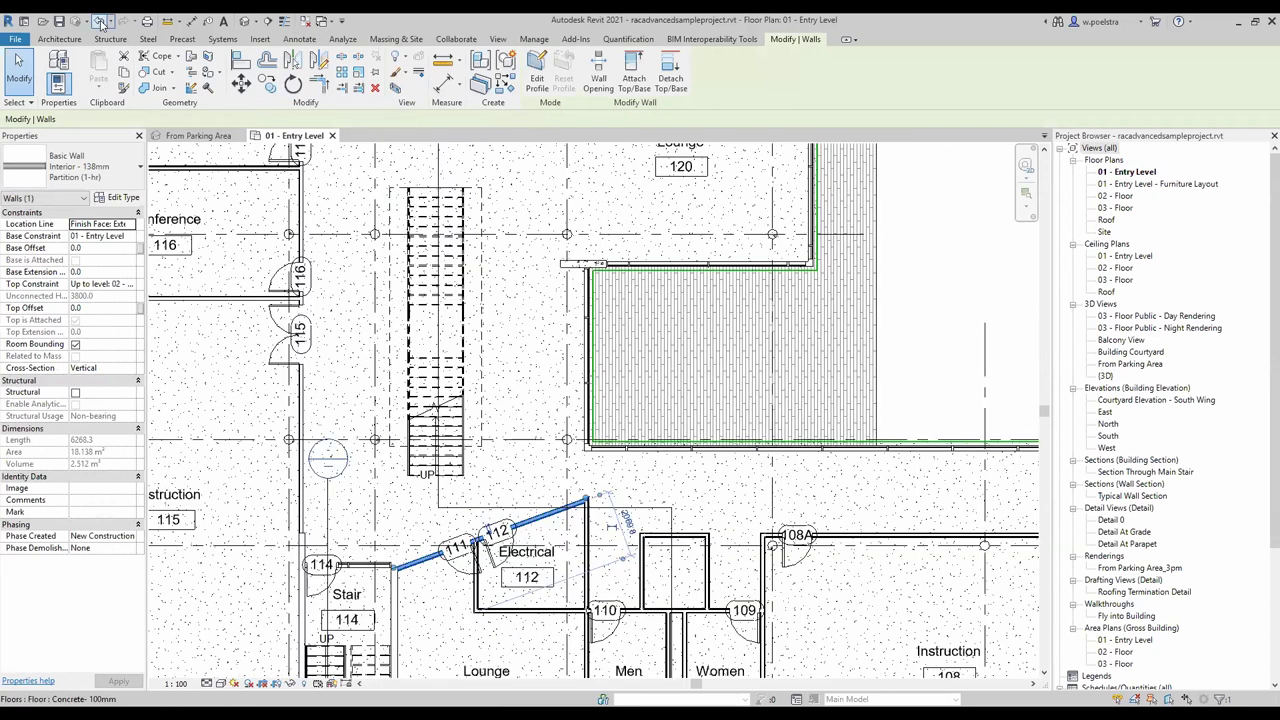
click(100, 22)
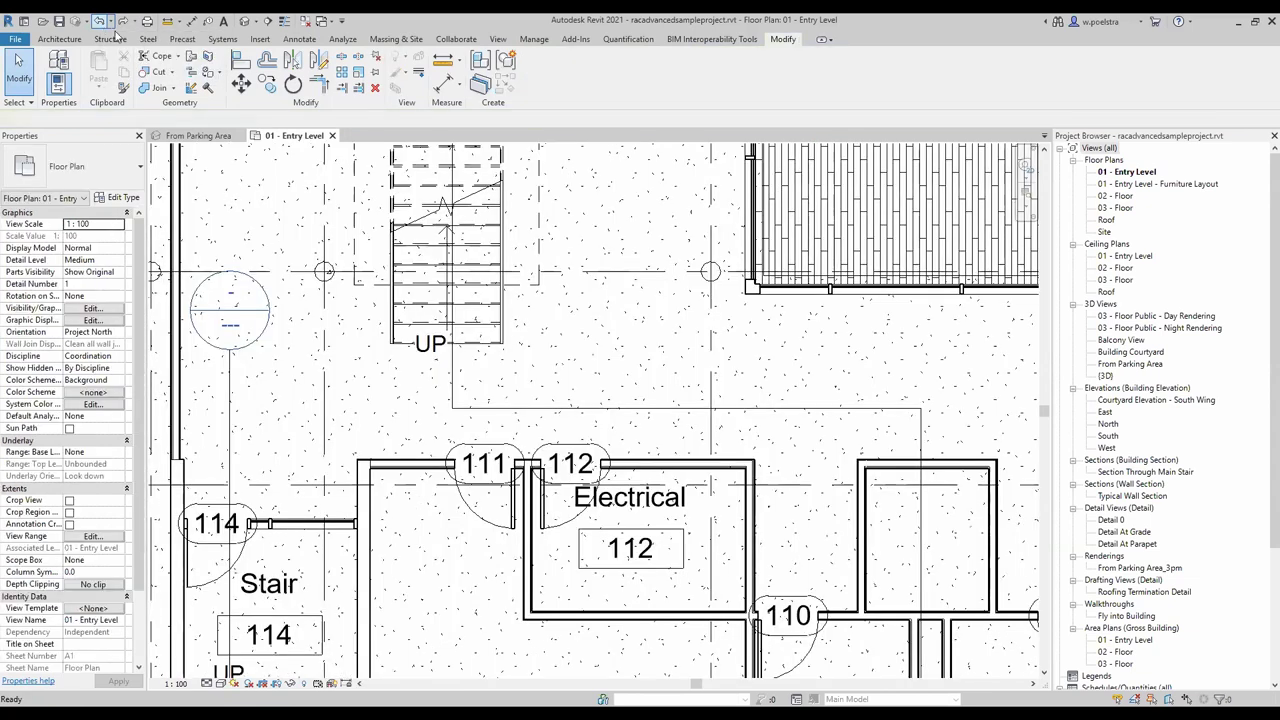
scroll(653, 380, down, 2)
scroll(653, 380, down, 3)
scroll(819, 270, up, 1)
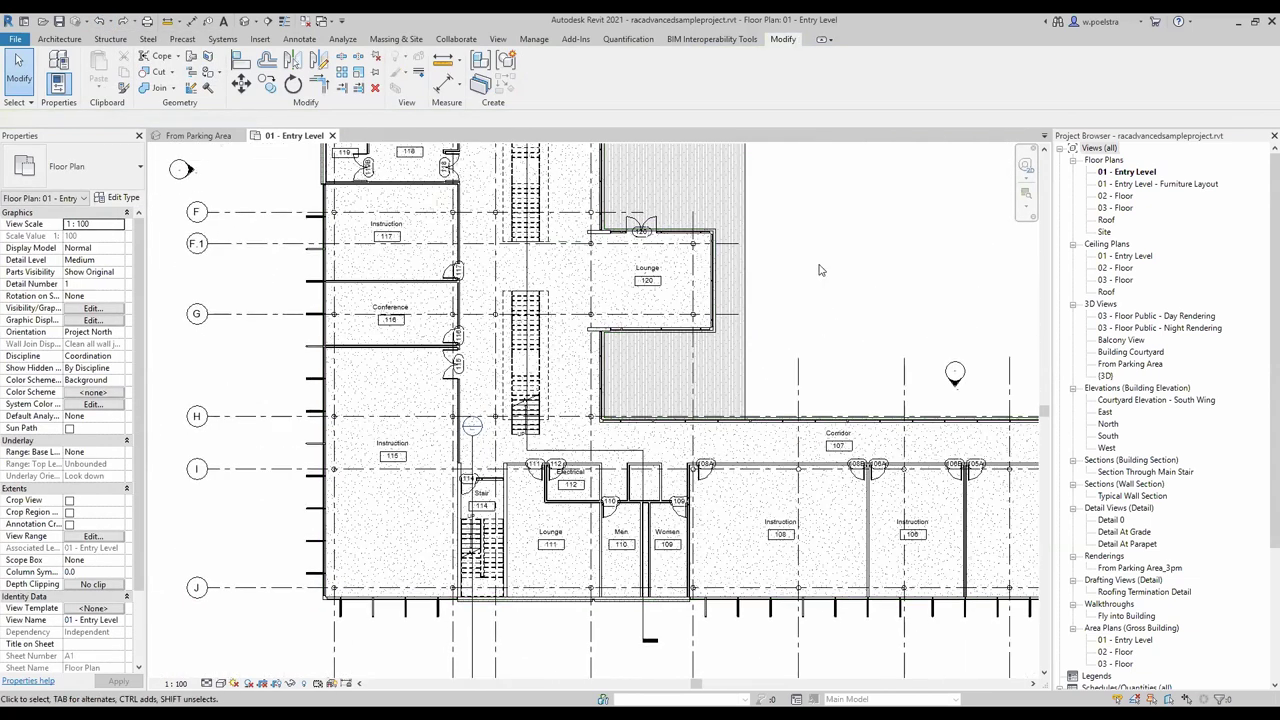
key(z)
key(f)
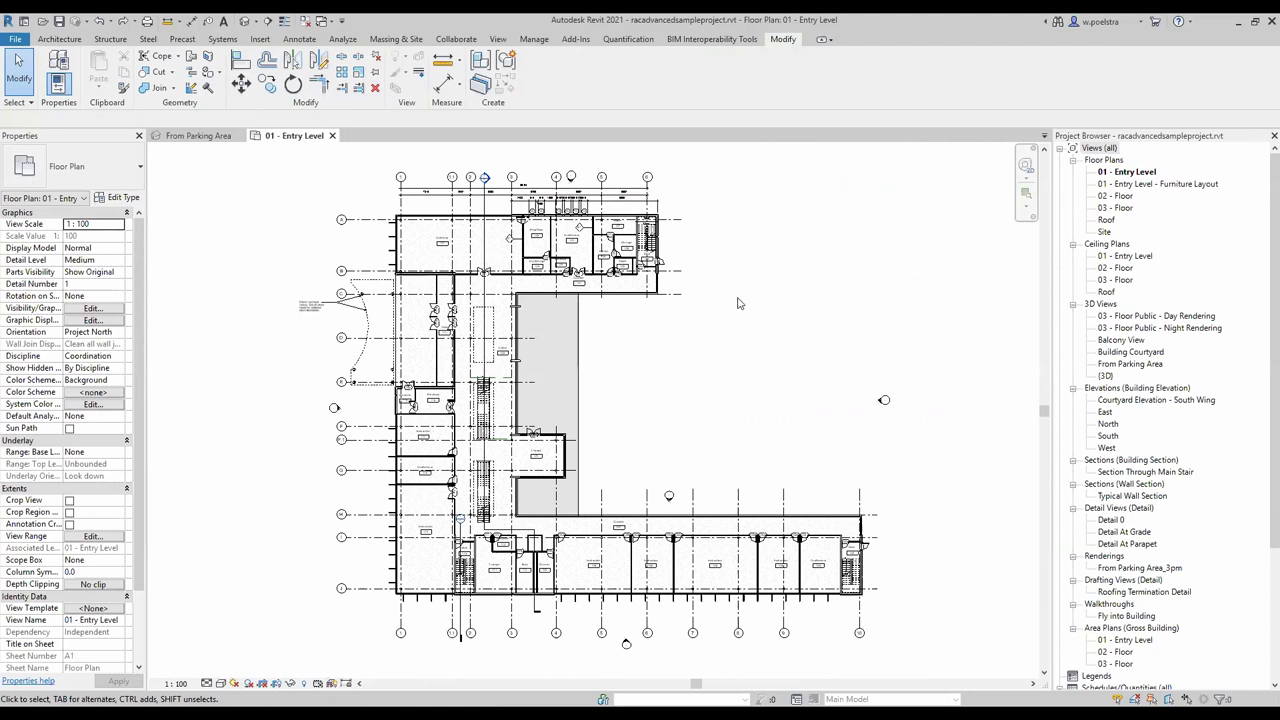
scroll(579, 538, up, 5)
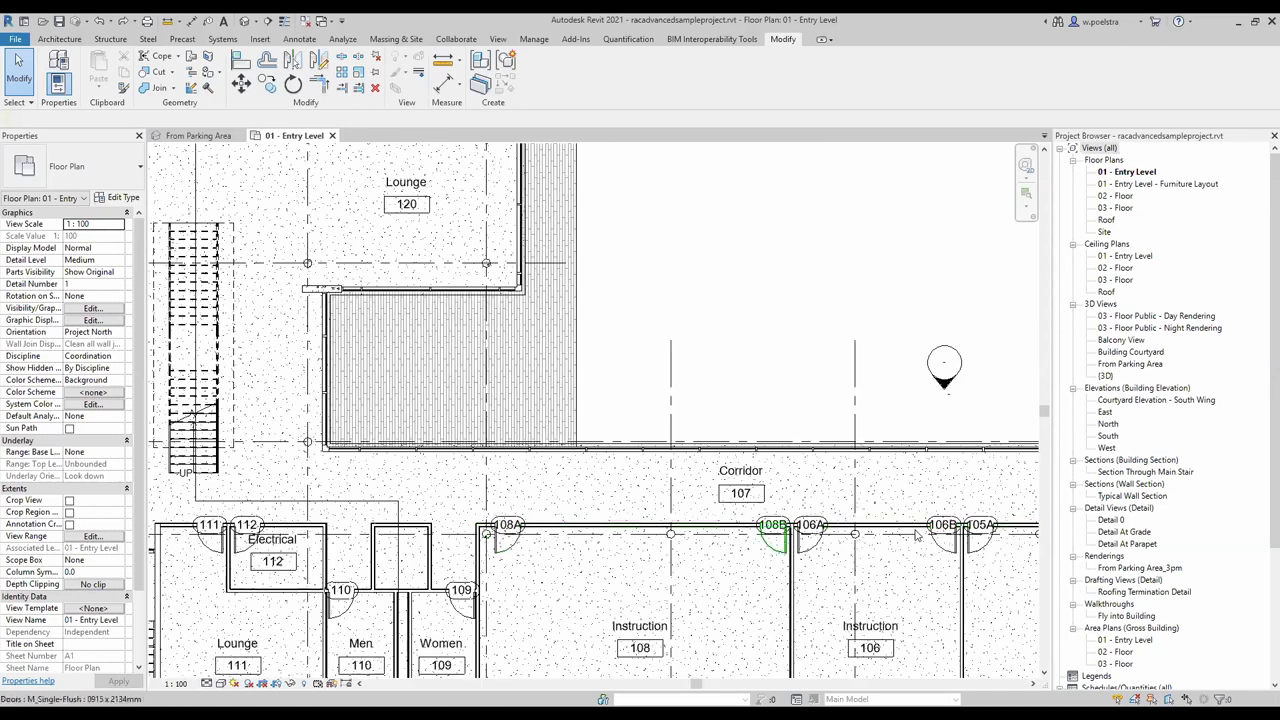
scroll(814, 451, down, 5)
scroll(688, 384, up, 2)
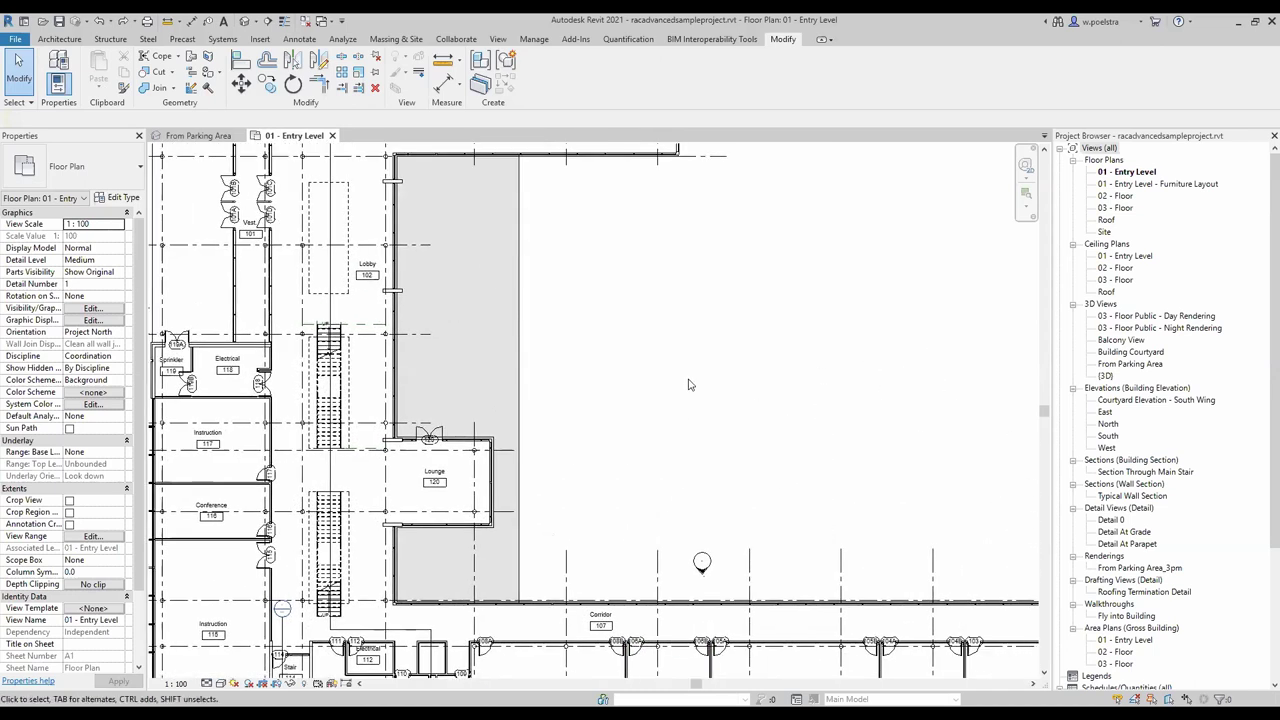
scroll(688, 384, down, 2)
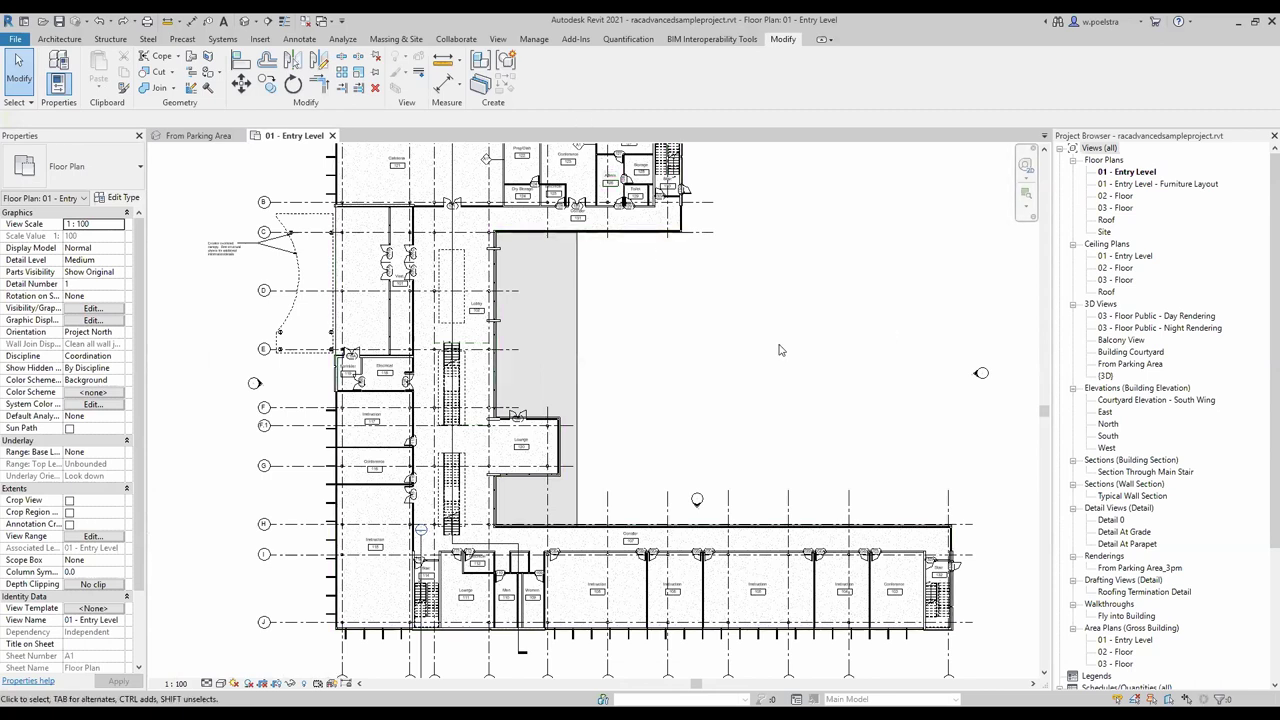
scroll(724, 400, down, 2)
scroll(780, 440, up, 2)
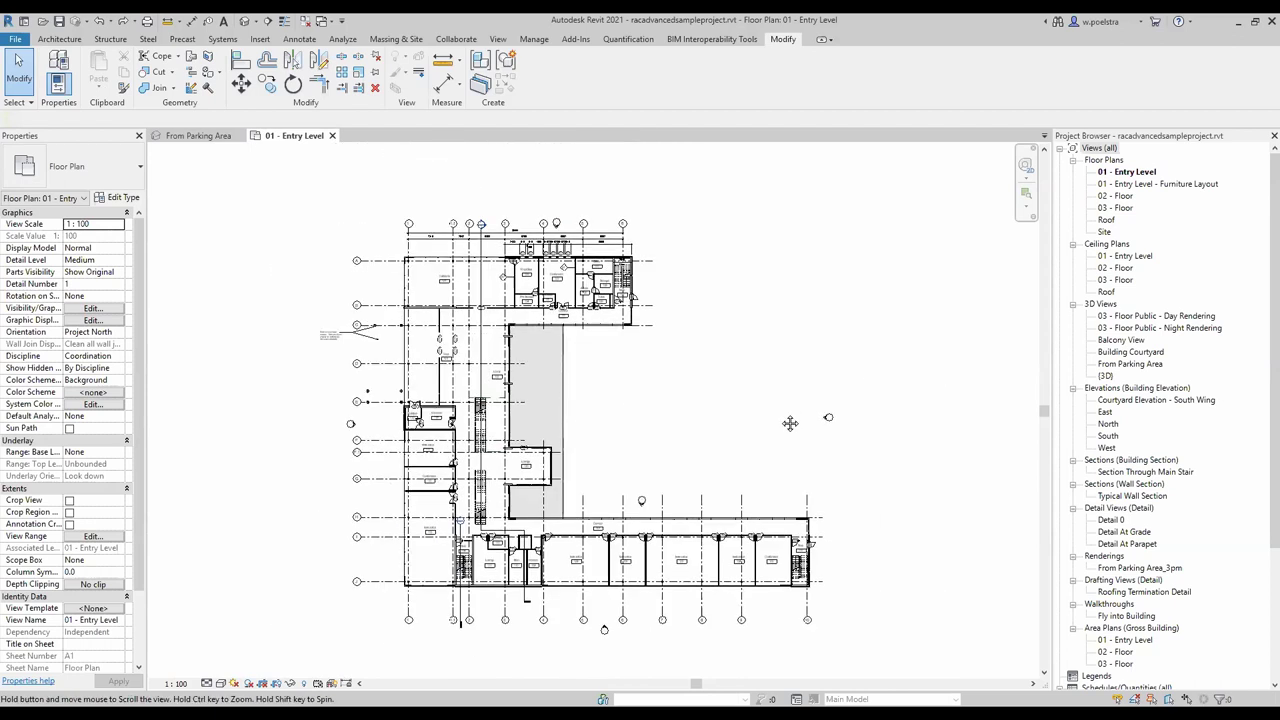
scroll(790, 450, down, 2)
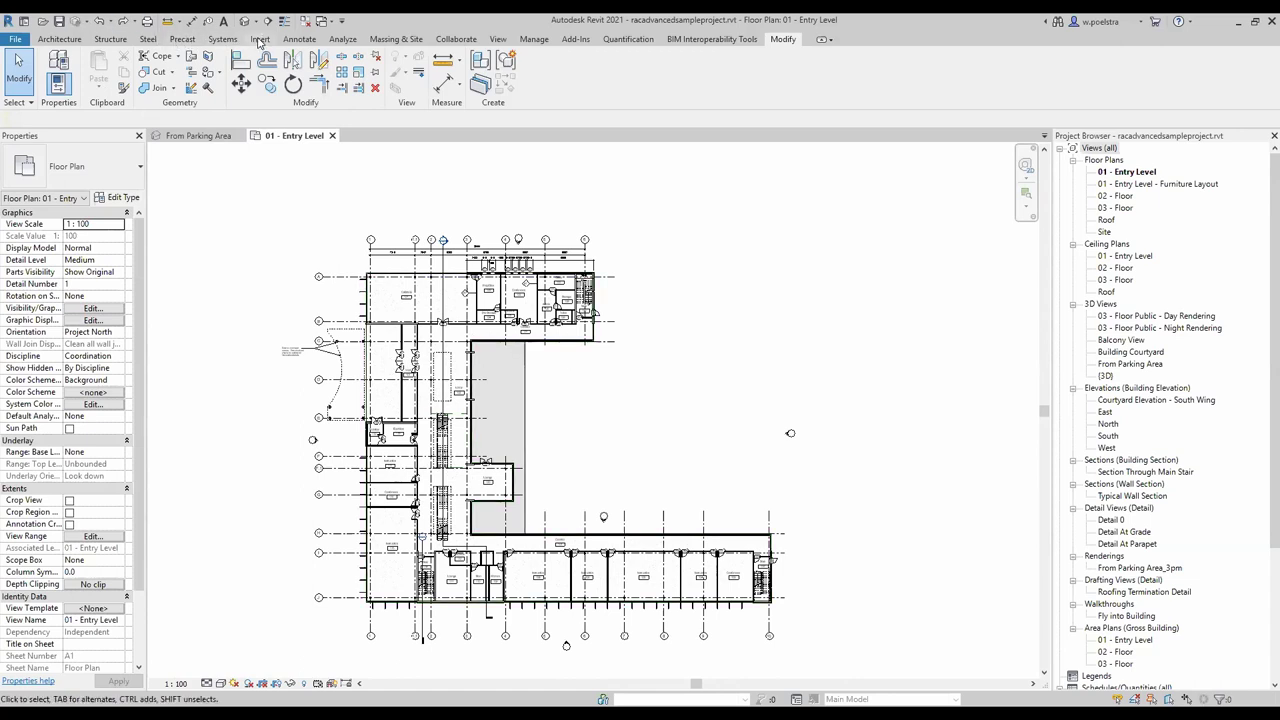
Open the 01 - Entry Level ceiling plan and browse to the Bijlagen folder for a PDF import
click(260, 40)
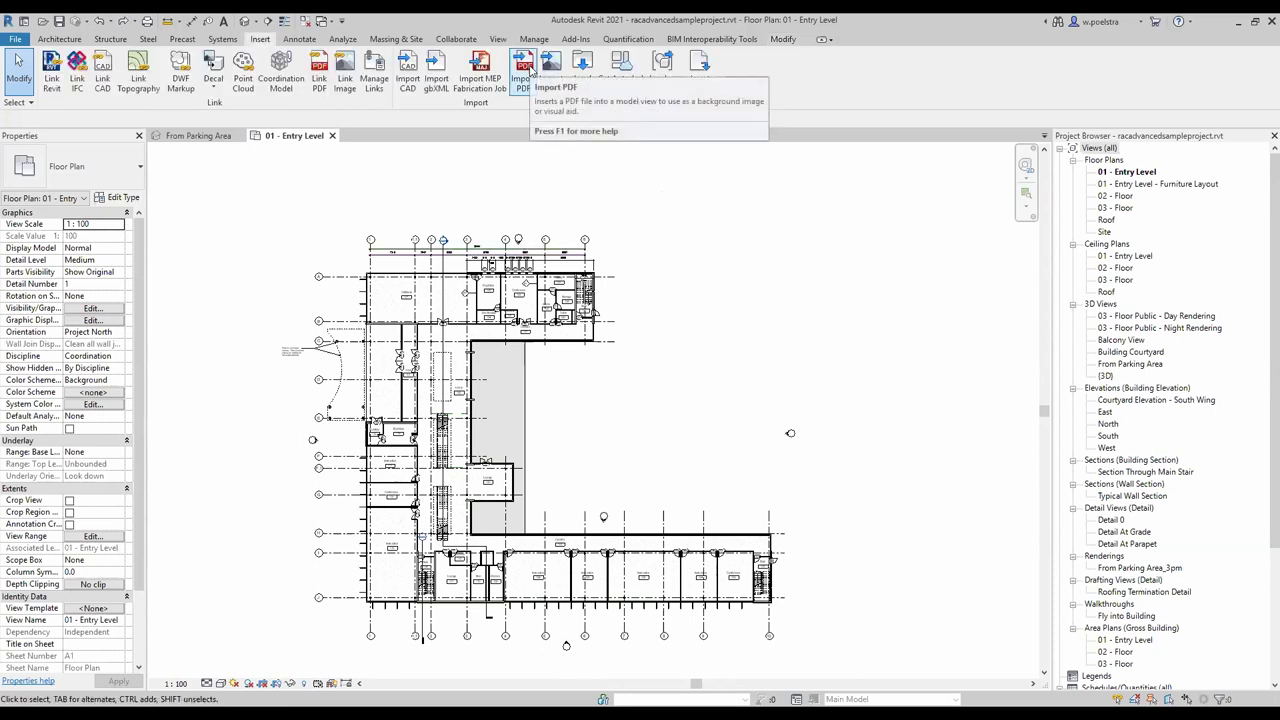
double_click(1135, 258)
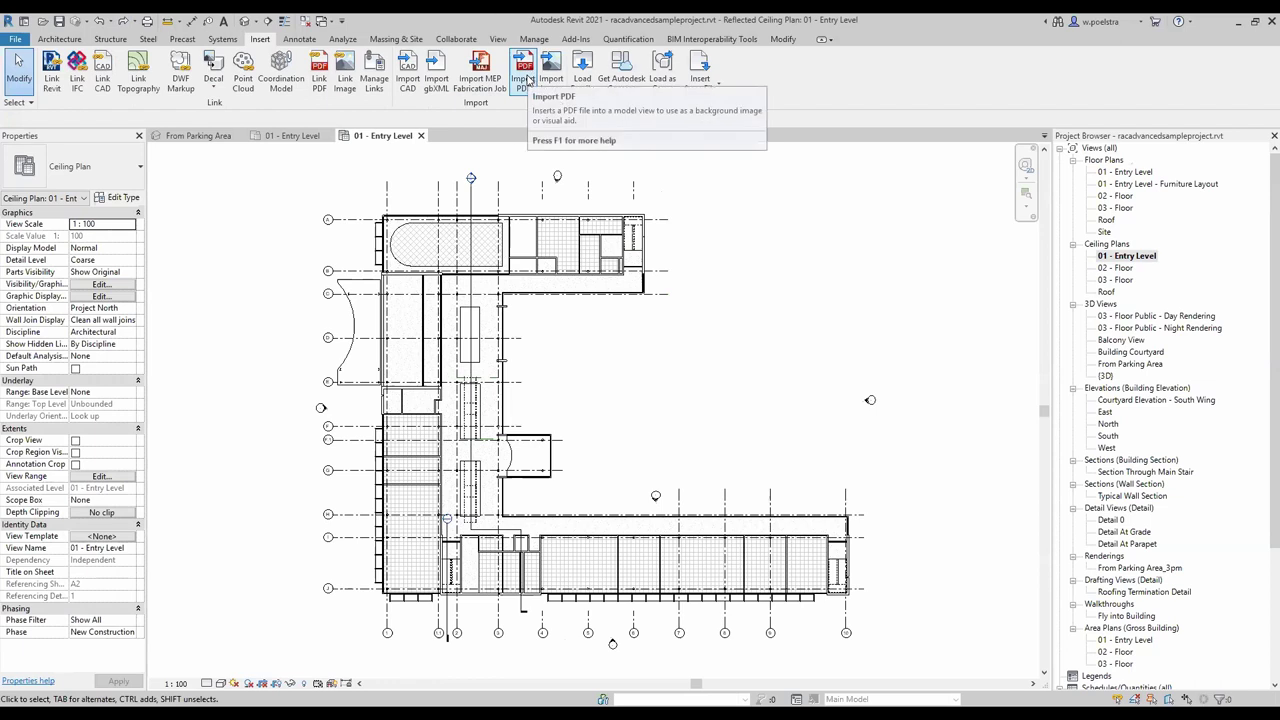
click(526, 78)
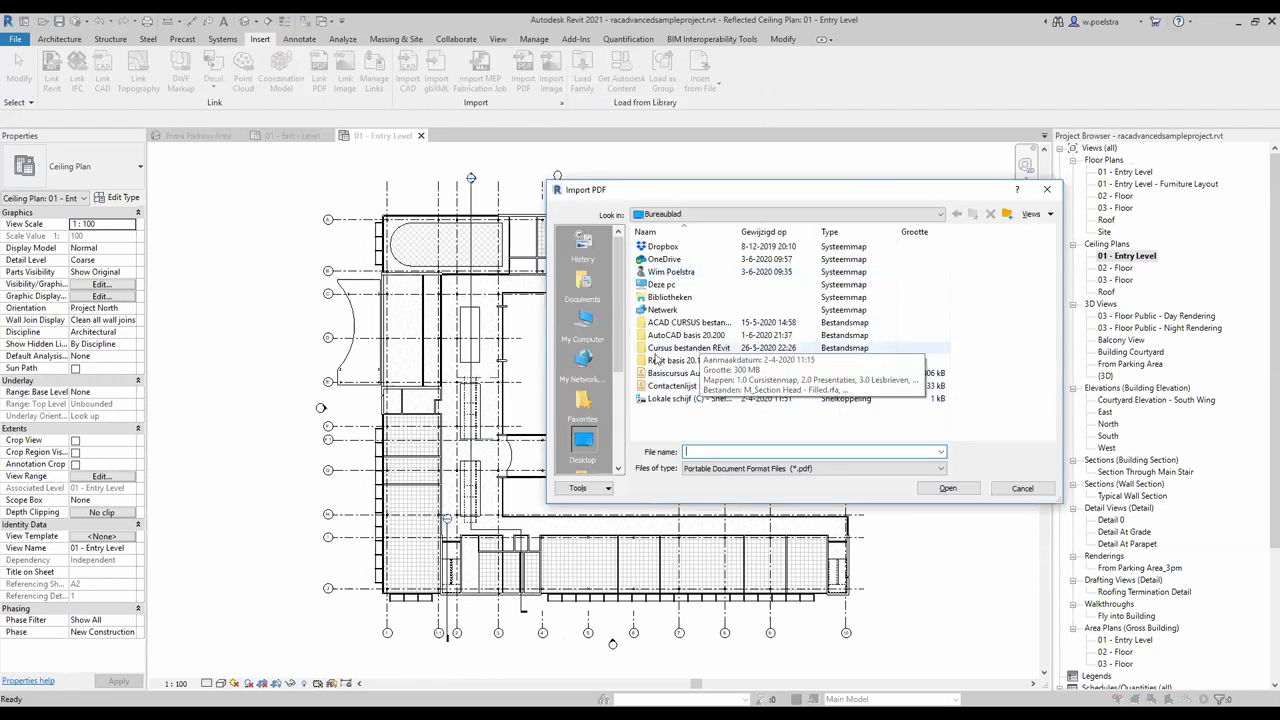
double_click(692, 397)
scroll(692, 397, down, 3)
double_click(660, 391)
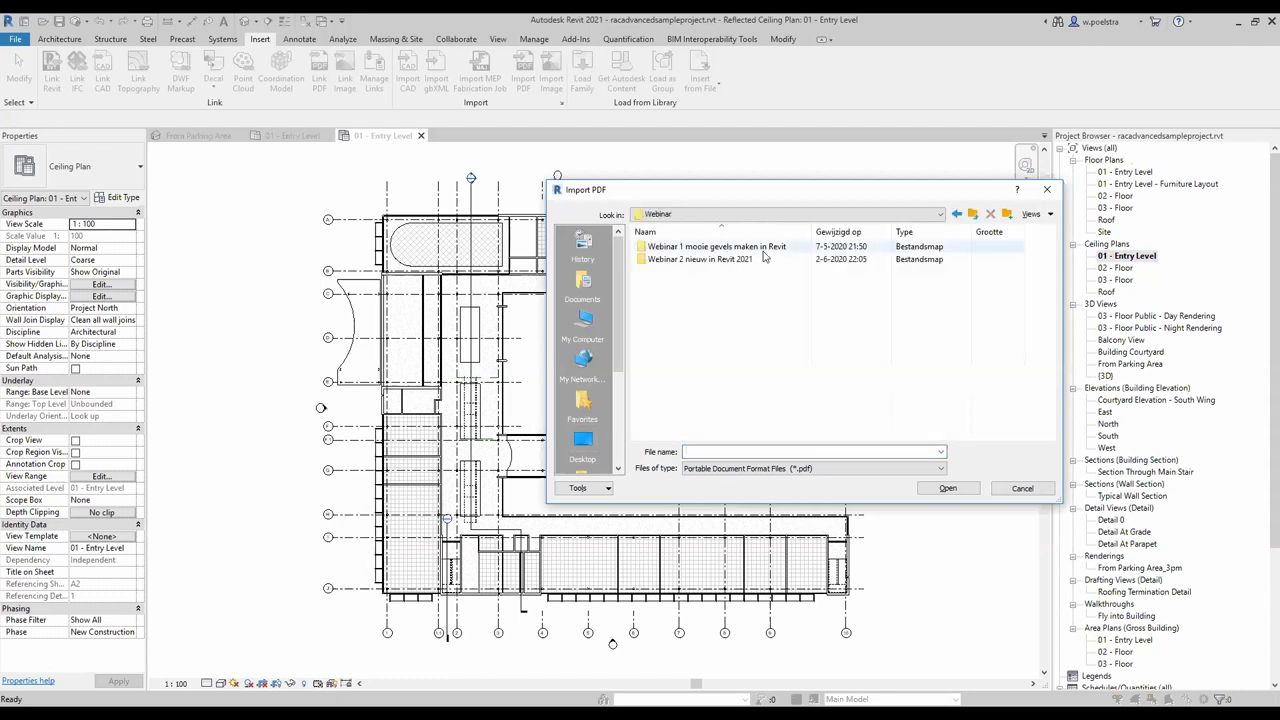
double_click(712, 260)
double_click(701, 248)
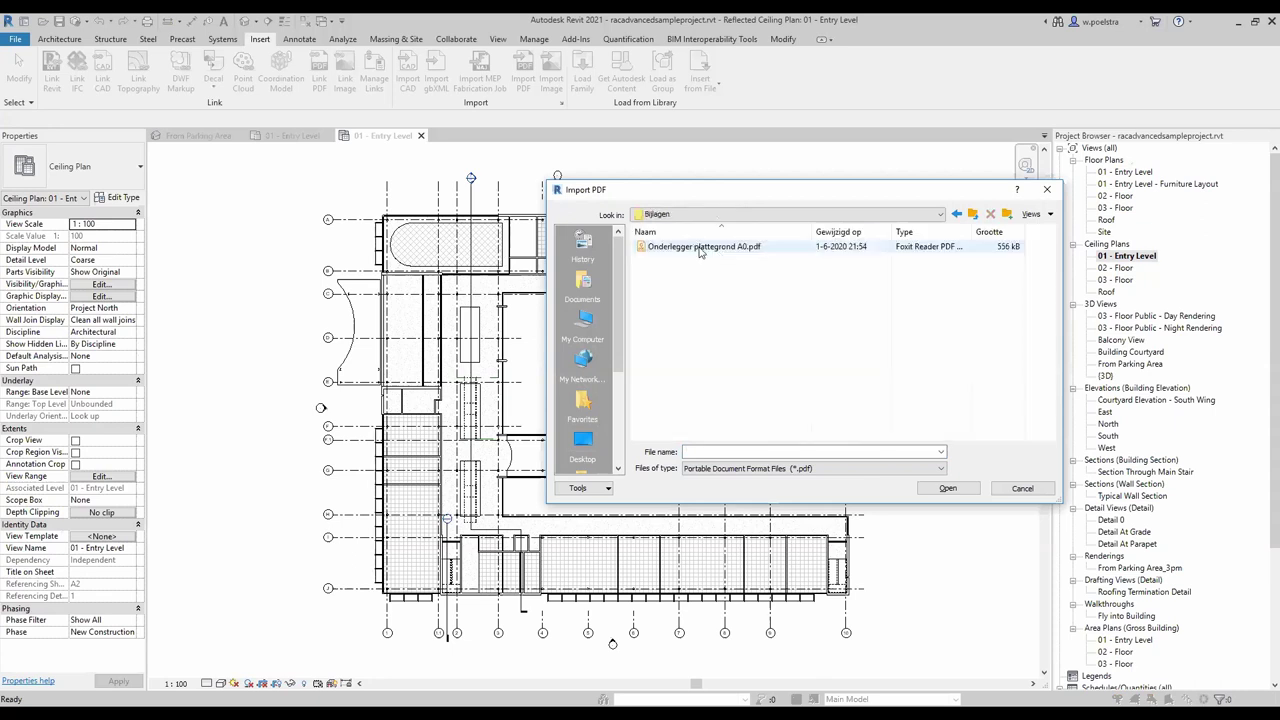
Import page 1 of Onderlegger plattegrond A0.pdf at 72 DPI
double_click(701, 251)
click(701, 251)
double_click(701, 251)
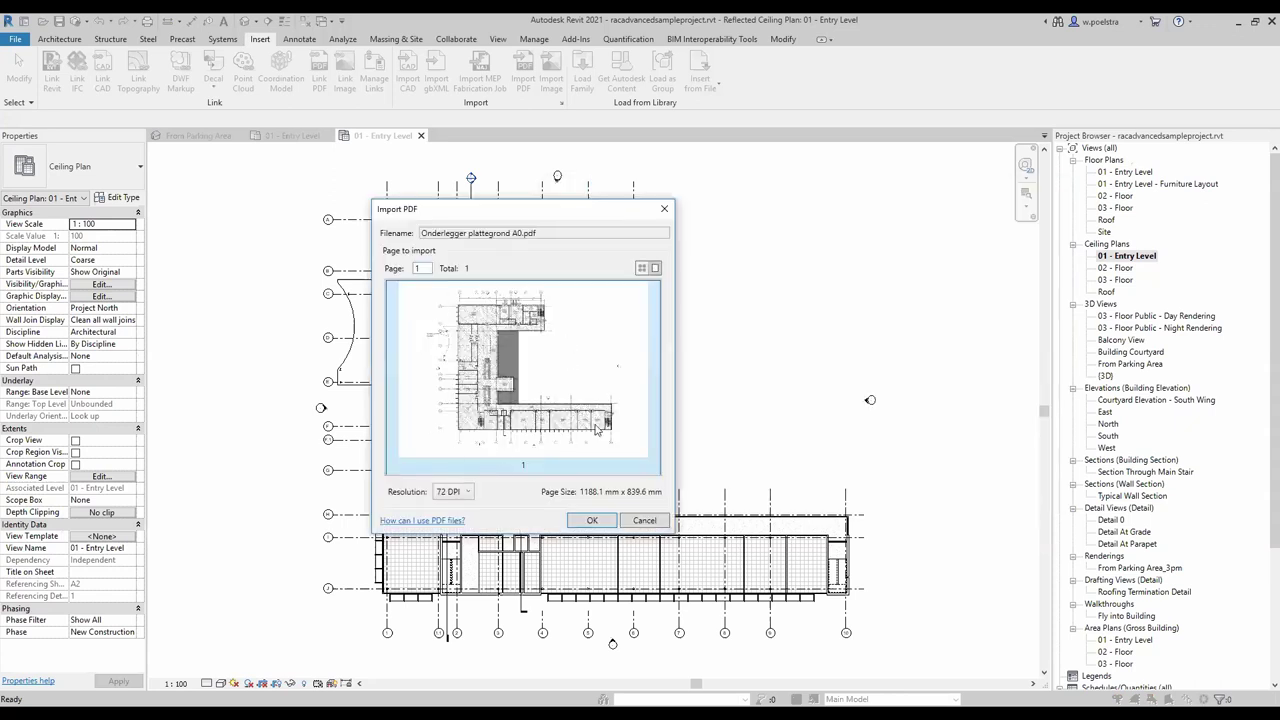
click(461, 492)
click(636, 415)
click(592, 522)
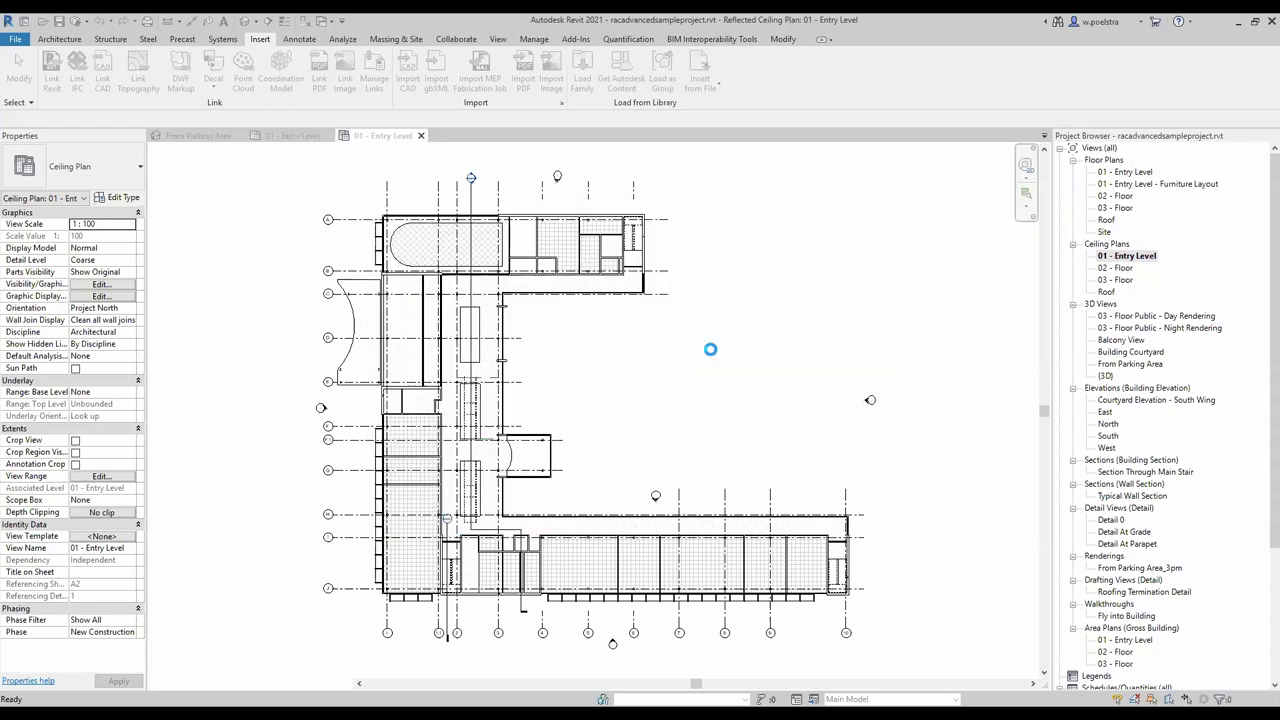
Place the imported PDF image in the plan with Draw Layer kept as Background
scroll(712, 340, down, 3)
scroll(716, 310, down, 1)
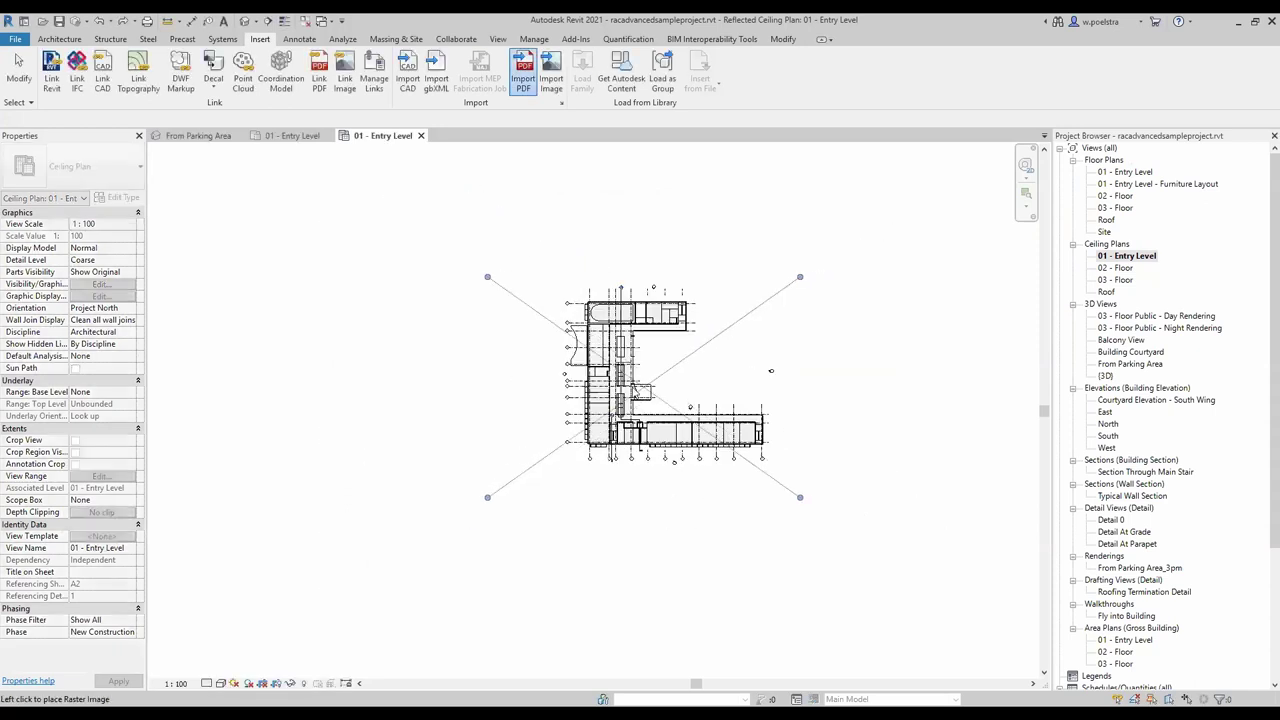
click(695, 366)
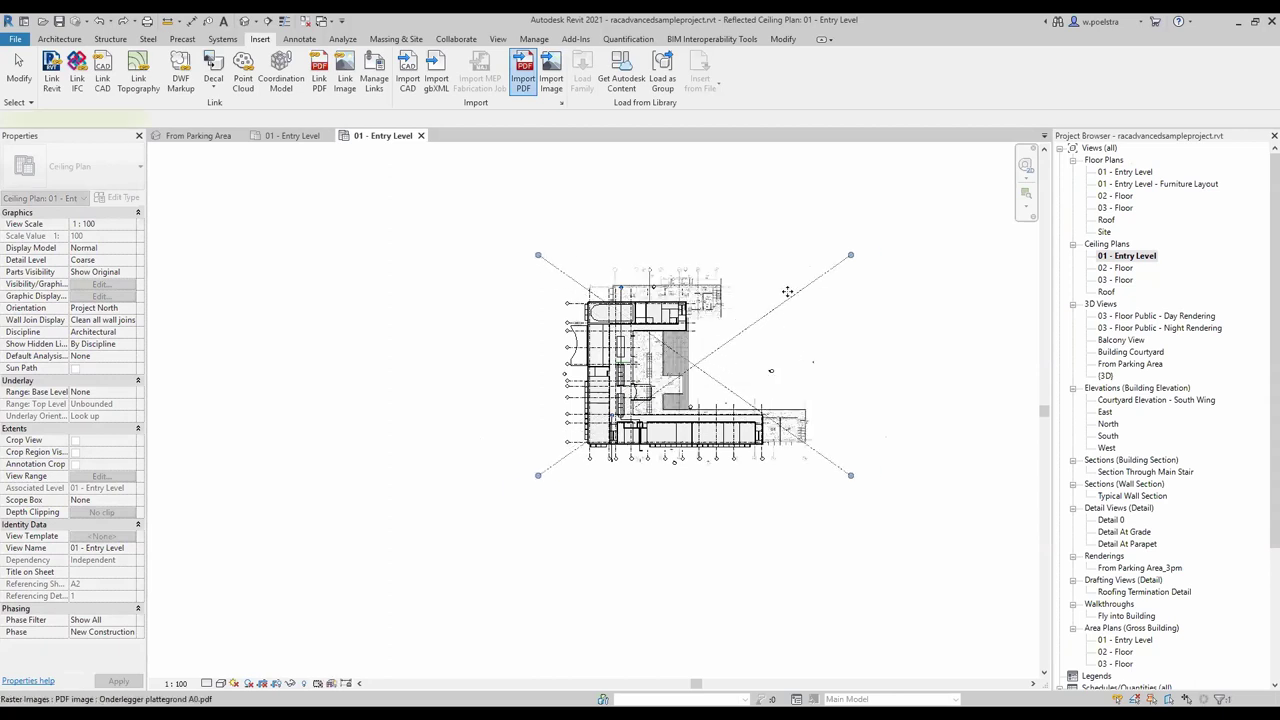
scroll(850, 258, up, 3)
scroll(850, 258, up, 1)
click(140, 119)
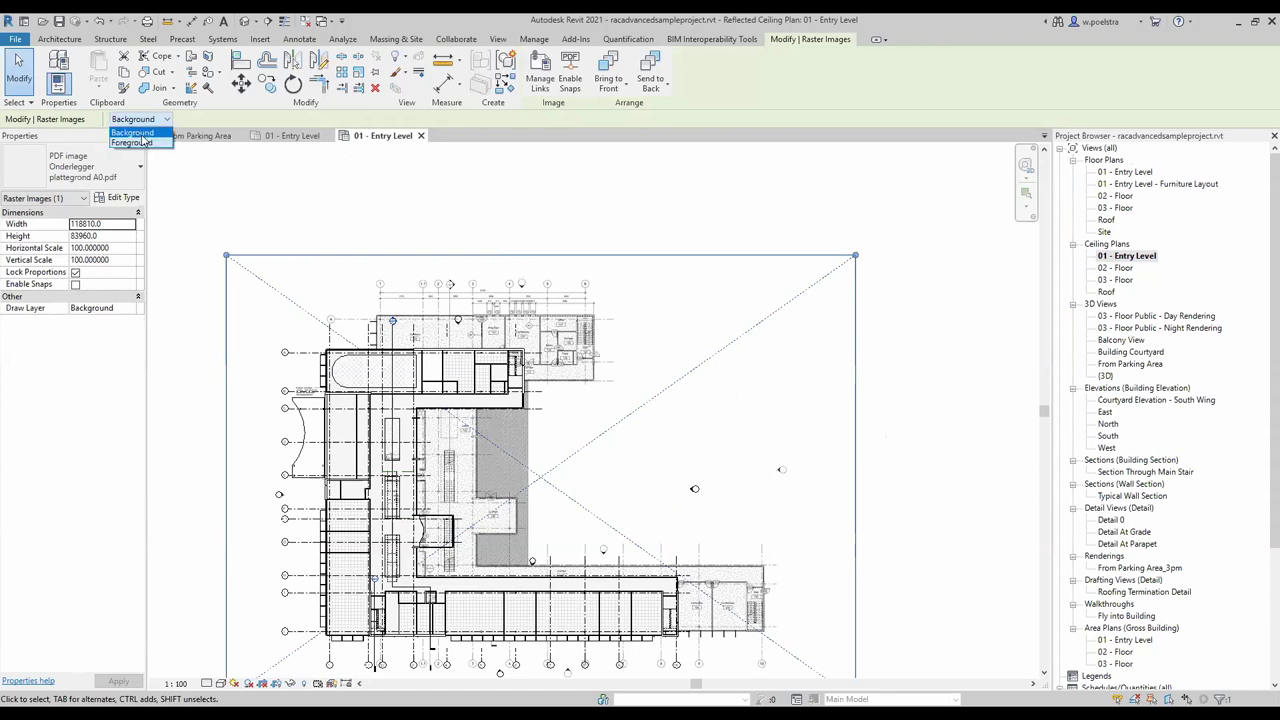
click(143, 134)
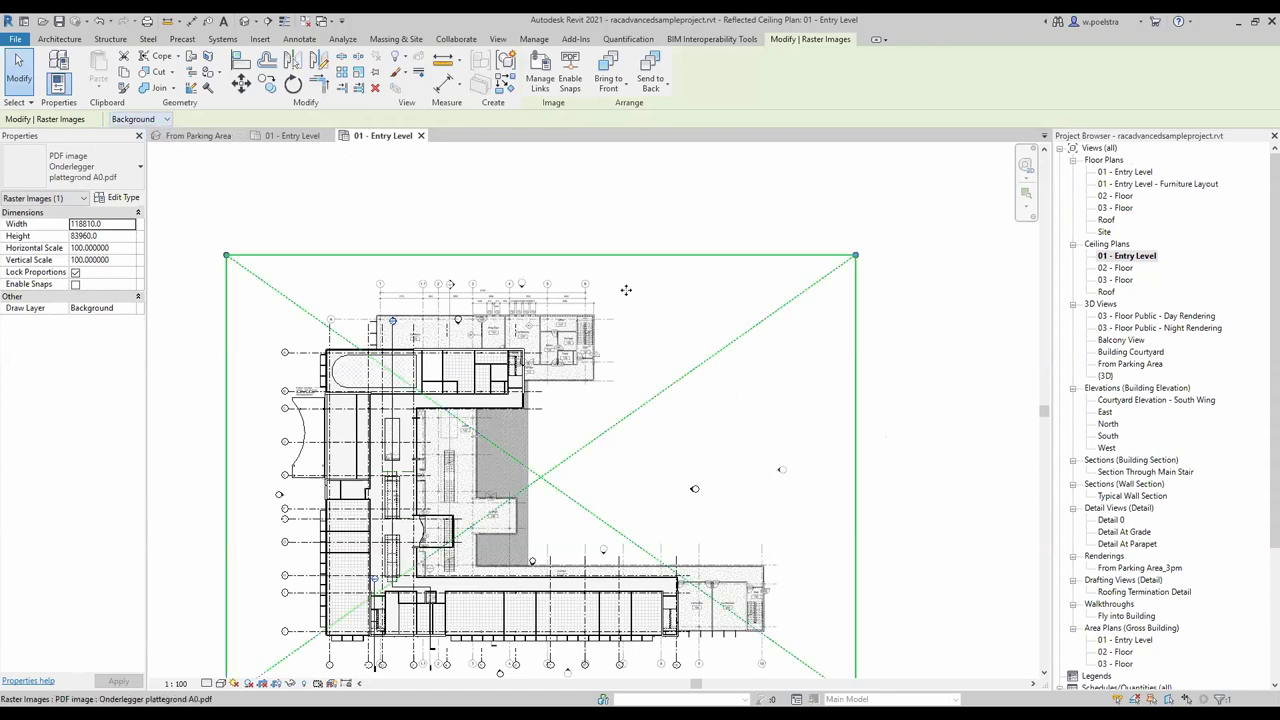
Shrink the PDF image to about 90.6% from its top-right grip and cancel the move
drag(856, 258, 776, 268)
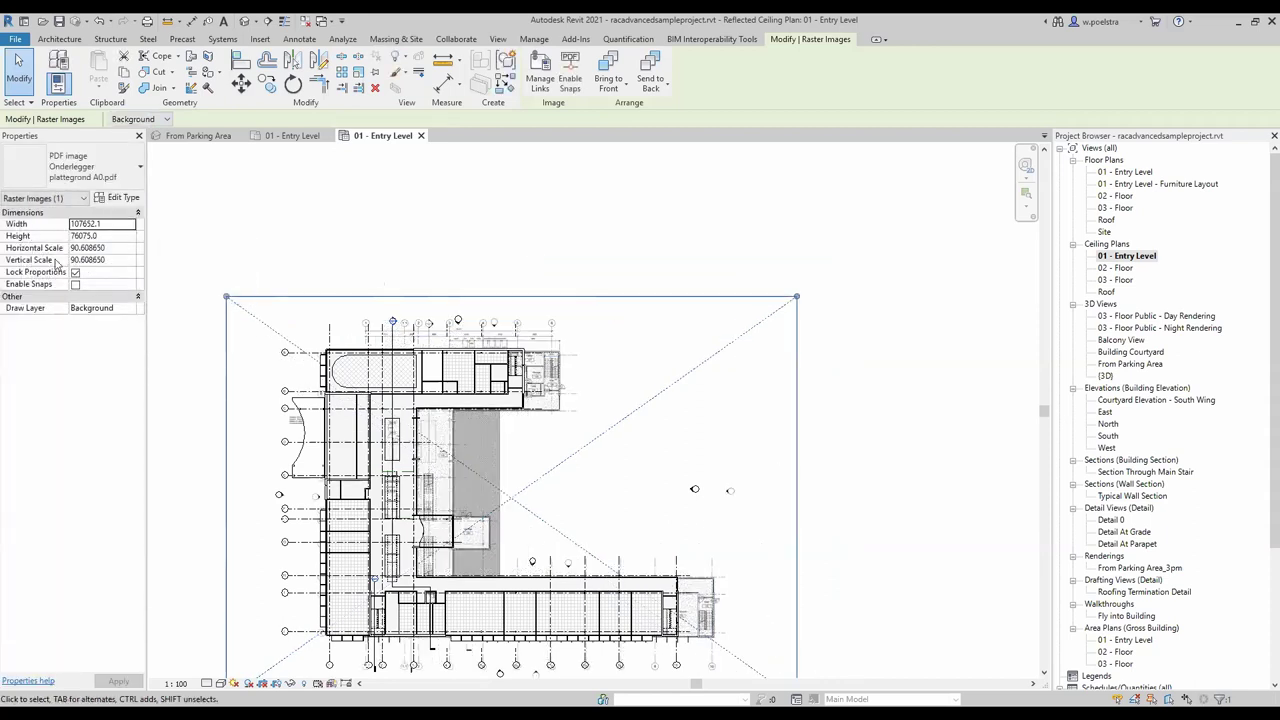
scroll(590, 437, down, 3)
mouse_move(598, 398)
mouse_down()
mouse_move(601, 413)
mouse_move(585, 401)
mouse_up()
scroll(601, 413, up, 3)
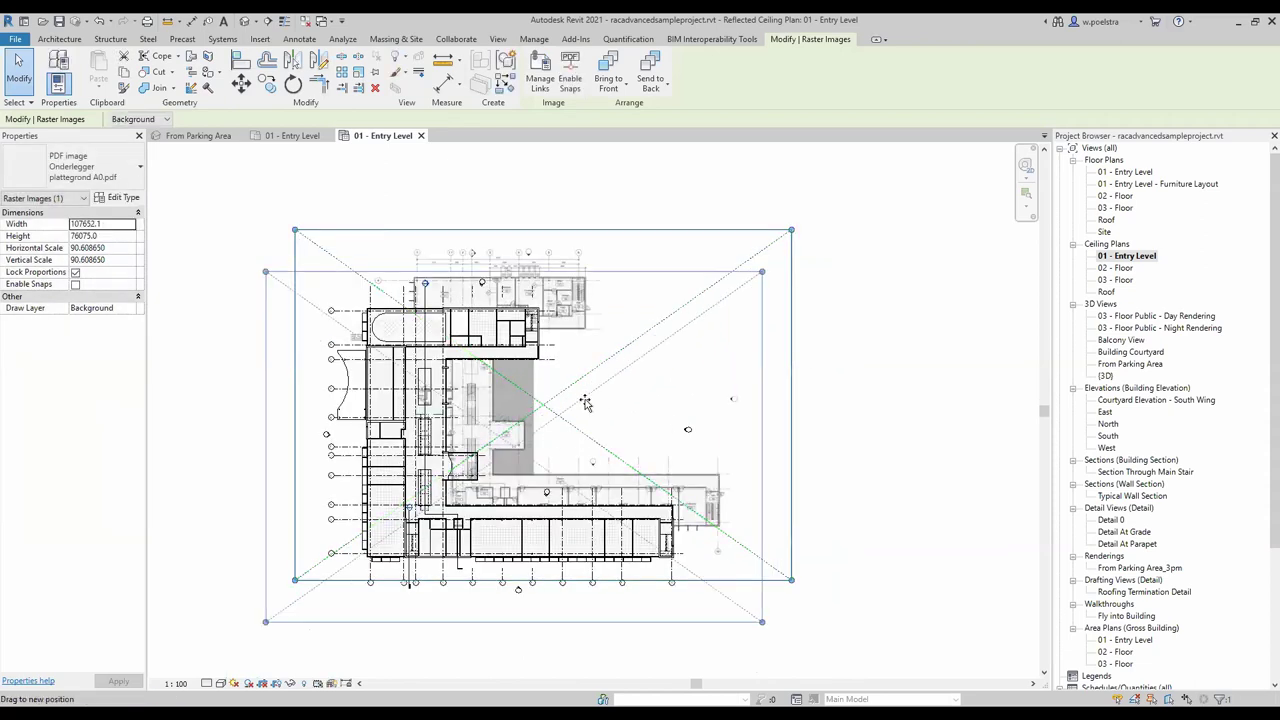
key(Escape)
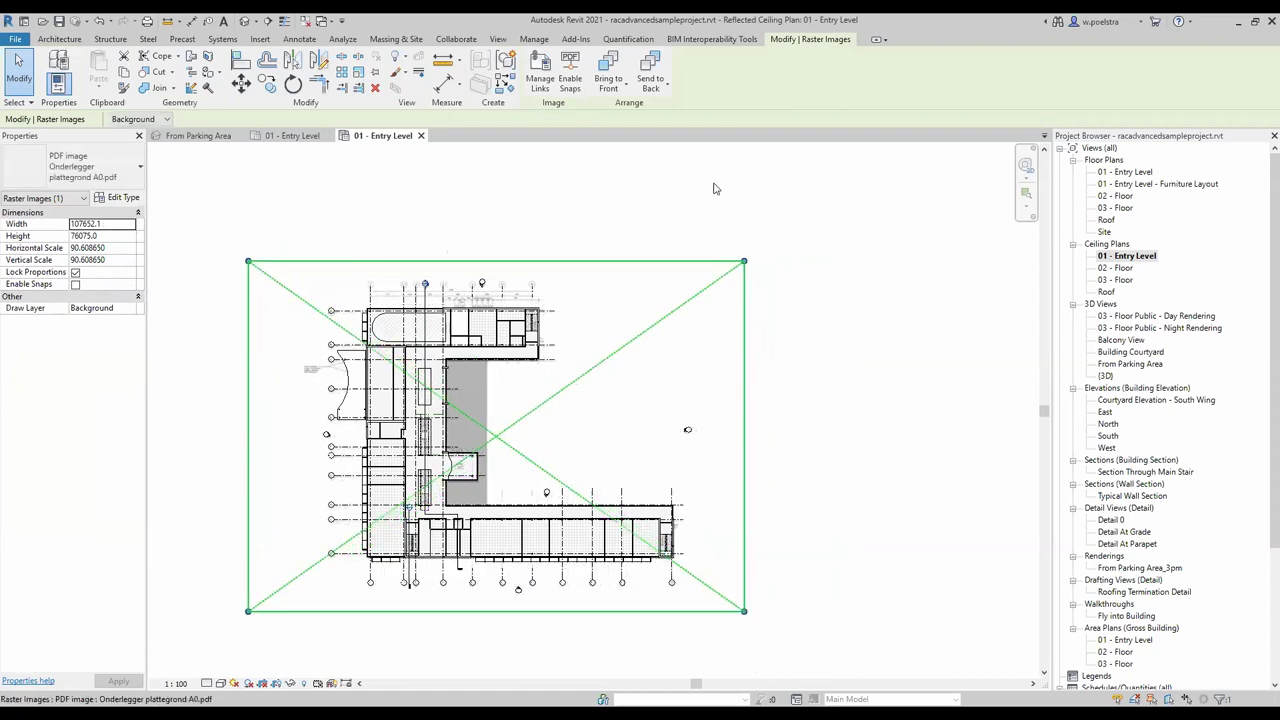
Place a second copy of Onderlegger plattegrond A0.pdf in the plan
click(541, 78)
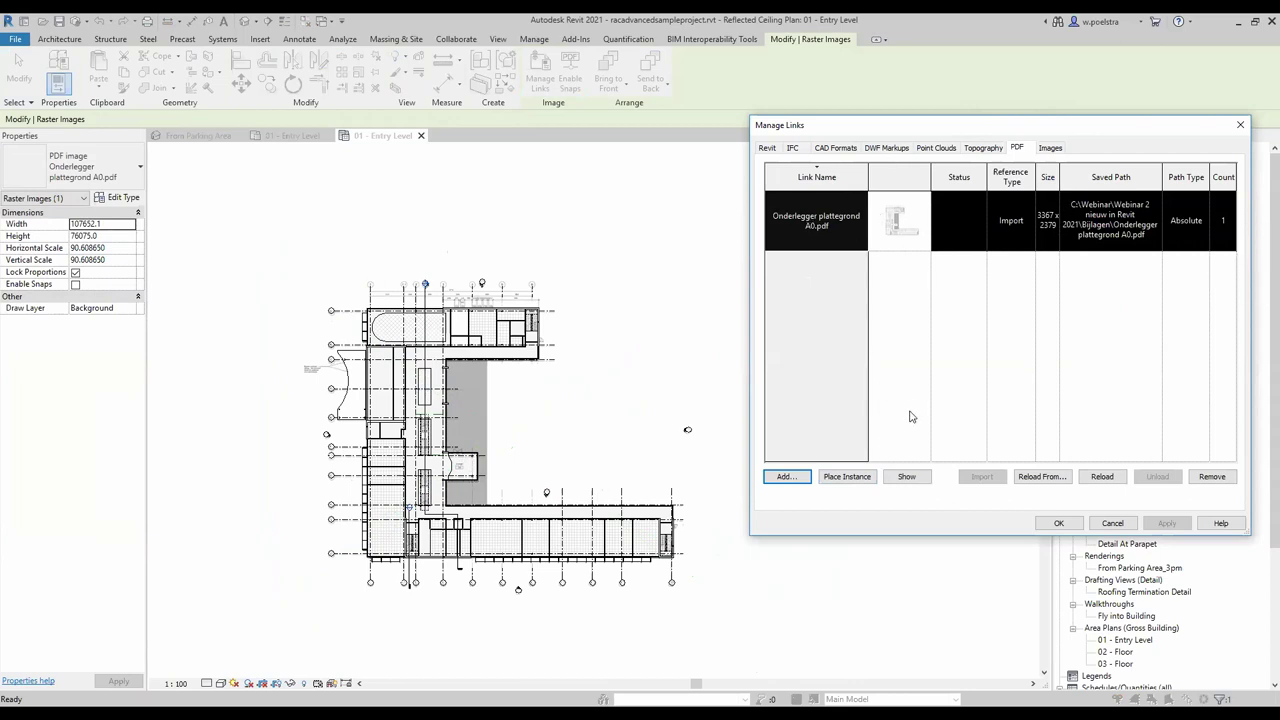
click(845, 480)
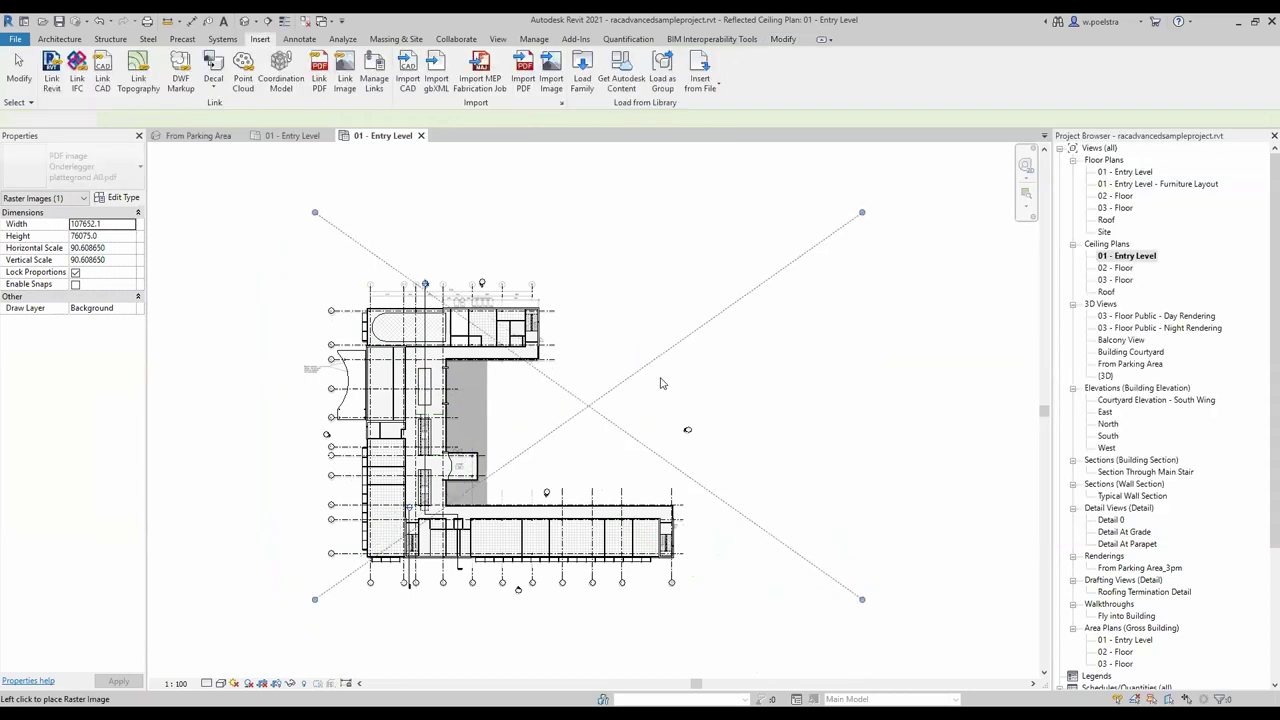
click(752, 311)
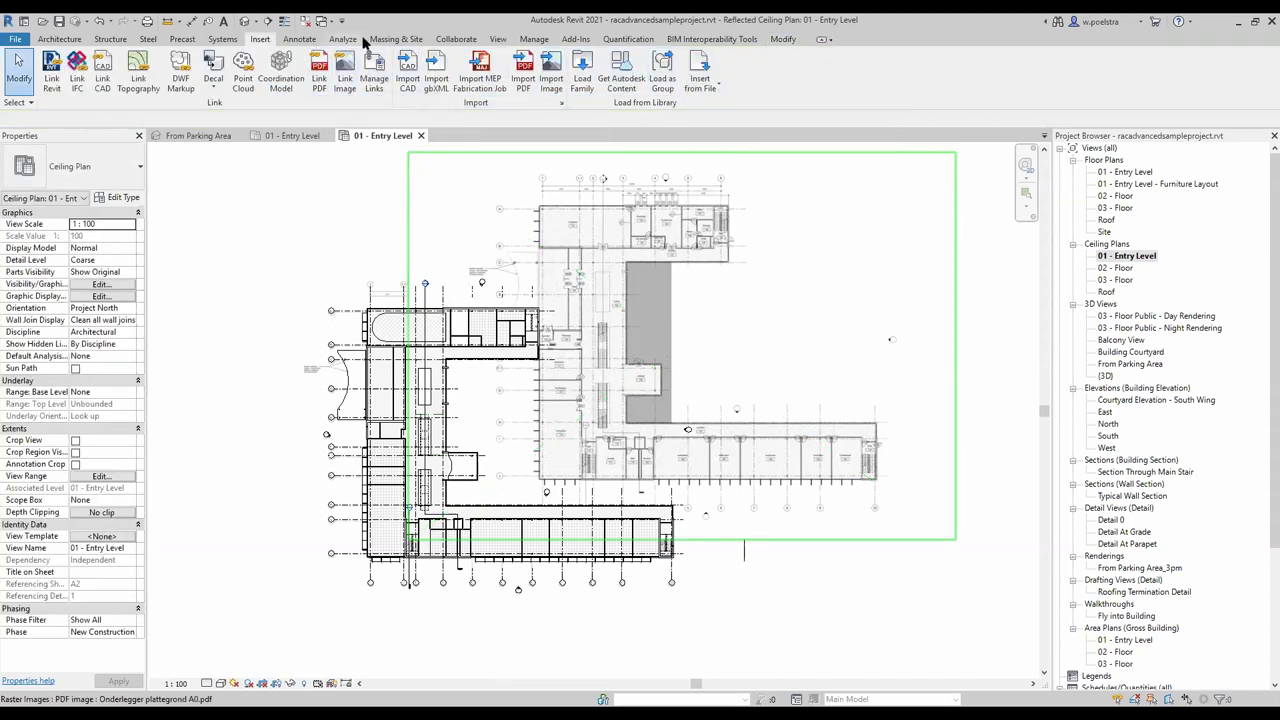
In Manage Links, review the Onderlegger plattegrond A0.pdf entry on the PDF tab without changes
click(535, 40)
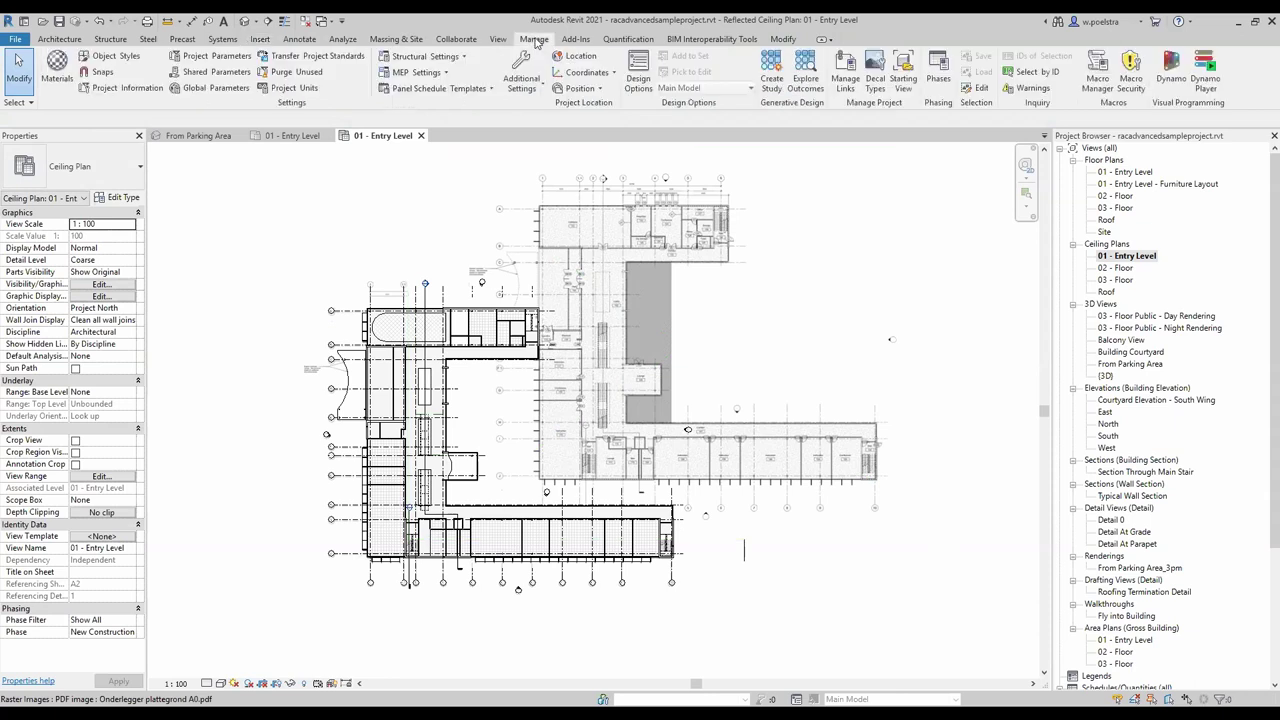
click(853, 88)
click(1018, 148)
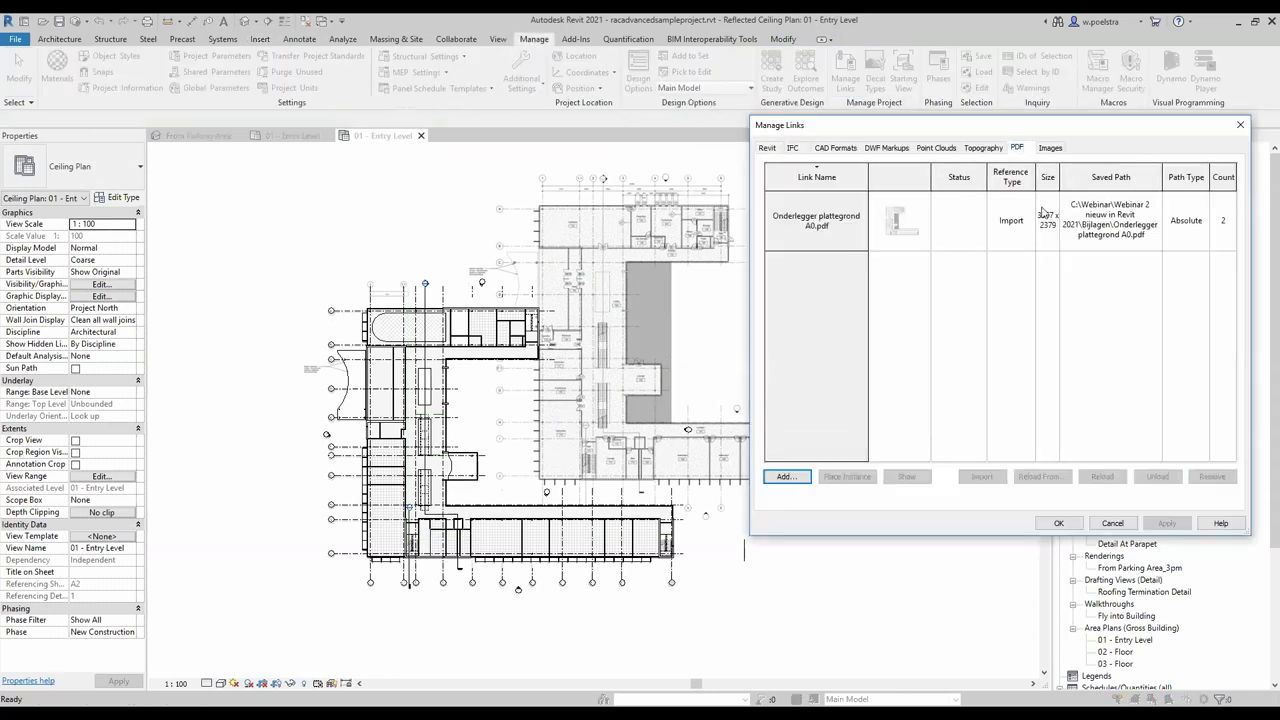
click(935, 240)
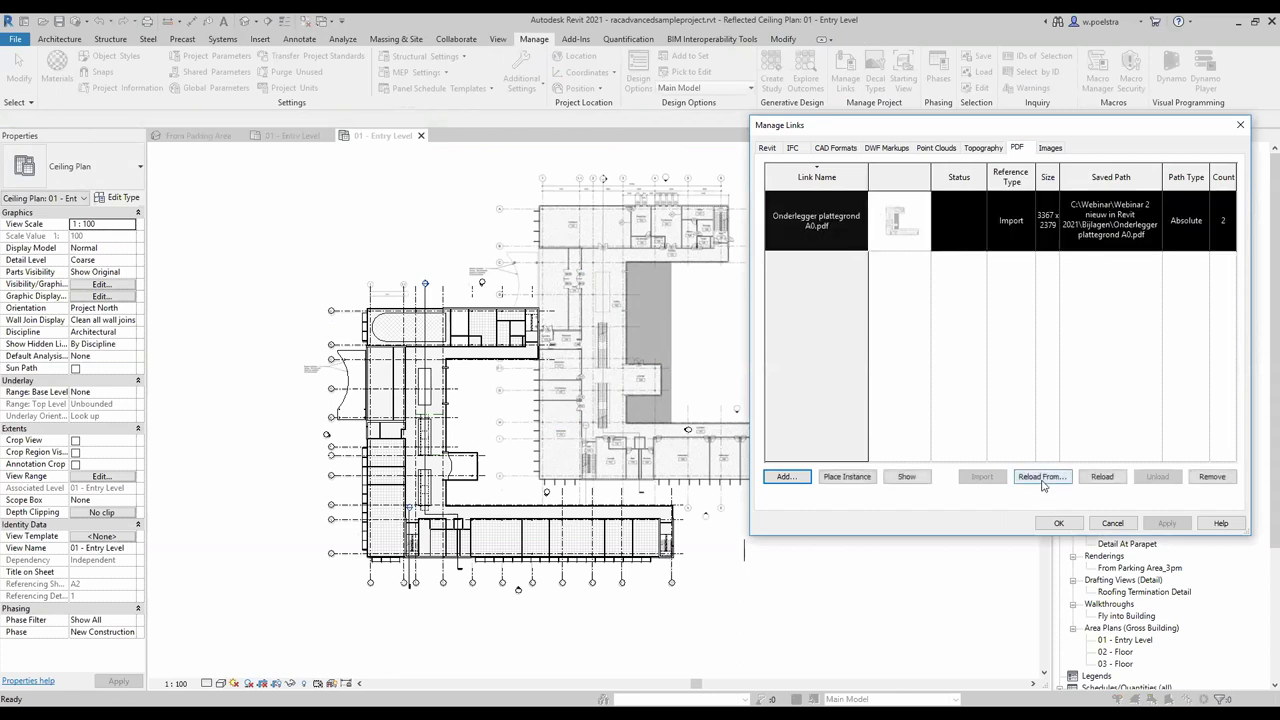
click(1042, 477)
click(1022, 488)
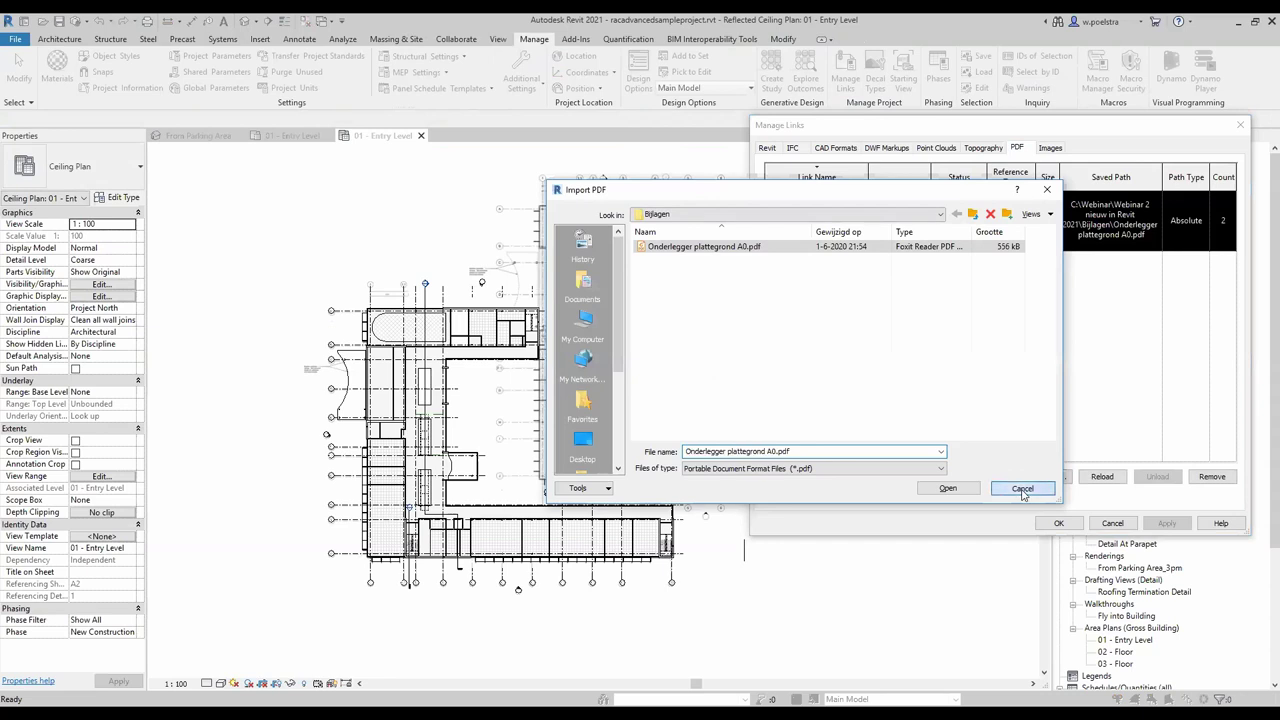
click(1108, 479)
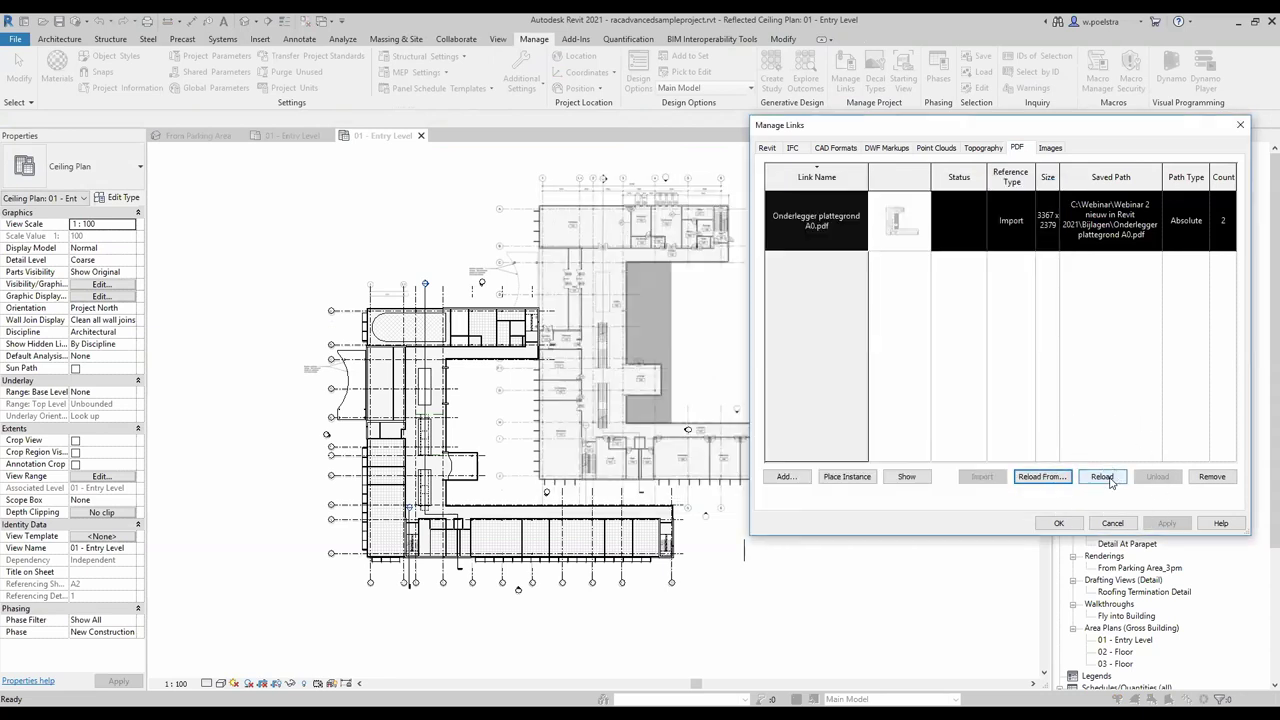
click(1099, 479)
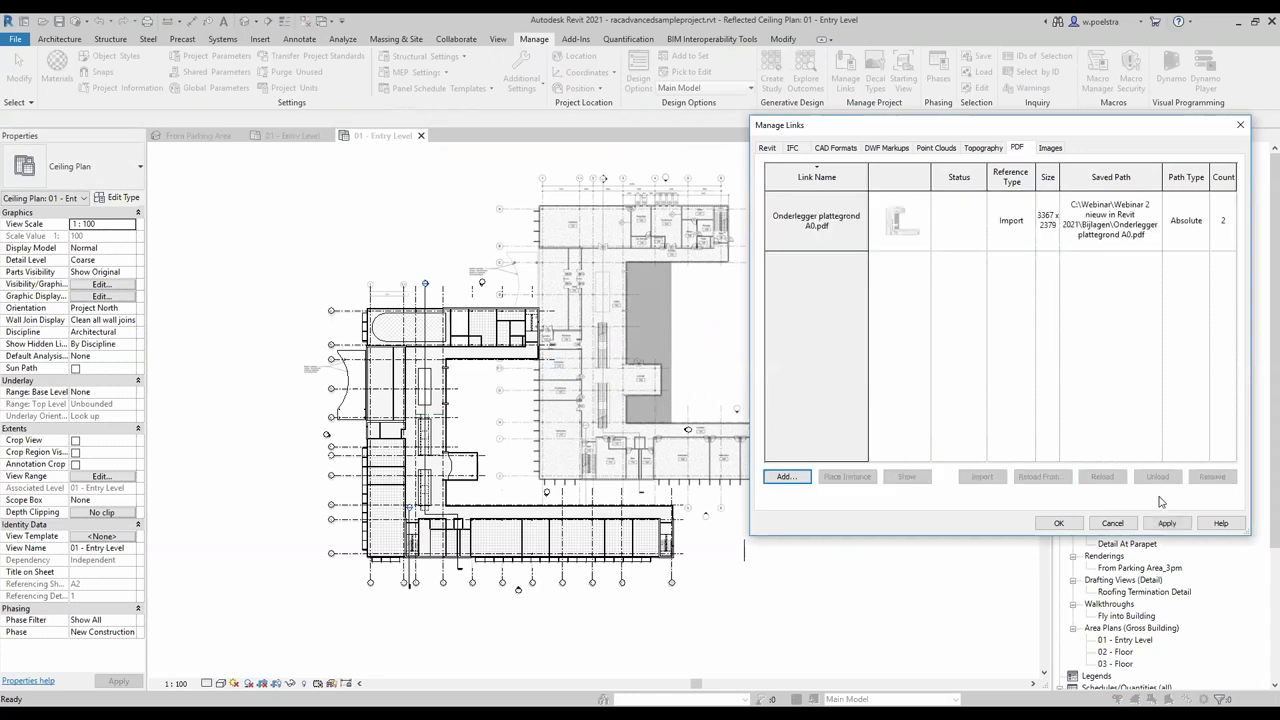
click(1115, 528)
Check the From Parking Area_3pm link on the Images tab, then cancel the links manager
click(935, 240)
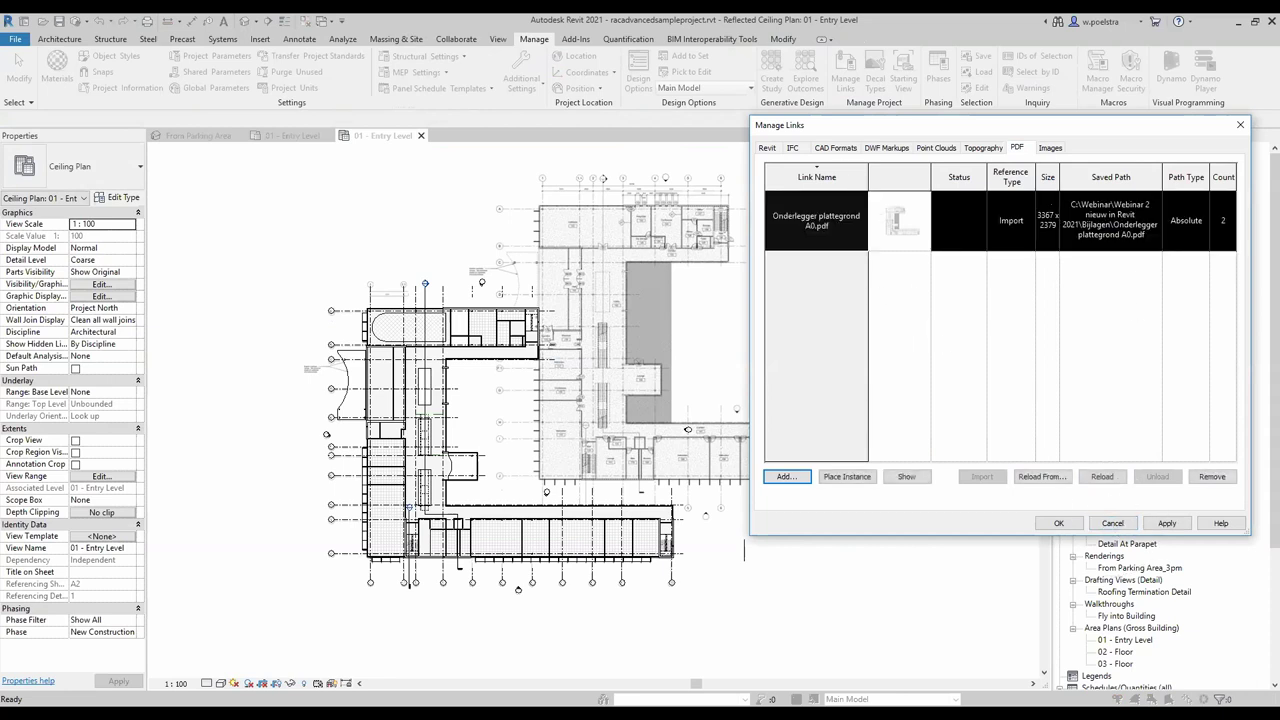
click(1058, 148)
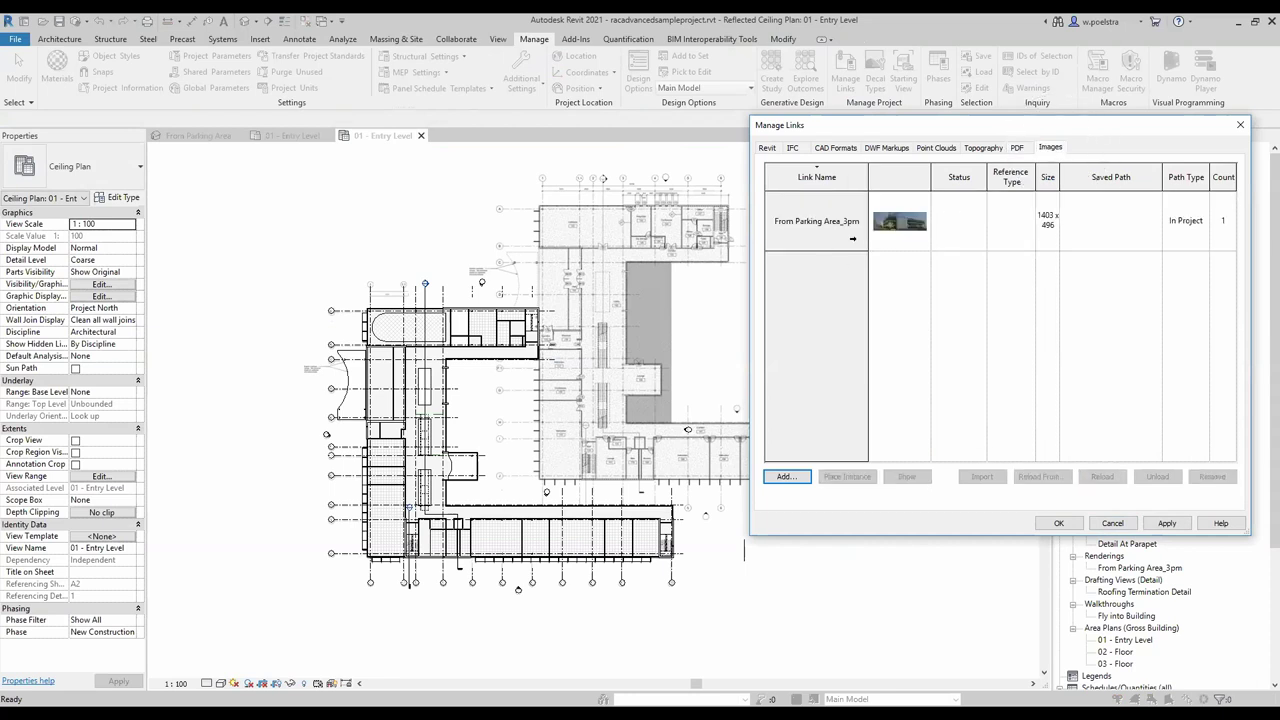
mouse_move(1043, 225)
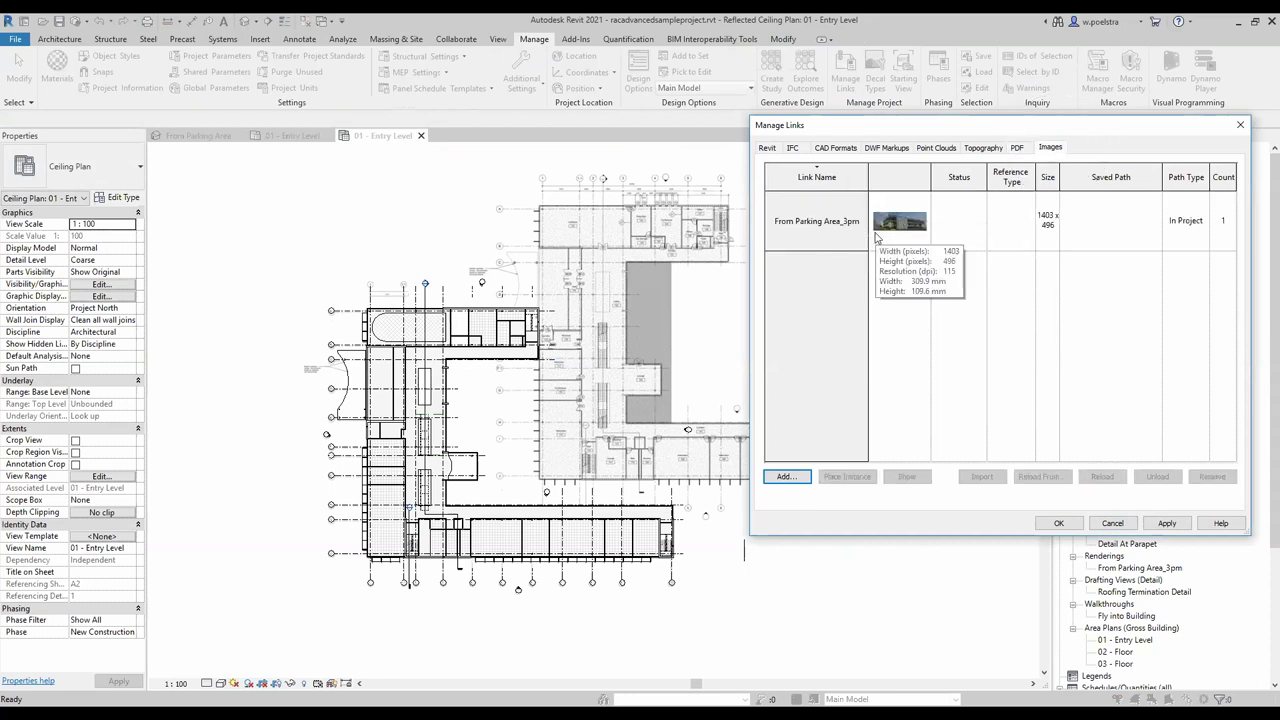
click(1040, 240)
click(1112, 523)
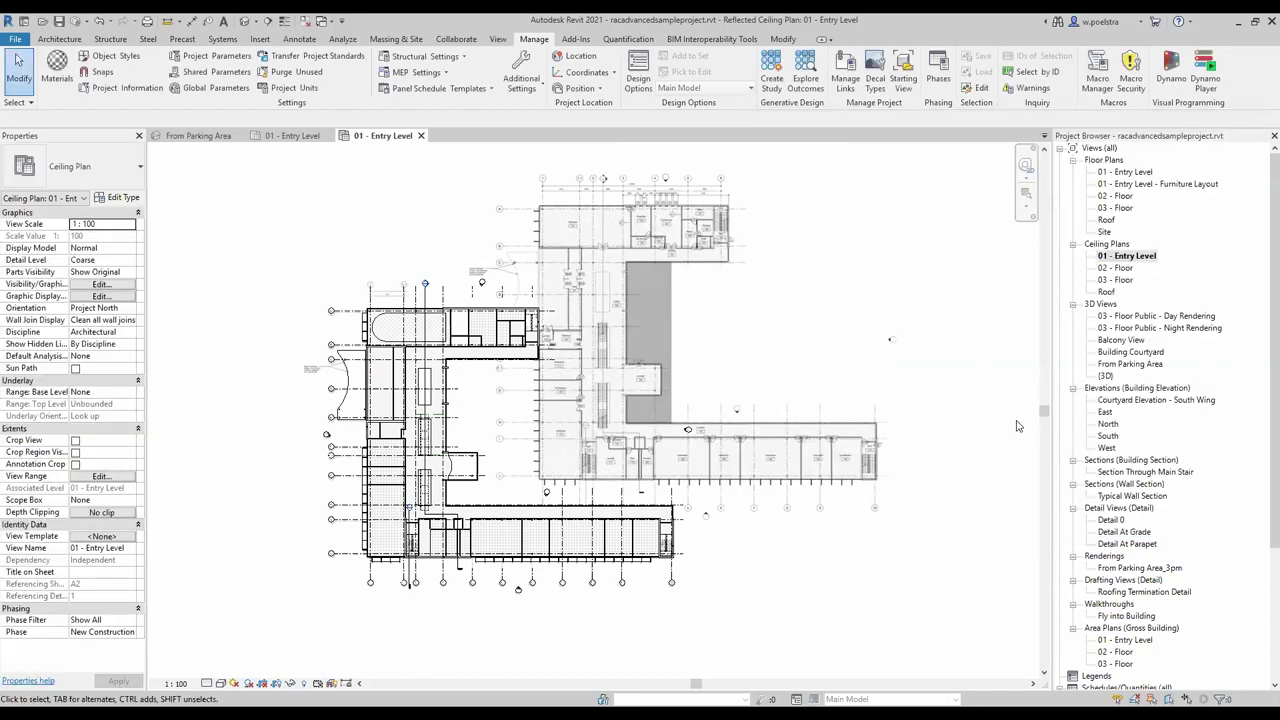
Delete the PDF underlay, zoom to fit with ZF, and open the 02 - Floor plan
click(784, 298)
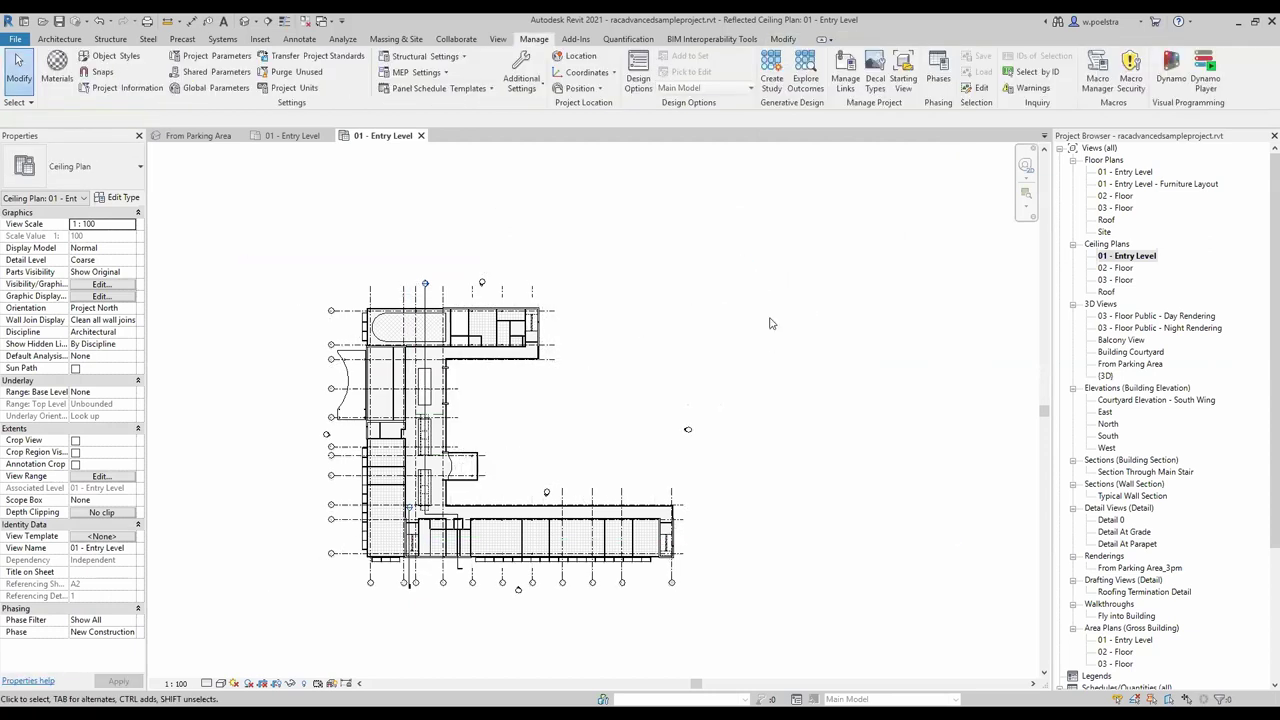
key(z)
key(f)
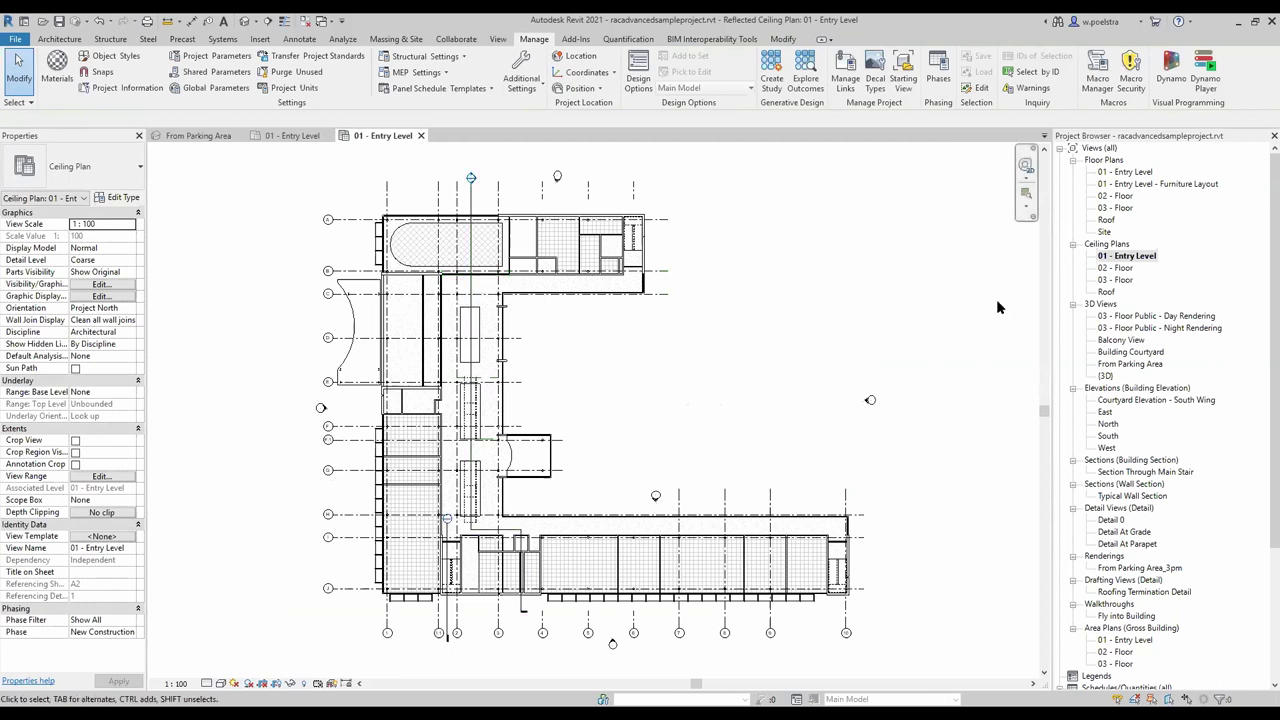
click(1114, 197)
double_click(1114, 197)
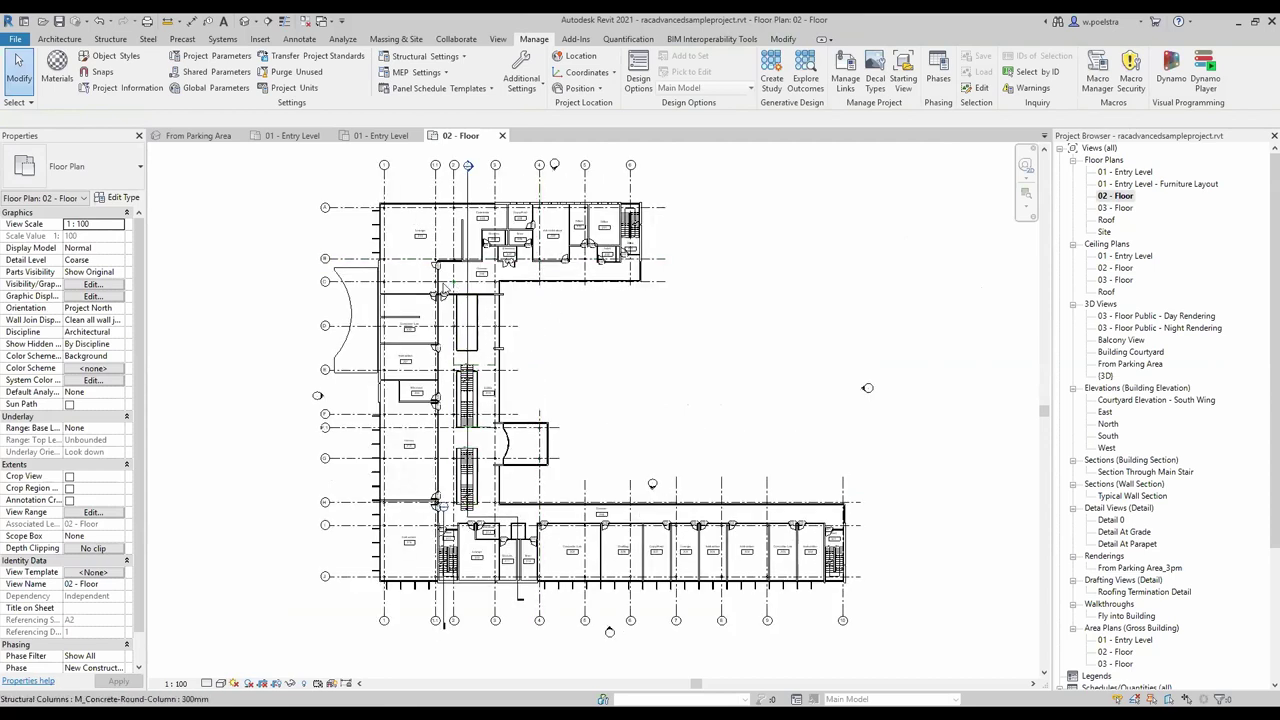
From Visibility/Graphics Filters, create a new rule-based filter named Wanden dunner dan 150 mm
click(74, 287)
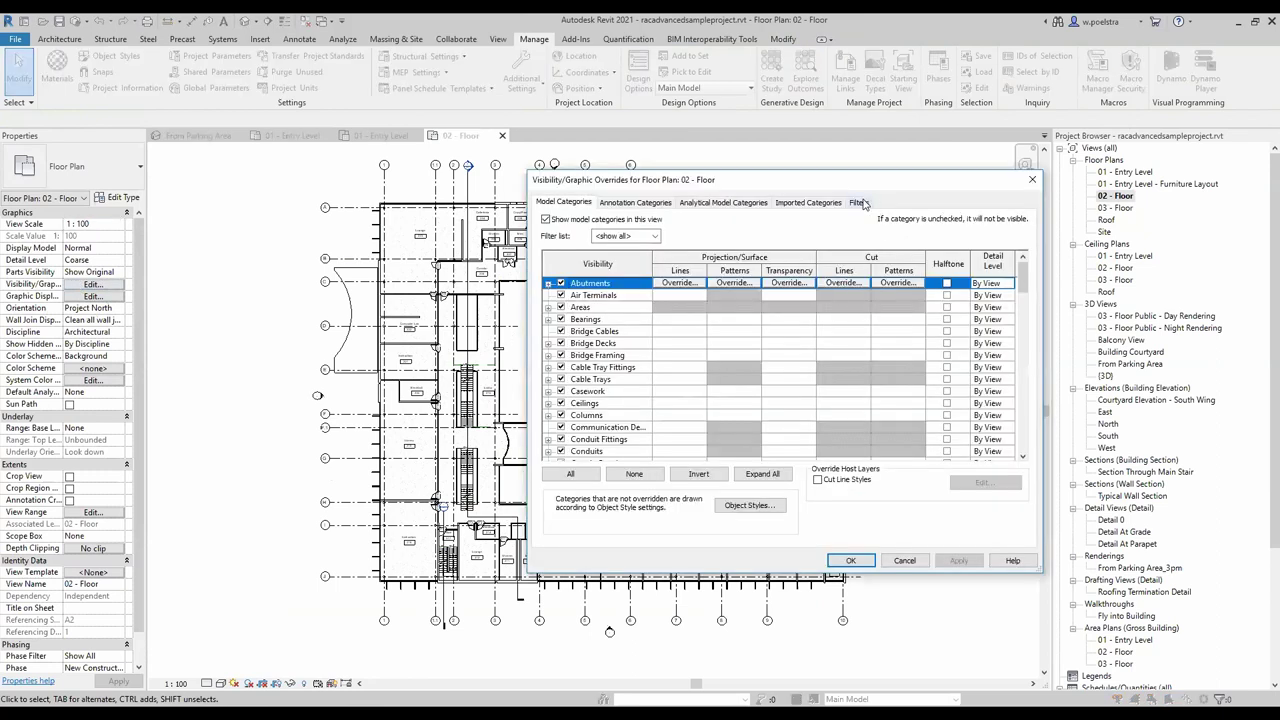
click(862, 203)
click(862, 203)
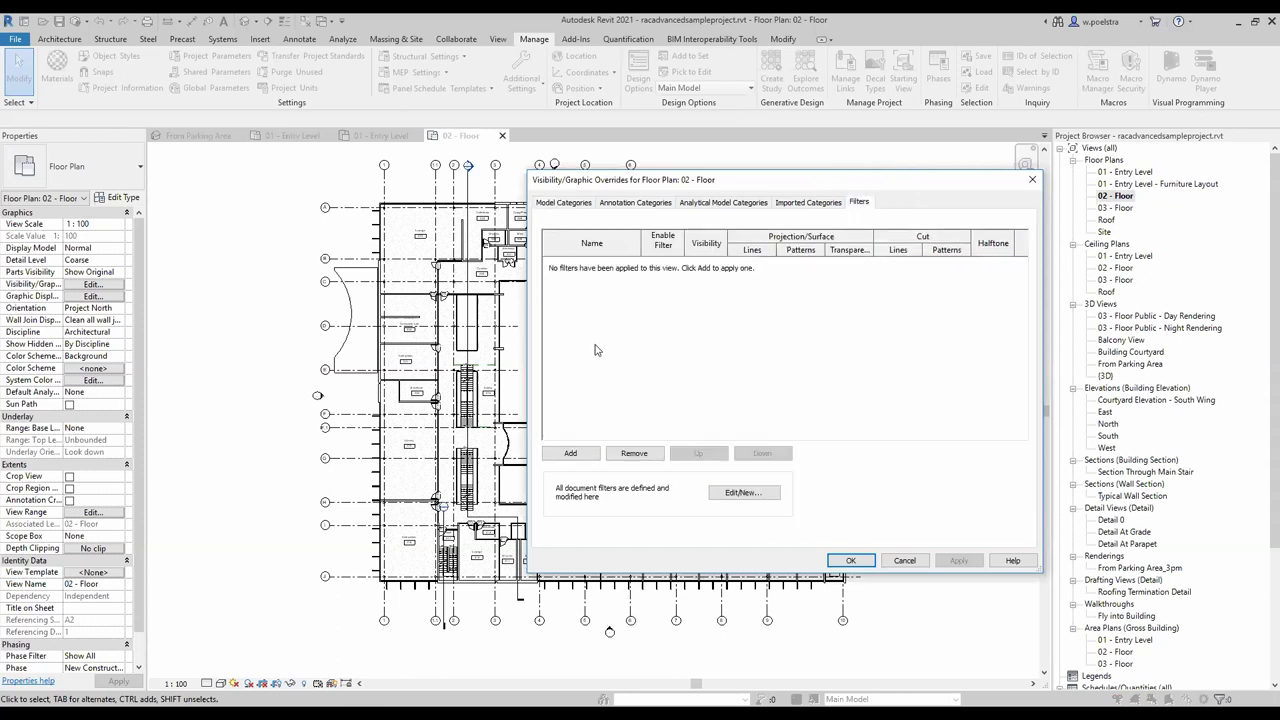
click(741, 494)
click(483, 286)
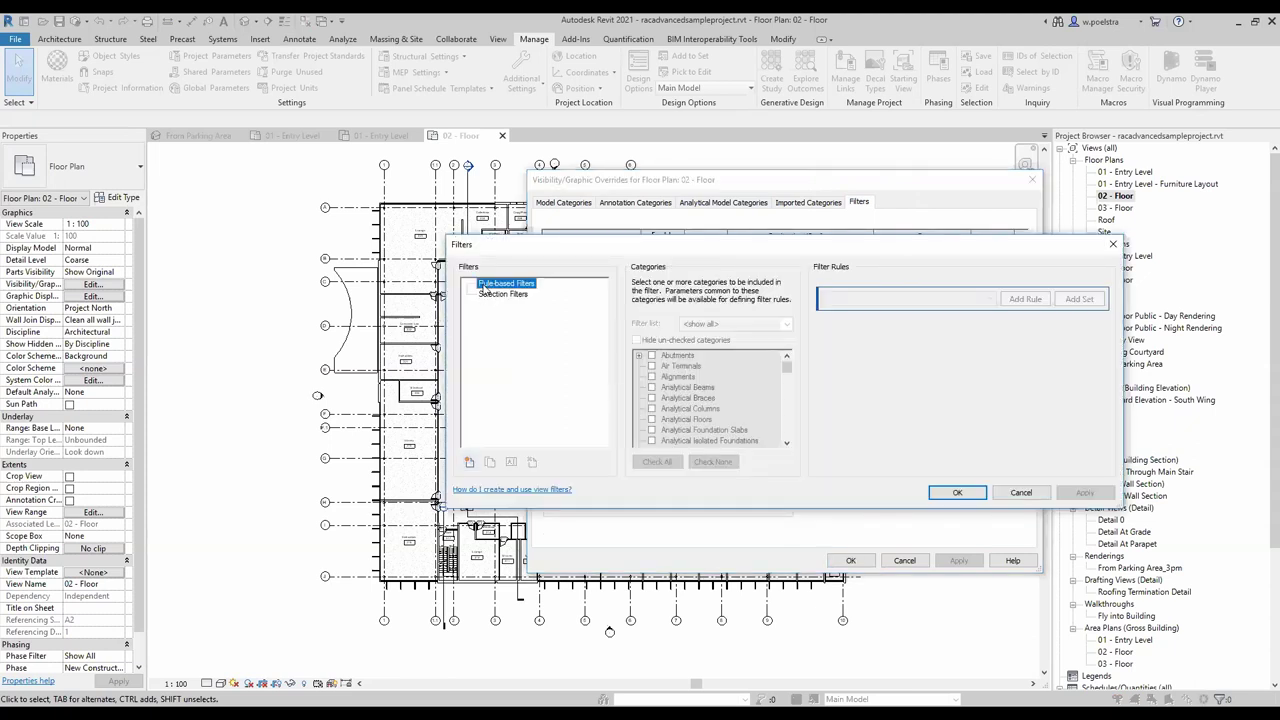
click(469, 463)
click(469, 463)
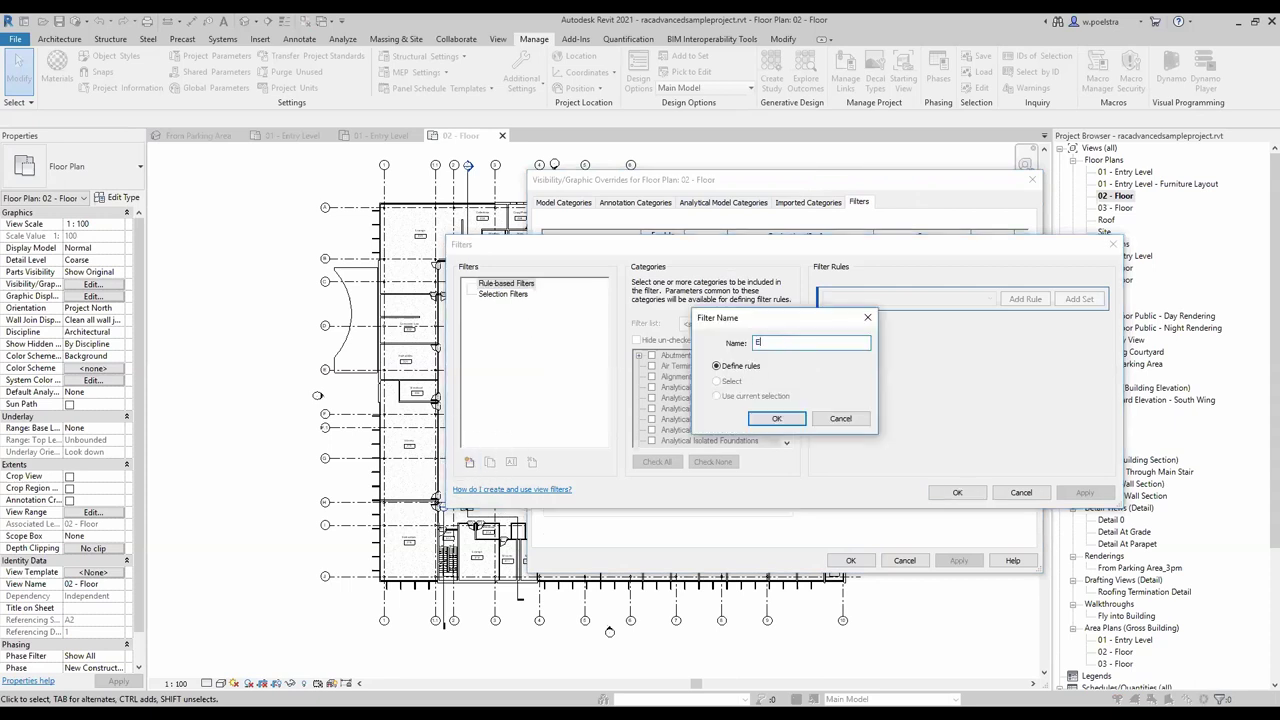
text(w)
key(BackSpace)
key(BackSpace)
text(Wanddn)
click(780, 420)
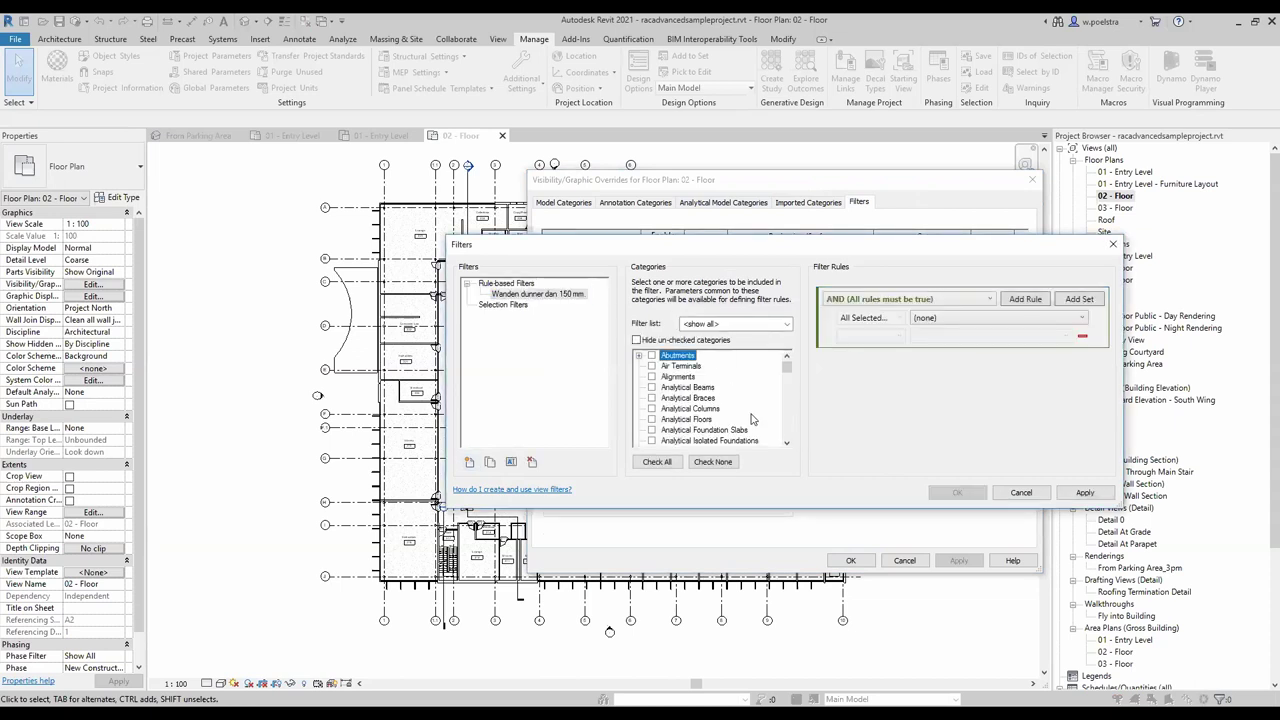
Limit the filter to Walls with the rule Width is less than 150
key(w)
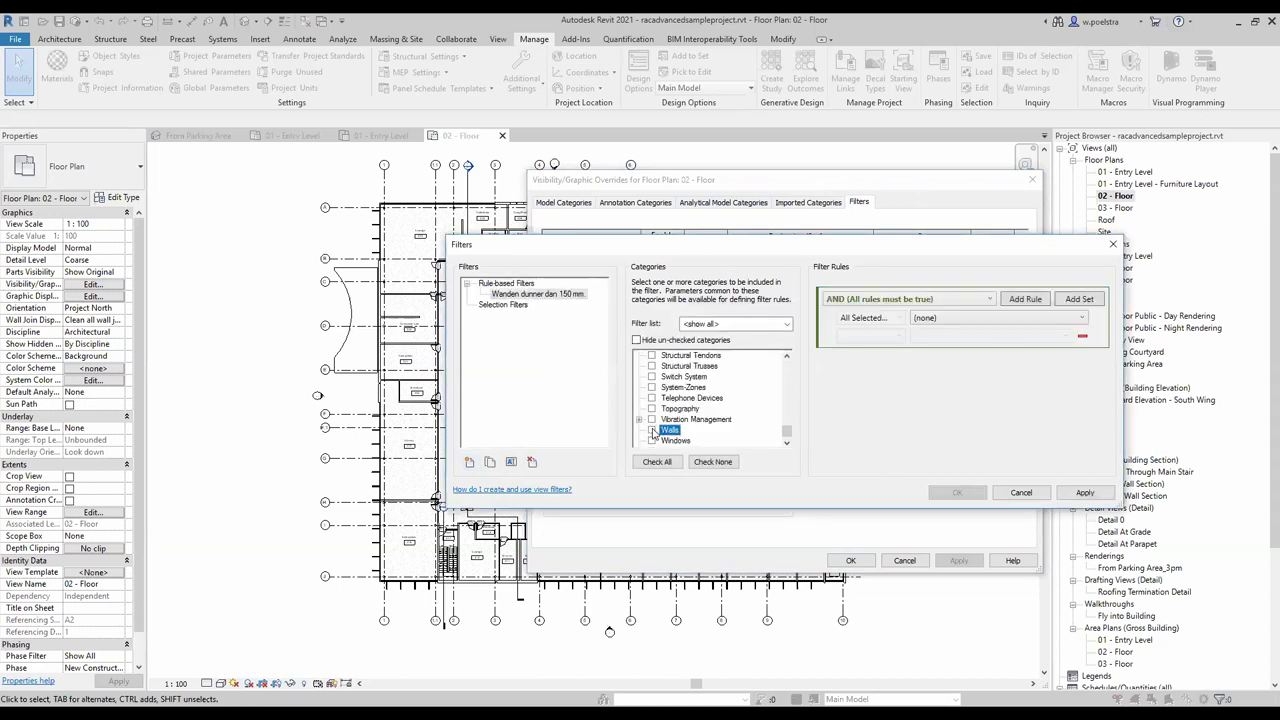
click(652, 430)
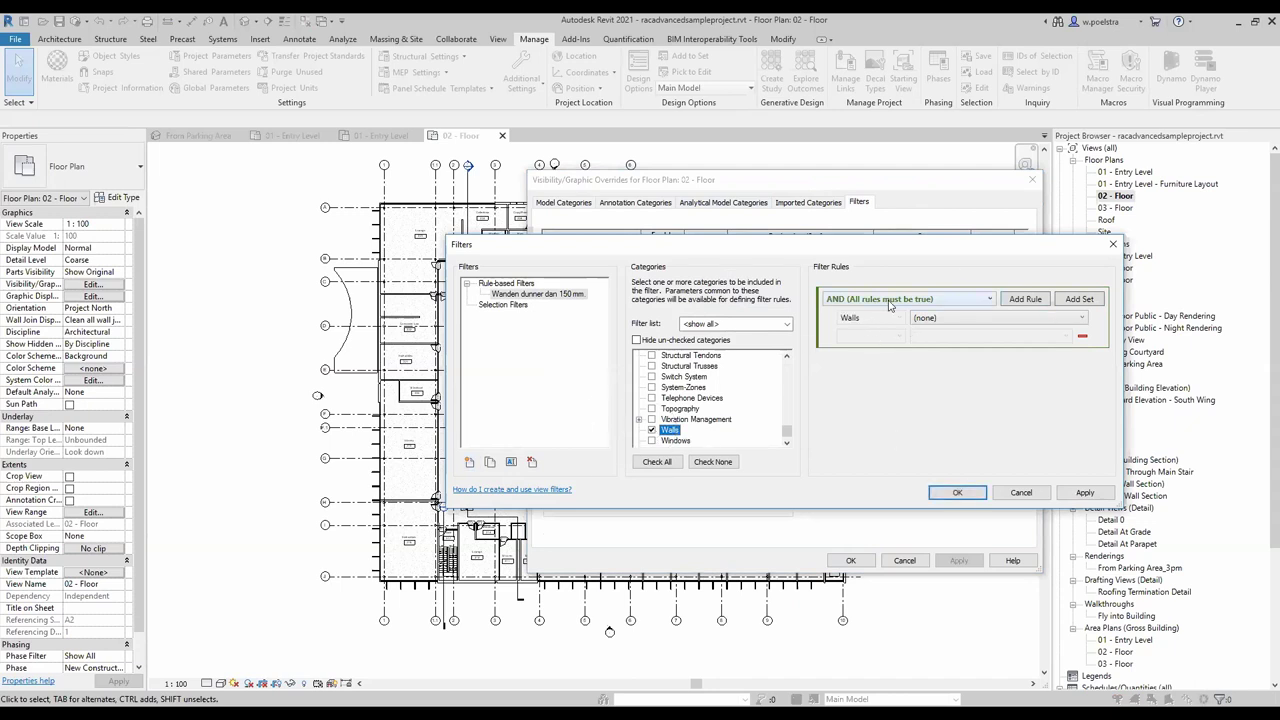
click(966, 320)
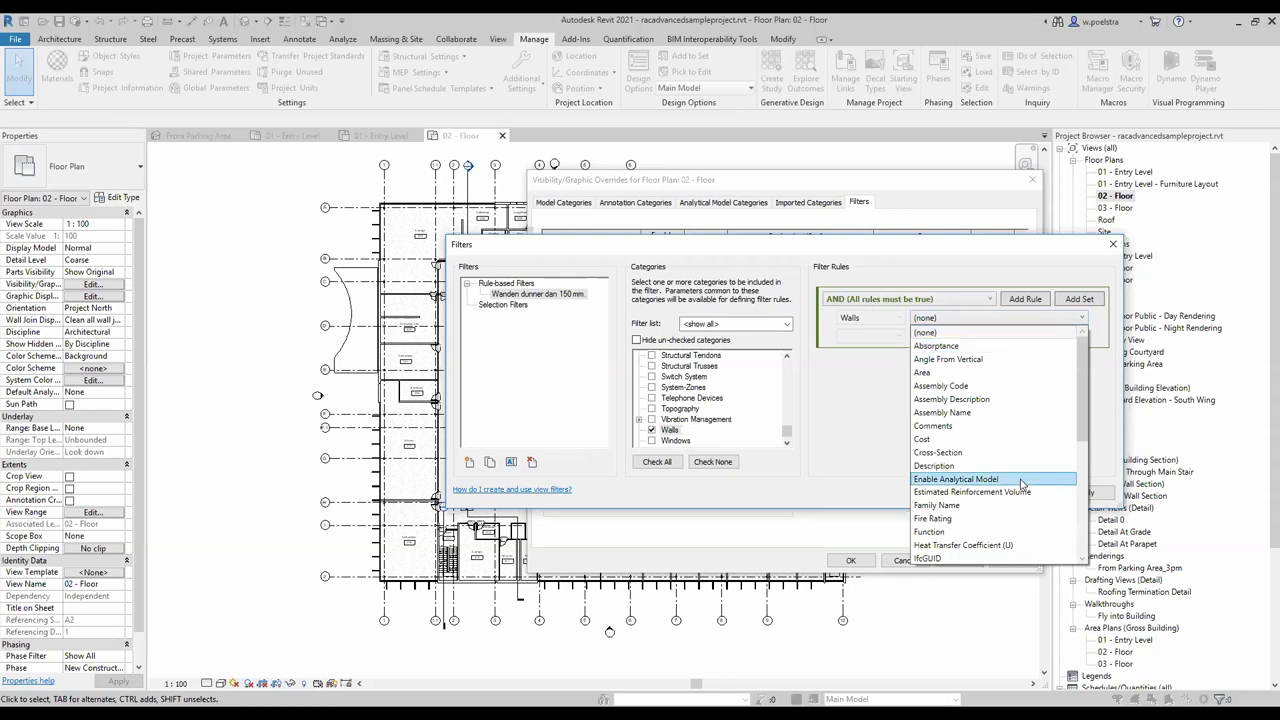
scroll(1021, 484, down, 5)
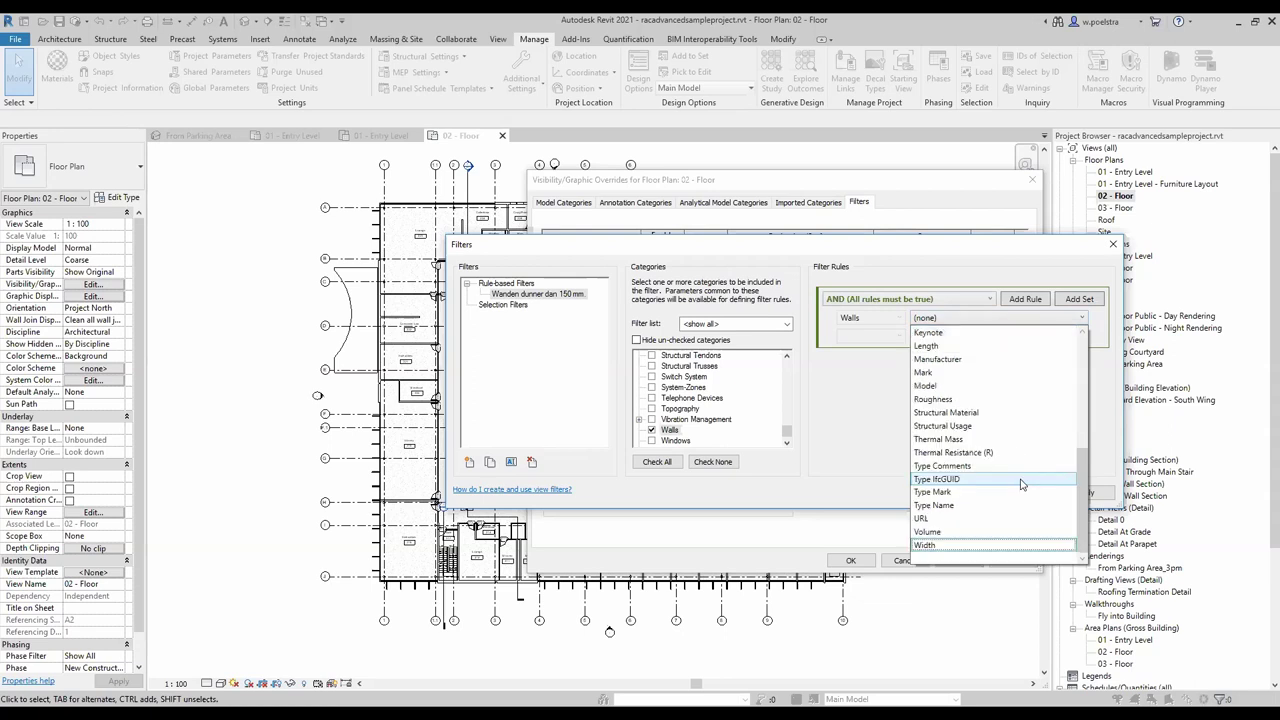
click(934, 545)
click(879, 335)
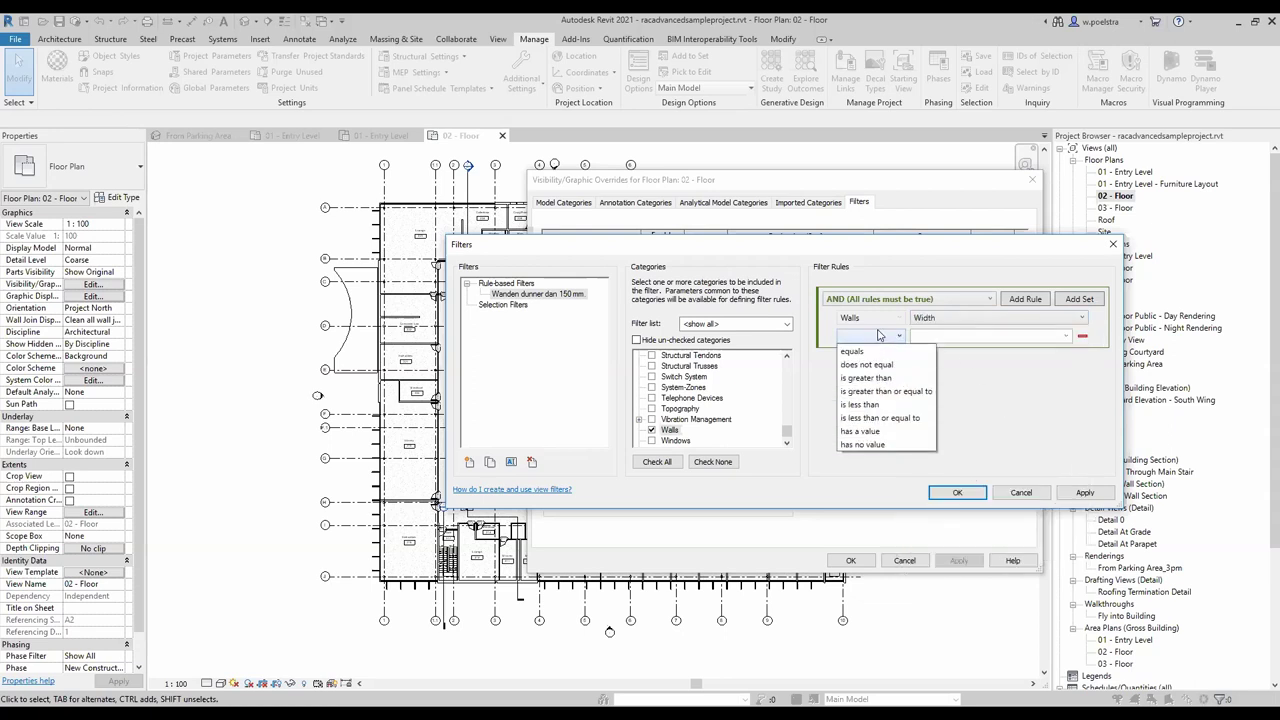
click(876, 405)
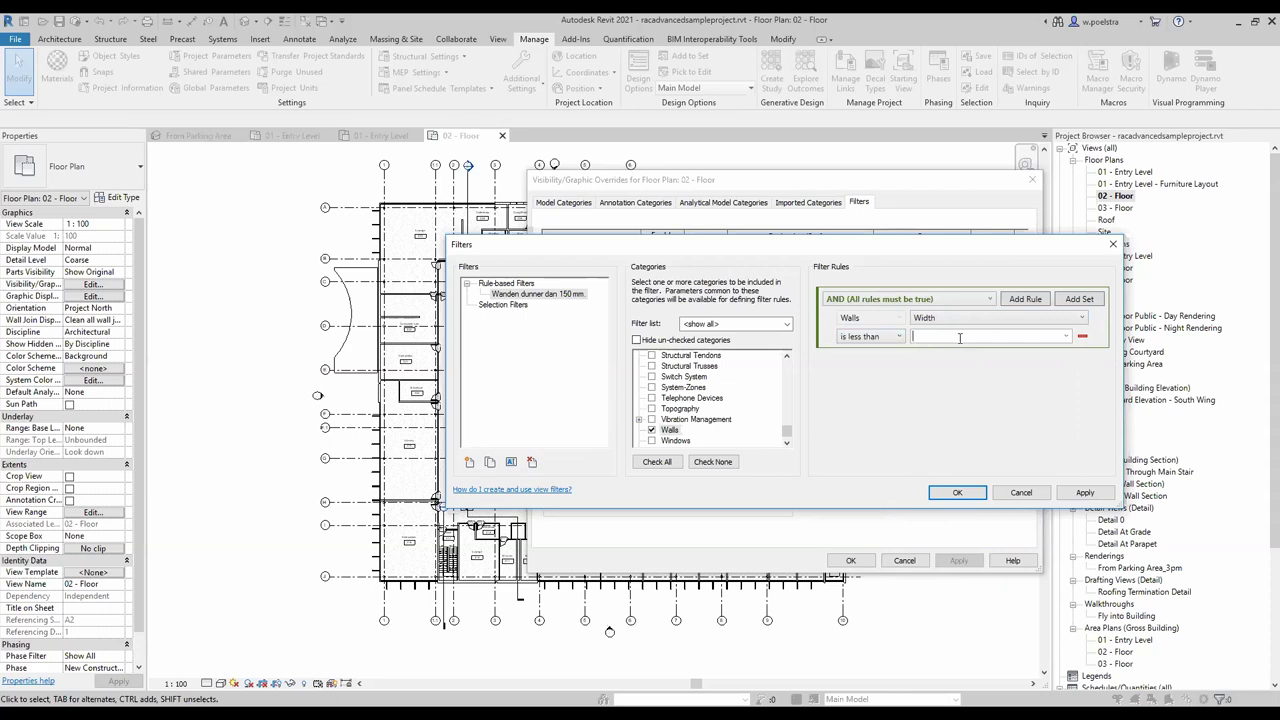
text(150)
key(Return)
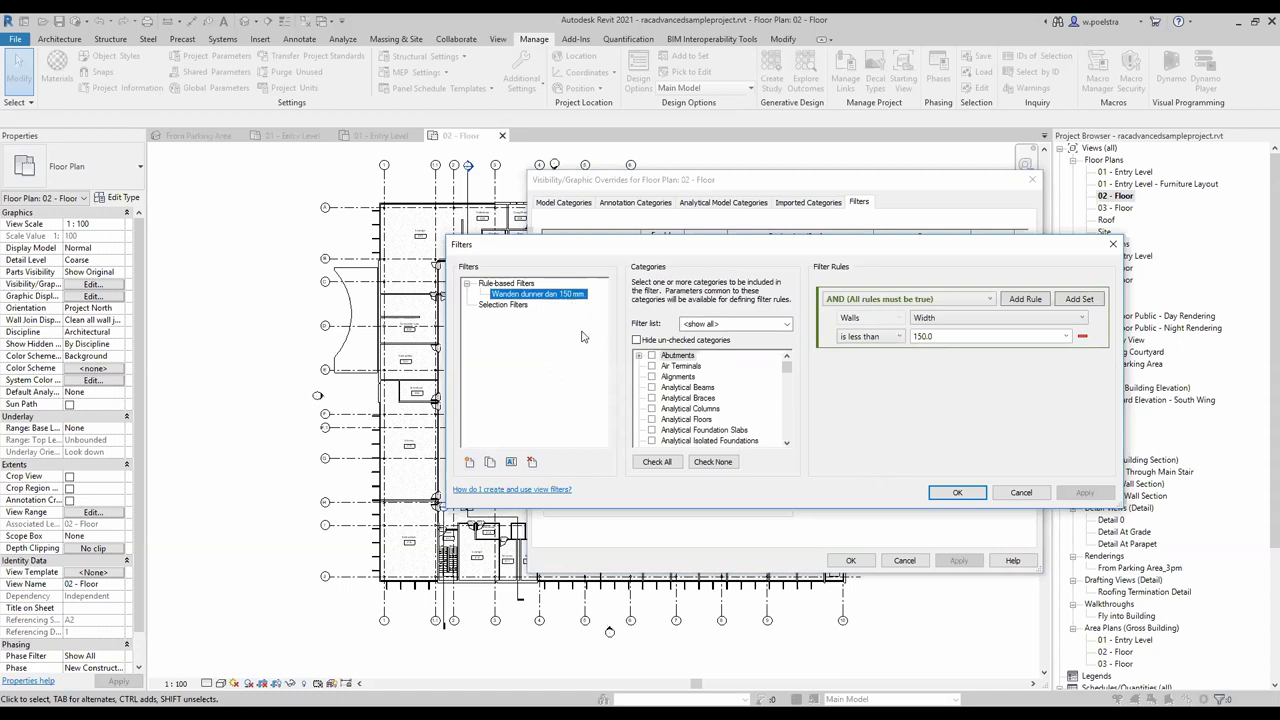
click(944, 492)
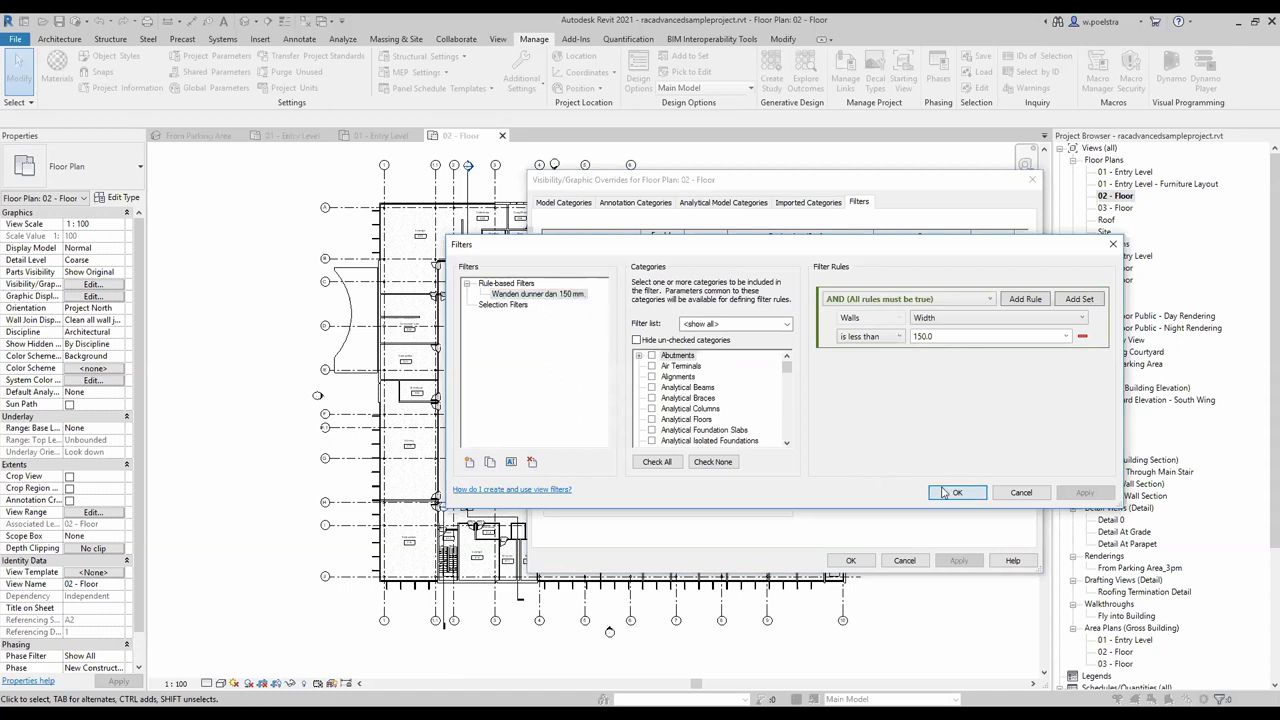
click(568, 452)
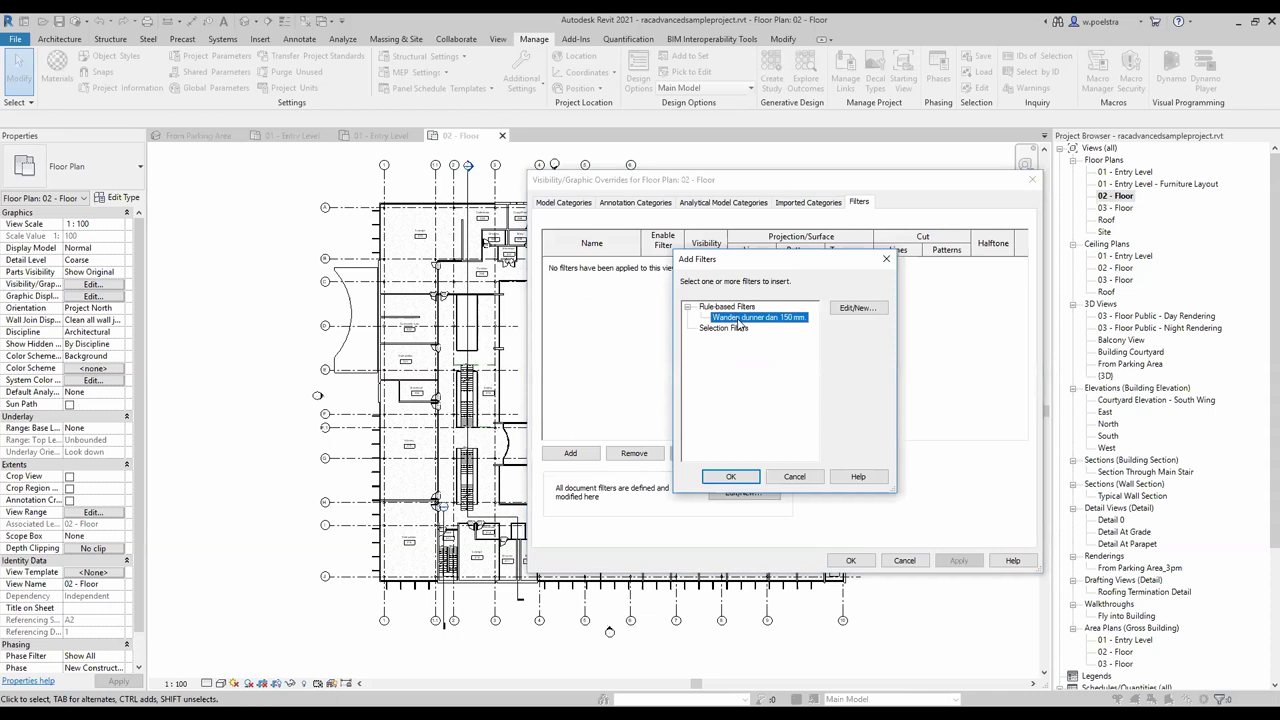
Add the thin-wall filter to the view with a Solid fill, Green cut pattern override, and apply
double_click(737, 321)
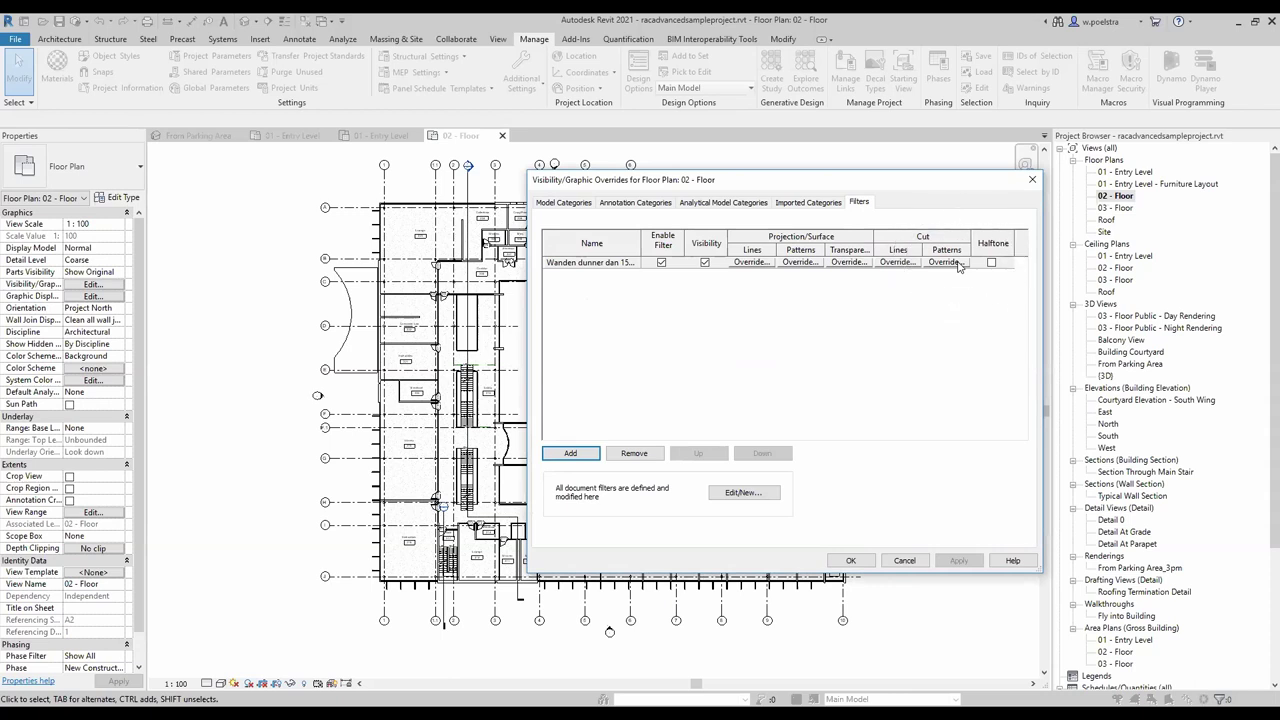
click(950, 262)
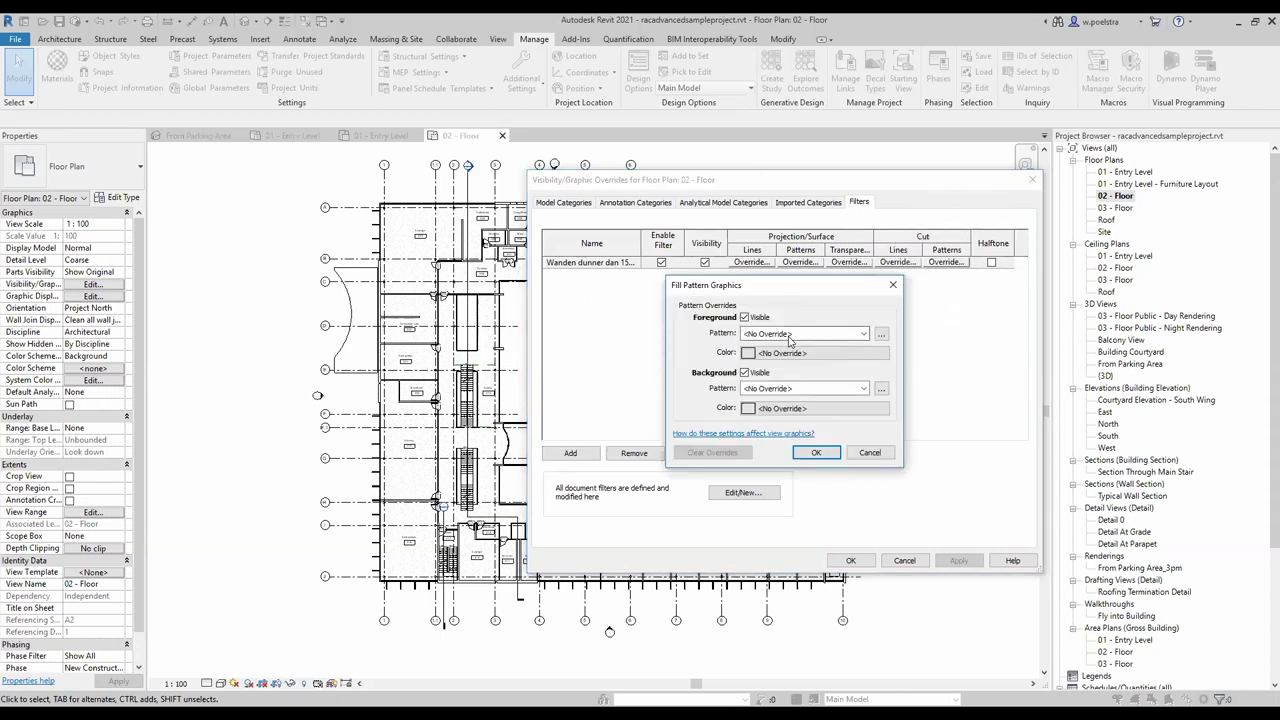
click(789, 334)
scroll(789, 337, up, 2)
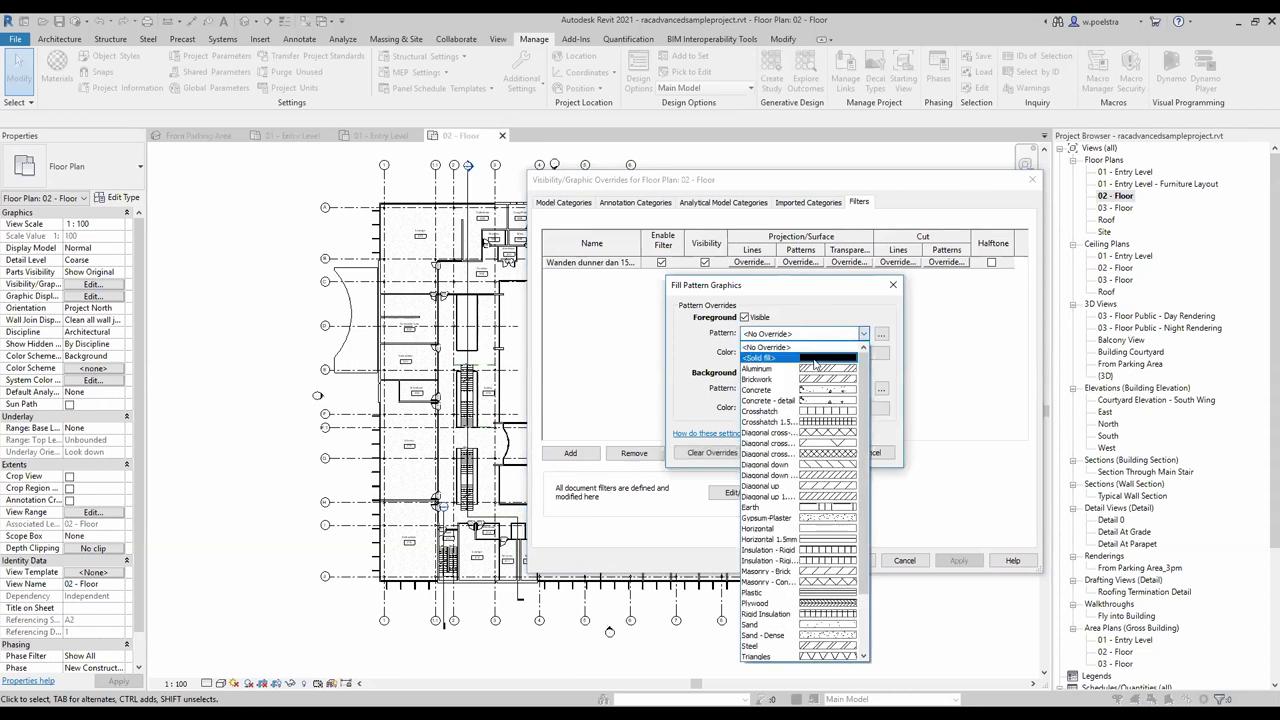
click(815, 355)
click(816, 354)
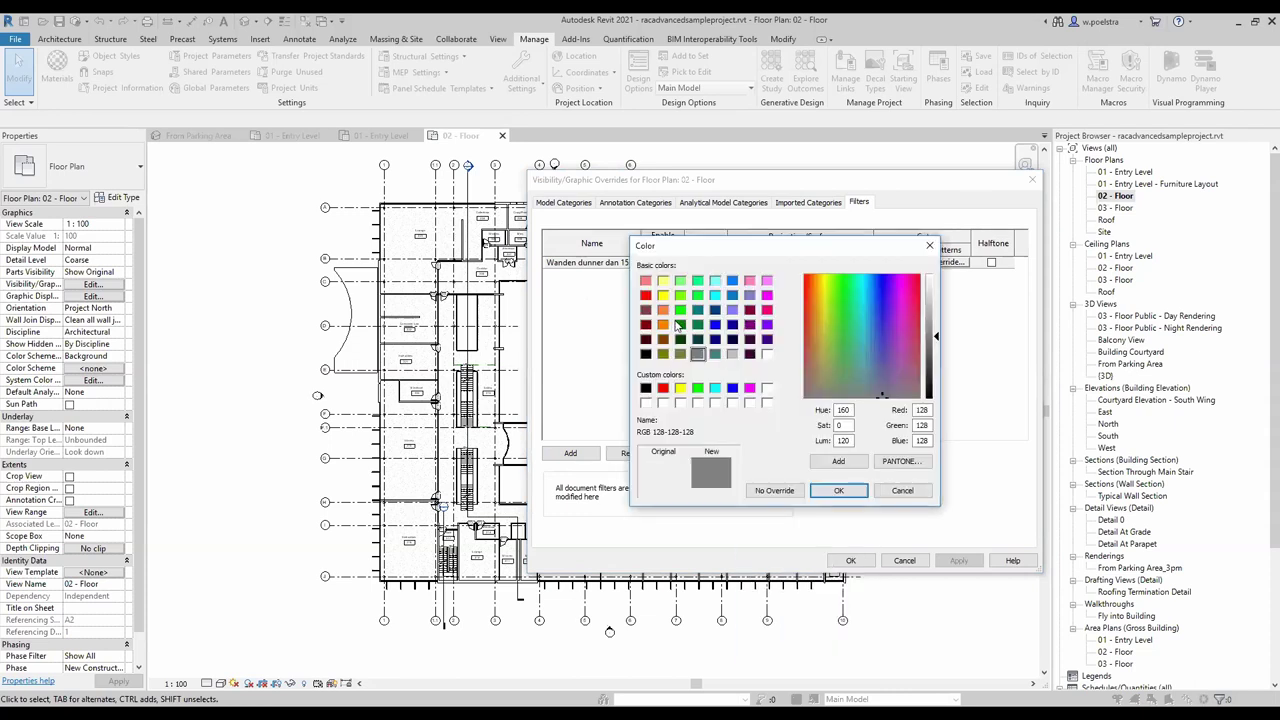
click(697, 388)
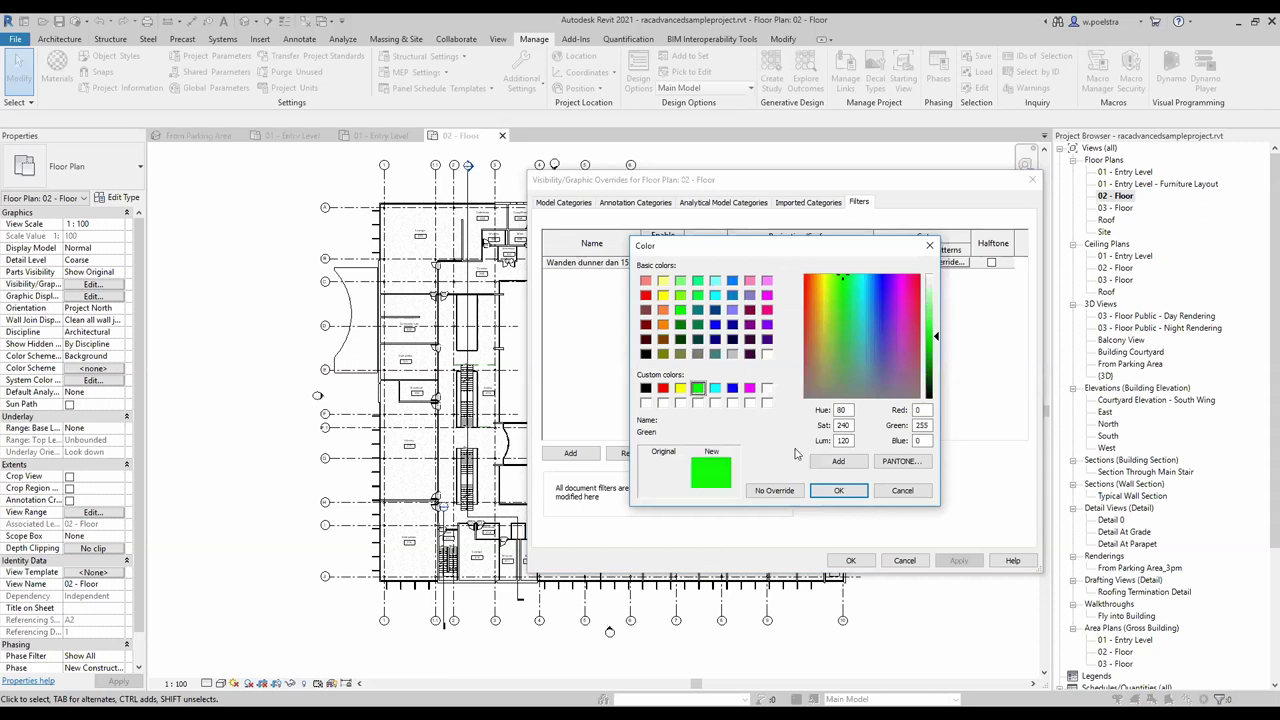
click(846, 492)
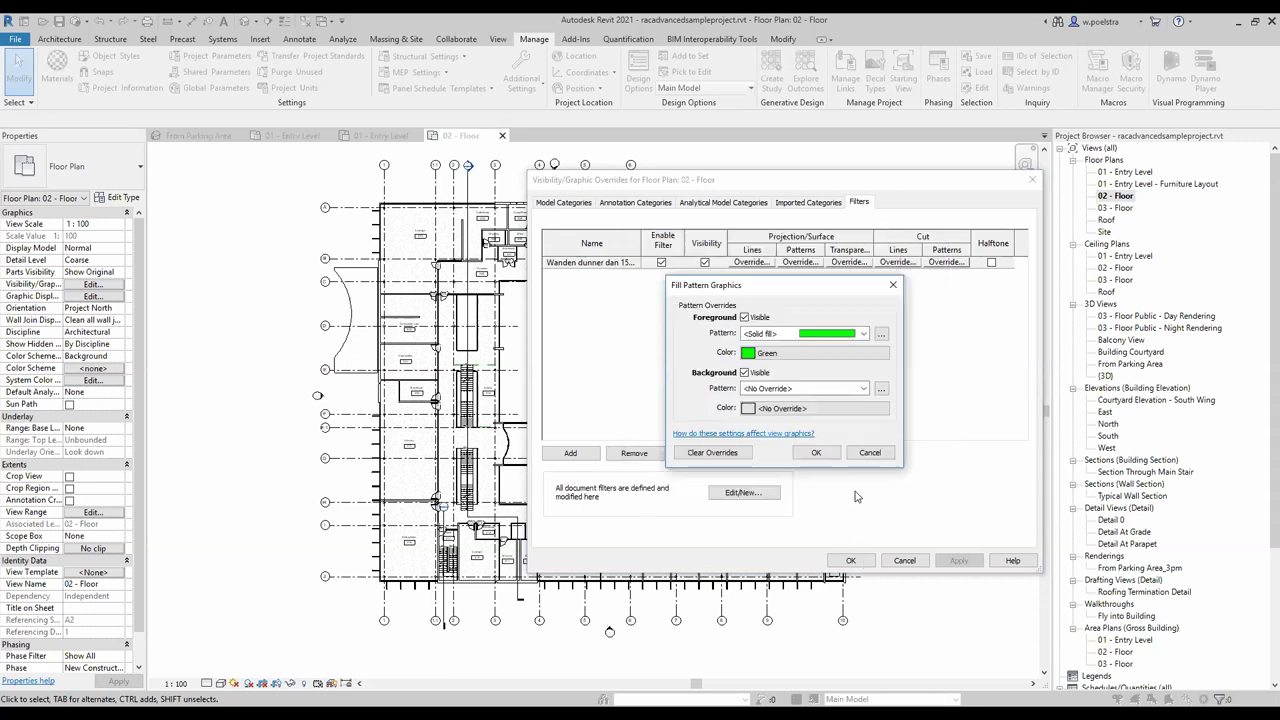
click(816, 453)
click(661, 262)
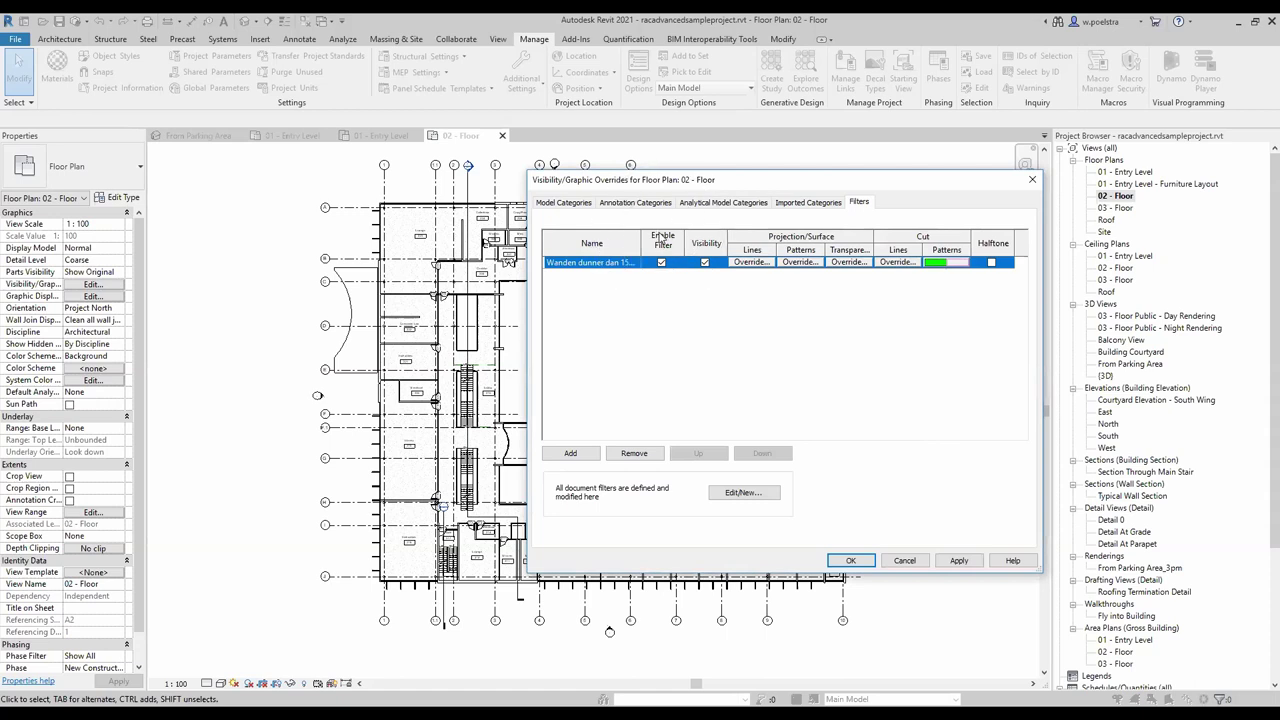
click(958, 561)
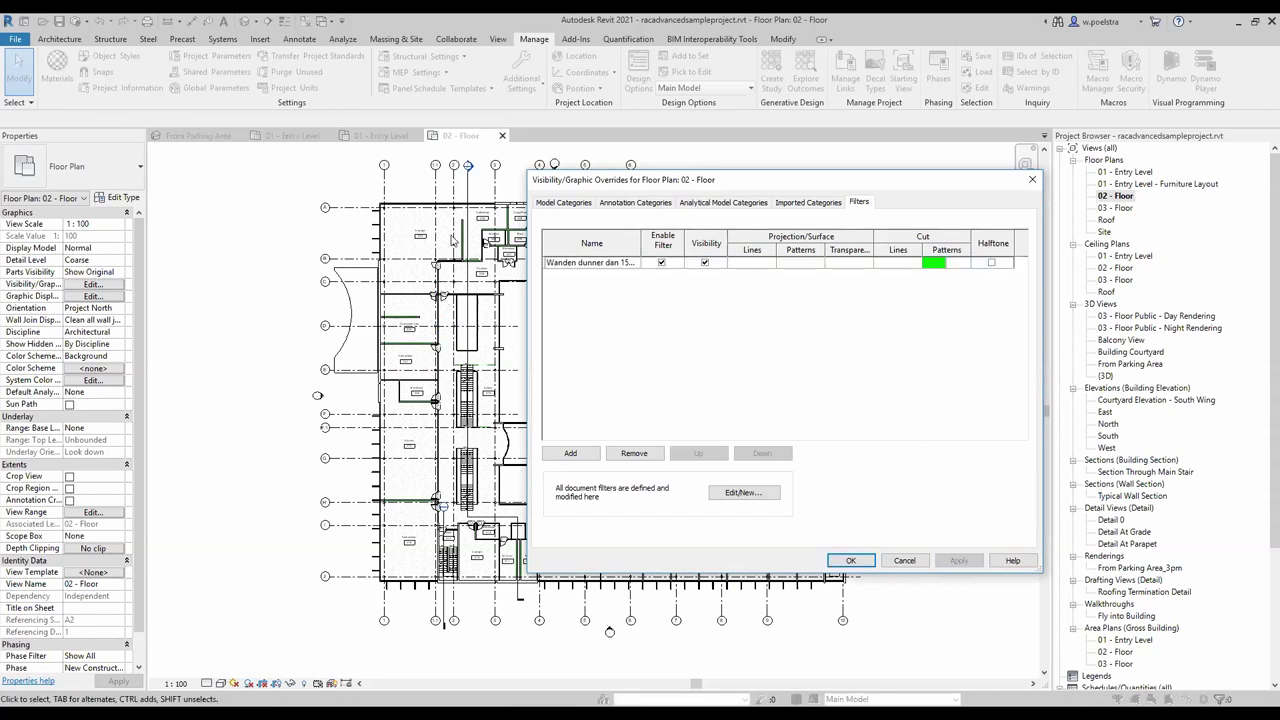
click(850, 561)
scroll(473, 172, up, 2)
scroll(473, 172, up, 3)
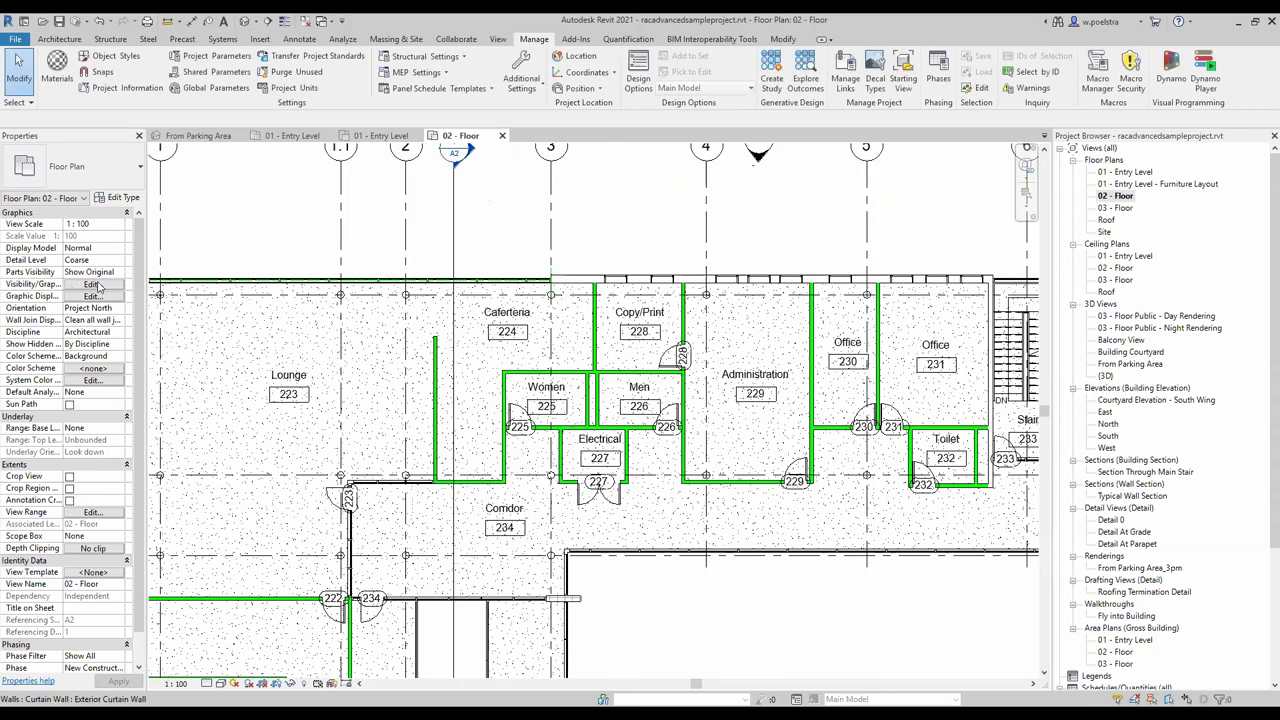
key(v)
key(g)
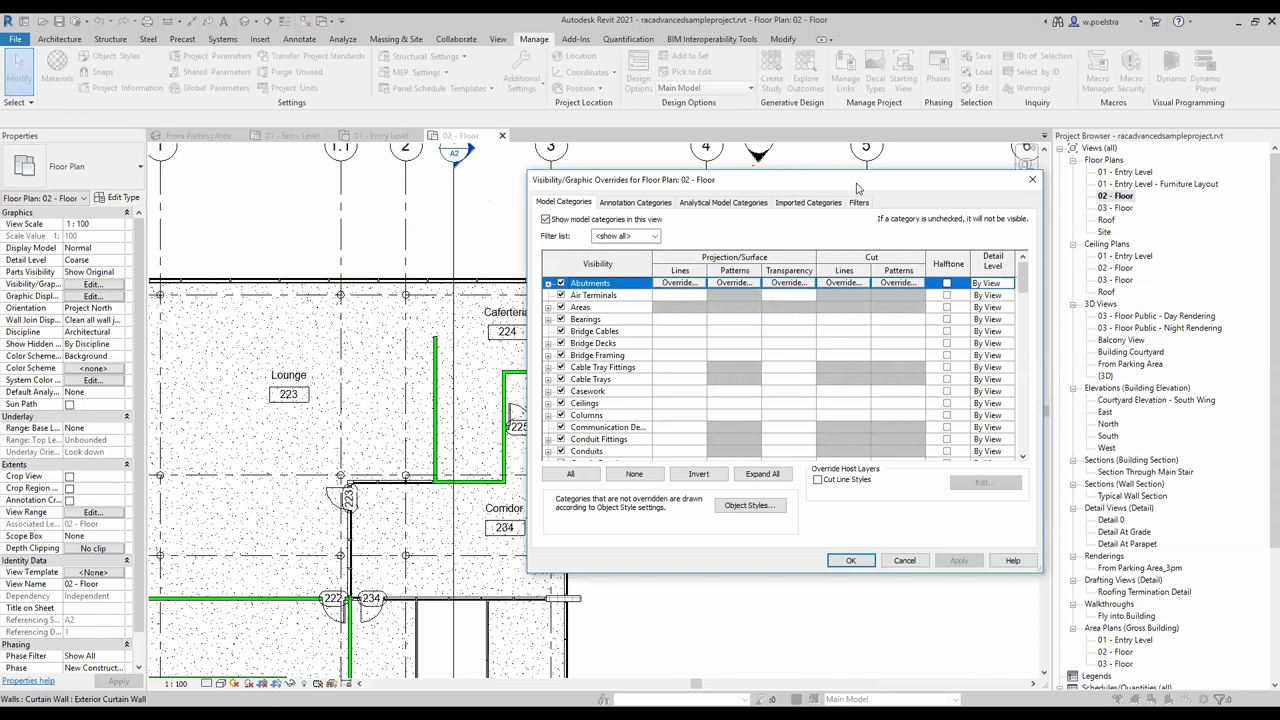
drag(857, 185, 982, 289)
click(971, 287)
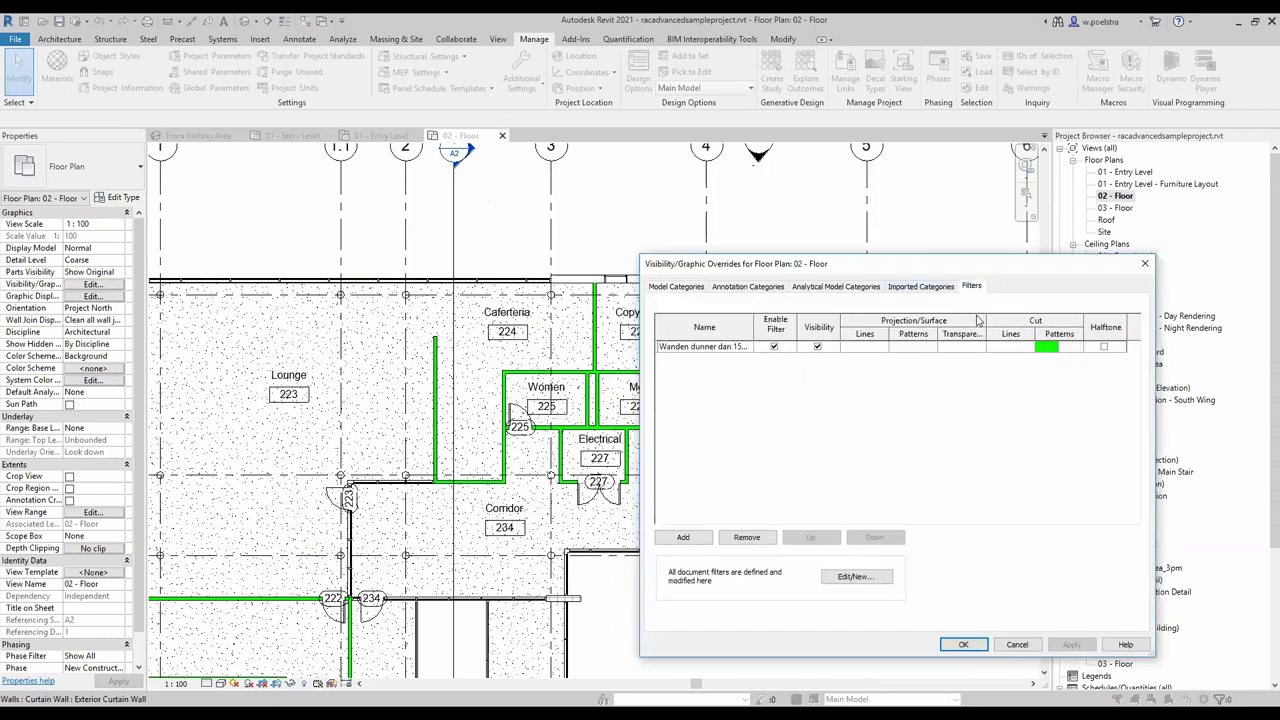
click(774, 346)
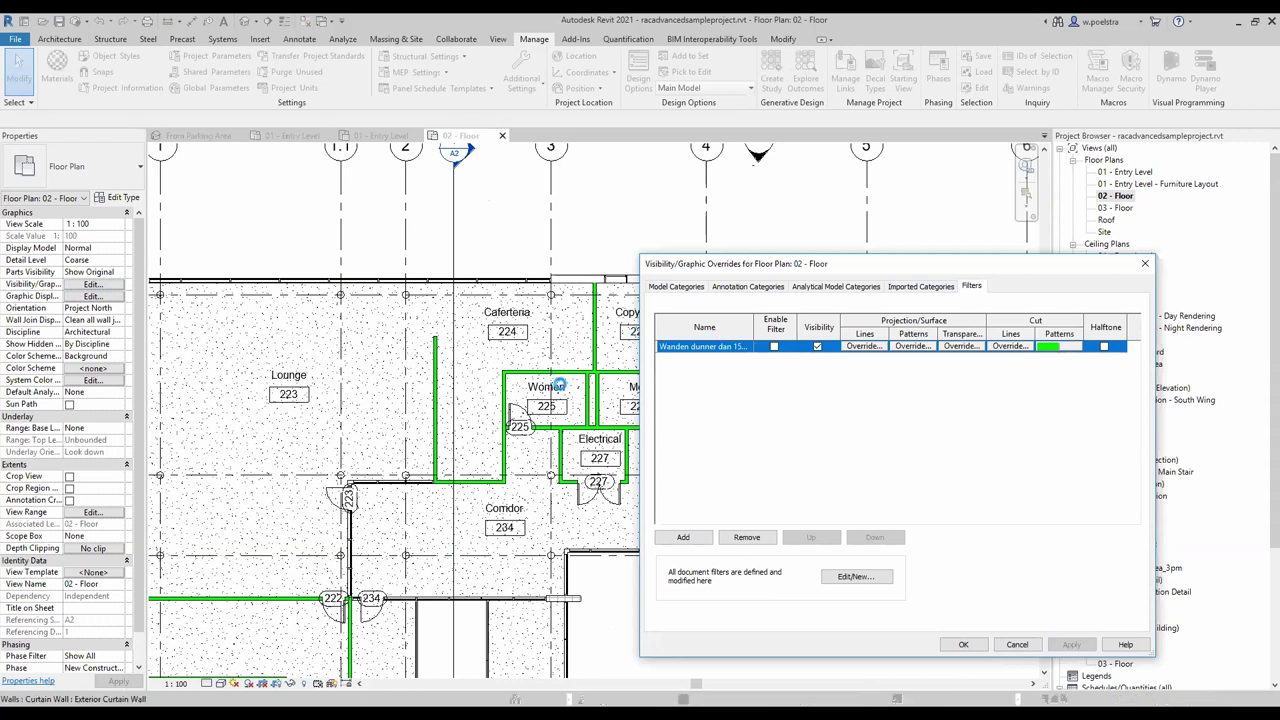
key(alt+a)
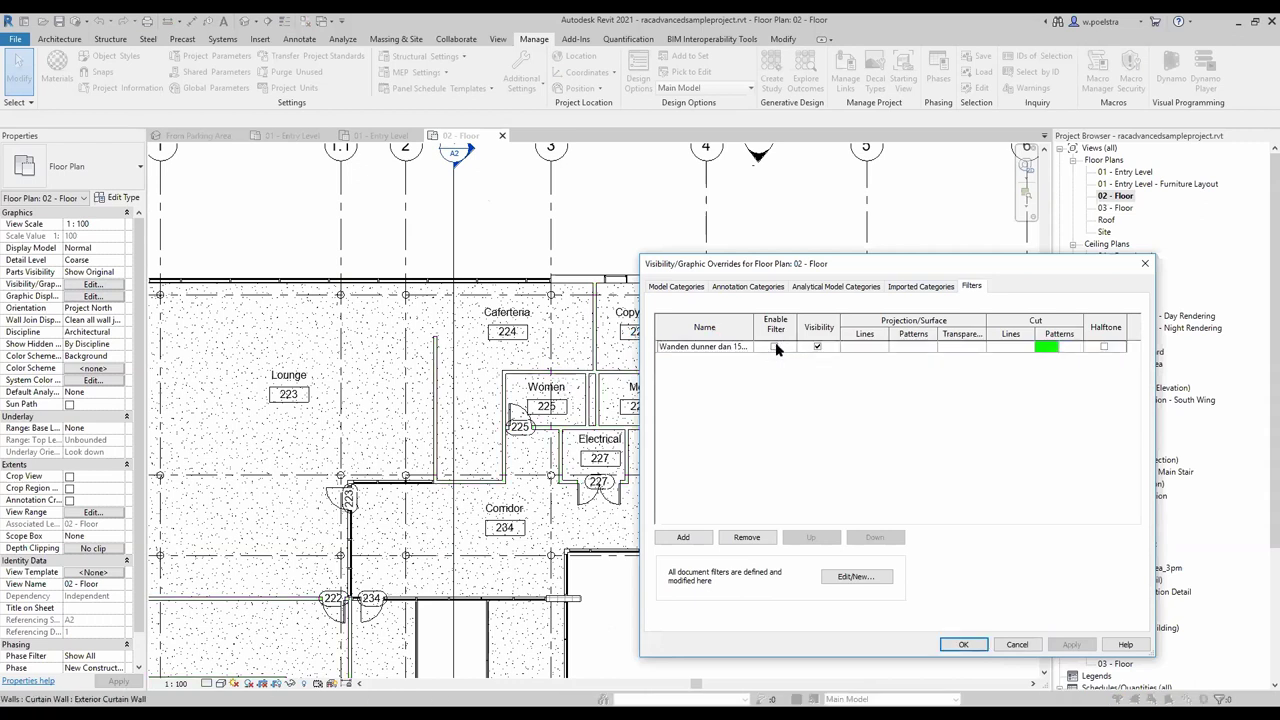
click(775, 346)
click(1070, 645)
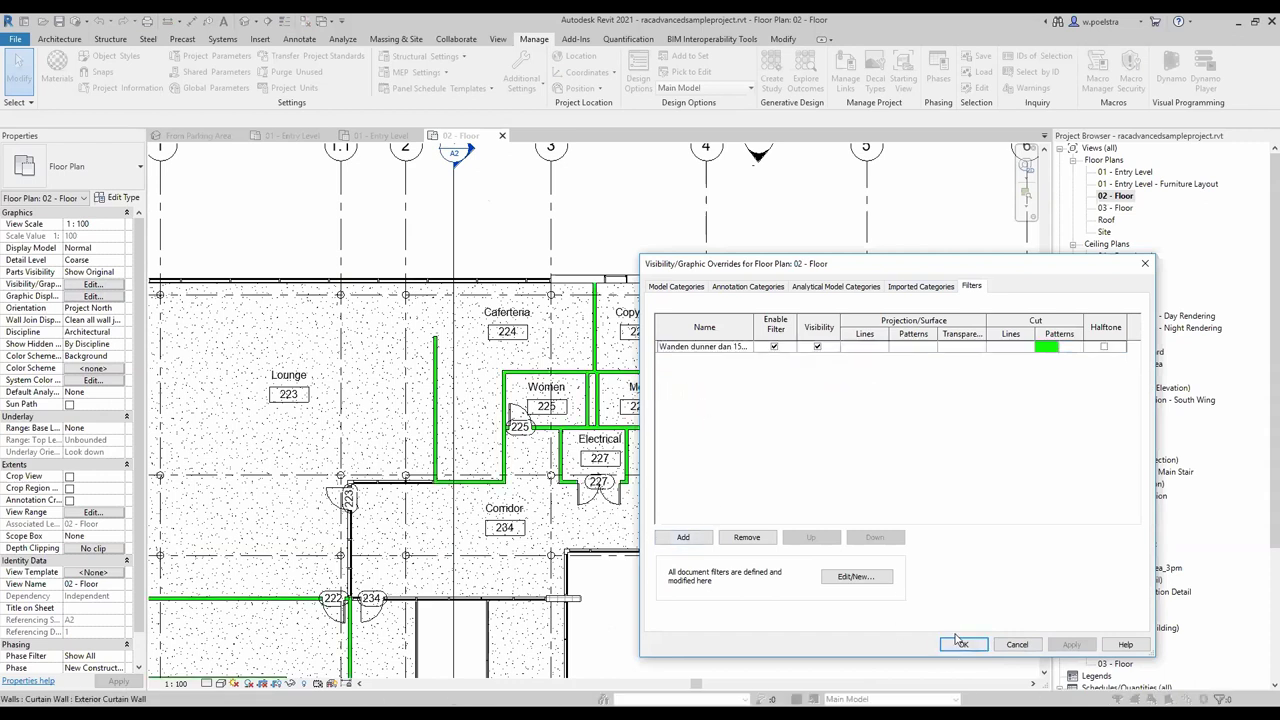
click(696, 538)
In the filter editor, create a new filter named Wanden dikker dan 150 mm
click(907, 561)
click(856, 577)
click(648, 380)
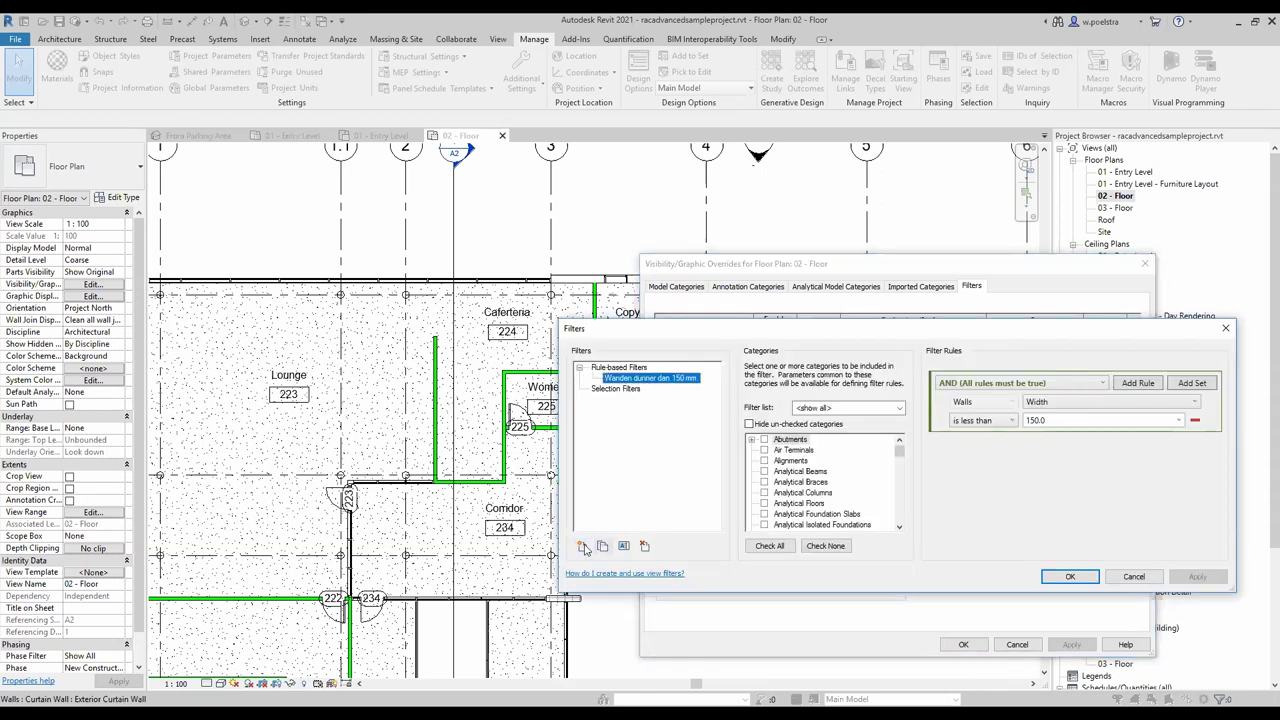
click(581, 547)
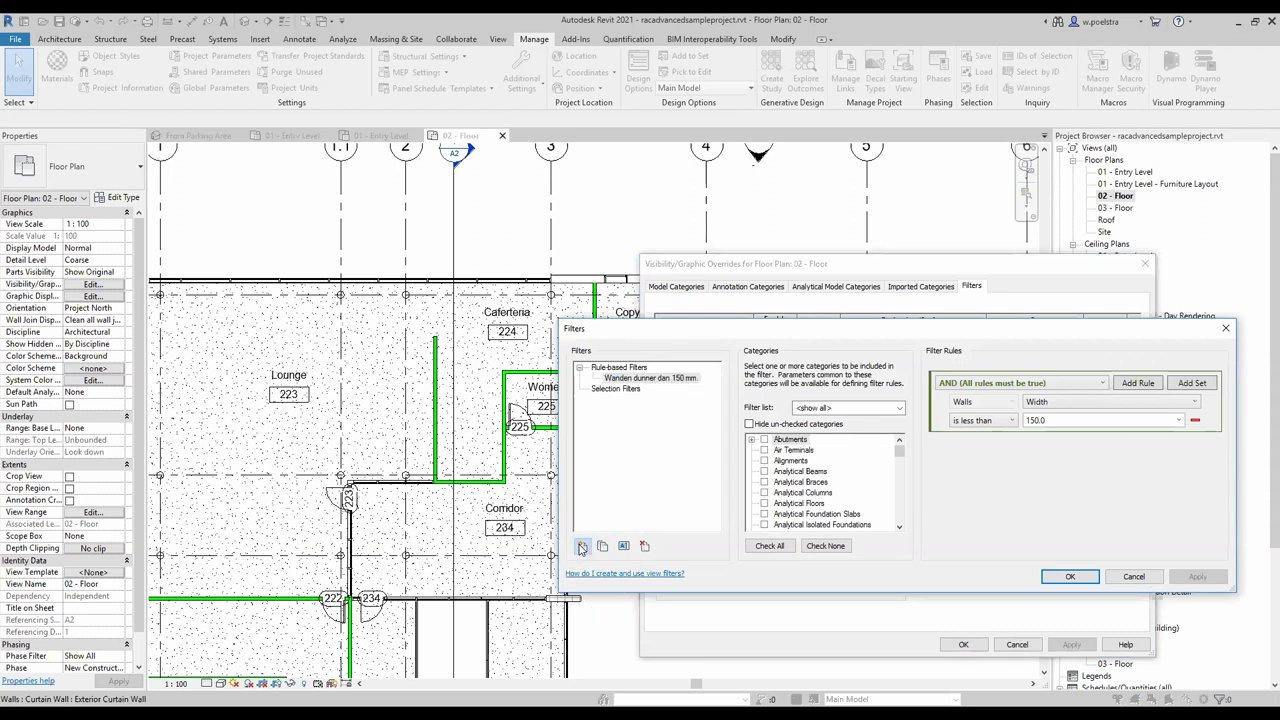
text(Wanden dikker dan 150)
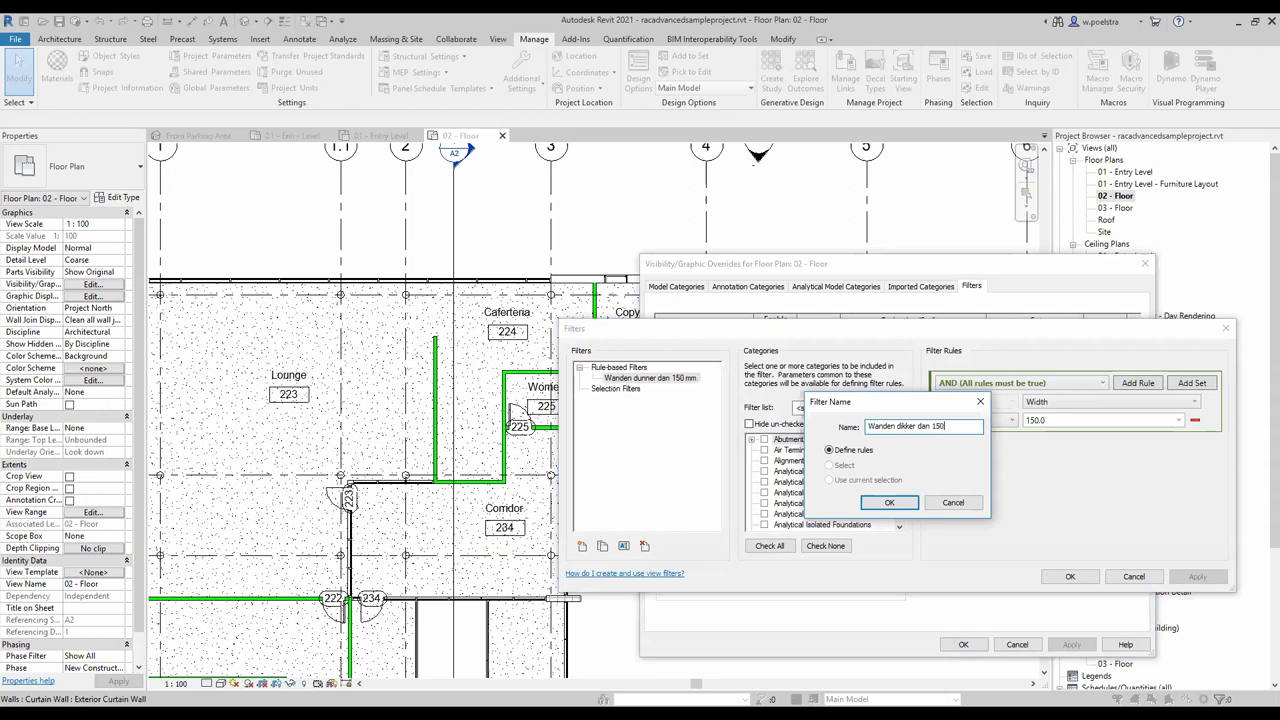
click(889, 502)
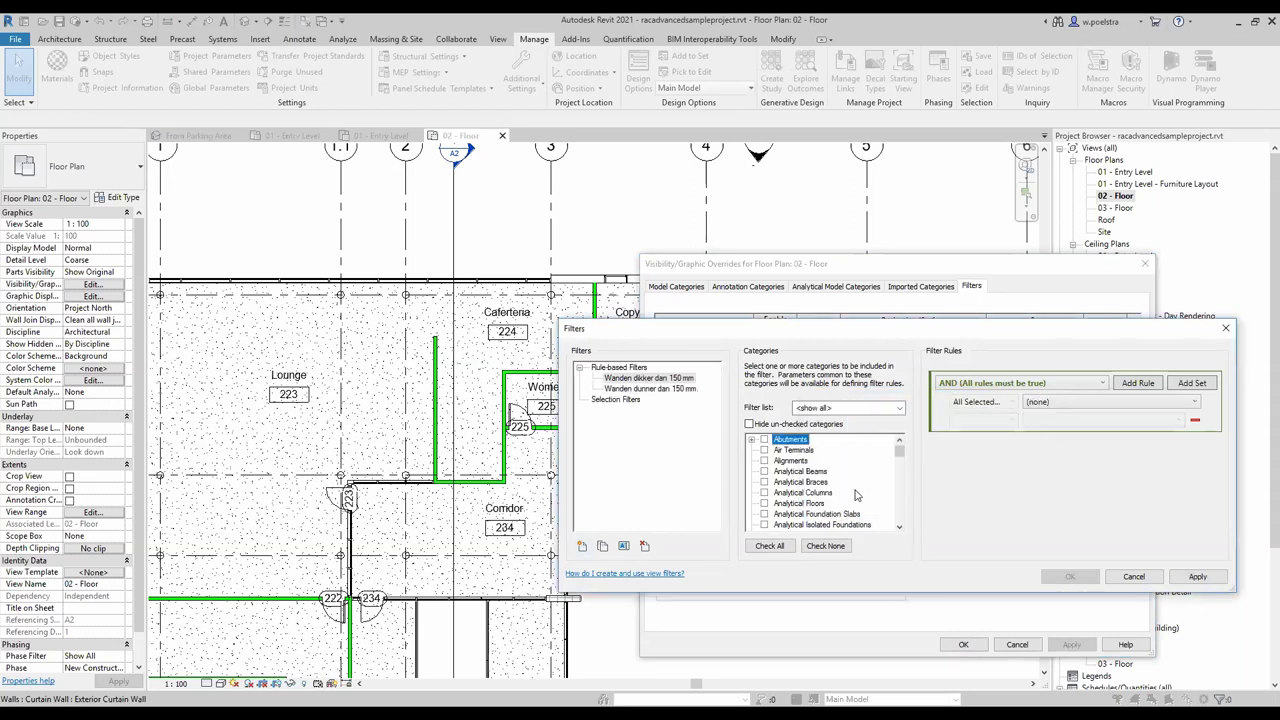
Restrict the filter to Walls with the rule Width is greater than 150
key(w)
click(765, 514)
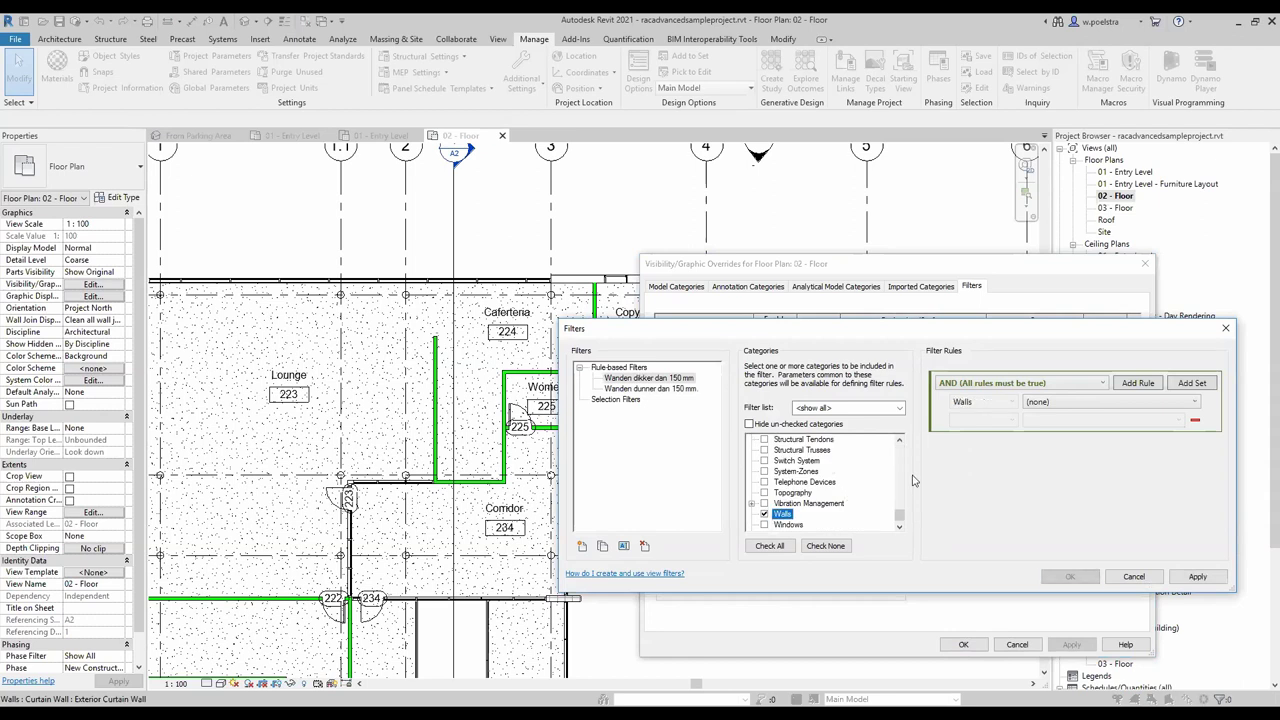
click(1098, 402)
scroll(1100, 560, down, 5)
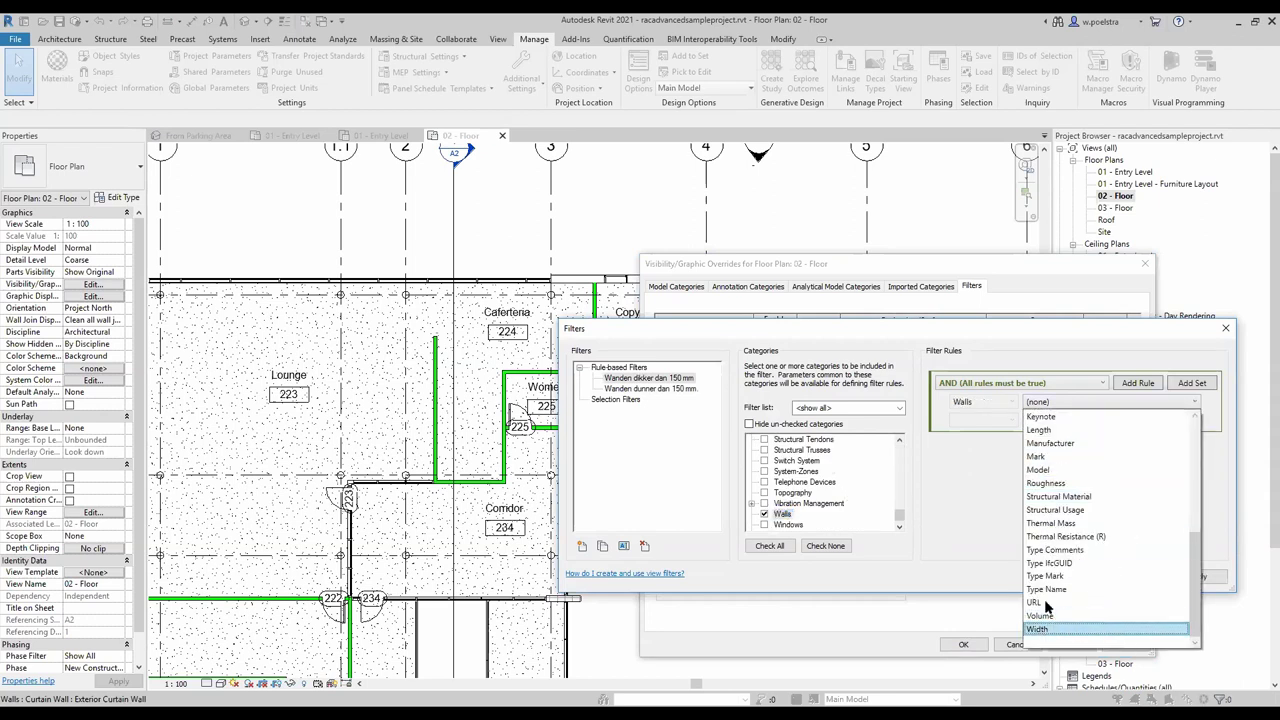
click(1060, 626)
click(1005, 420)
click(985, 462)
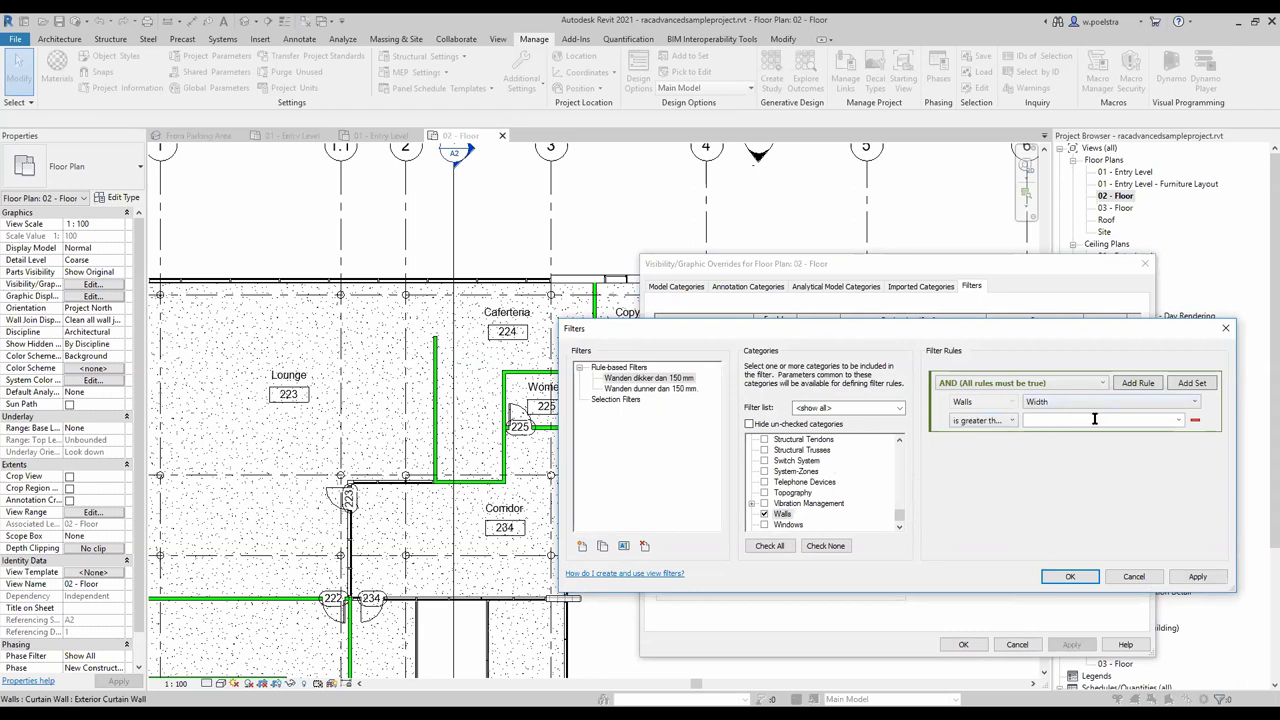
text(1450)
click(1069, 576)
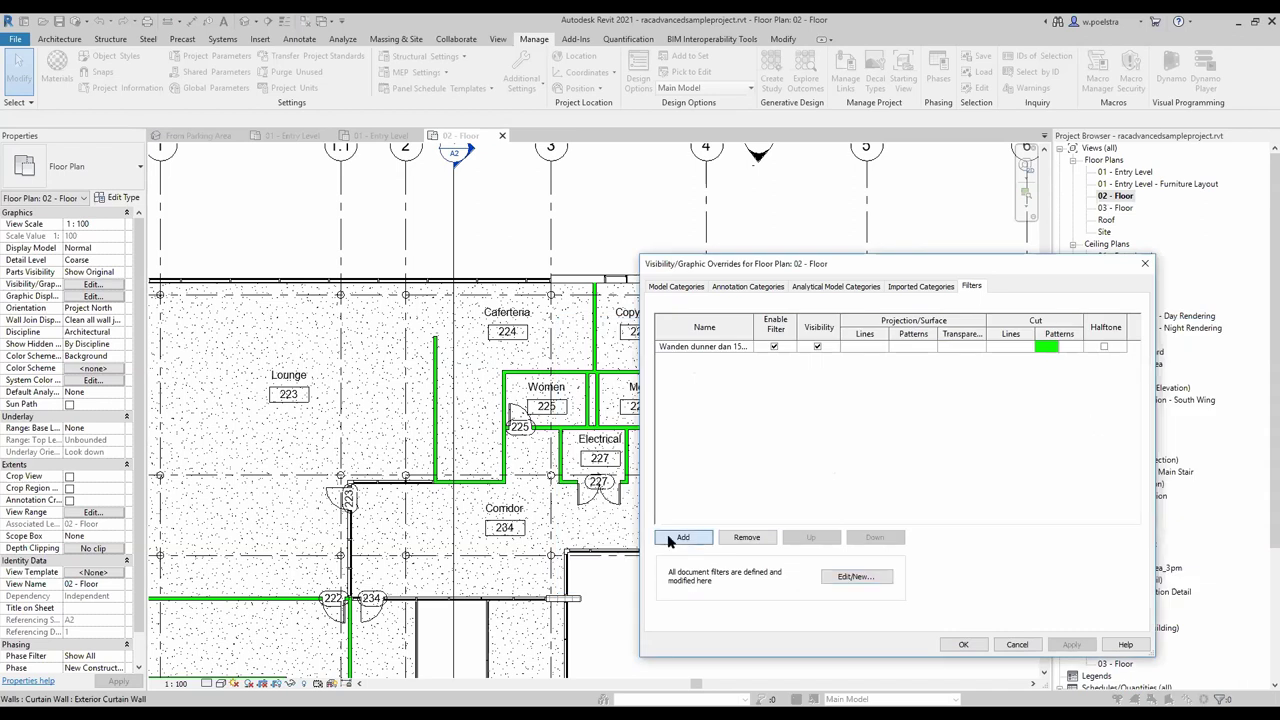
Add the thick-wall filter to the view with a Solid fill, Red cut pattern override
click(680, 537)
double_click(865, 401)
click(1043, 360)
click(1043, 360)
click(955, 417)
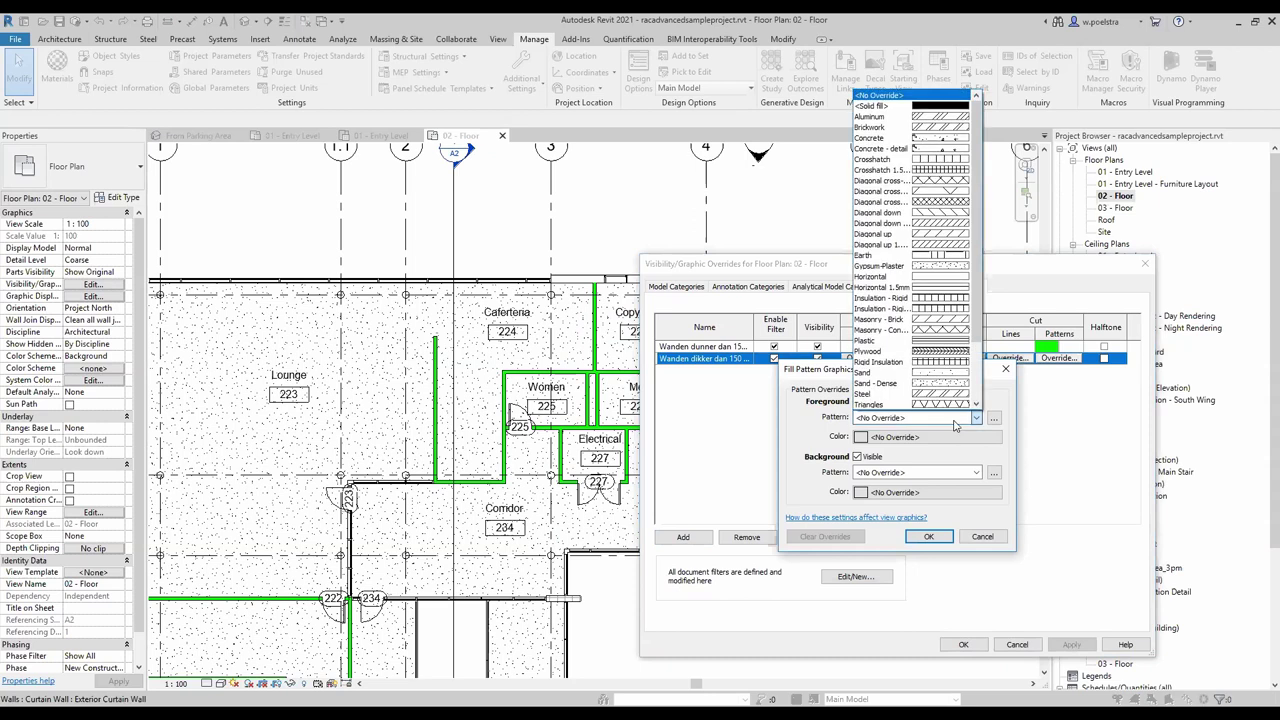
click(950, 107)
click(928, 437)
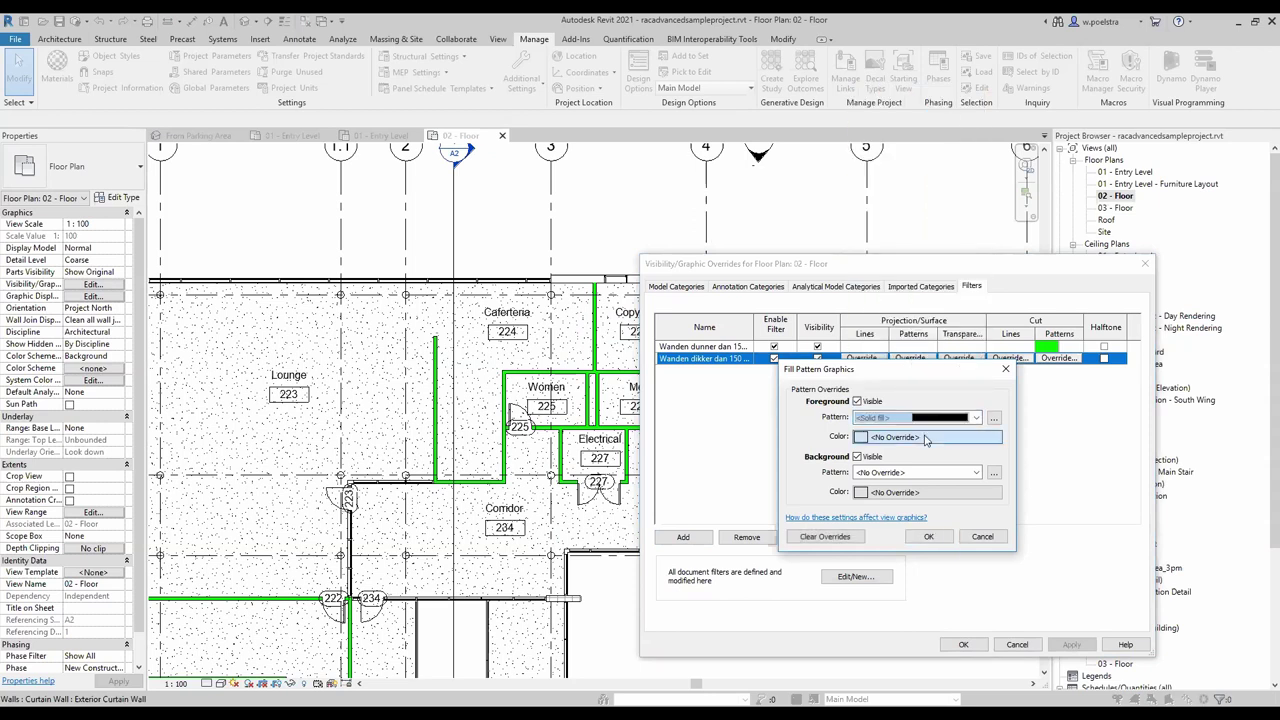
click(775, 472)
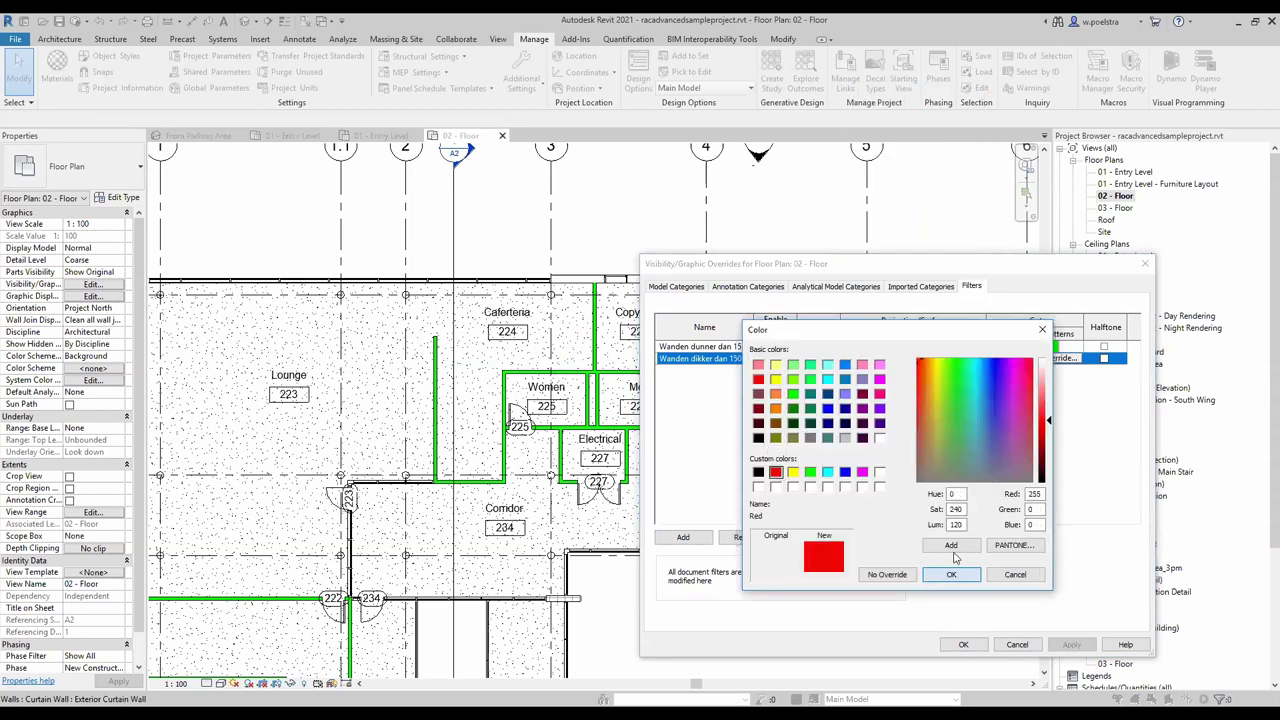
click(951, 574)
click(928, 537)
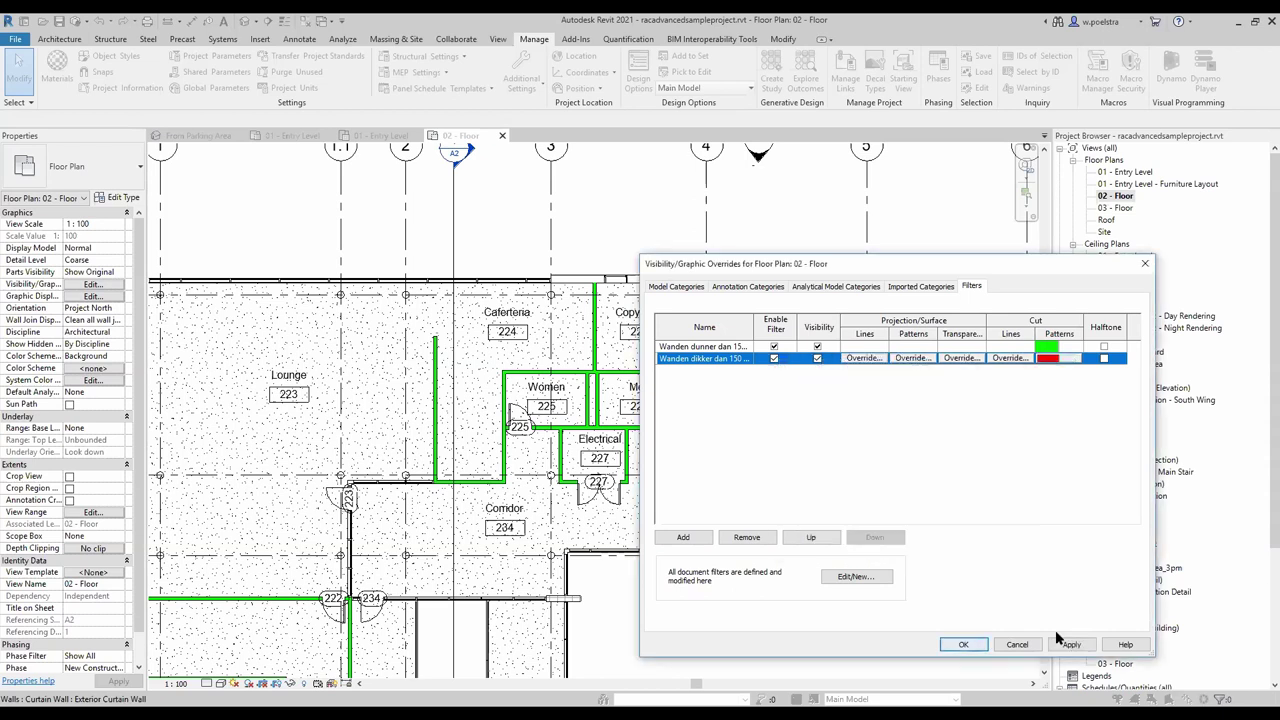
click(974, 647)
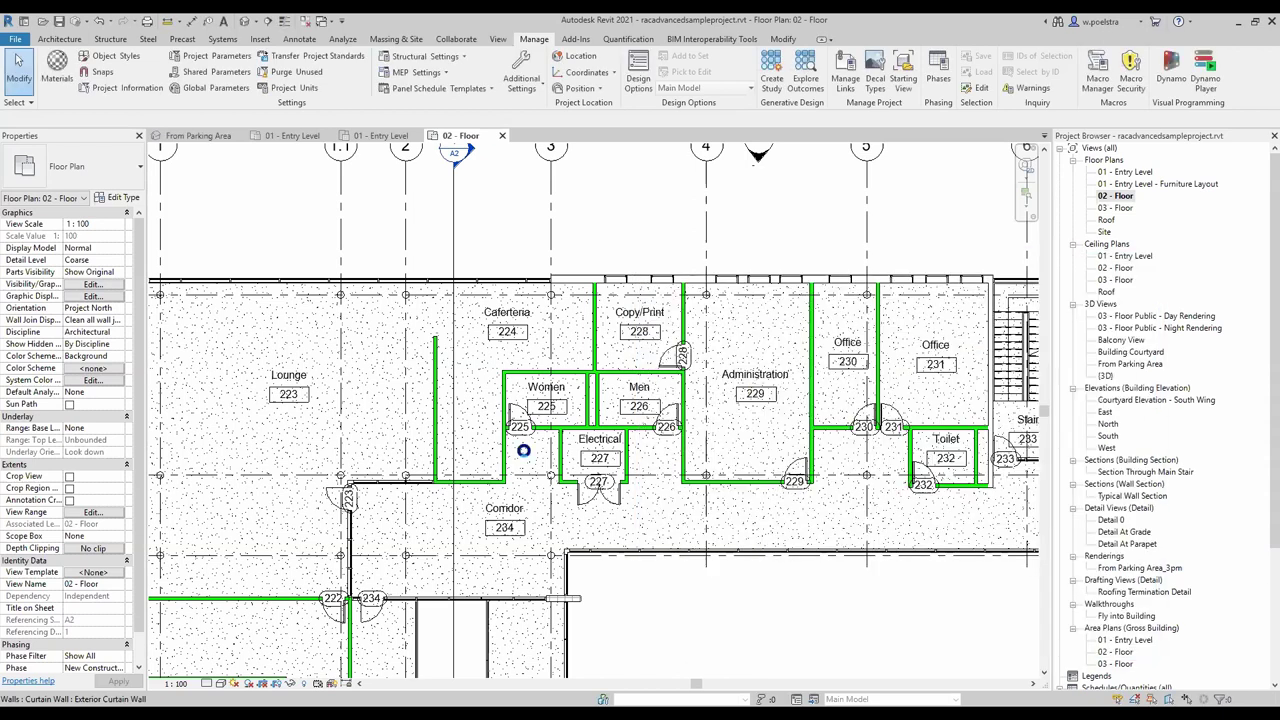
Zoom out over the red and green walls, then reopen Visibility/Graphics overrides
scroll(760, 500, down, 4)
scroll(760, 500, down, 2)
scroll(537, 475, up, 3)
scroll(537, 475, up, 2)
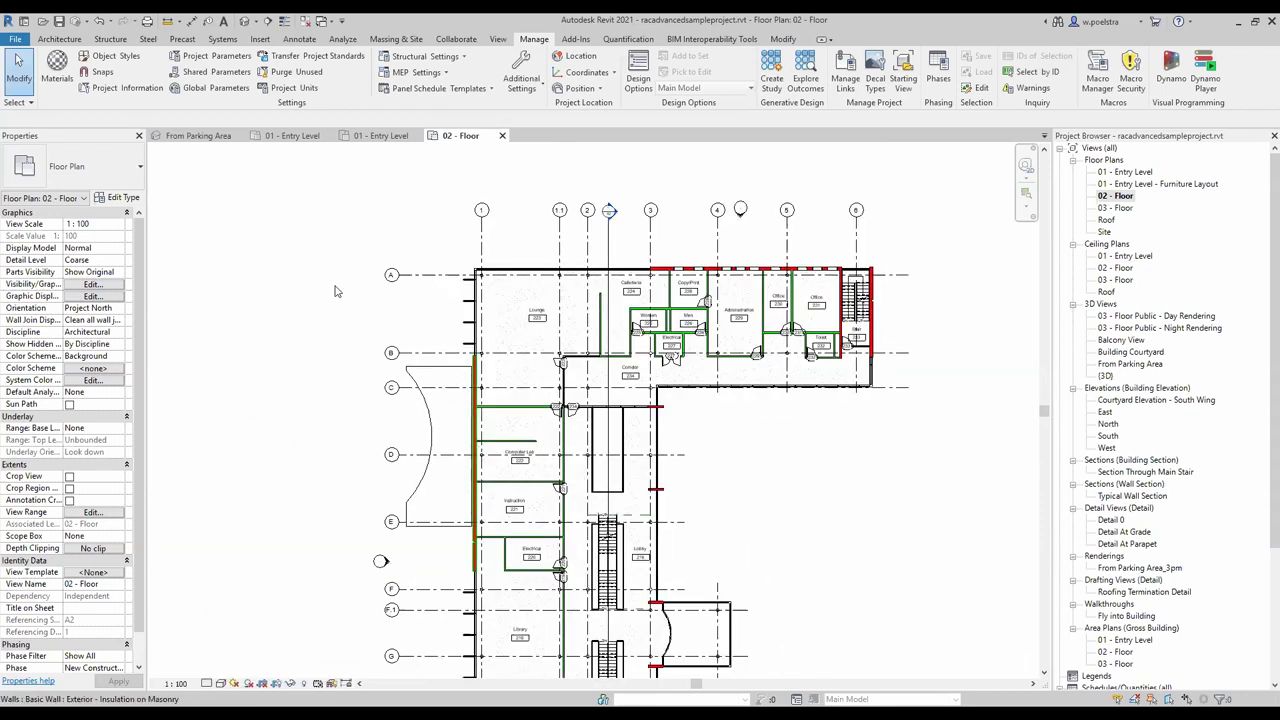
click(107, 284)
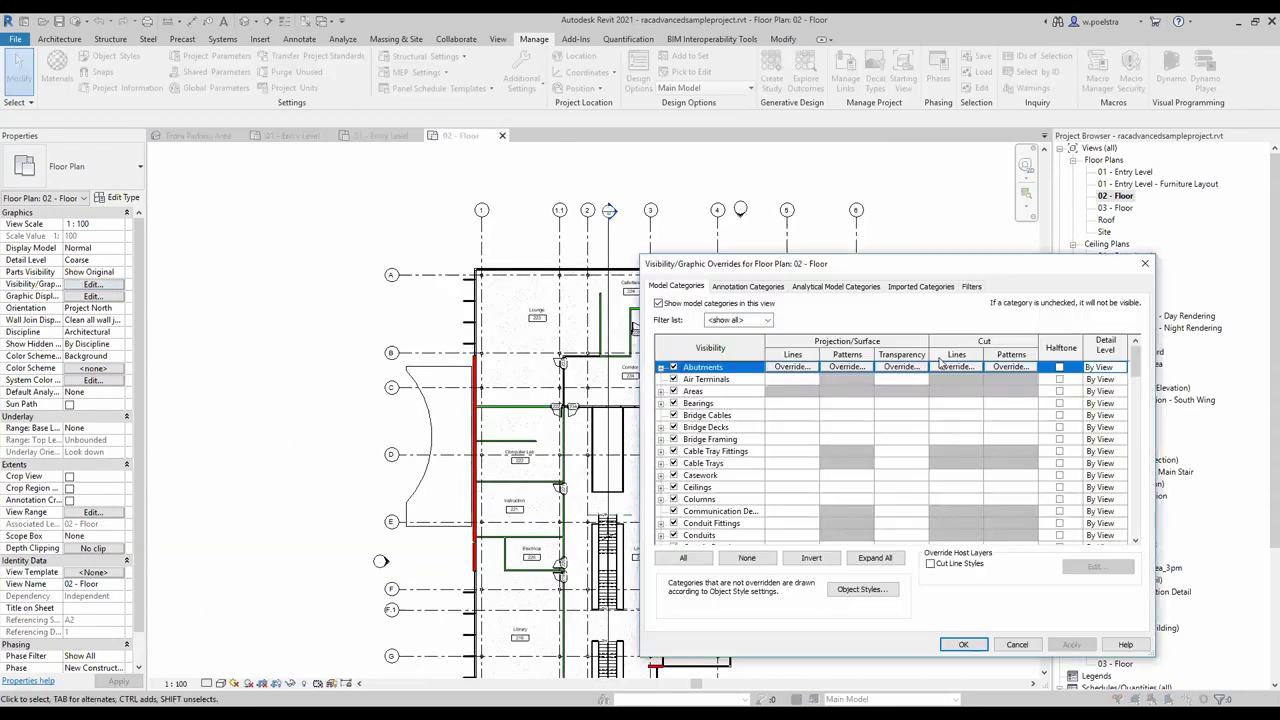
Disable the 'Wanden dikker dan 150 mm' filter in the 02 - Floor overrides, leaving the thin-wall filter enabled
click(971, 286)
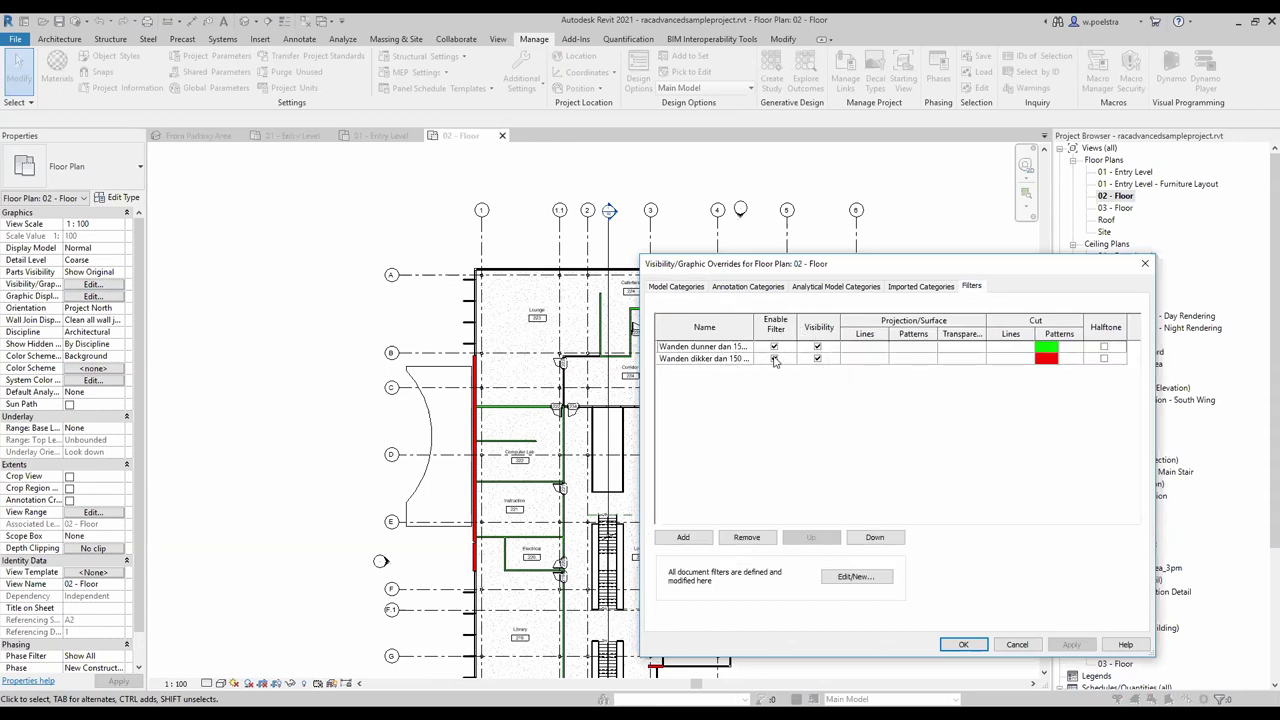
click(774, 358)
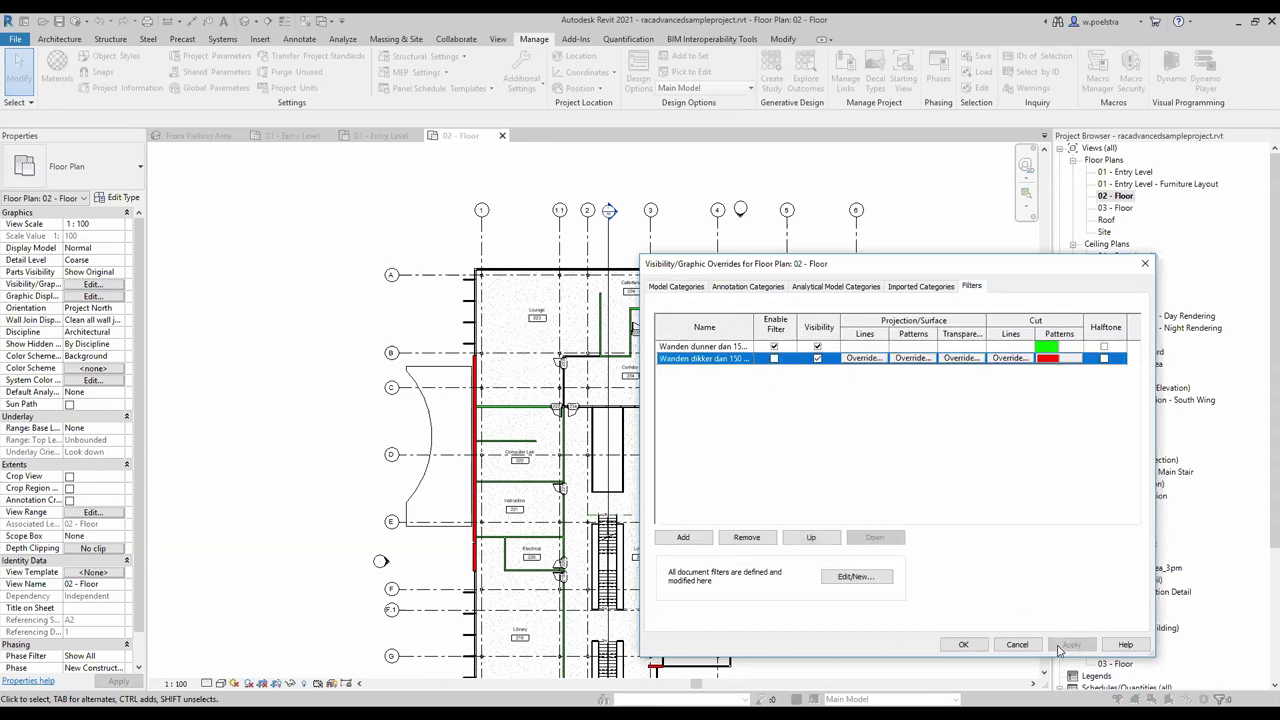
click(966, 647)
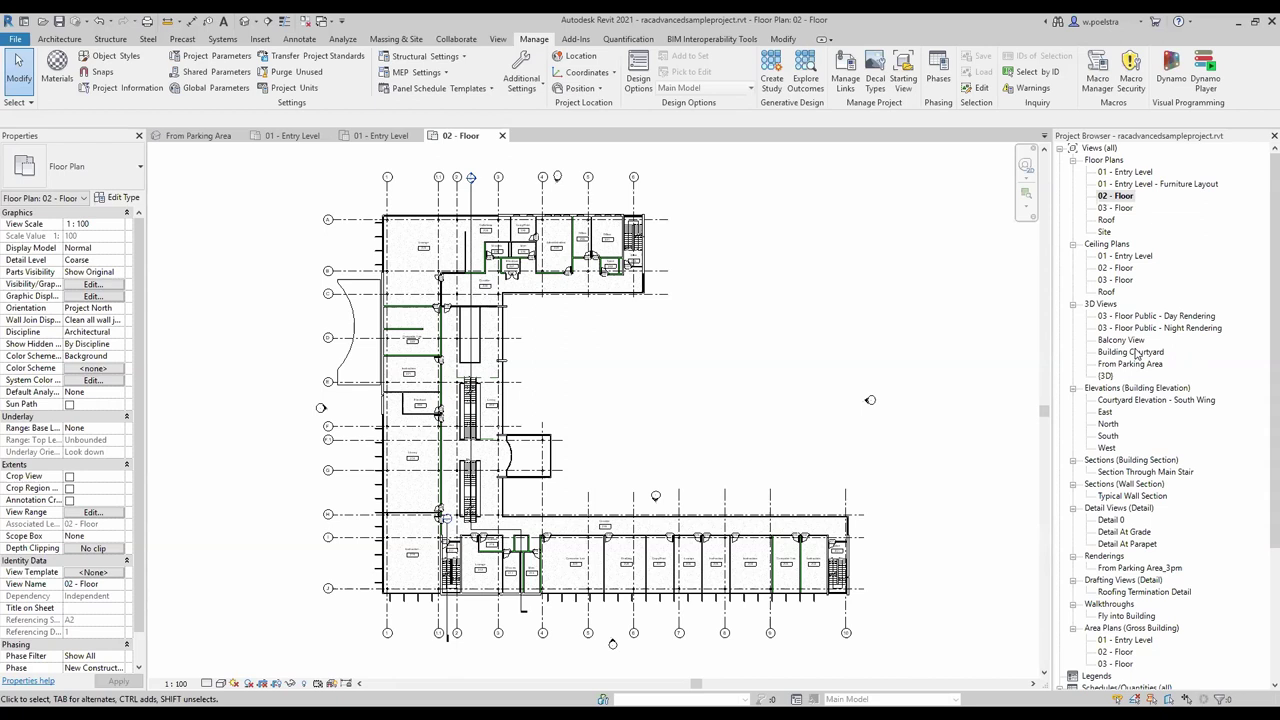
Open the Building Courtyard 3D view and orbit and zoom to look down into the courtyard
click(1136, 351)
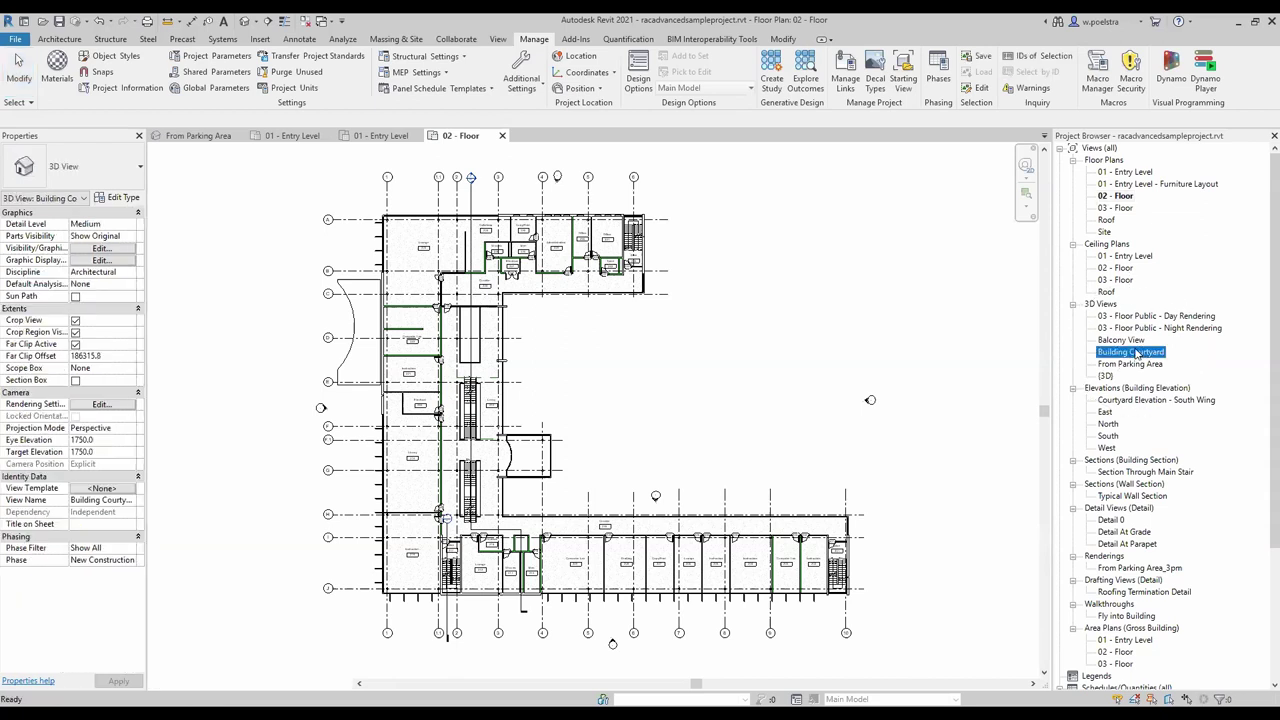
double_click(1136, 352)
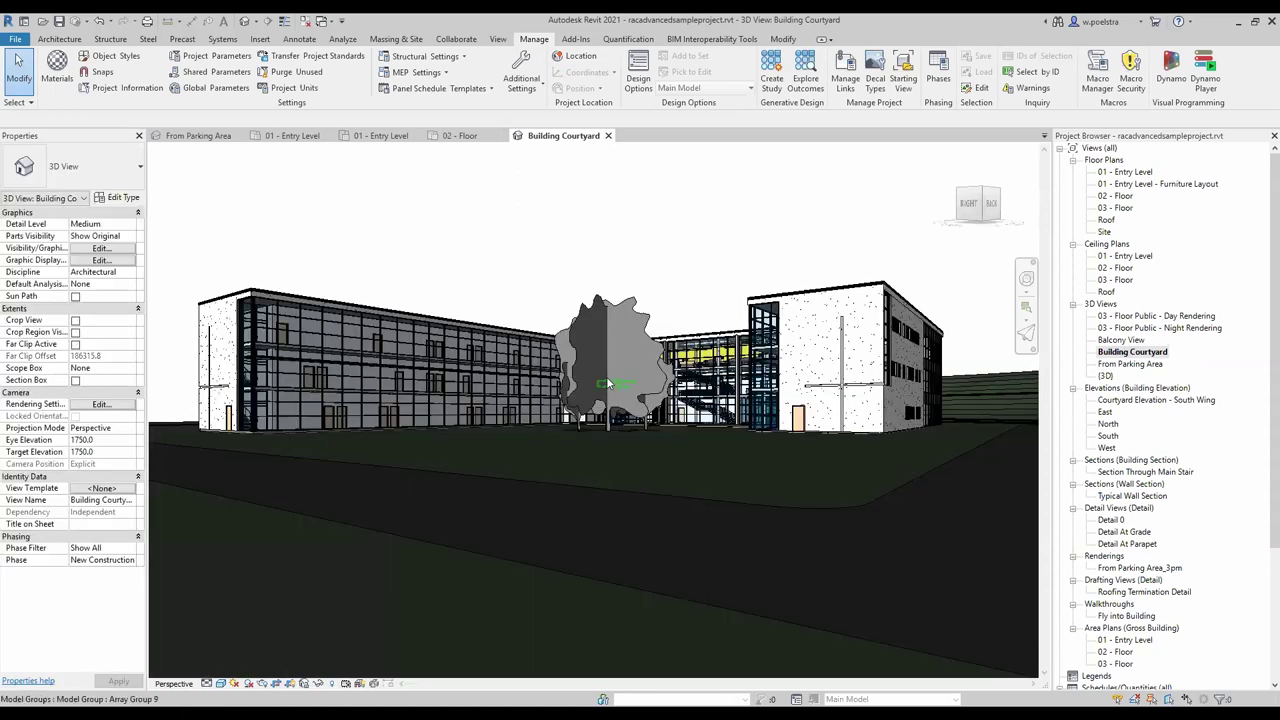
mouse_move(657, 402)
shift+middle_down()
mouse_move(646, 426)
mouse_move(681, 509)
mouse_move(881, 337)
shift+middle_up()
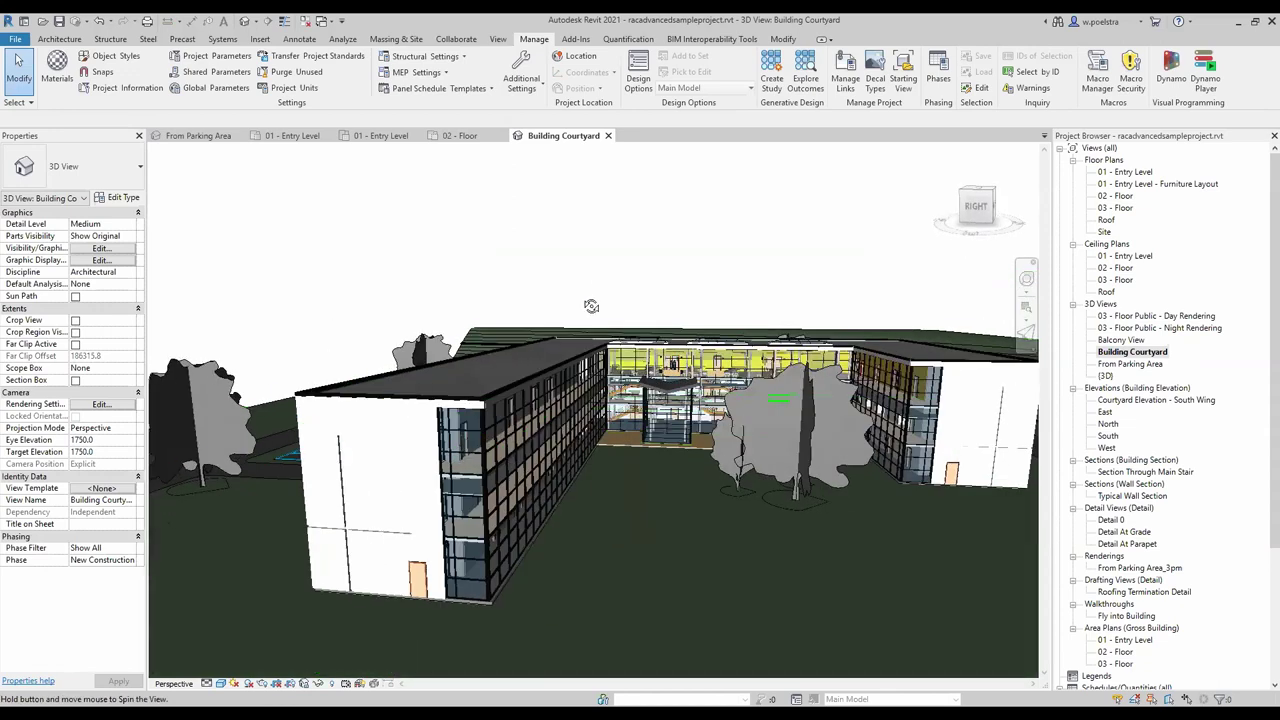
scroll(881, 337, up, 3)
scroll(881, 337, up, 3)
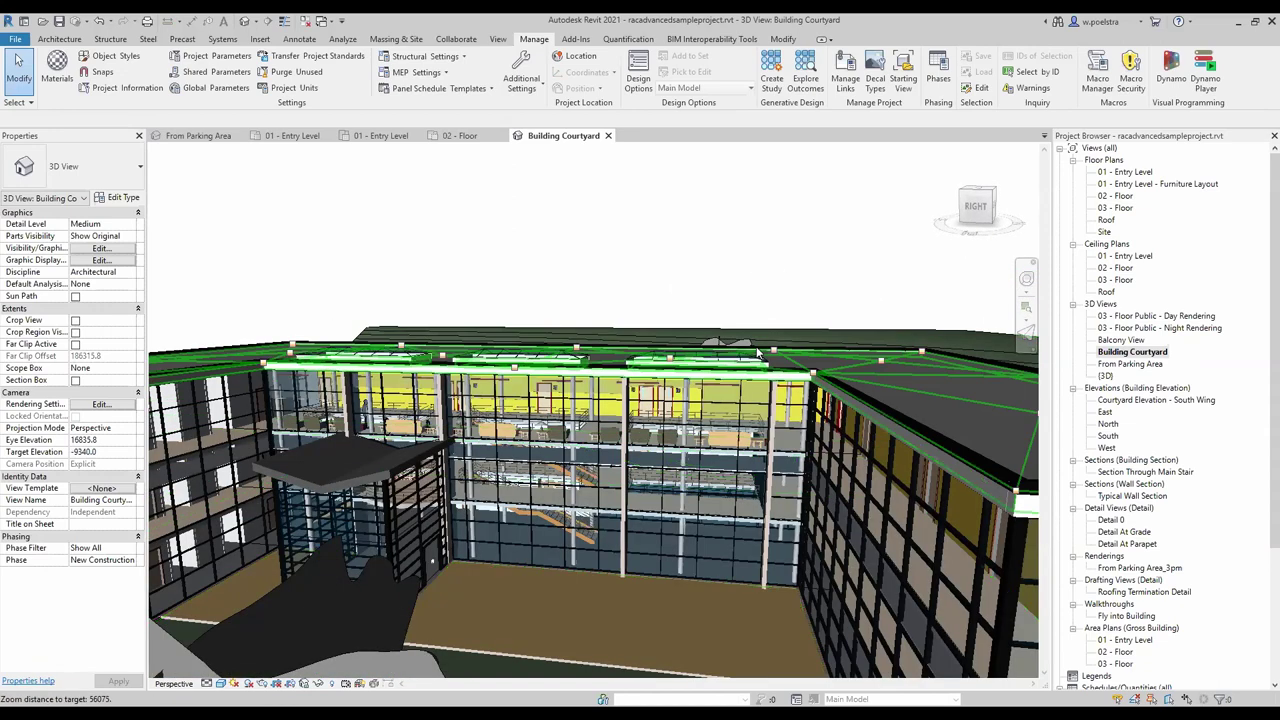
scroll(546, 328, down, 2)
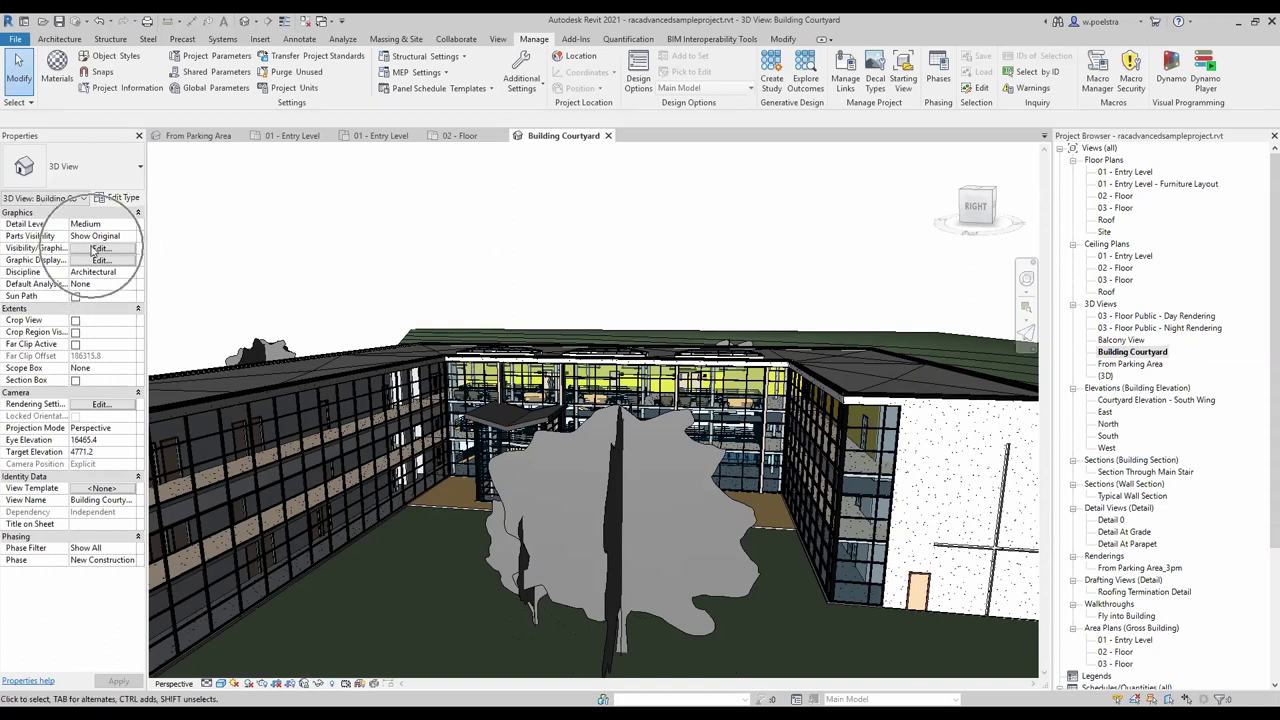
Open the view's visibility/graphics overrides and limit the discipline filter to Infrastructure only
click(93, 249)
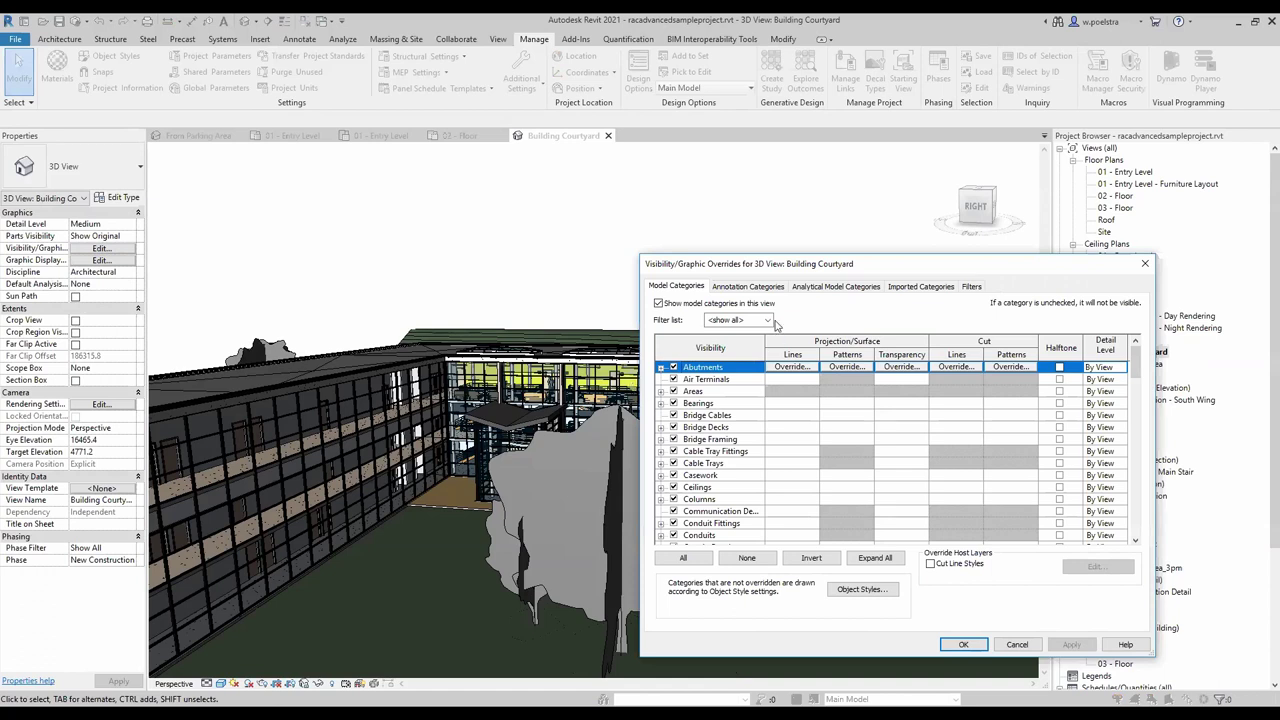
click(769, 320)
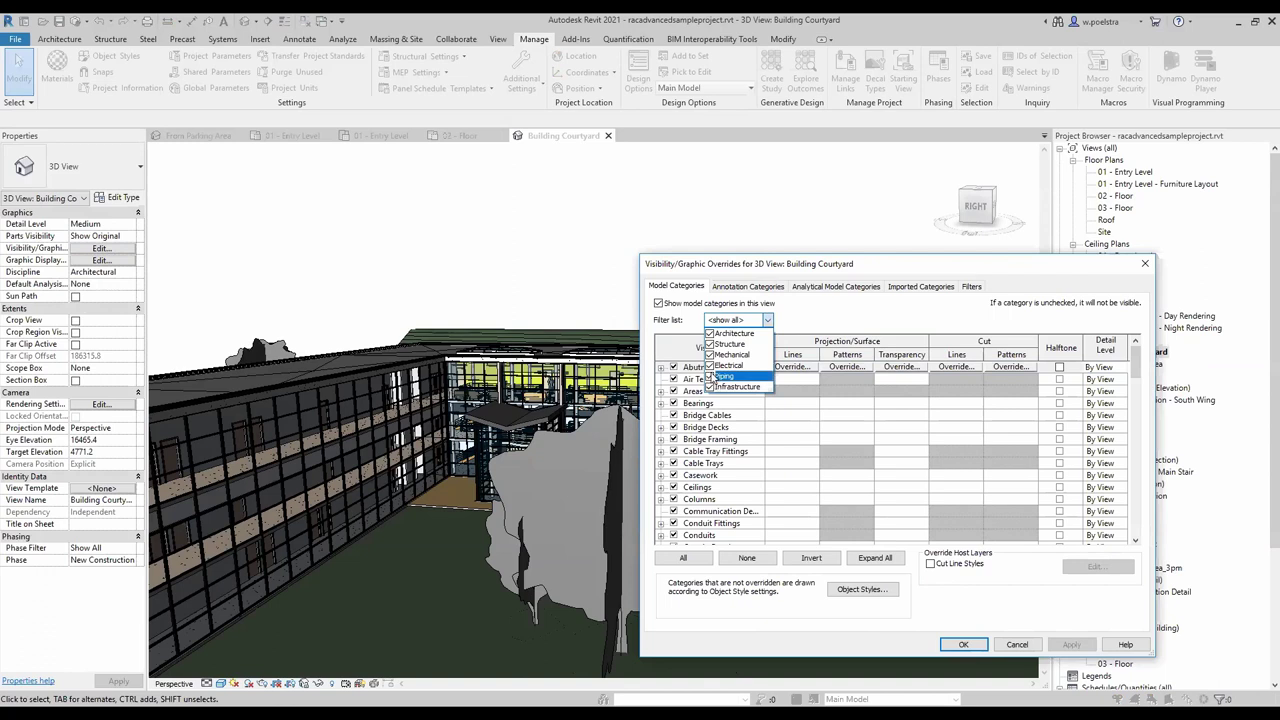
click(710, 376)
click(710, 365)
click(710, 354)
click(710, 343)
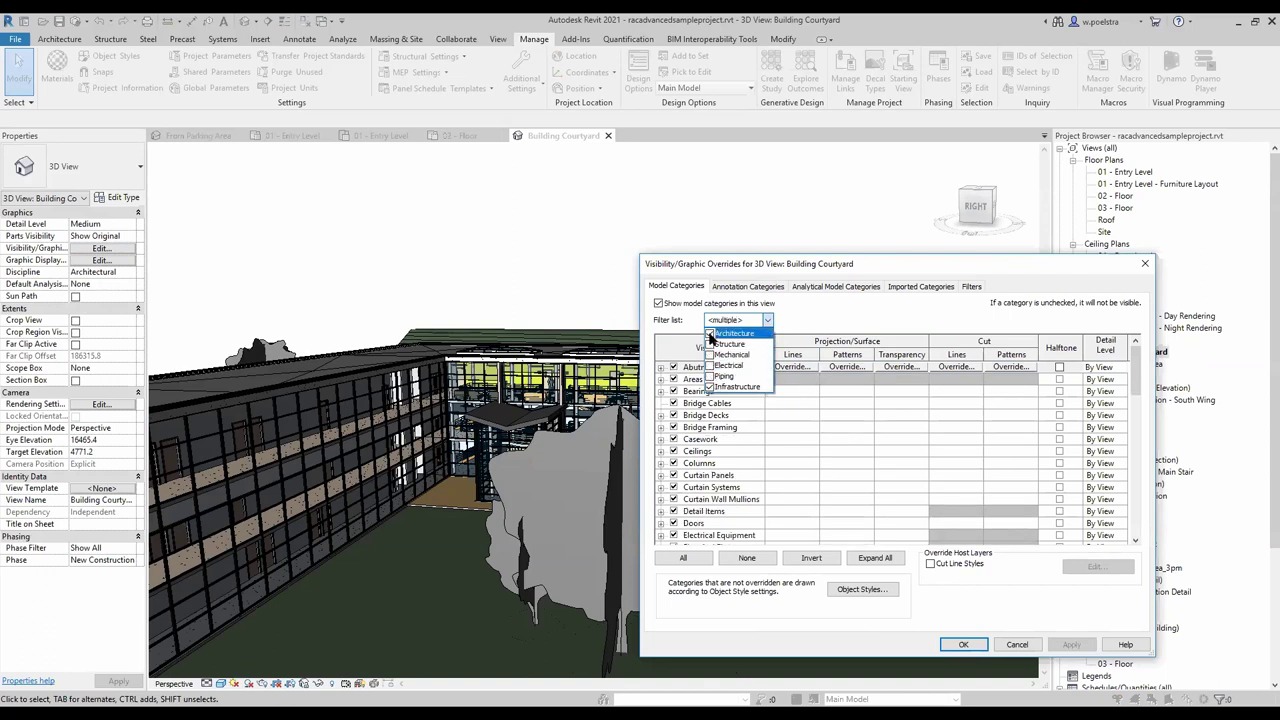
click(710, 333)
click(731, 416)
Browse the Infrastructure model category list and select every category with All
scroll(740, 470, down, 2)
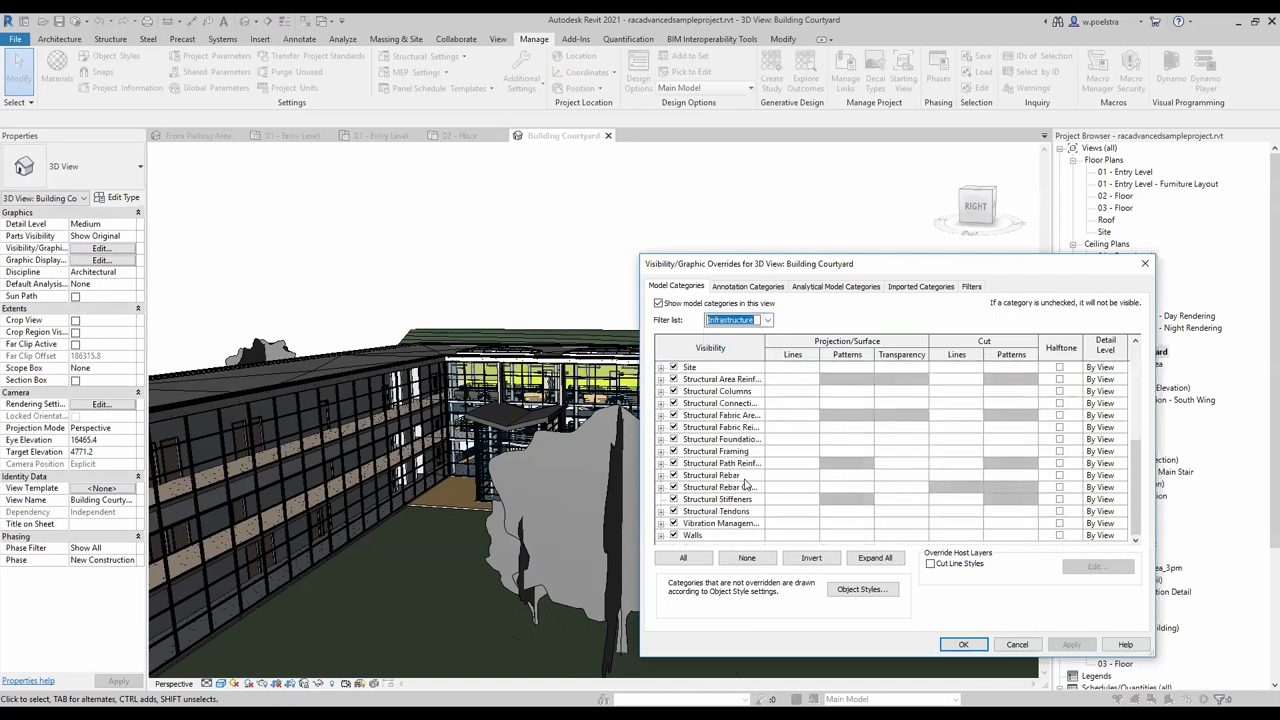
scroll(755, 490, up, 3)
scroll(779, 441, up, 2)
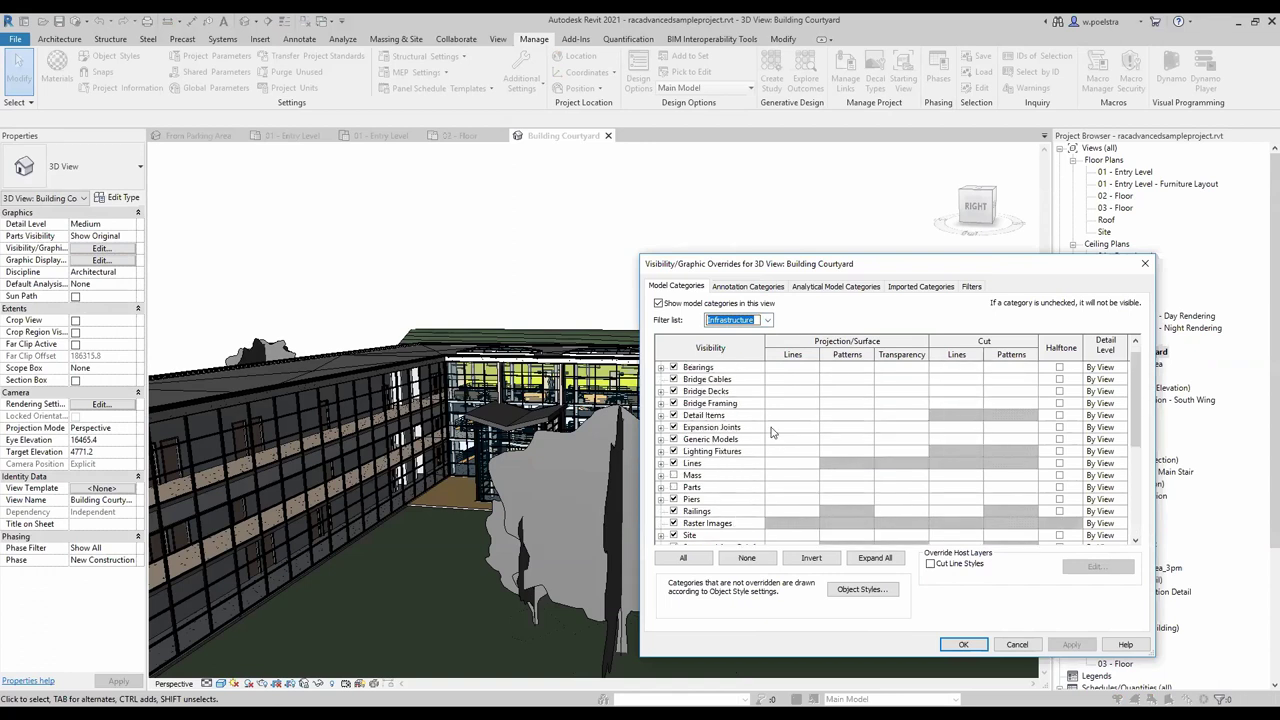
click(705, 391)
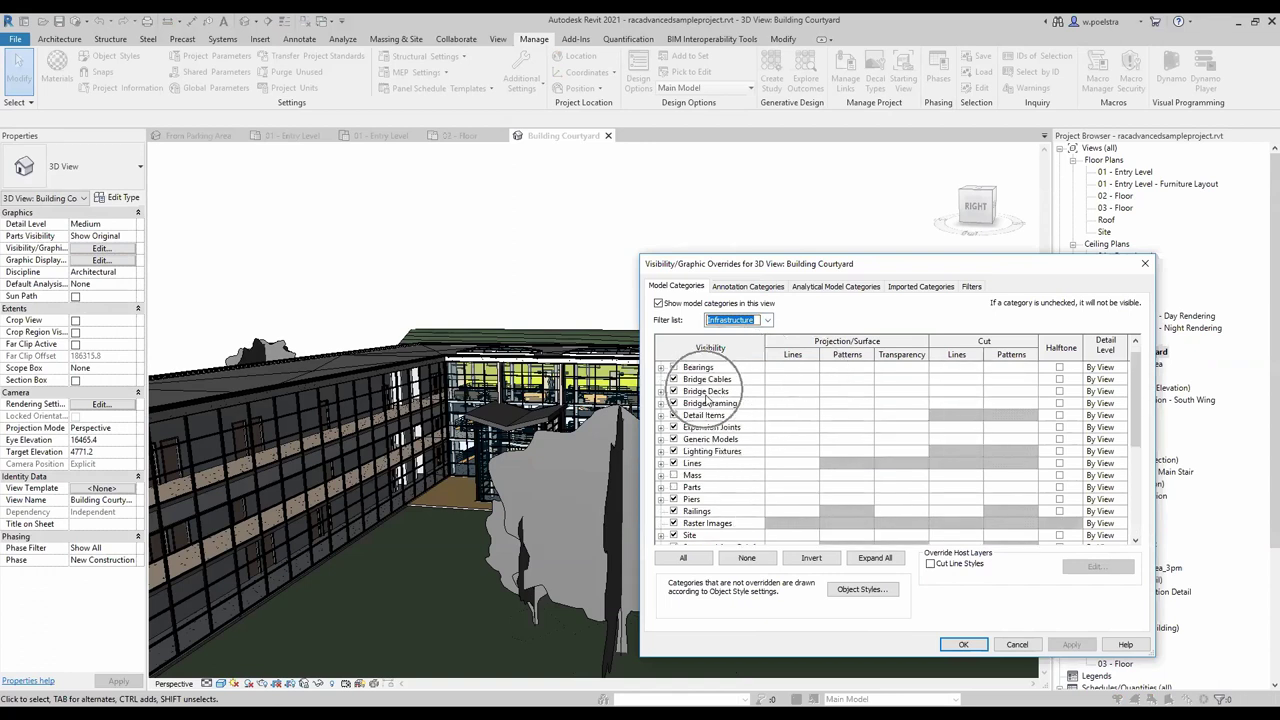
click(728, 404)
scroll(757, 487, down, 1)
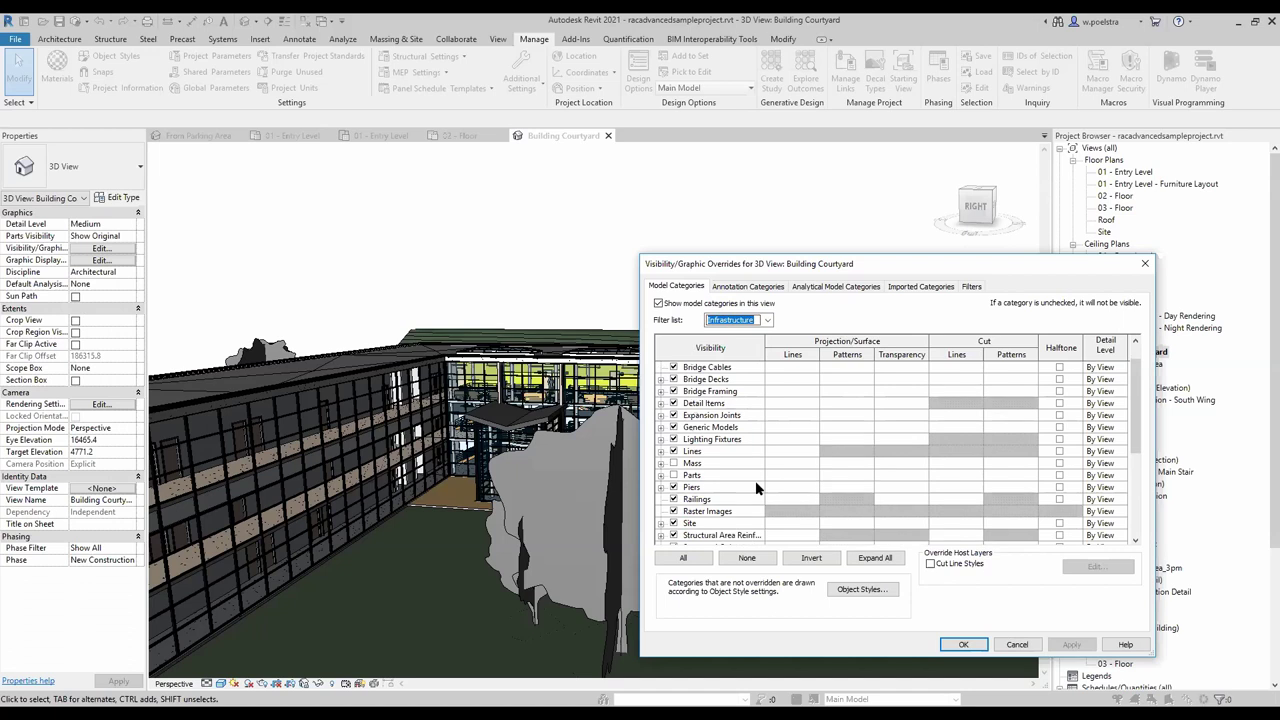
scroll(756, 487, down, 5)
scroll(756, 487, down, 5)
drag(764, 348, 838, 346)
scroll(718, 460, down, 2)
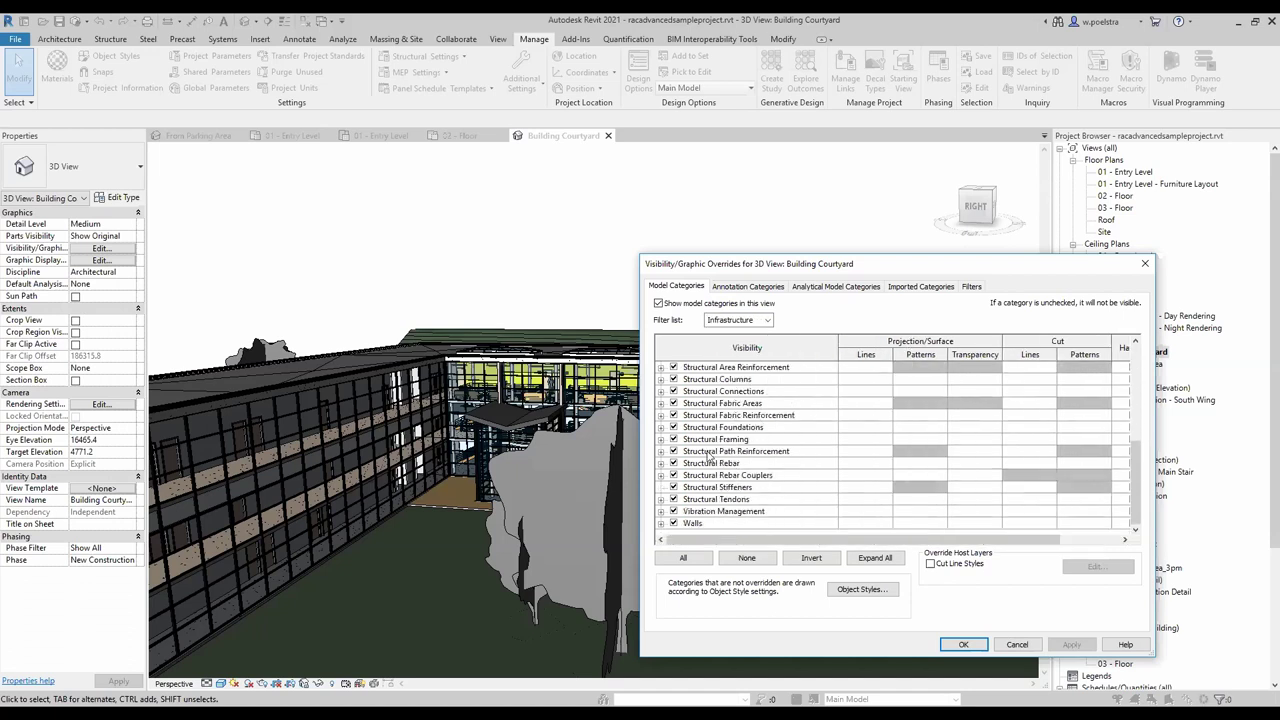
scroll(840, 500, up, 2)
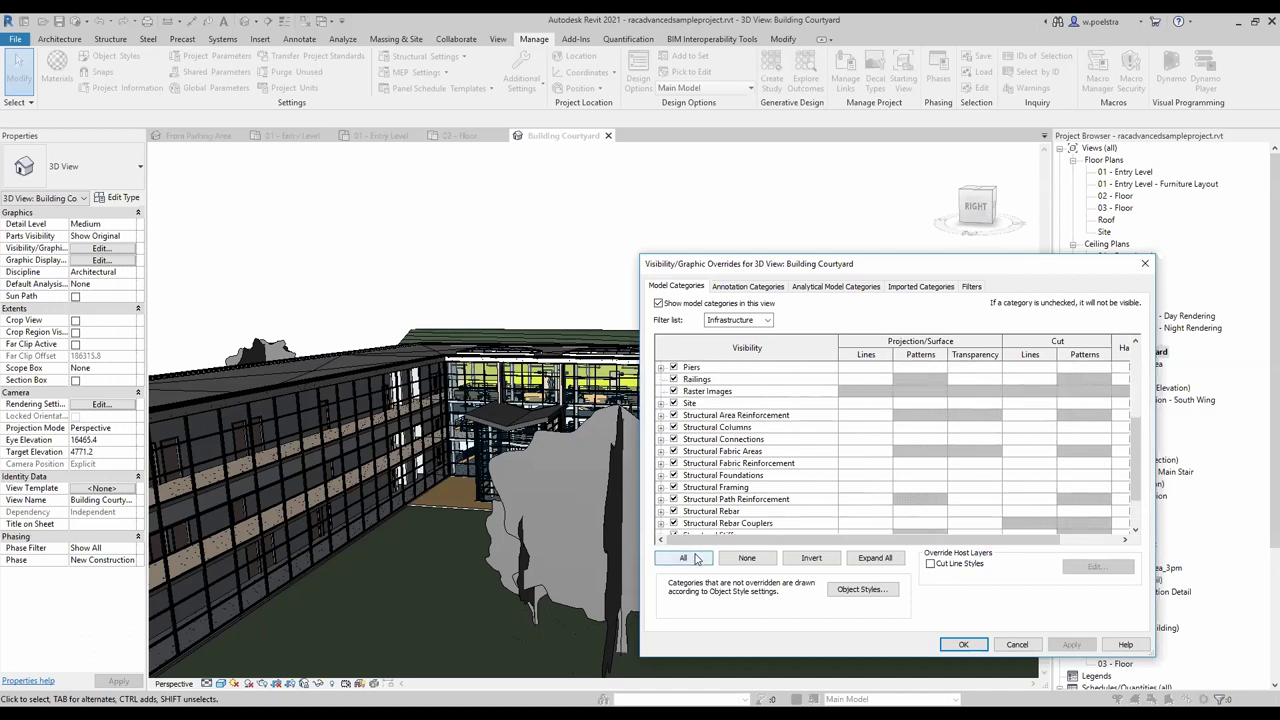
click(697, 560)
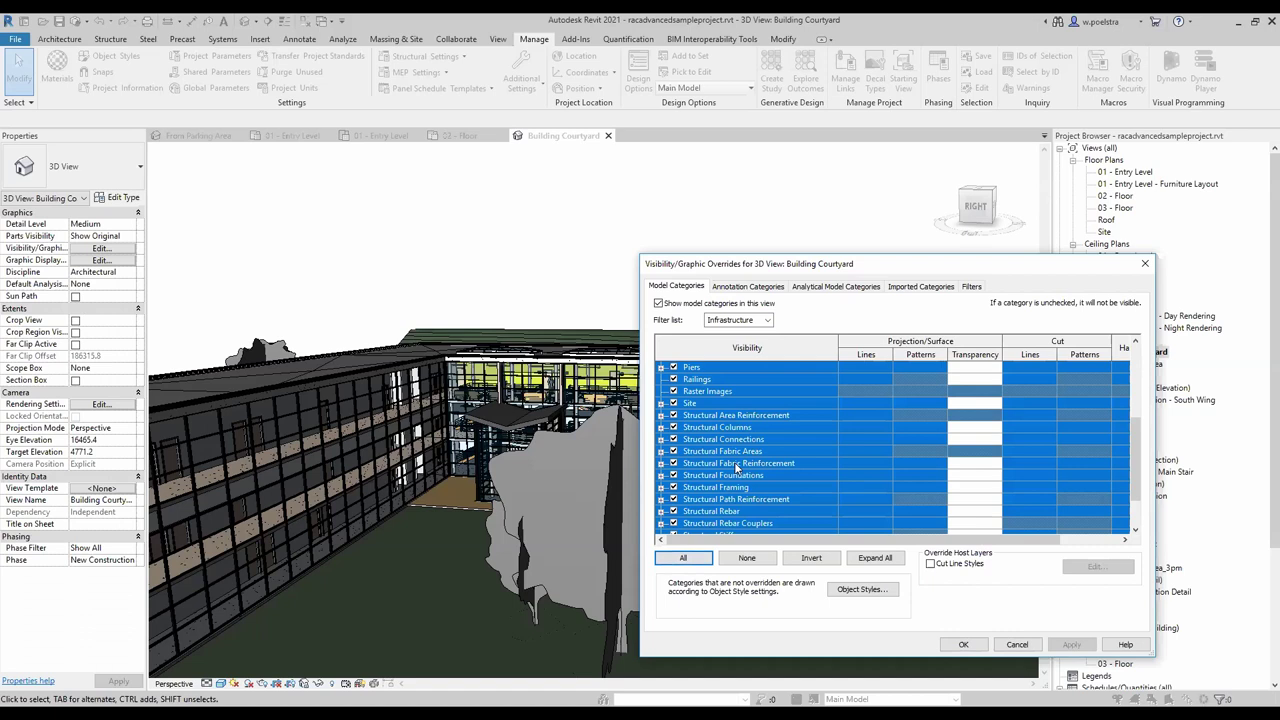
scroll(808, 467, down, 2)
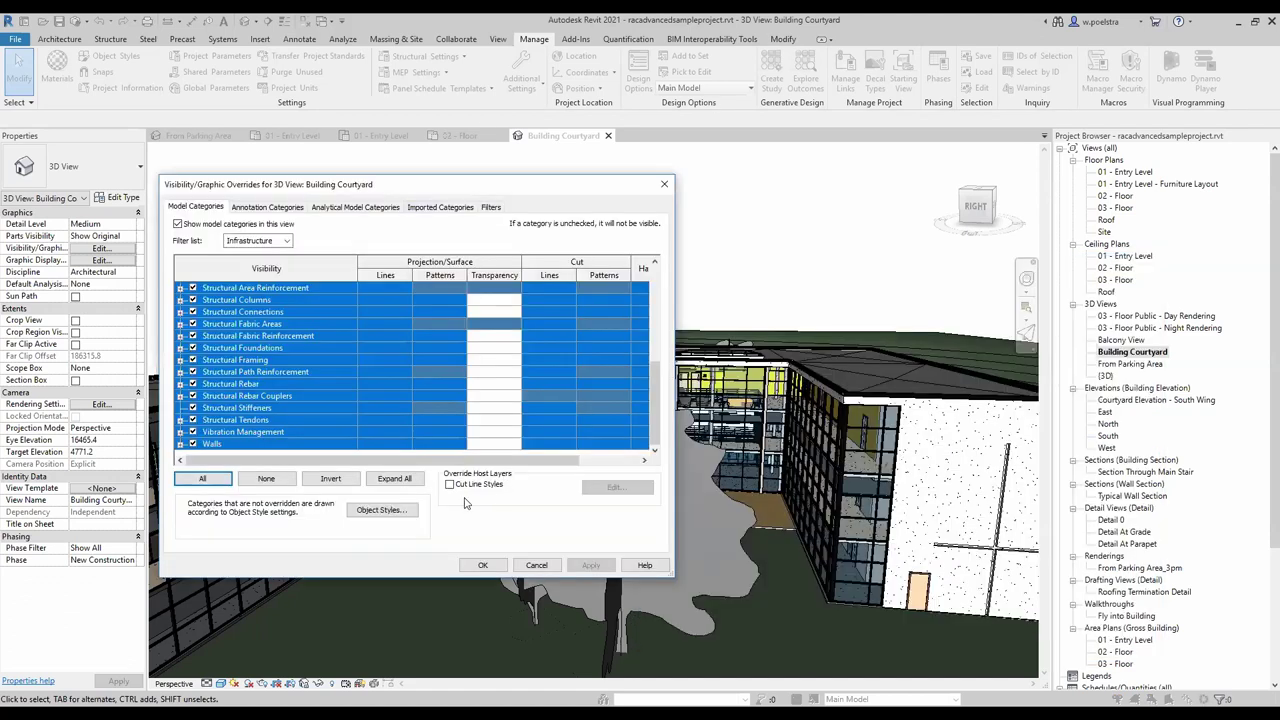
Set 30% surface transparency for all selected categories, then apply and close the overrides
click(504, 350)
click(505, 350)
double_click(508, 377)
text(30)
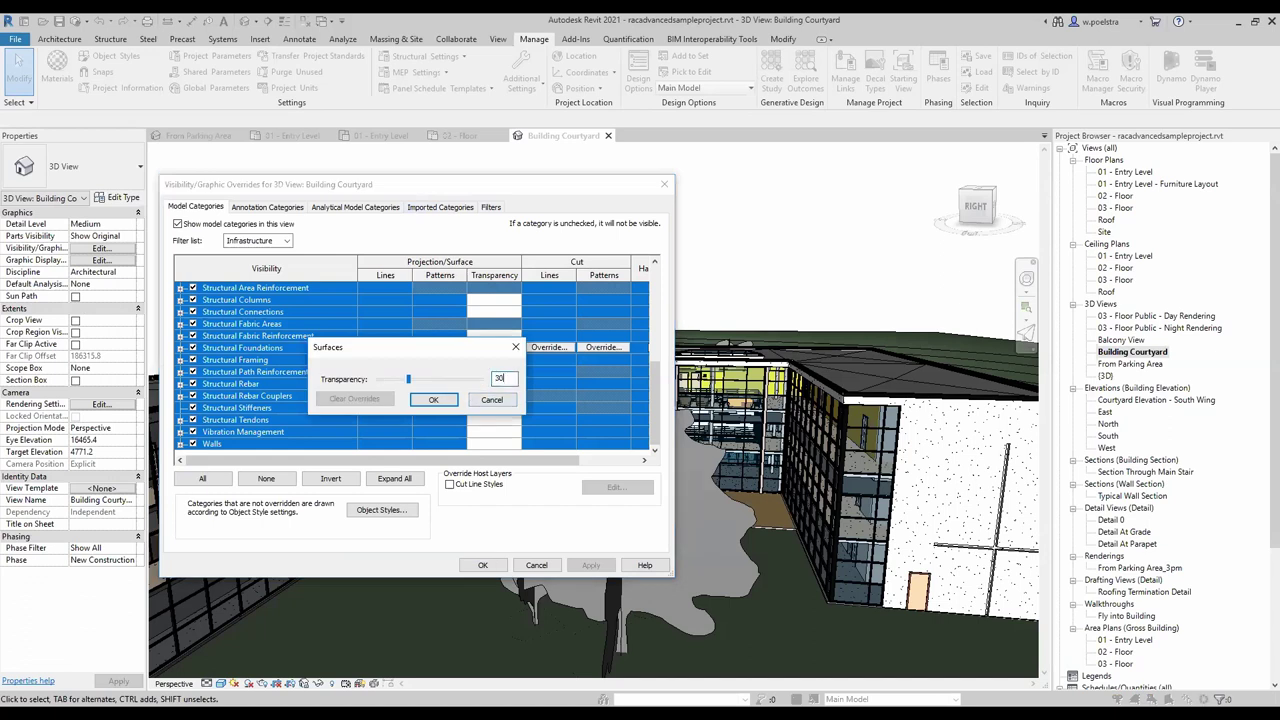
click(432, 401)
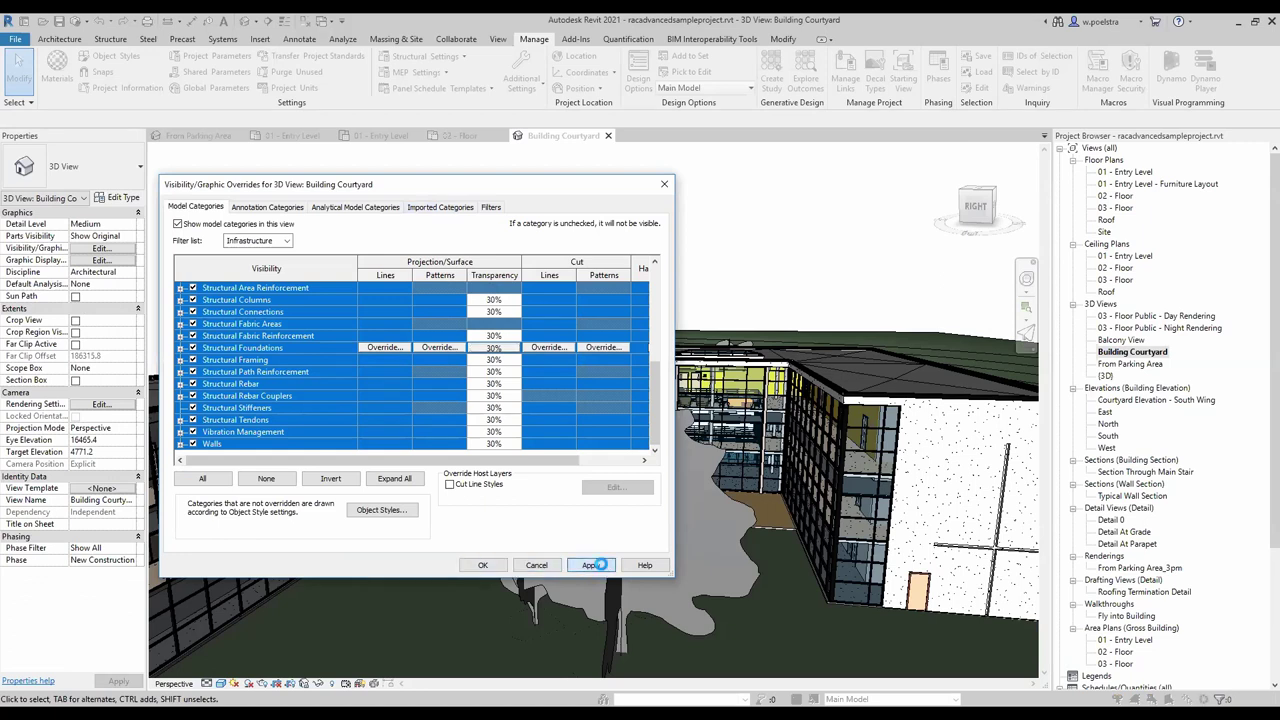
click(591, 565)
click(482, 566)
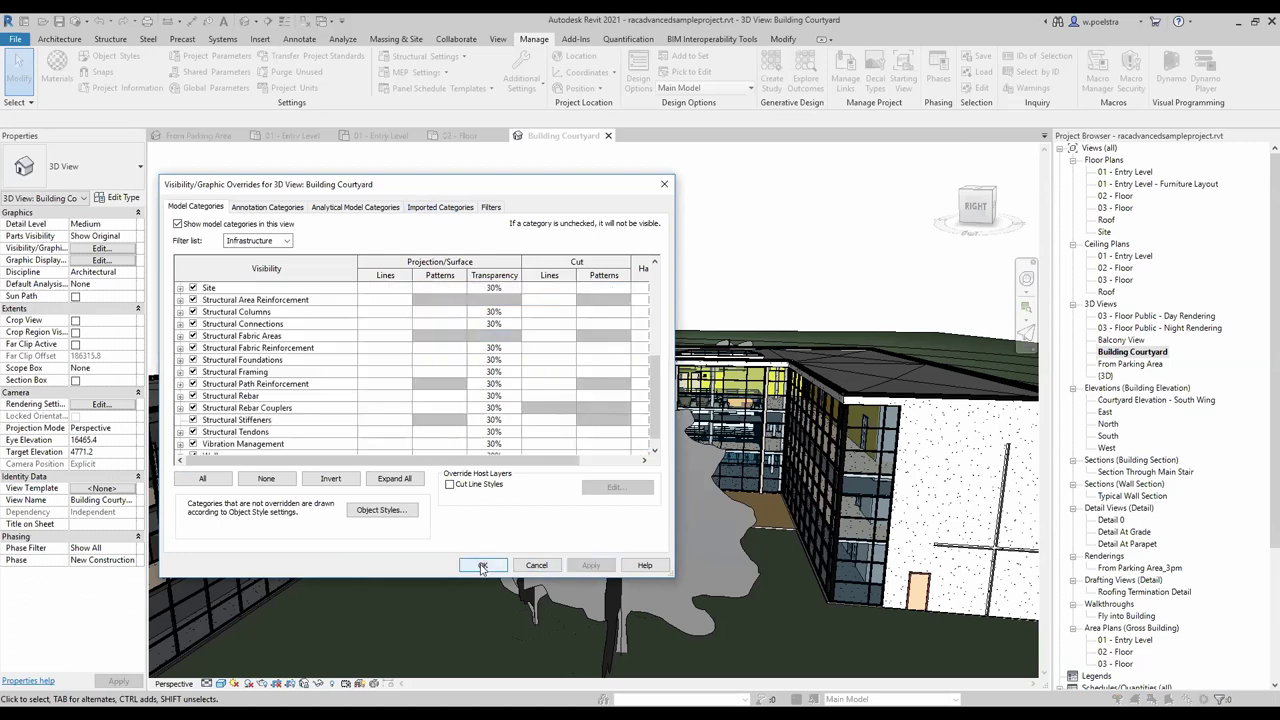
click(482, 566)
Zoom and orbit down to a low view of the semi-transparent courtyard
scroll(549, 456, down, 3)
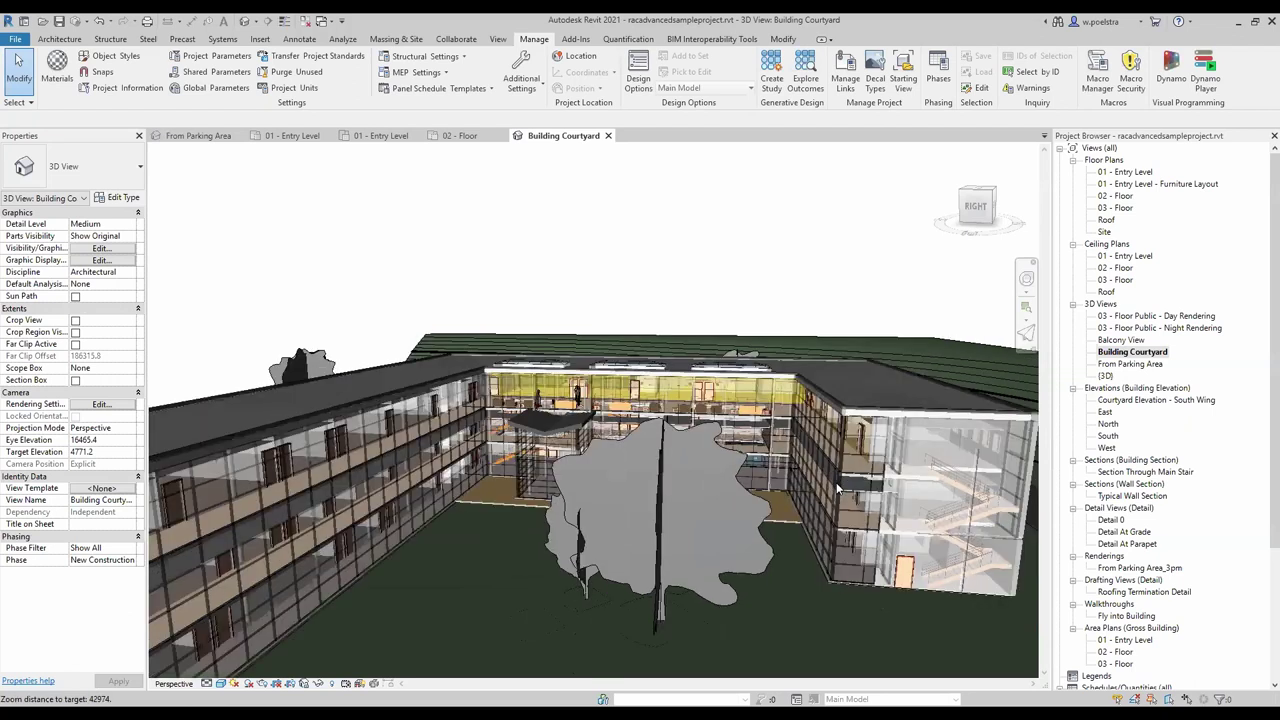
scroll(549, 456, up, 2)
scroll(530, 455, up, 2)
shift+middle_drag(515, 453, 223, 293)
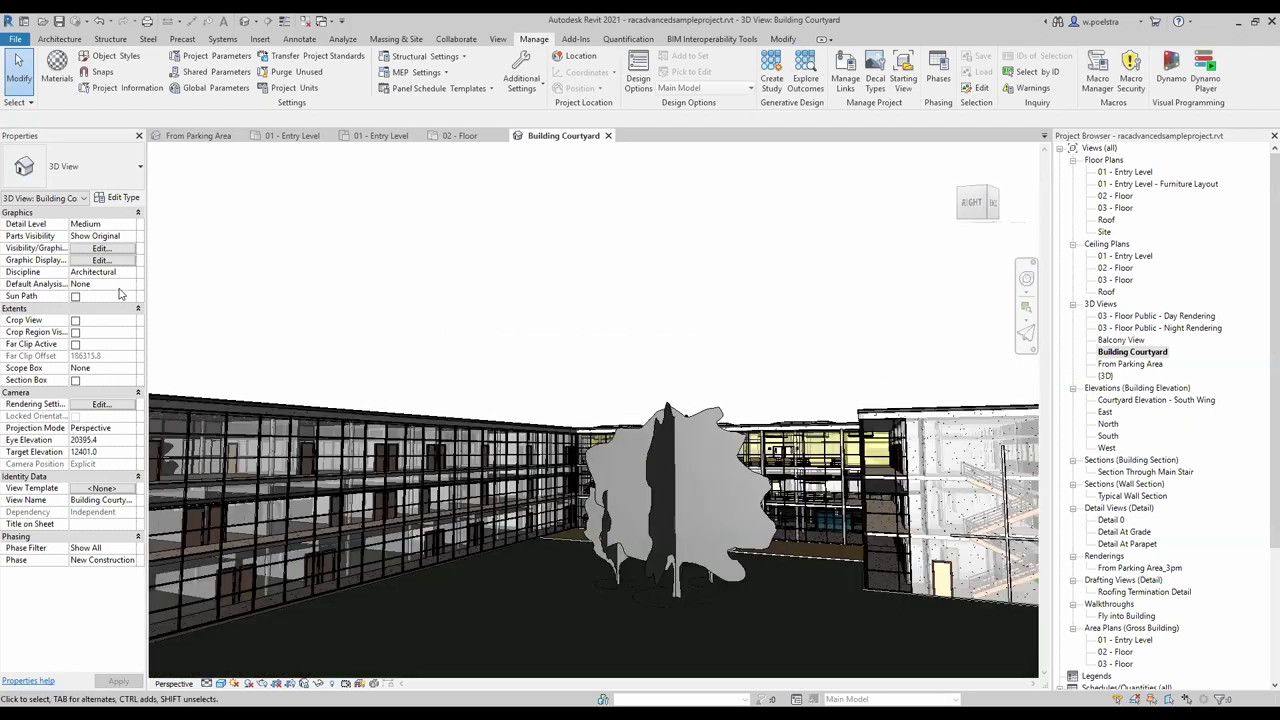
Reopen the visibility/graphics overrides, select all categories and remove their 30% surface transparency
click(101, 249)
click(210, 477)
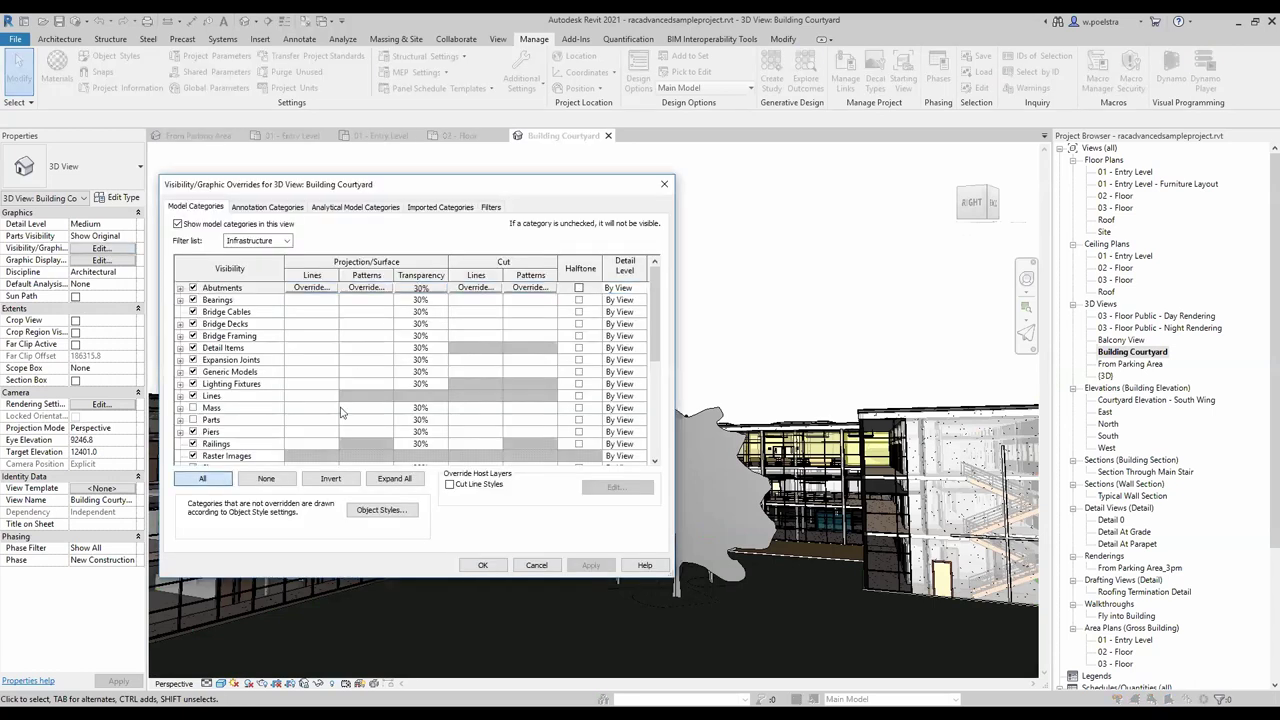
click(435, 289)
click(435, 289)
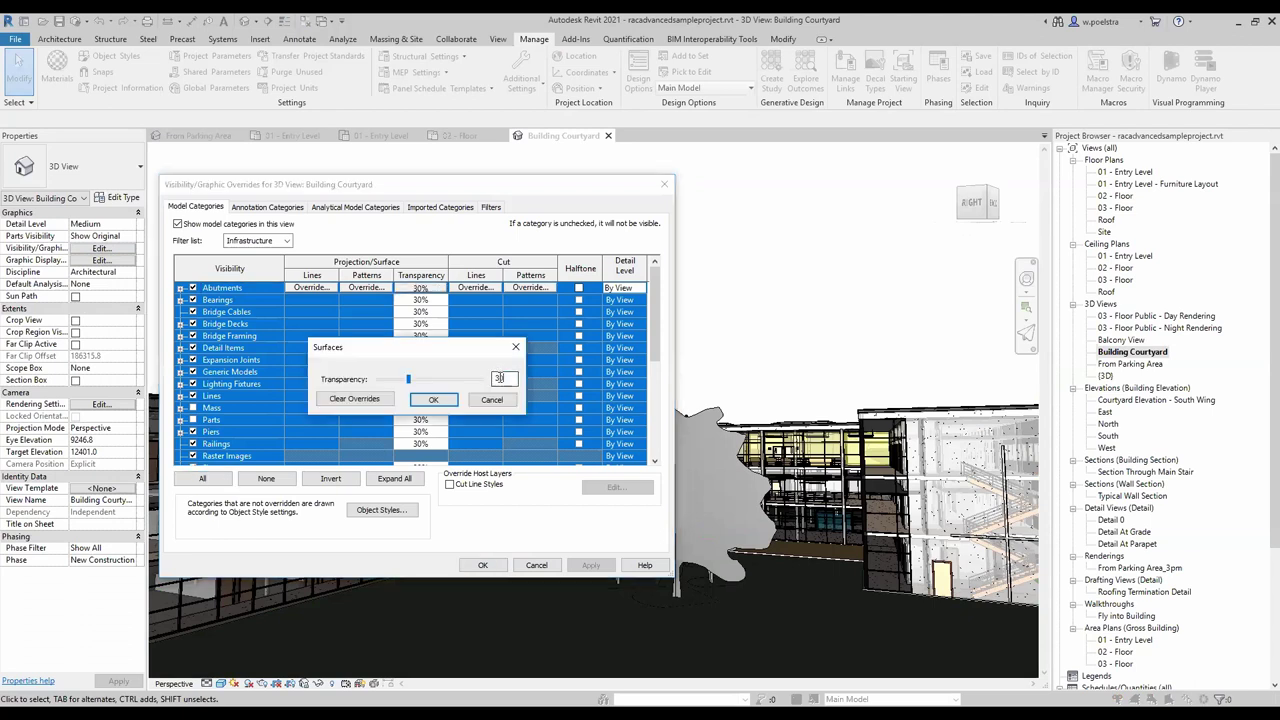
click(424, 400)
Give all categories a solid orange (RGB 255-128-064) surface pattern, then orbit up to a courtyard overview
click(365, 289)
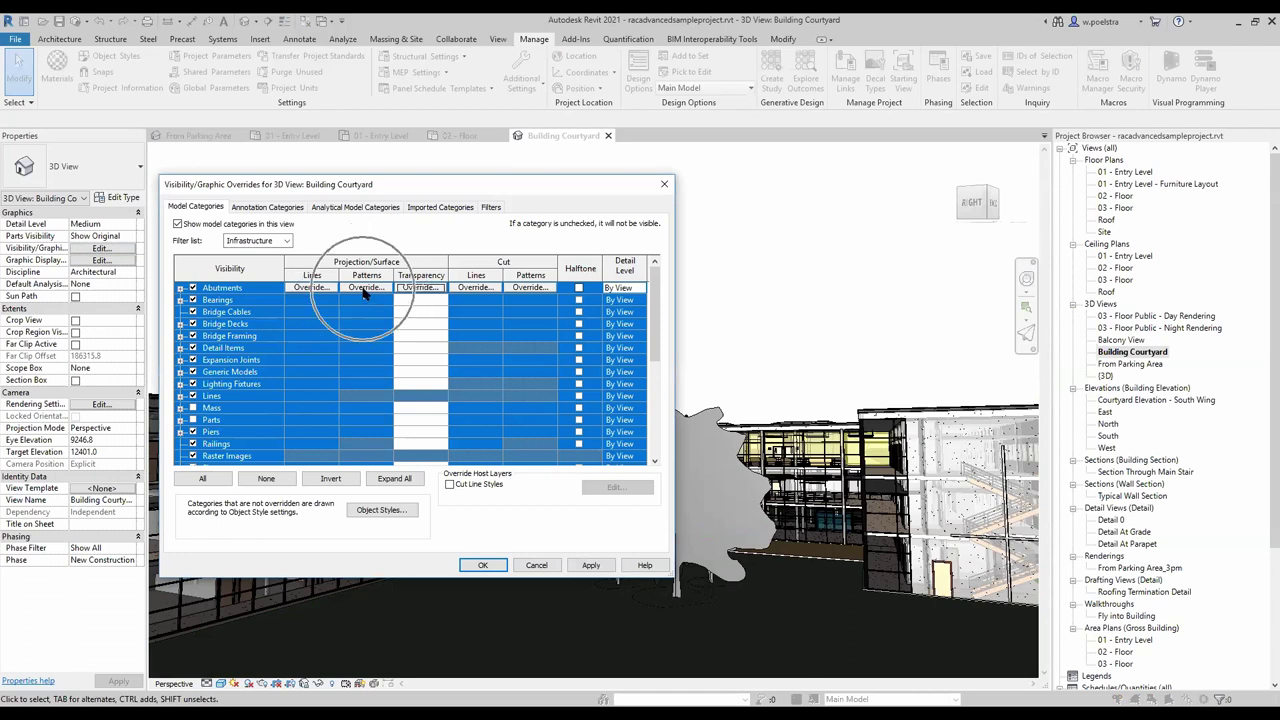
click(374, 292)
click(440, 338)
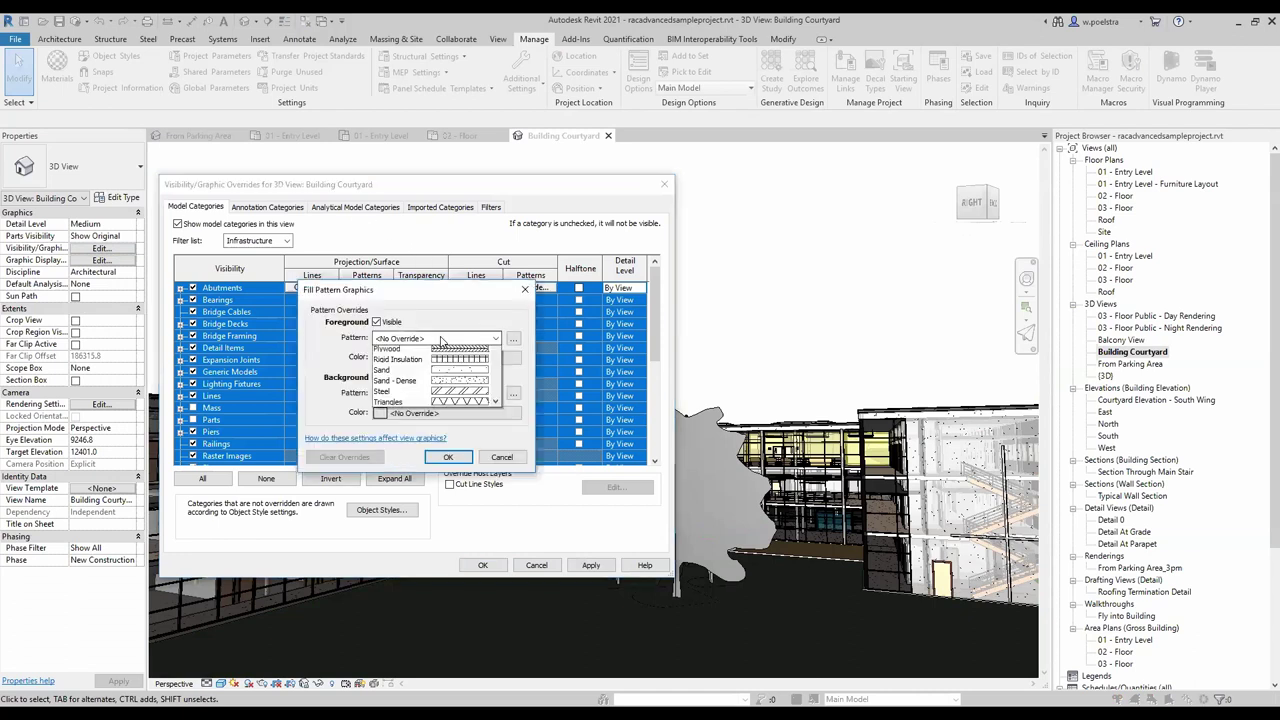
click(425, 362)
click(426, 357)
click(295, 314)
click(479, 494)
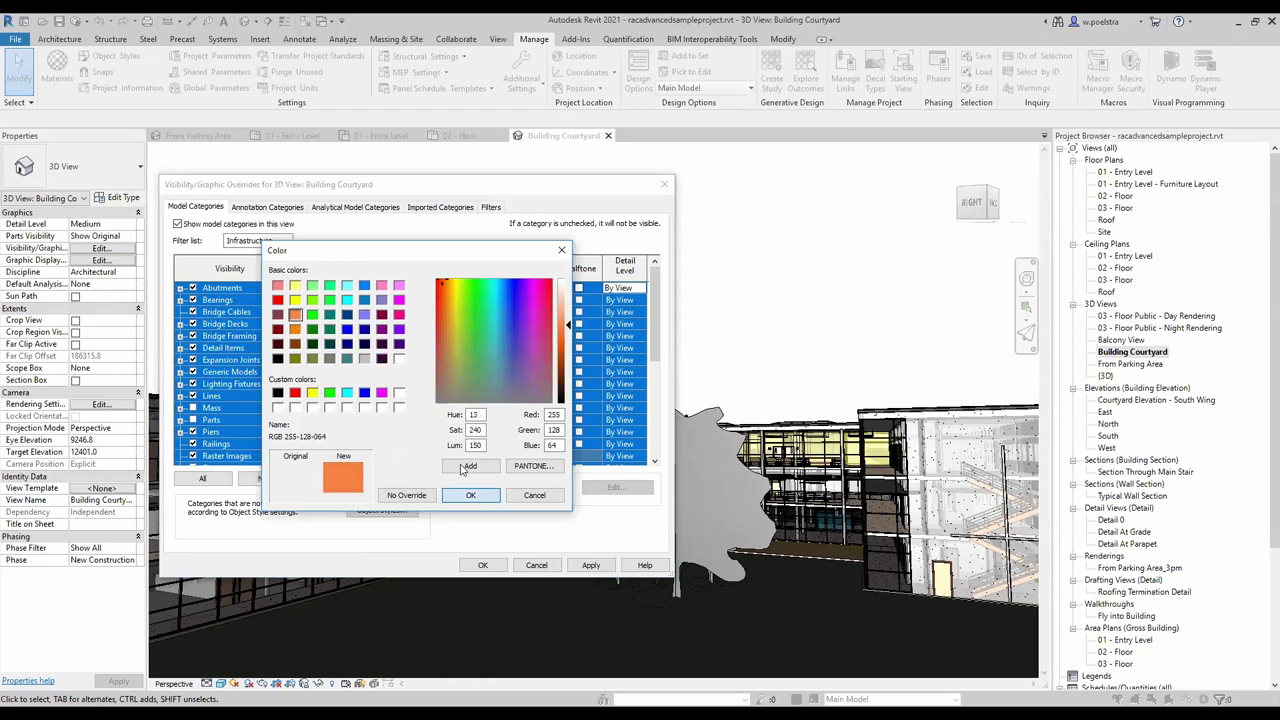
click(450, 455)
click(485, 566)
click(485, 566)
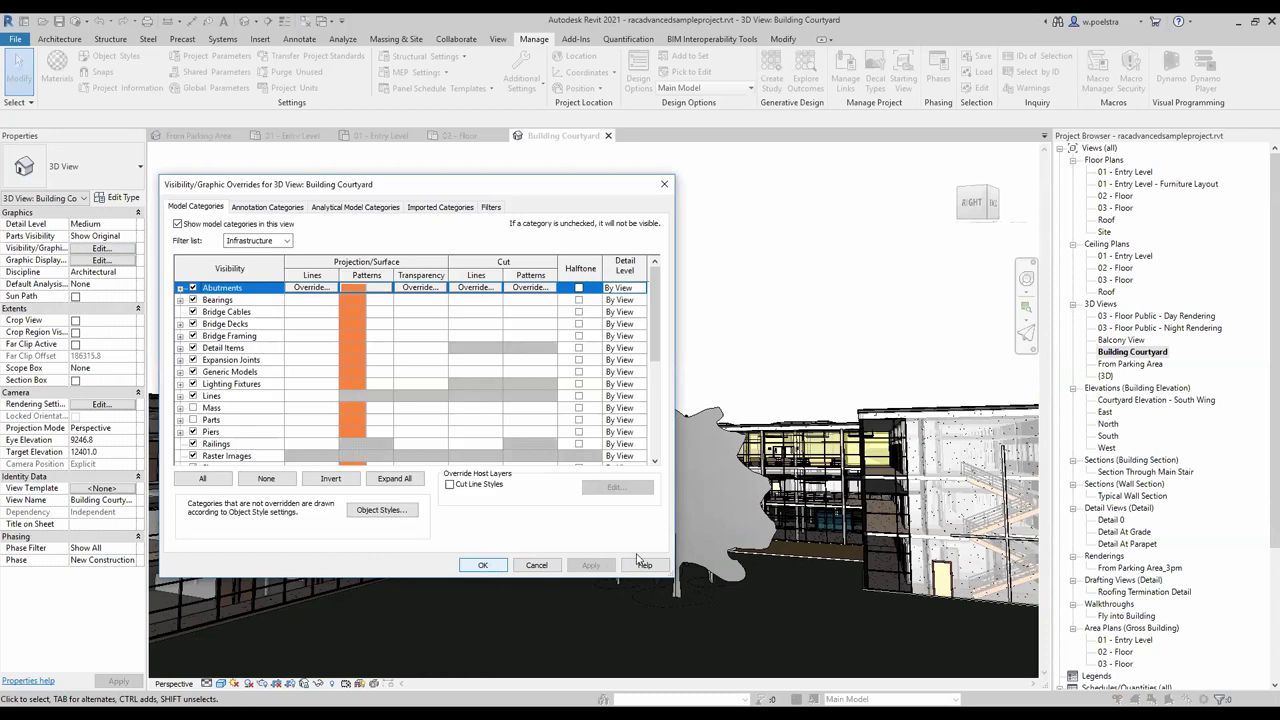
shift+middle_drag(521, 575, 580, 608)
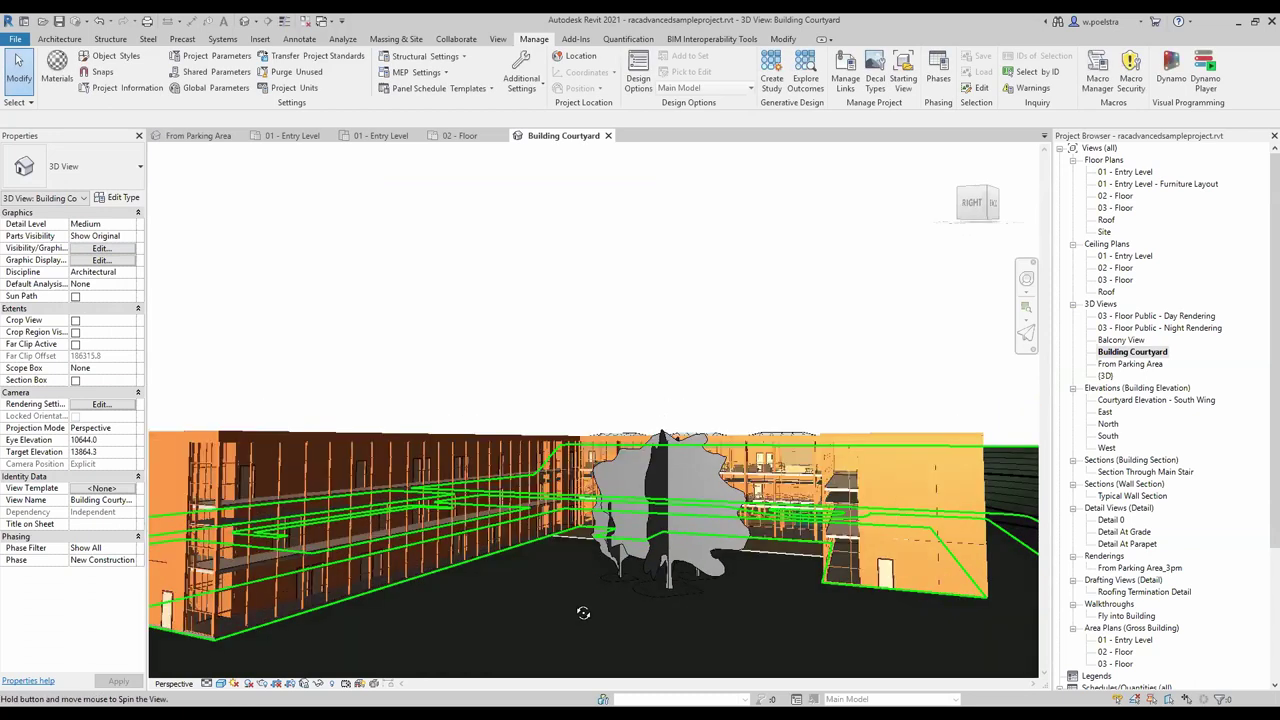
mouse_move(702, 611)
shift+middle_down()
mouse_move(777, 594)
mouse_move(803, 569)
mouse_move(704, 593)
mouse_move(552, 599)
shift+middle_up()
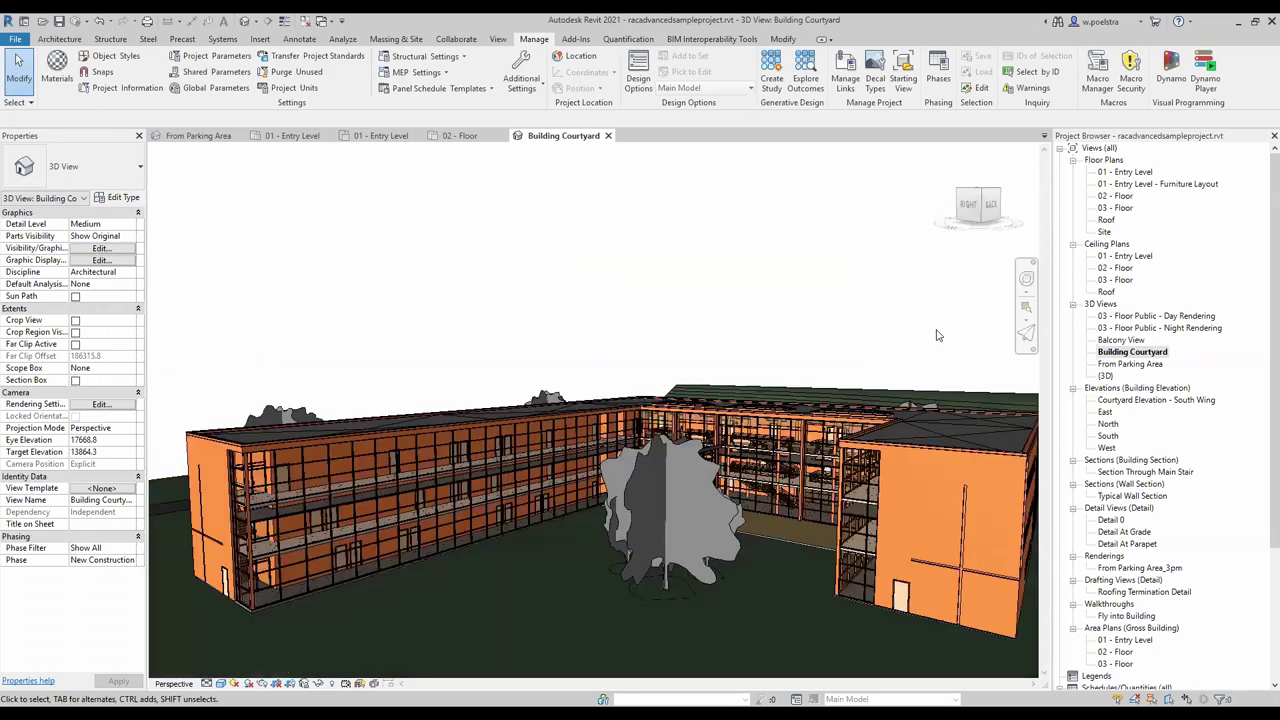
Reset the surface pattern override on all model categories to <No Override>
click(100, 248)
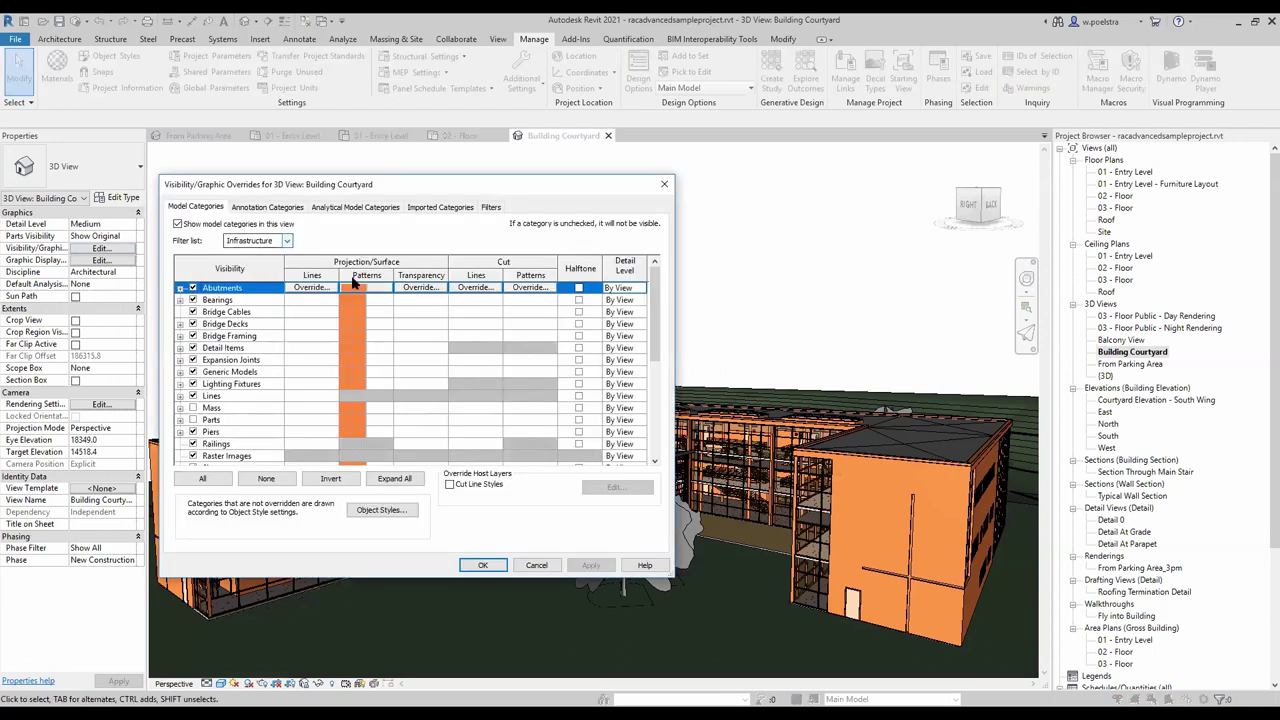
click(205, 479)
click(378, 289)
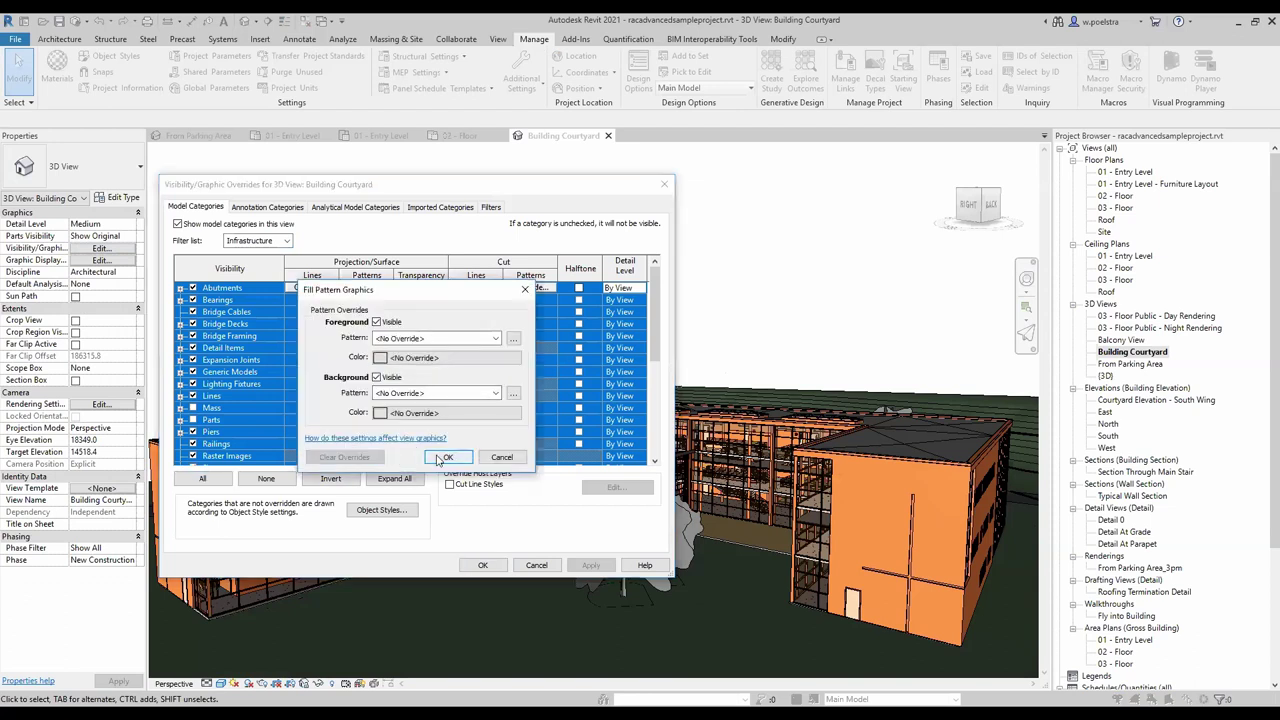
click(444, 458)
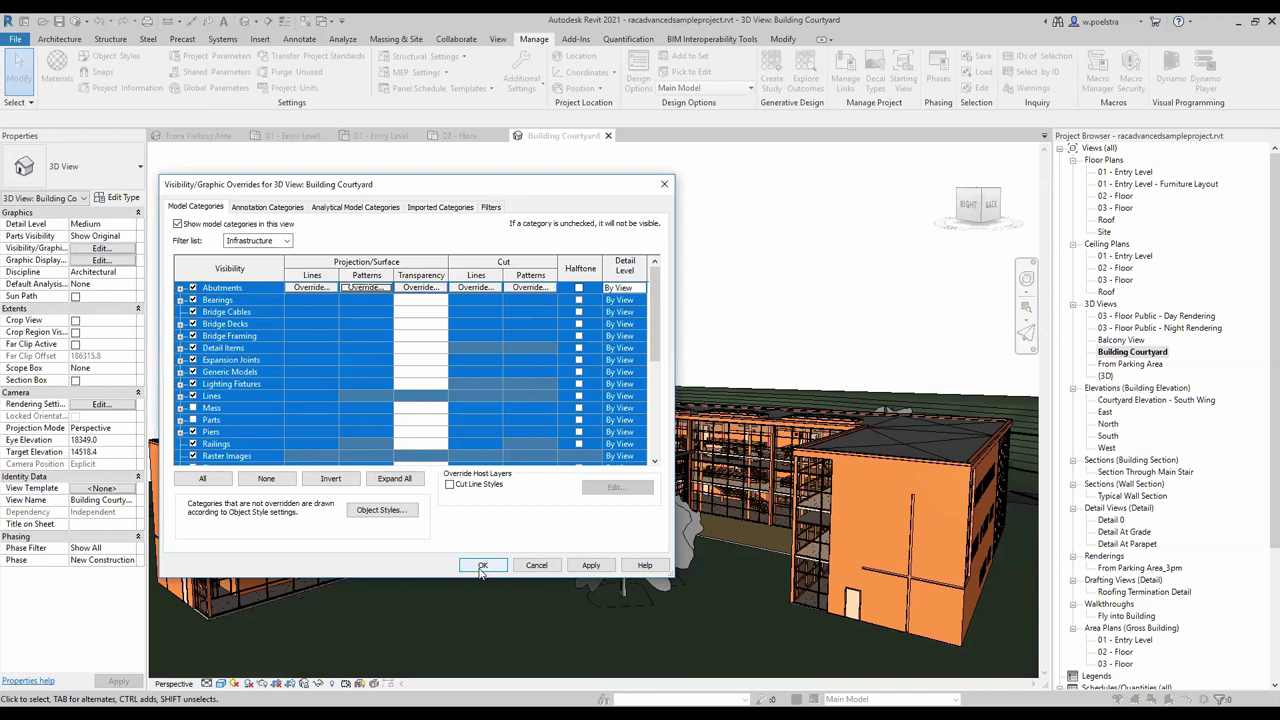
Re-include Architecture, Structure, Mechanical, Electrical and Piping in the discipline filter and close the overrides
click(284, 207)
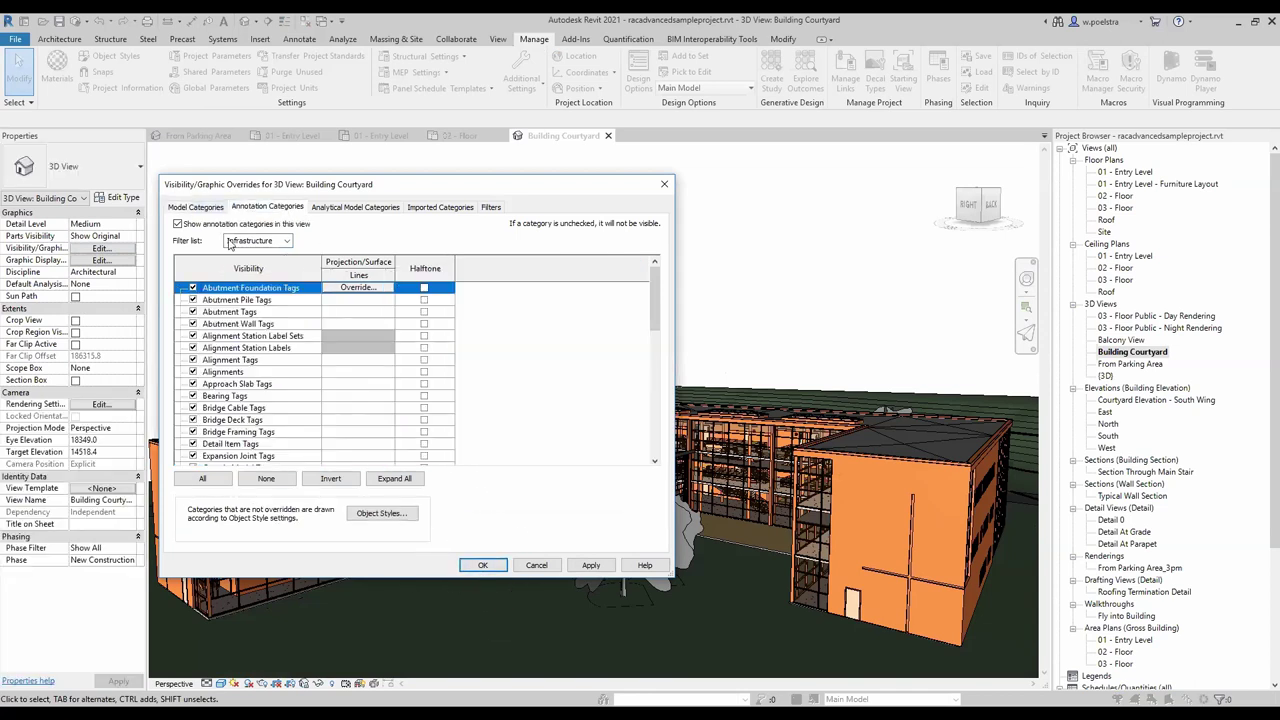
click(287, 241)
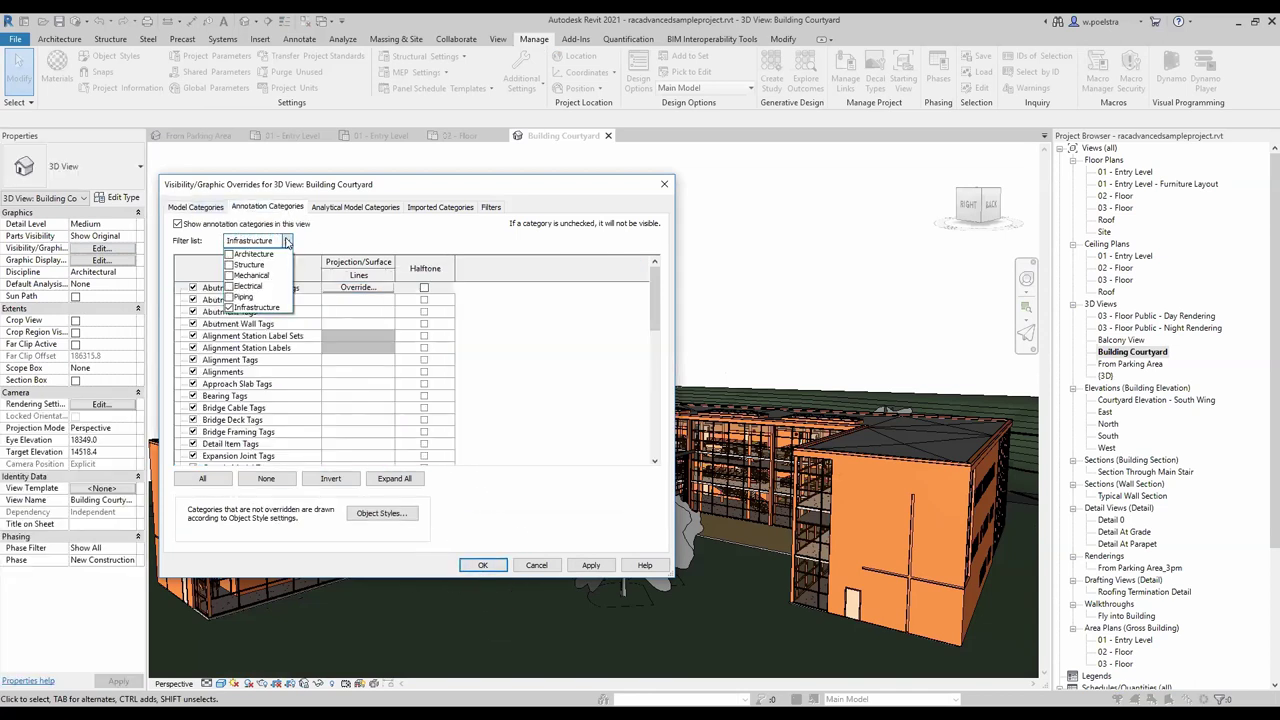
click(215, 208)
click(208, 207)
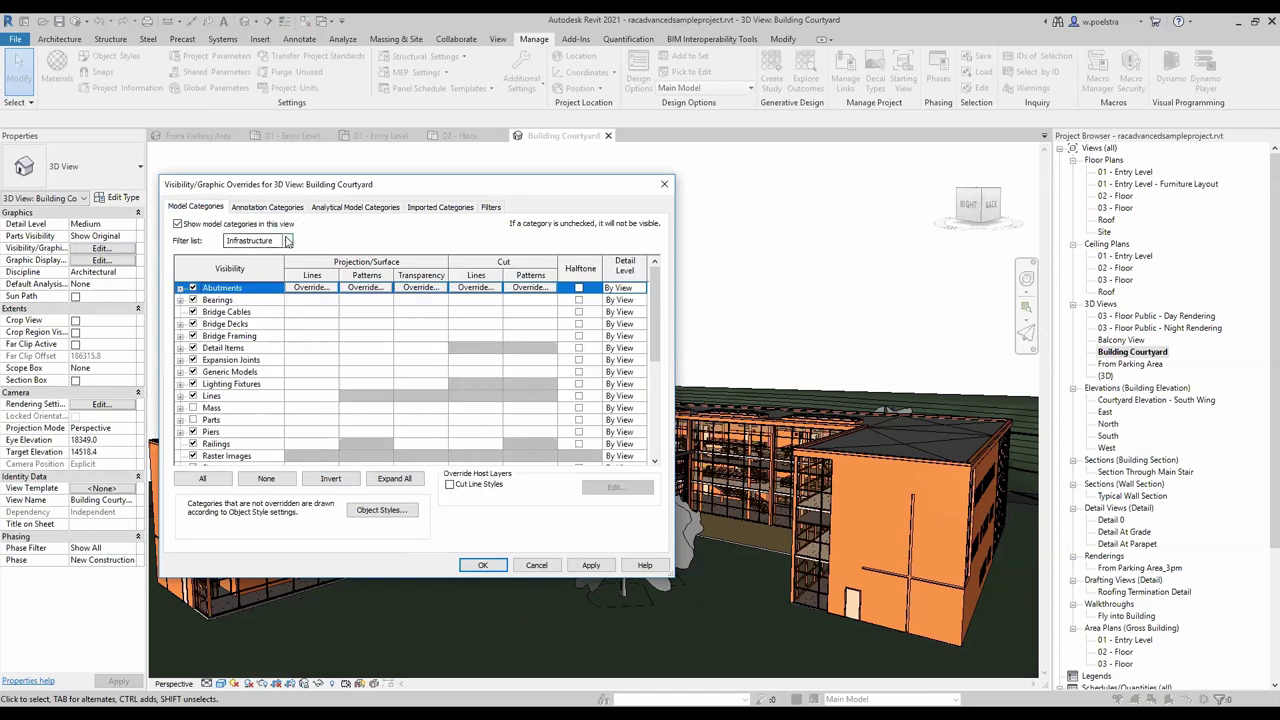
click(287, 241)
click(230, 254)
click(230, 264)
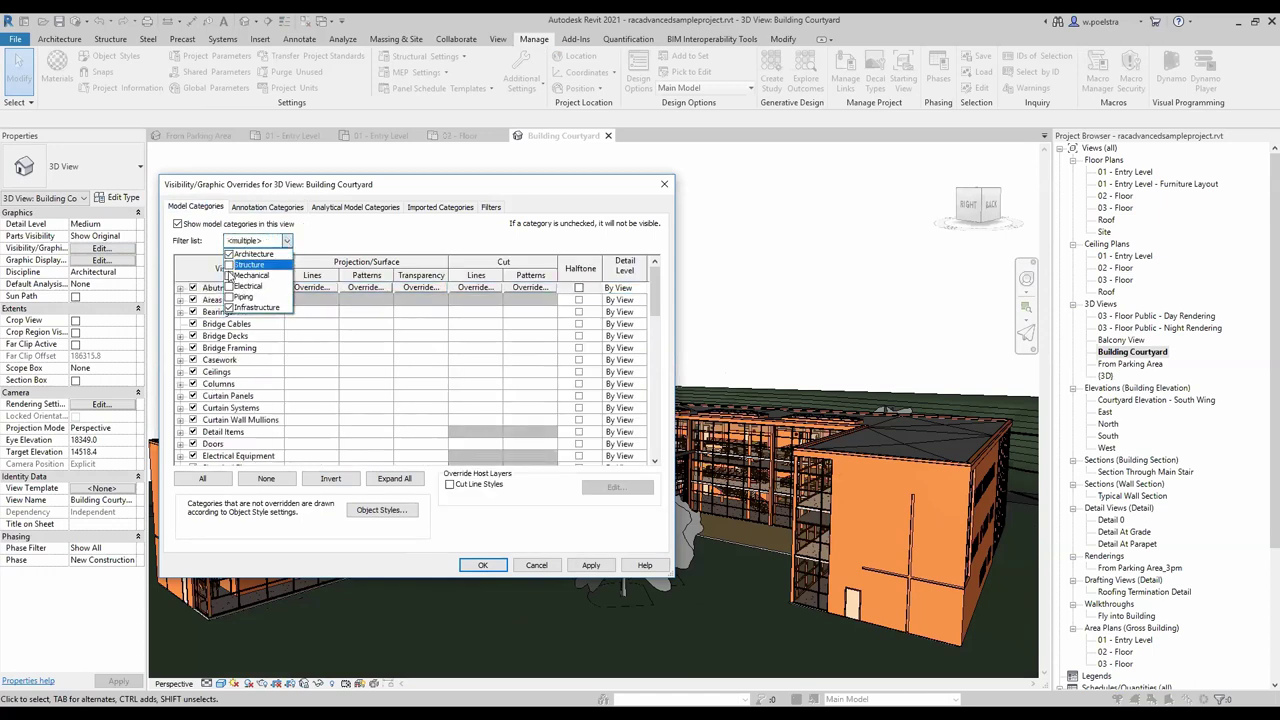
click(230, 275)
click(230, 286)
click(230, 297)
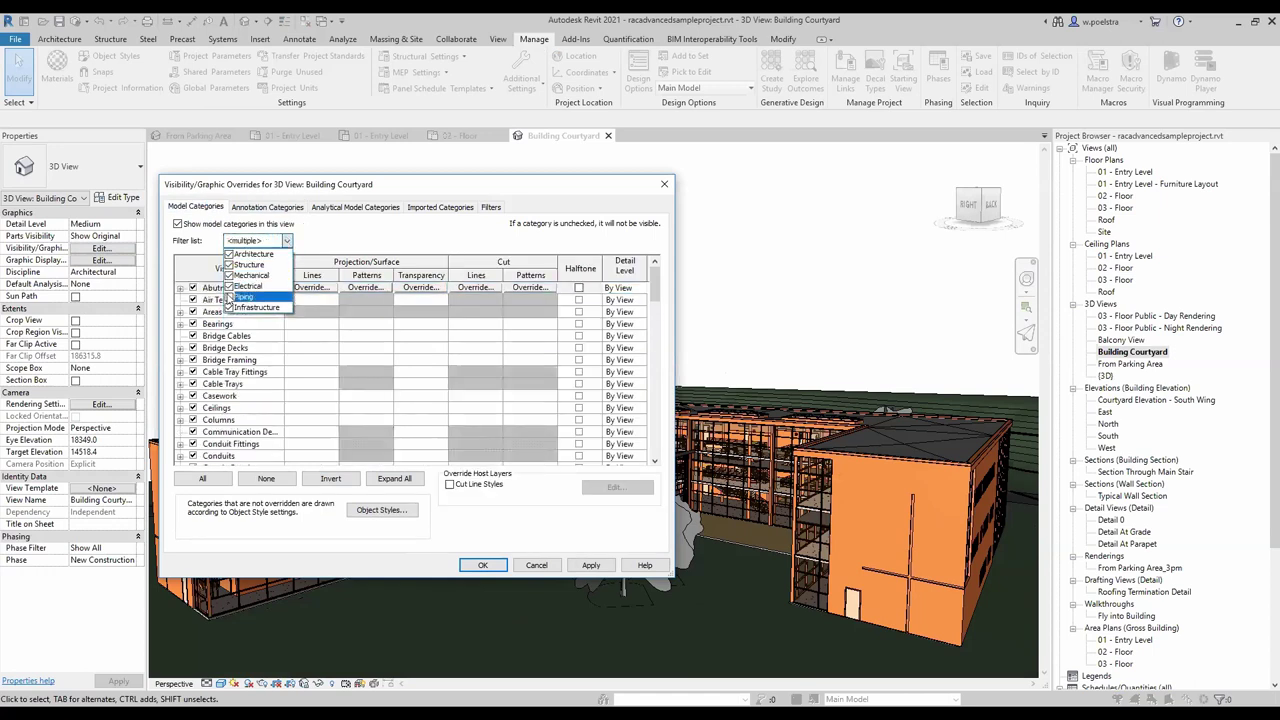
click(478, 566)
click(482, 565)
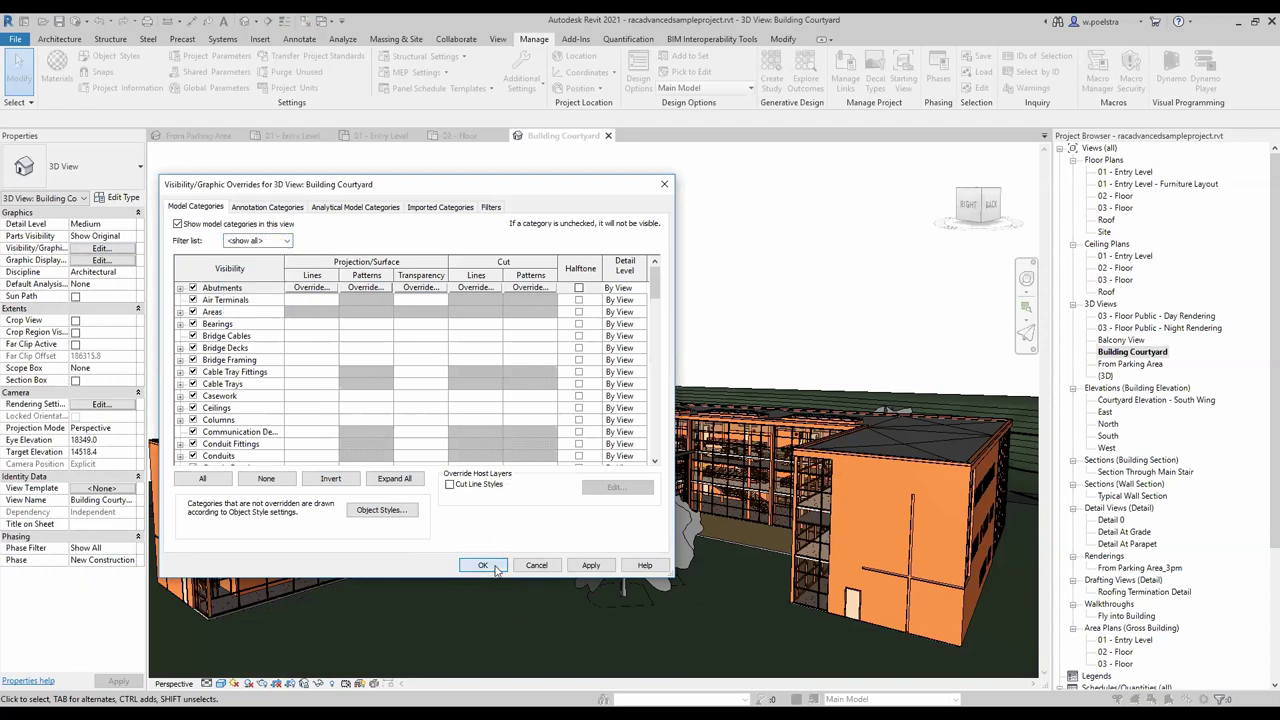
scroll(702, 366, down, 1)
Zoom the courtyard 3D view out and back in, then bring up the Analyze ribbon tools
scroll(819, 377, down, 1)
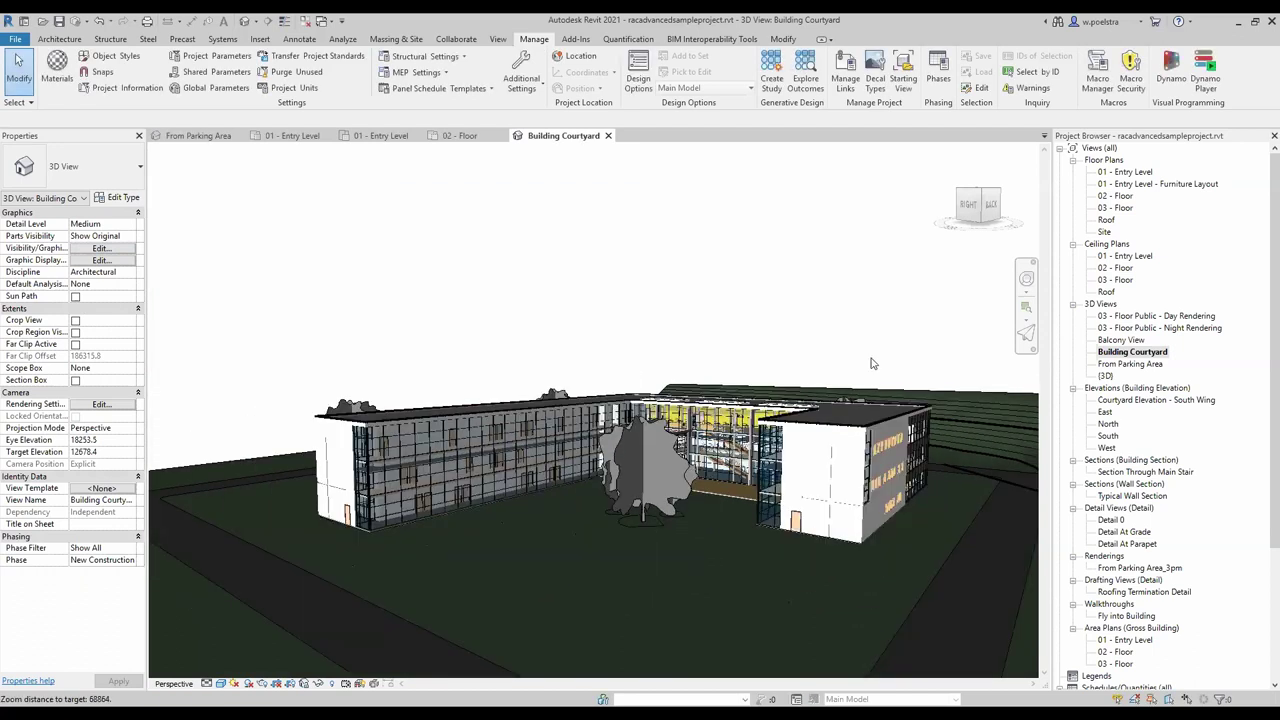
scroll(871, 363, down, 1)
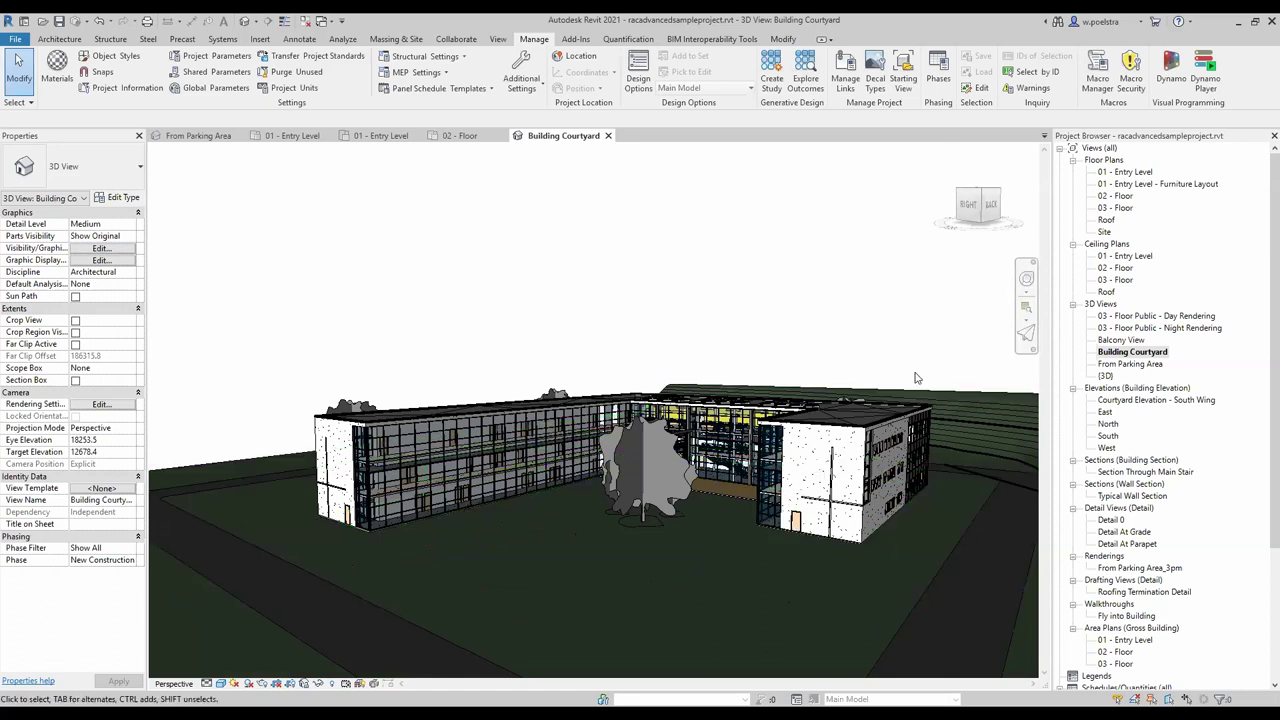
scroll(890, 362, up, 1)
scroll(864, 355, up, 1)
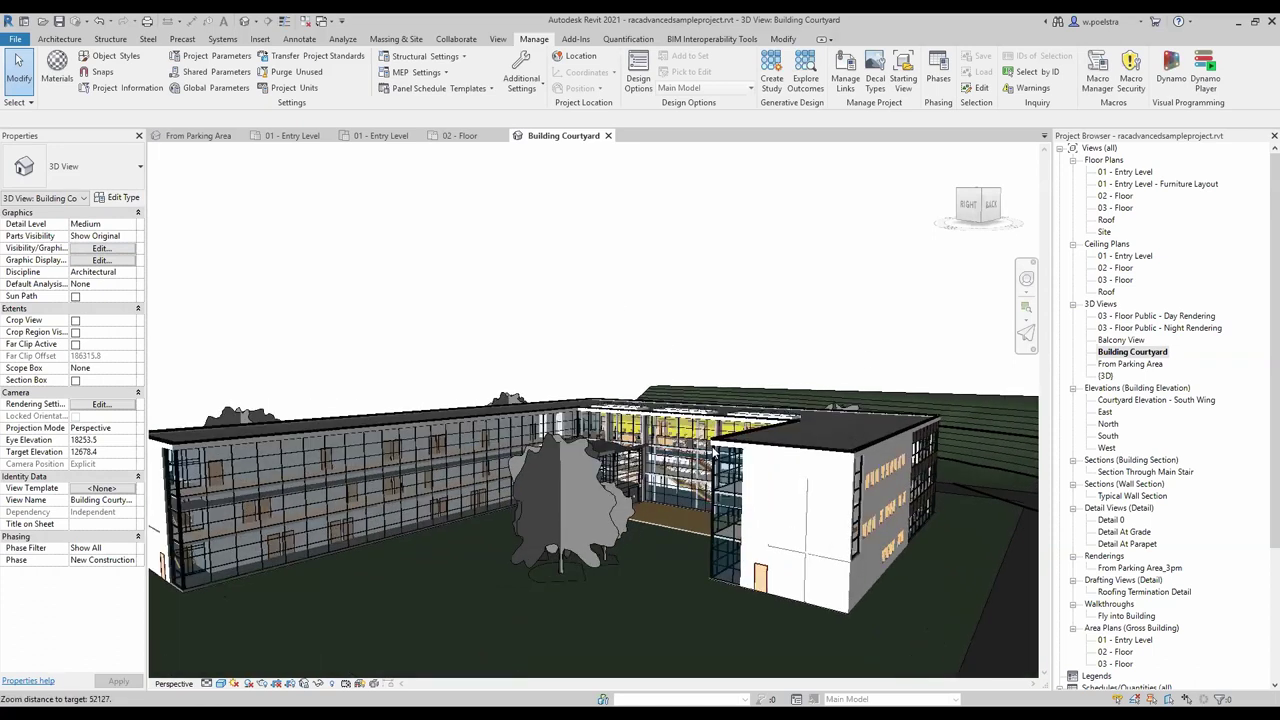
scroll(772, 418, down, 1)
scroll(770, 400, down, 1)
scroll(780, 397, down, 1)
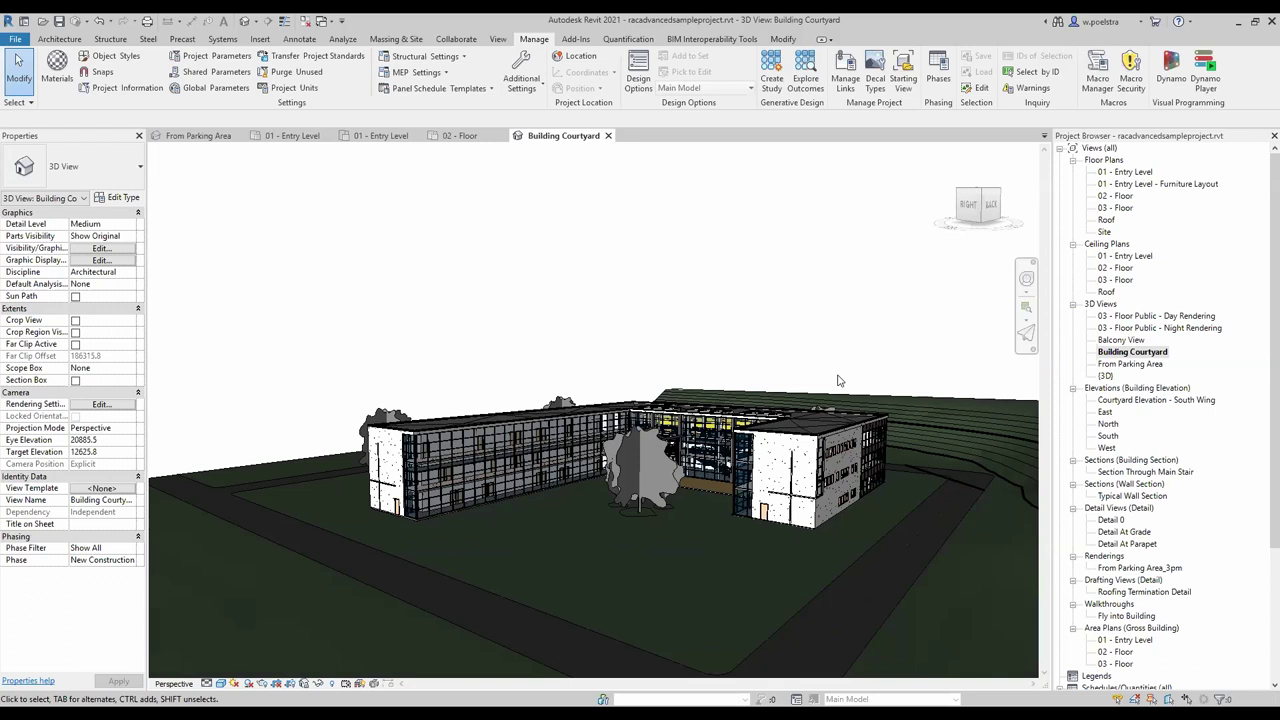
click(343, 40)
click(343, 40)
click(343, 40)
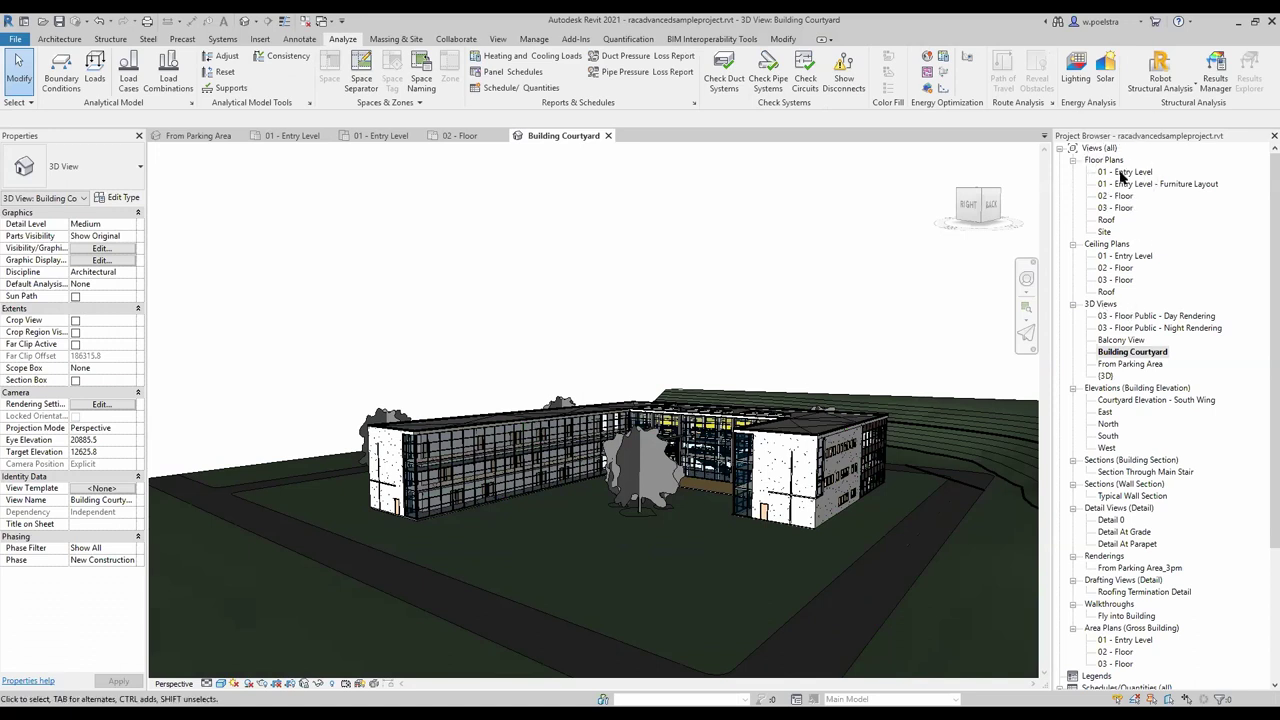
Open the 01 - Entry Level plan, start Path of Travel and zoom in toward the stairs
double_click(1122, 174)
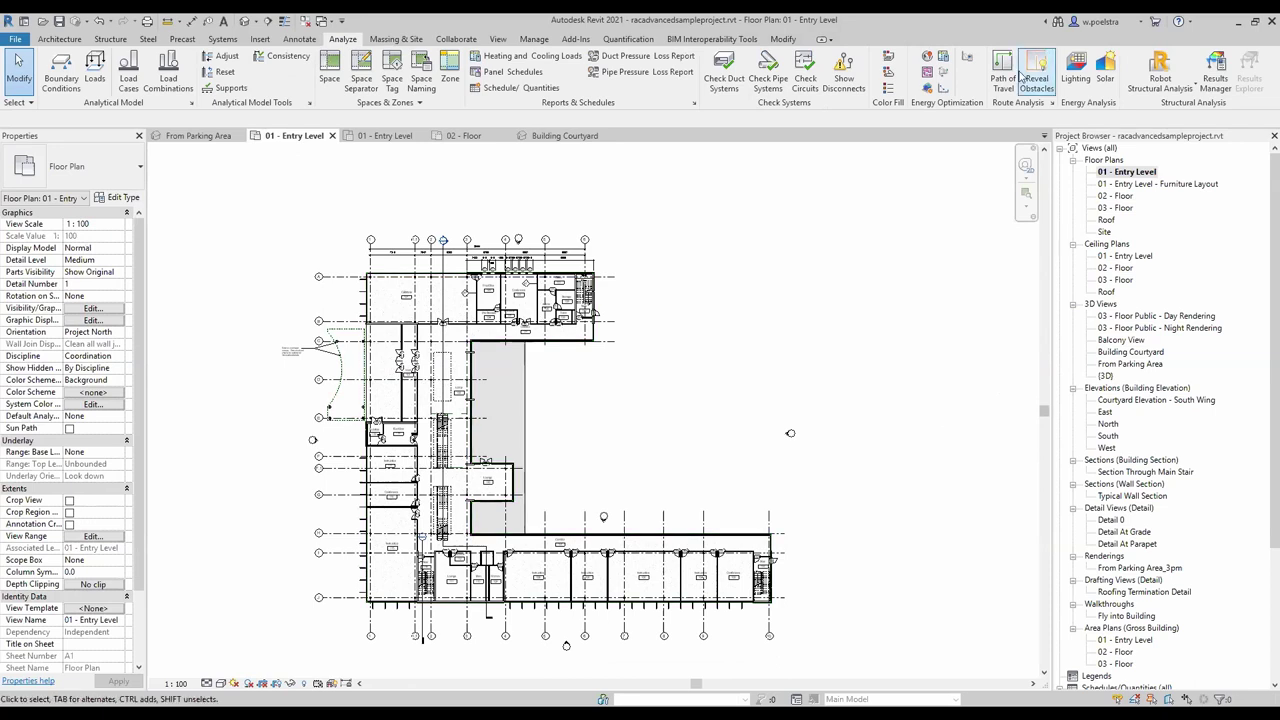
click(1003, 76)
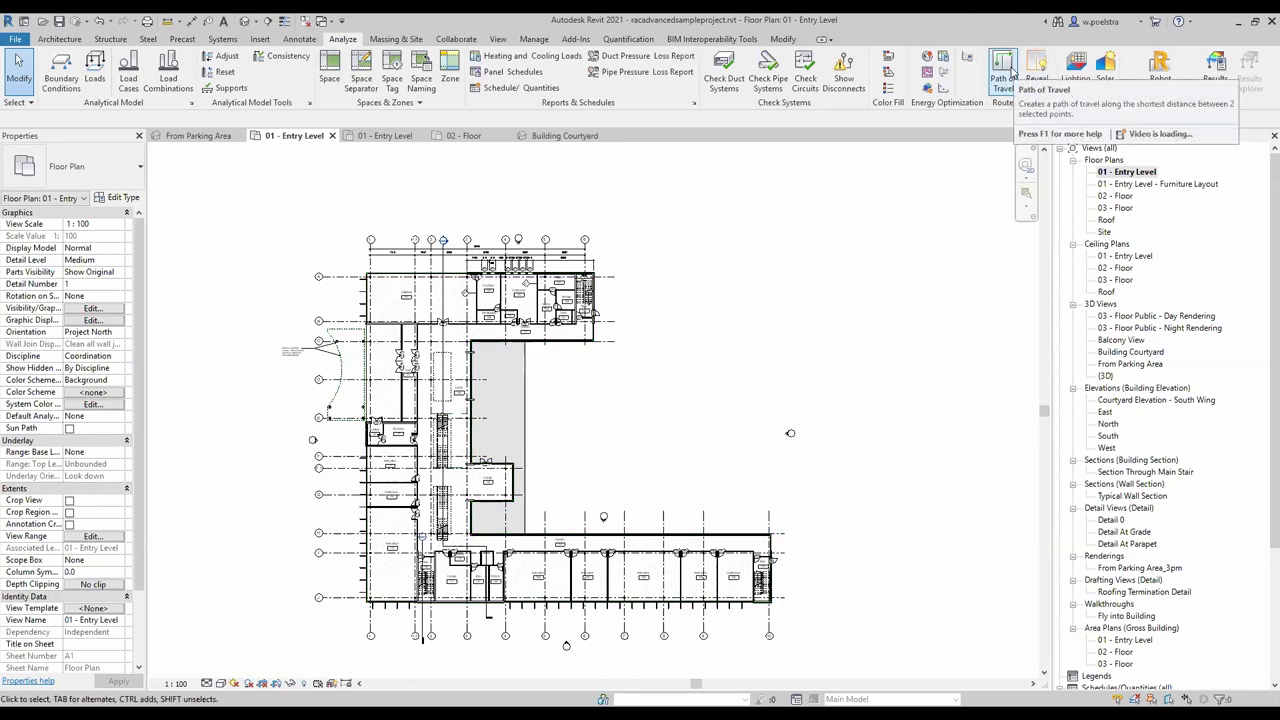
click(1004, 74)
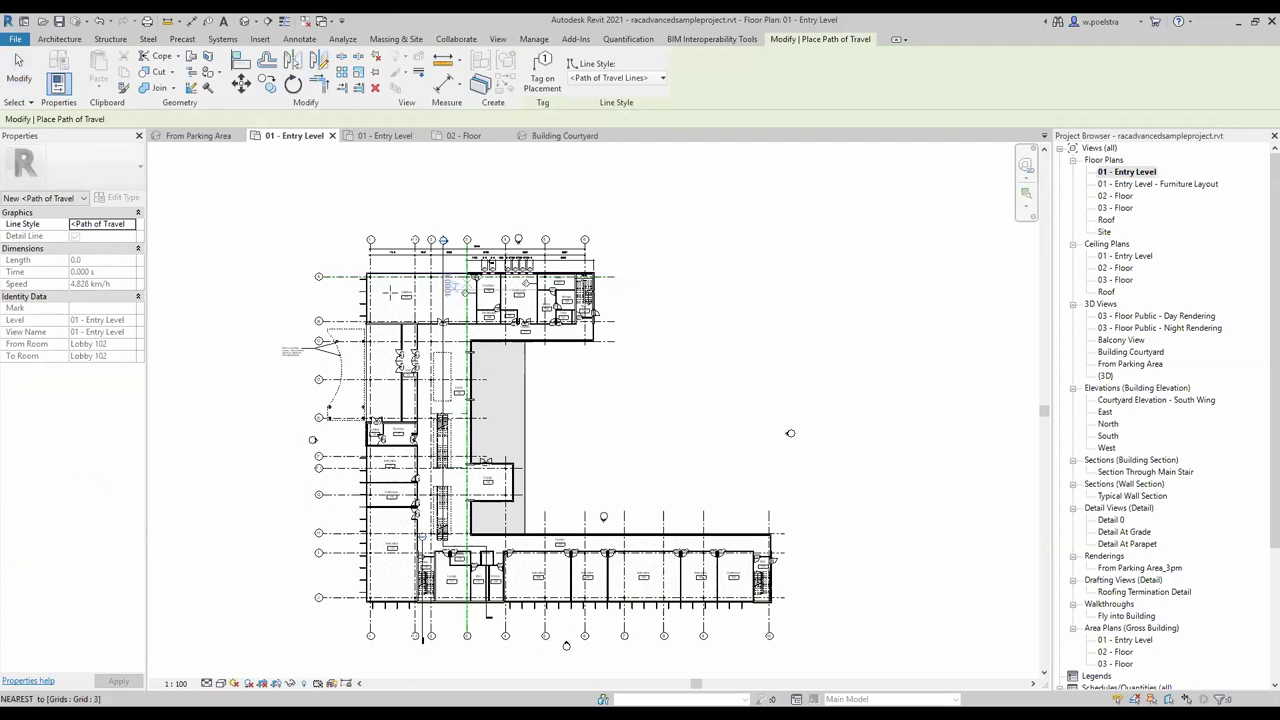
scroll(360, 293, up, 3)
scroll(438, 343, up, 3)
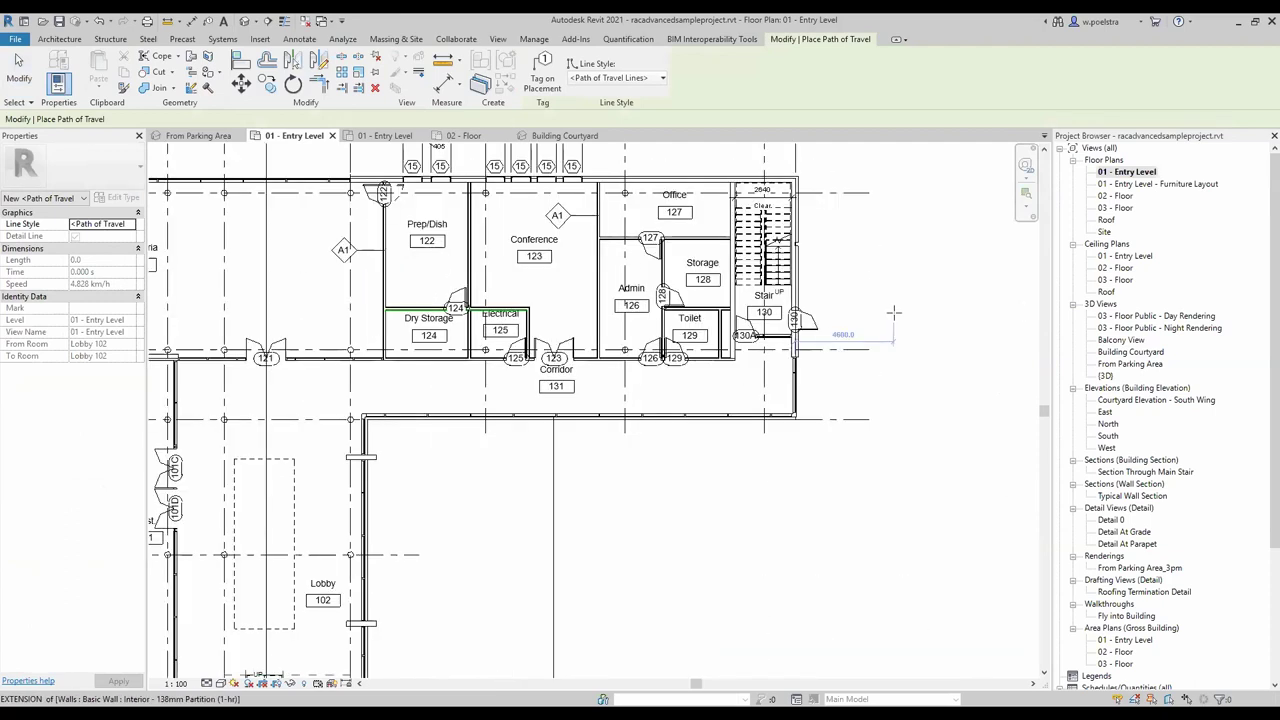
scroll(689, 313, up, 3)
scroll(689, 330, up, 1)
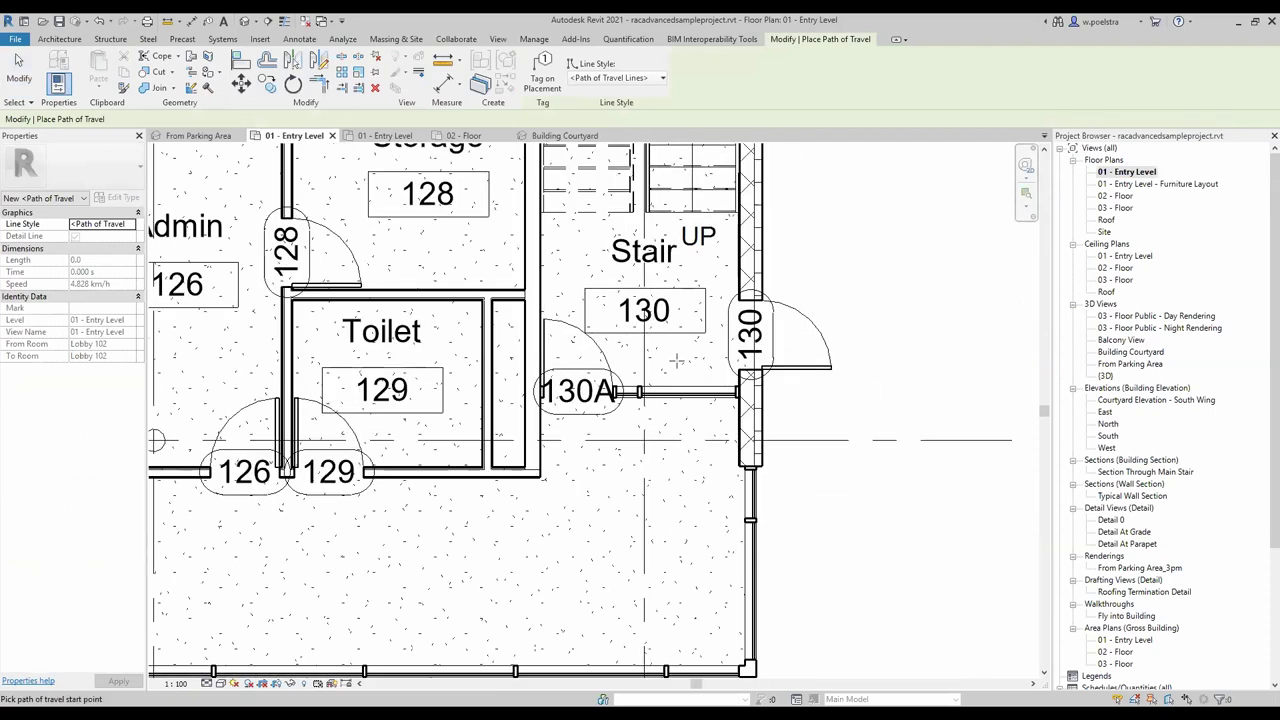
scroll(655, 442, down, 5)
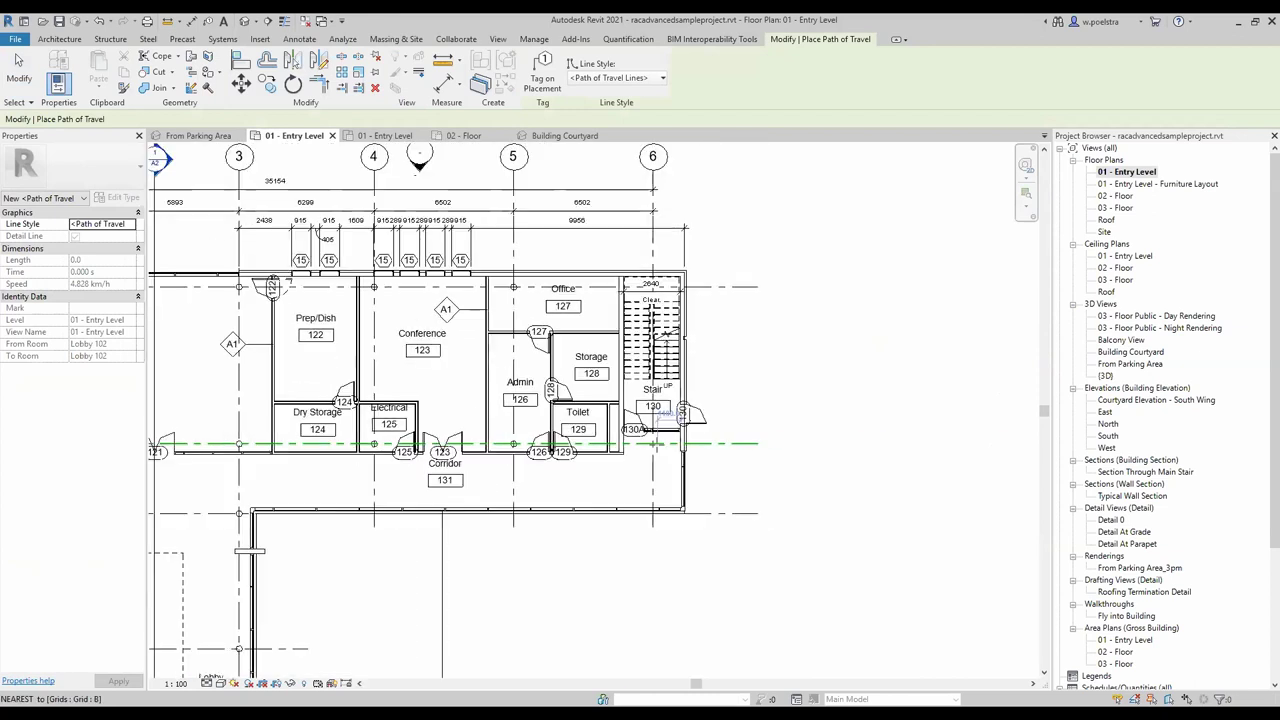
scroll(655, 442, down, 5)
scroll(731, 486, up, 3)
scroll(757, 449, up, 4)
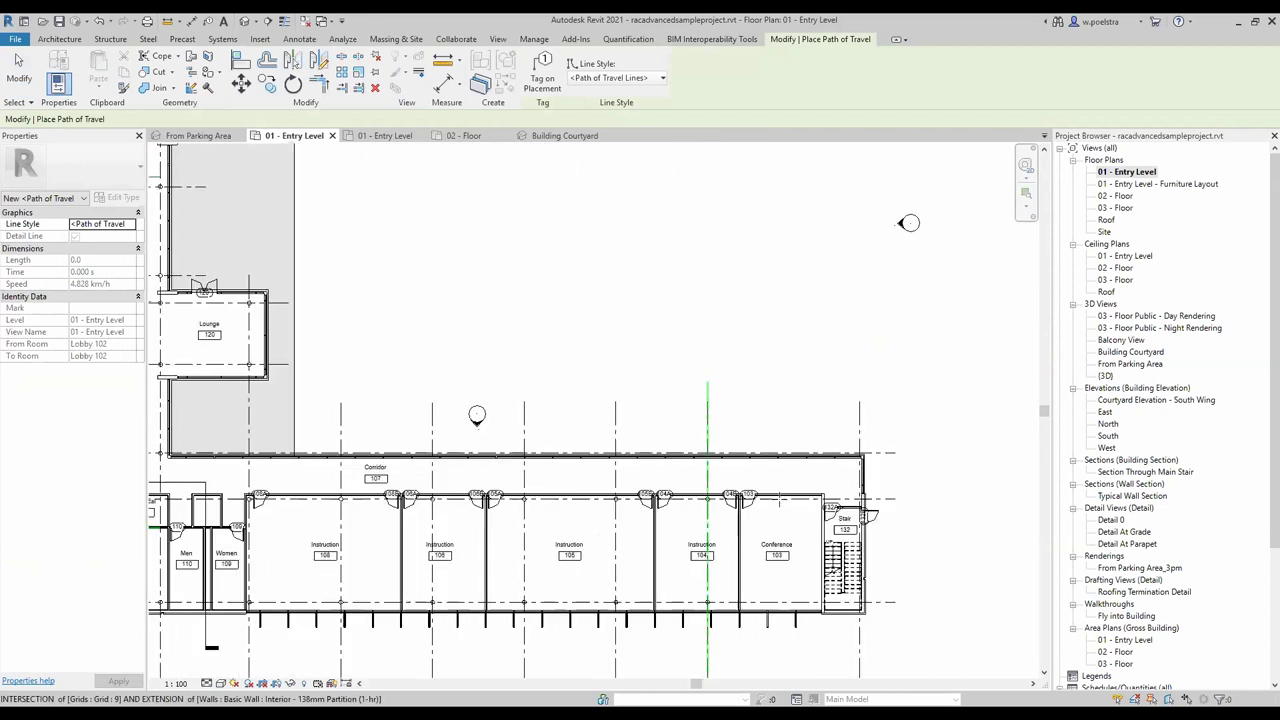
scroll(840, 500, up, 4)
End the path of travel at Stair 132, frame the L-shaped building and finish placing
click(877, 519)
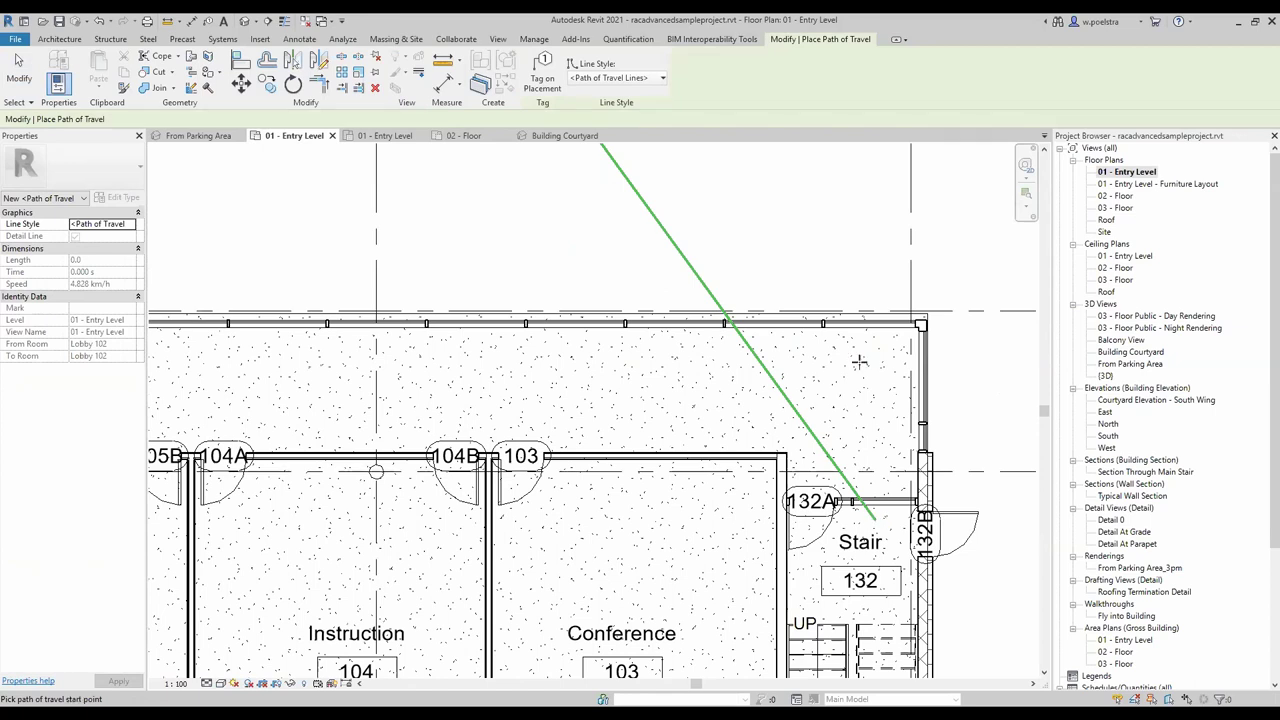
scroll(858, 361, down, 5)
scroll(736, 266, down, 1)
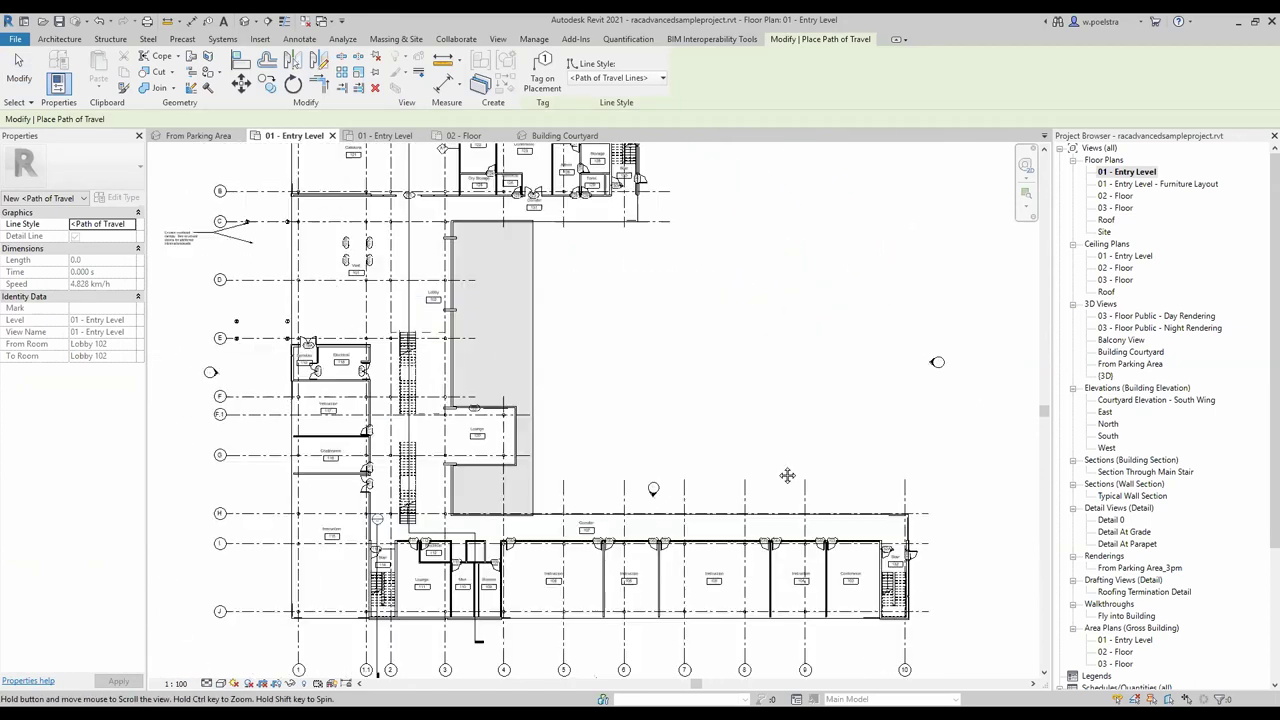
middle_drag(736, 266, 716, 334)
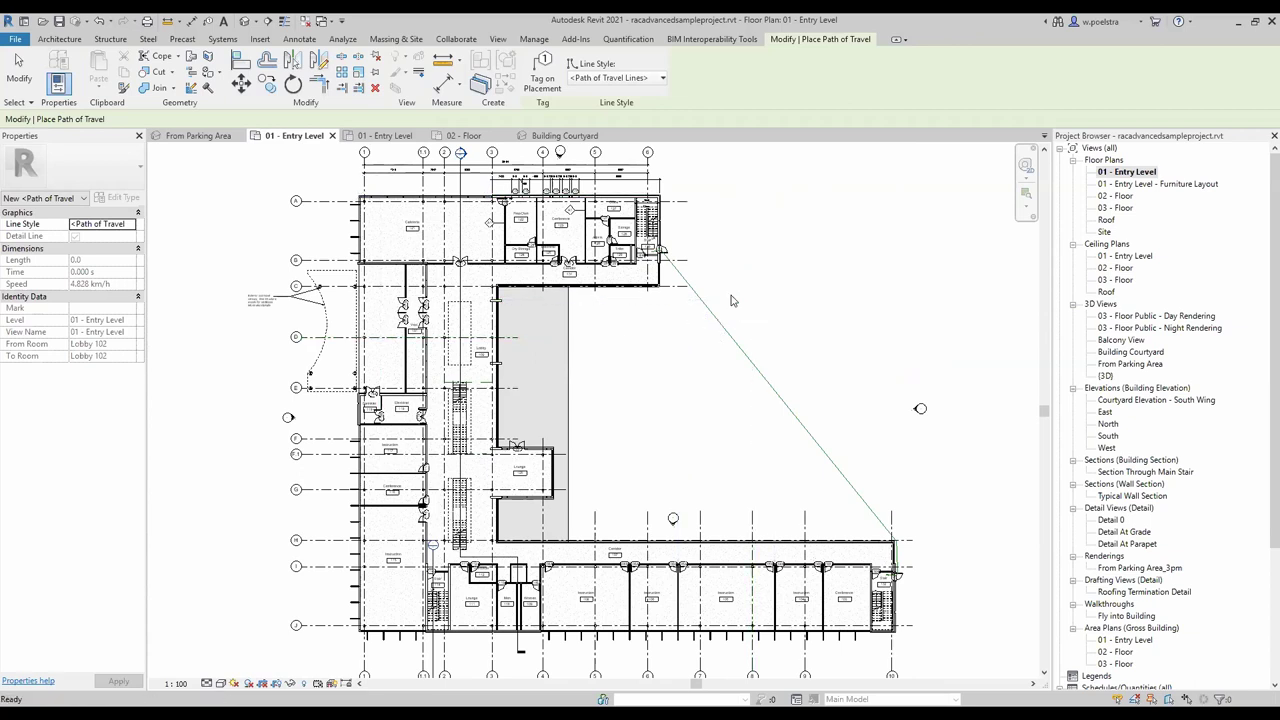
key(Escape)
key(Escape)
Add a first waypoint to the path of travel and reroute it near grid line 3
click(750, 367)
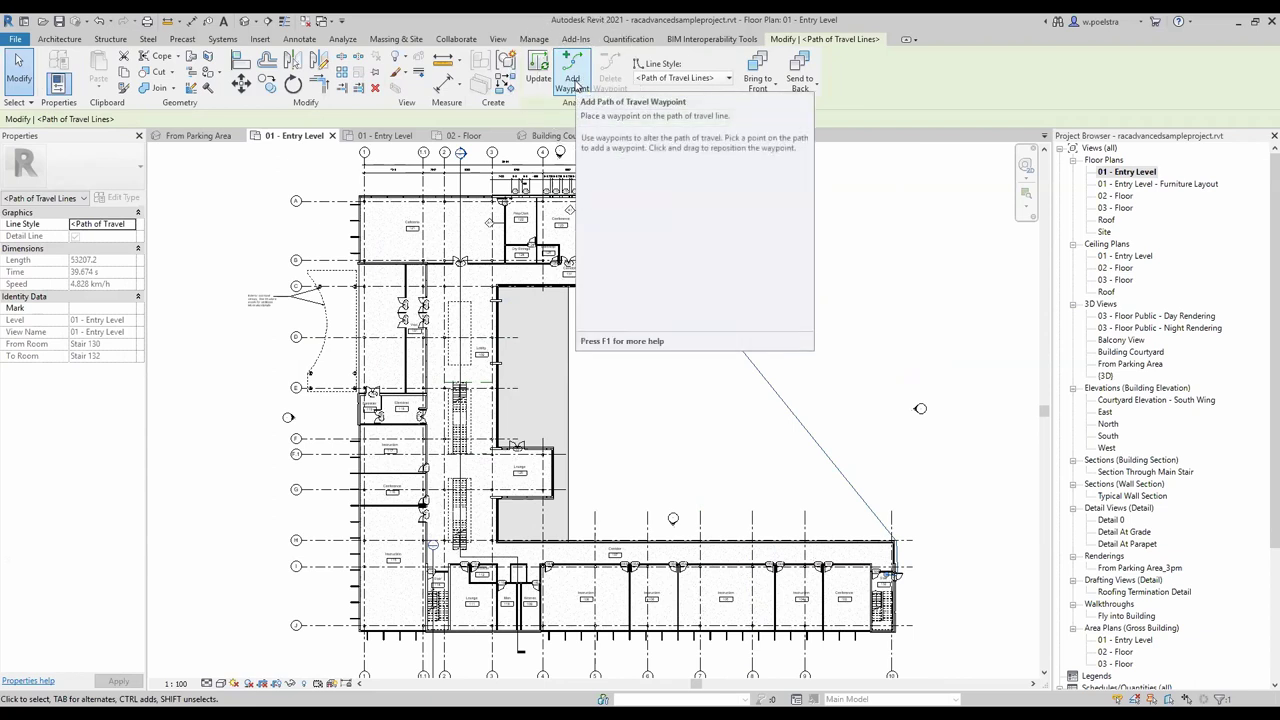
click(574, 84)
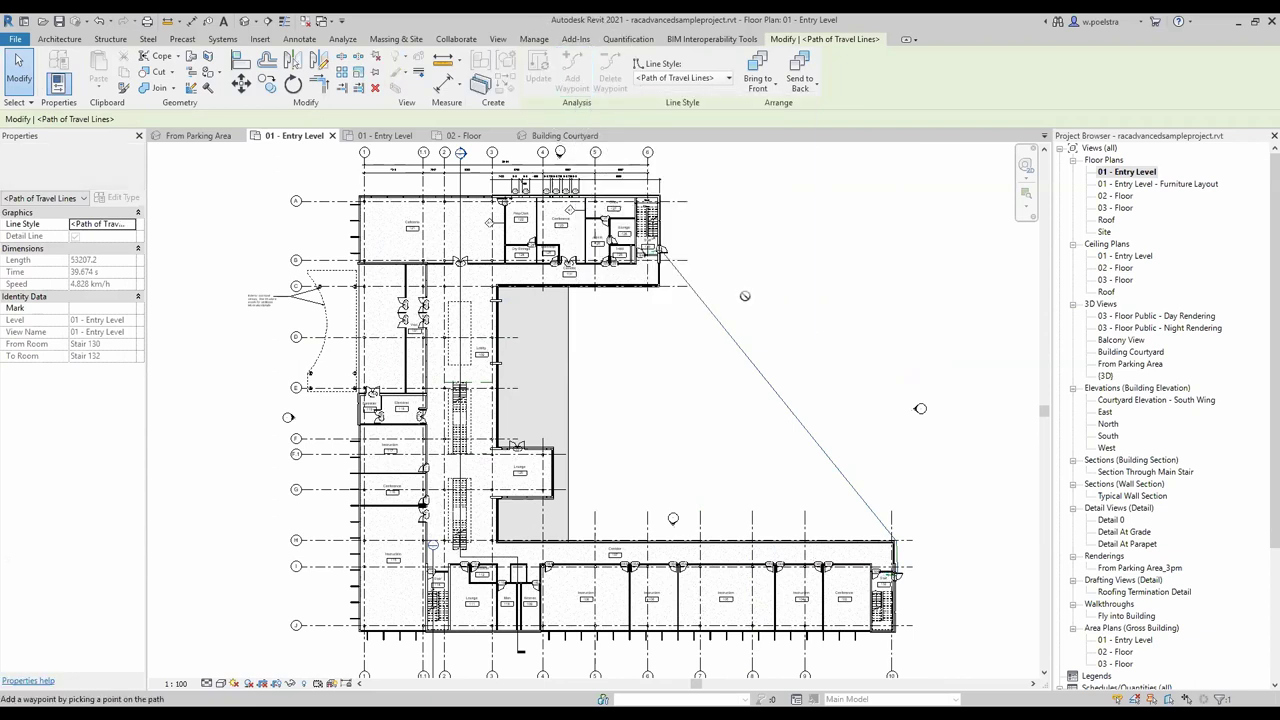
click(753, 366)
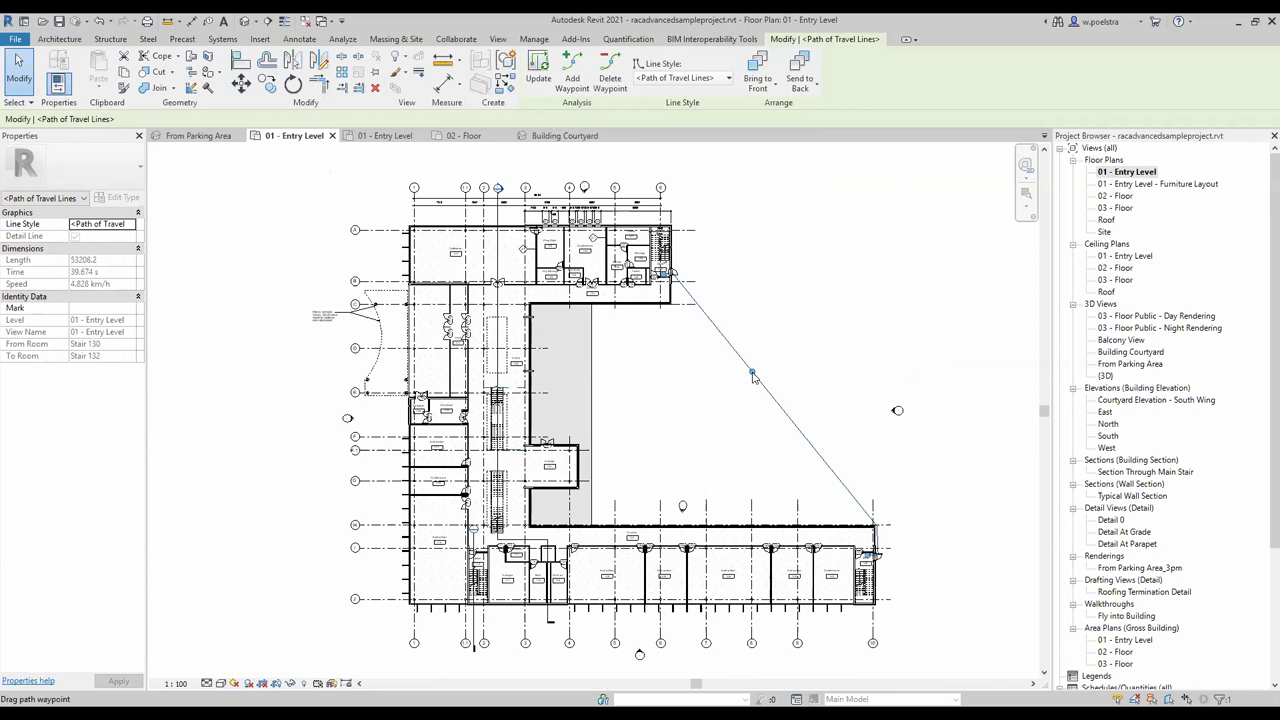
key(Escape)
click(510, 520)
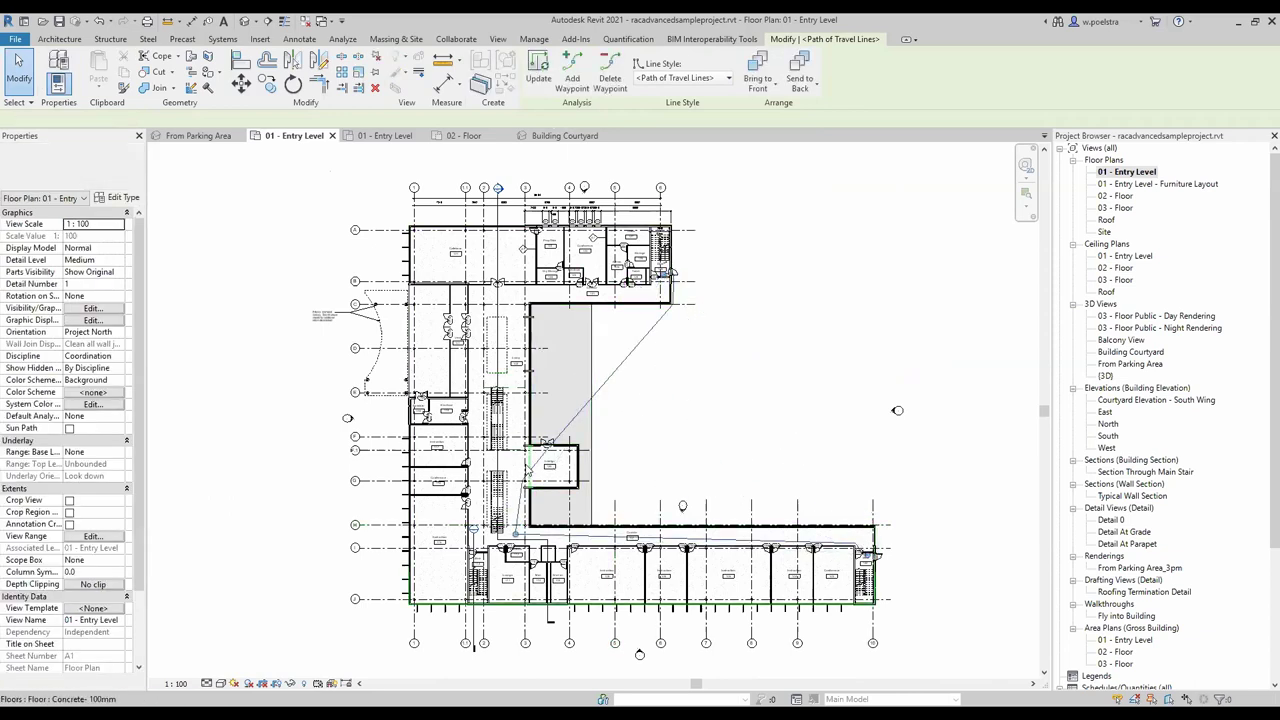
scroll(530, 460, up, 3)
Add waypoints on the diagonal stretch and near the top, giving length 106987.9 and 79.775 s travel
click(567, 425)
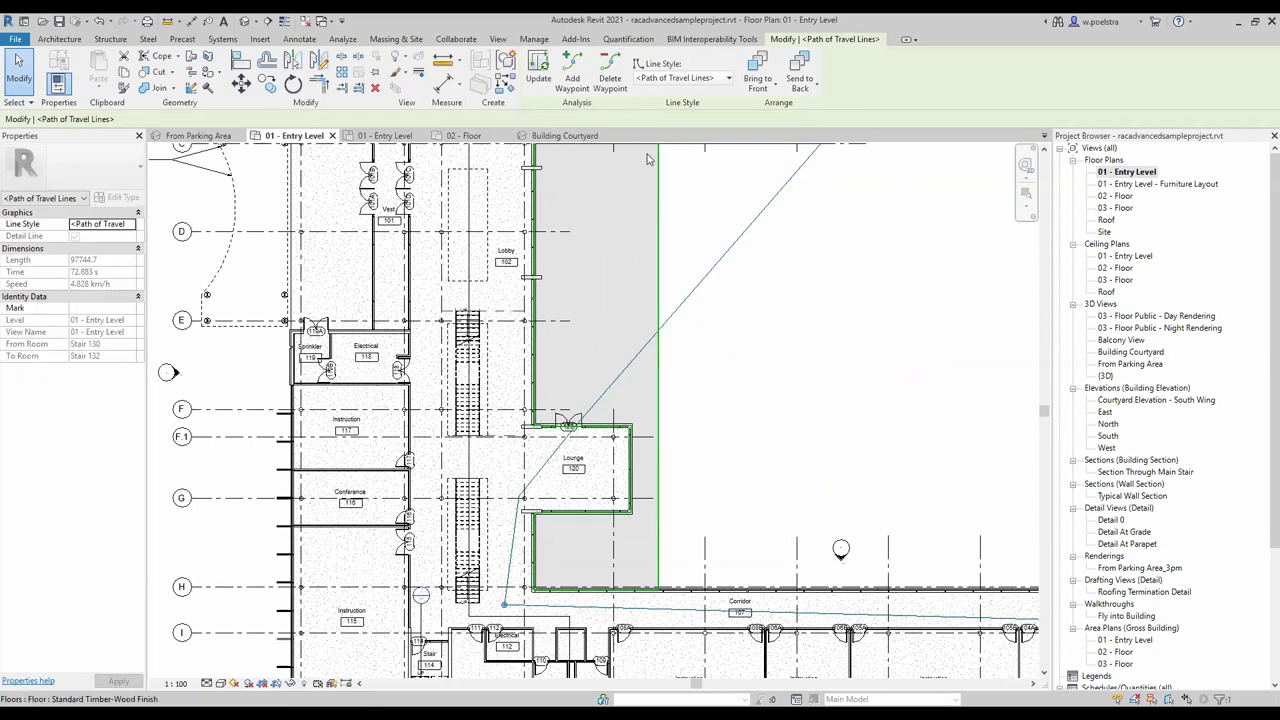
click(583, 87)
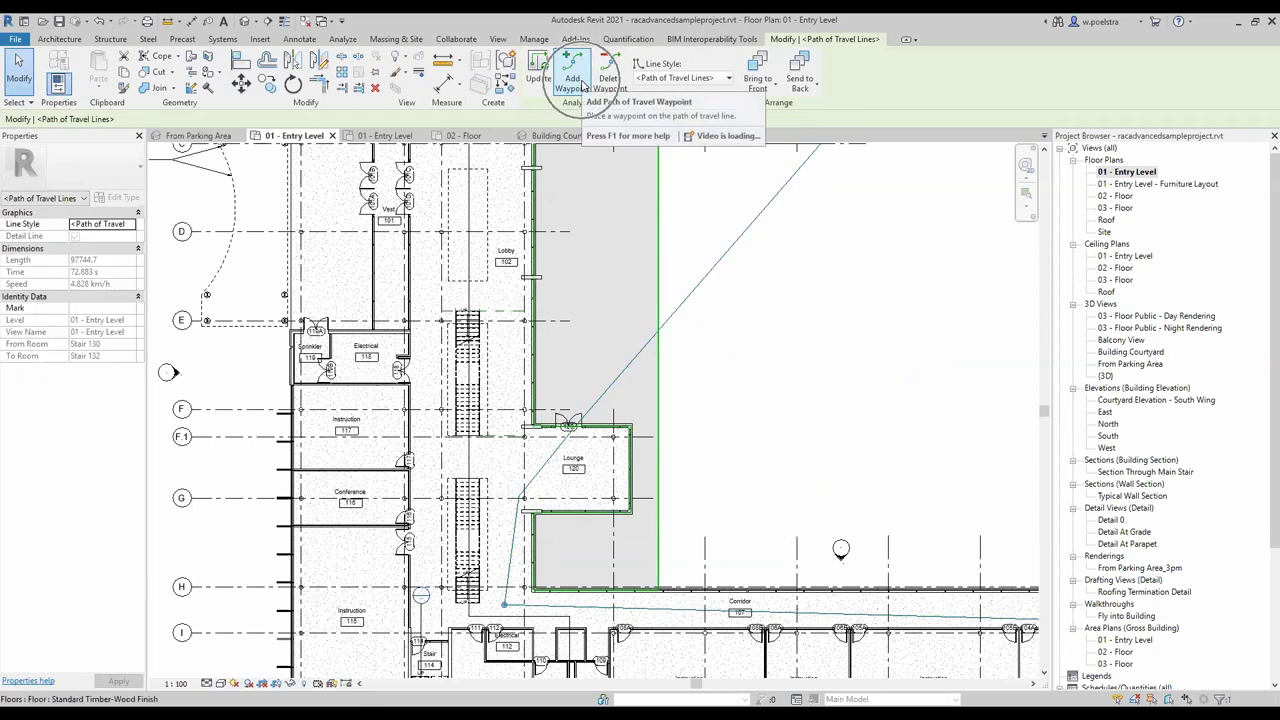
scroll(653, 214, down, 3)
click(694, 257)
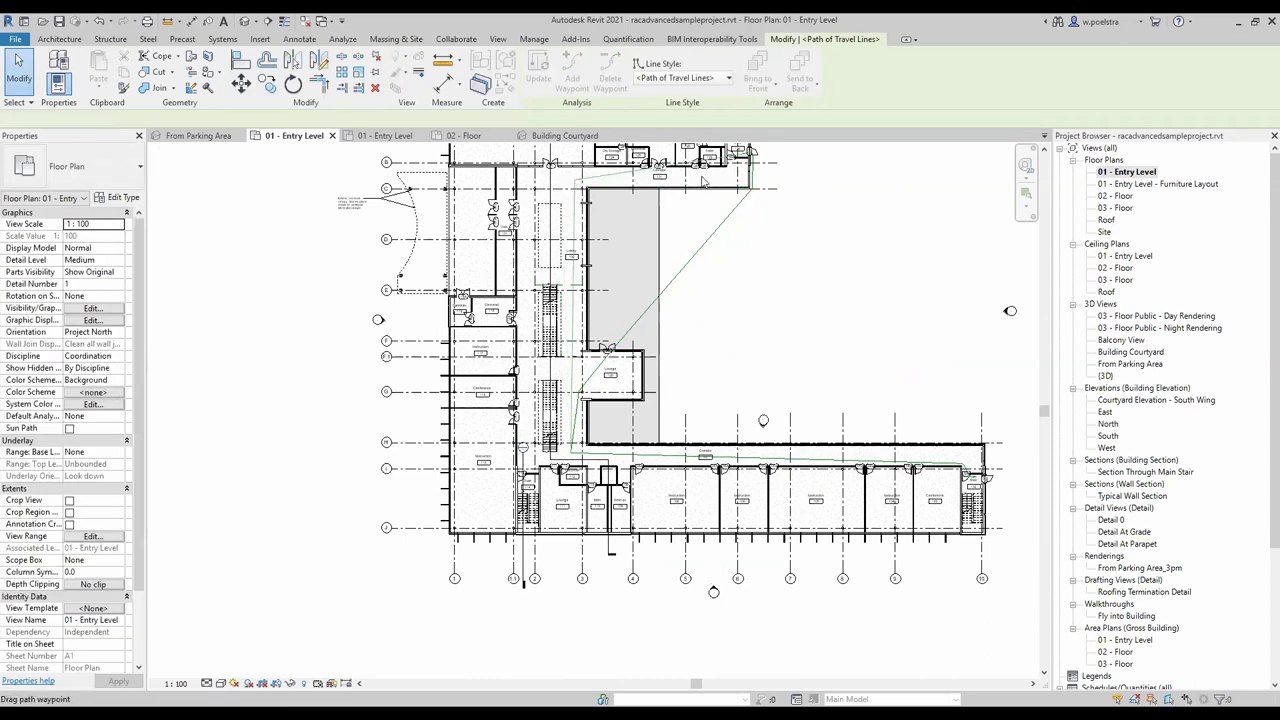
click(640, 181)
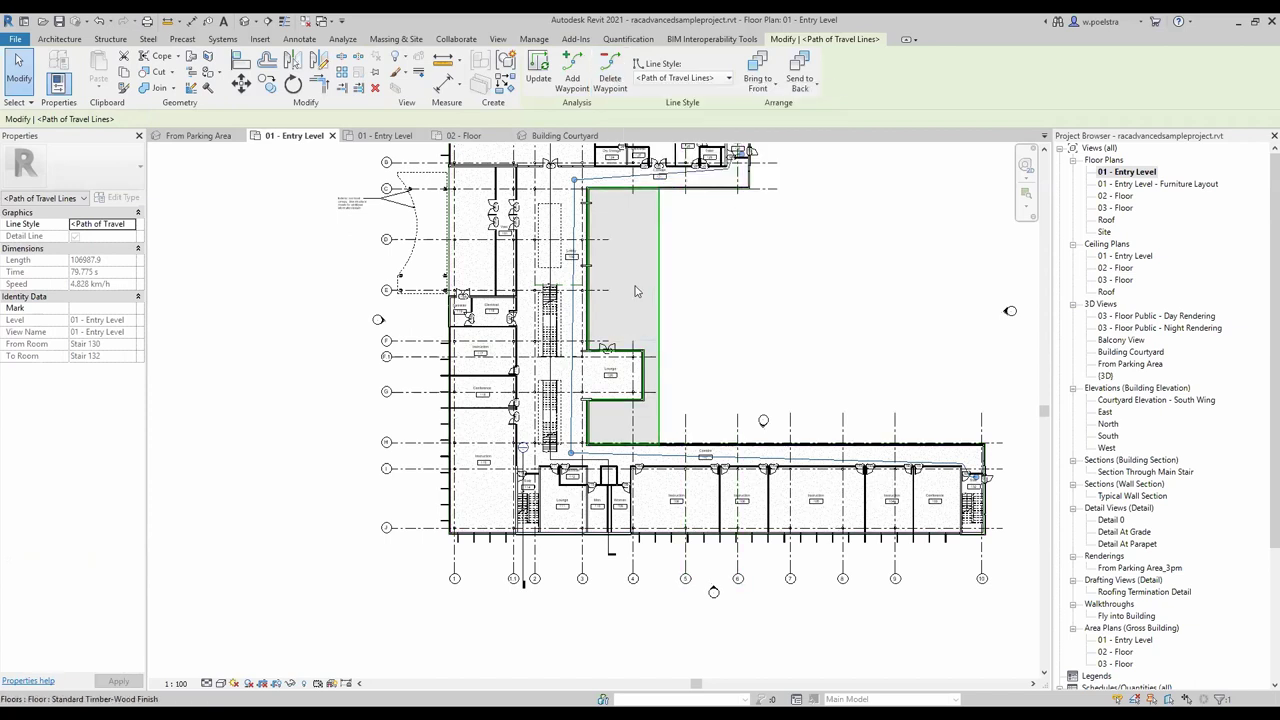
scroll(636, 291, up, 3)
scroll(690, 320, up, 2)
scroll(737, 337, down, 2)
scroll(744, 341, down, 1)
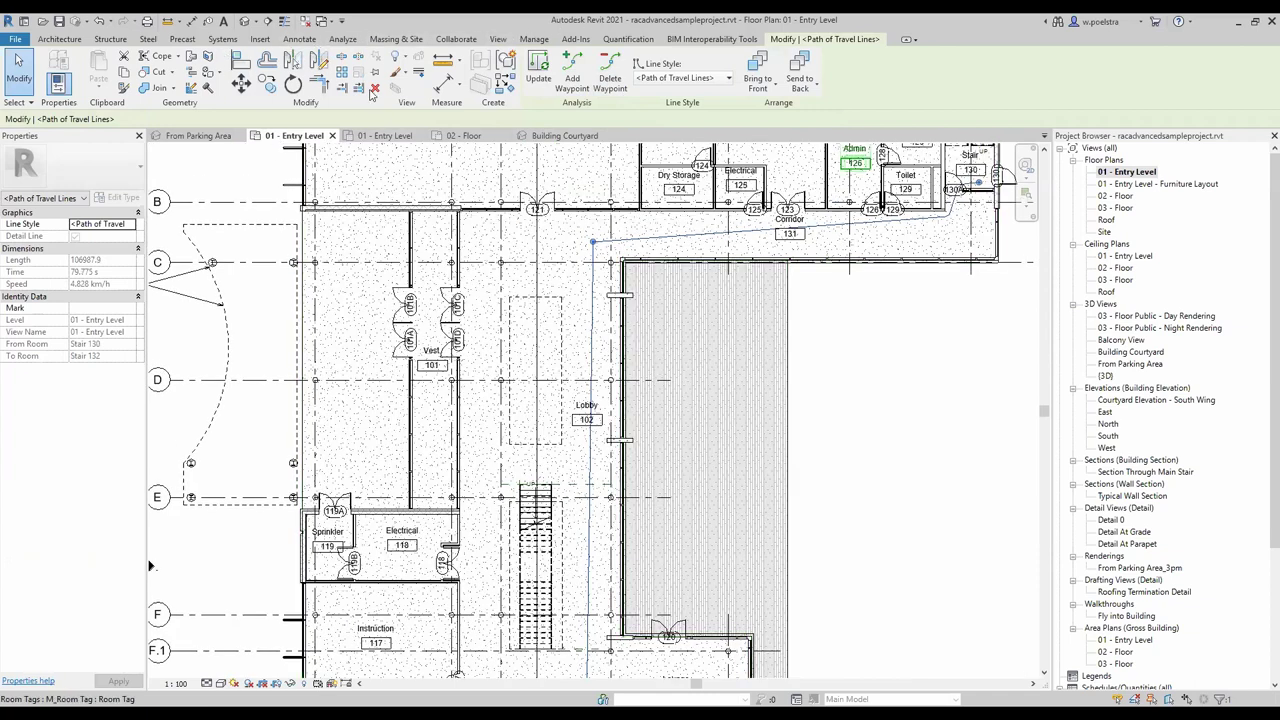
Reveal the walls obstructing the path of travel on the Entry Level plan and zoom around to inspect them
click(341, 39)
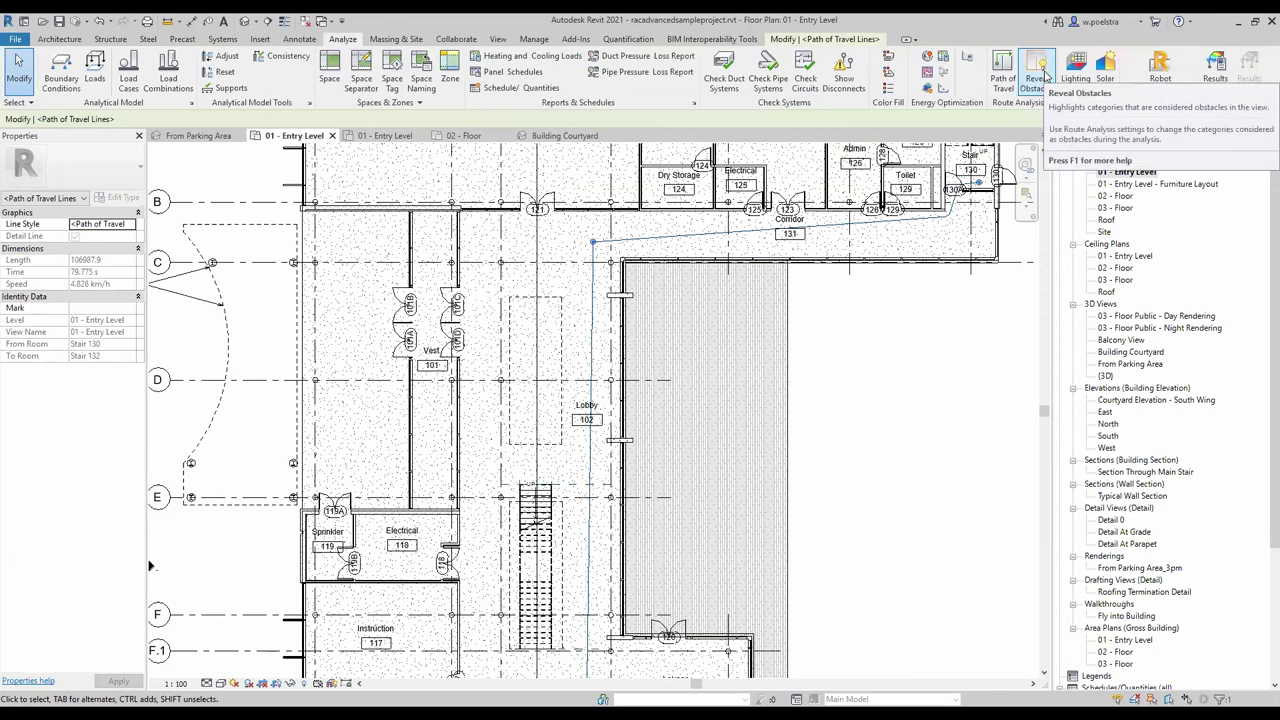
click(1040, 76)
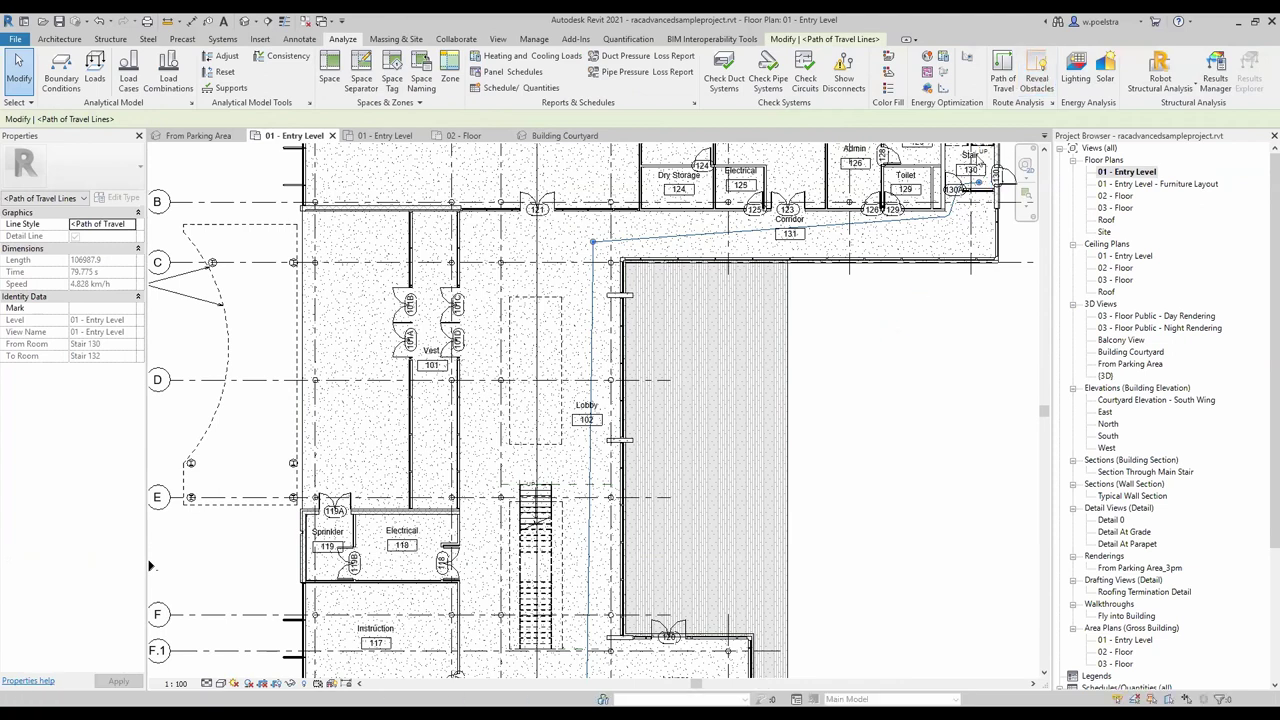
key(Escape)
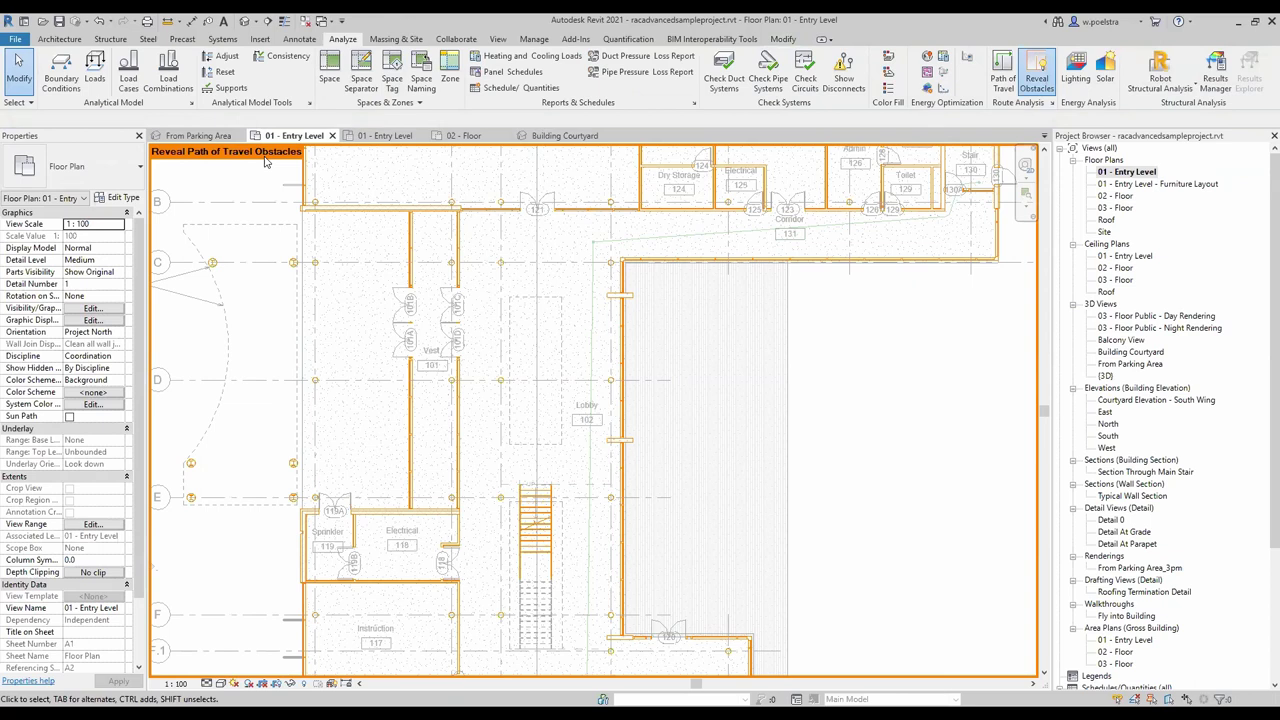
scroll(606, 309, down, 2)
scroll(740, 290, down, 3)
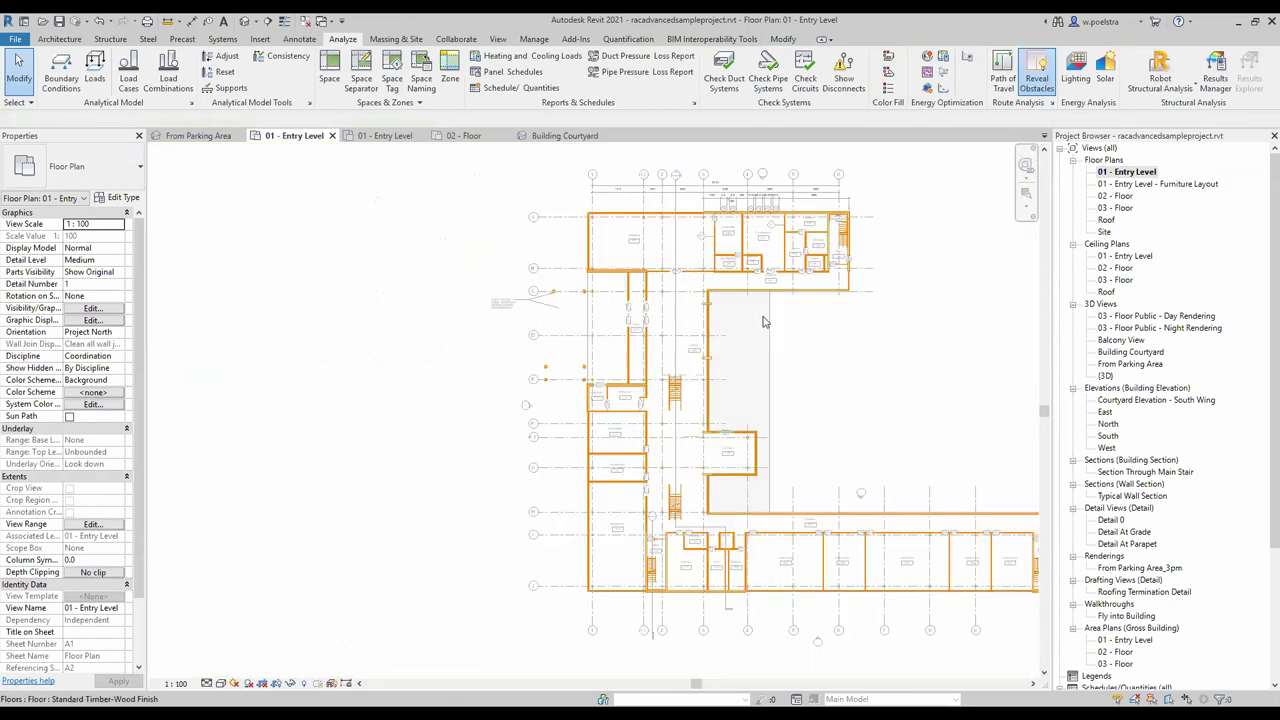
scroll(786, 283, up, 2)
scroll(786, 283, up, 2)
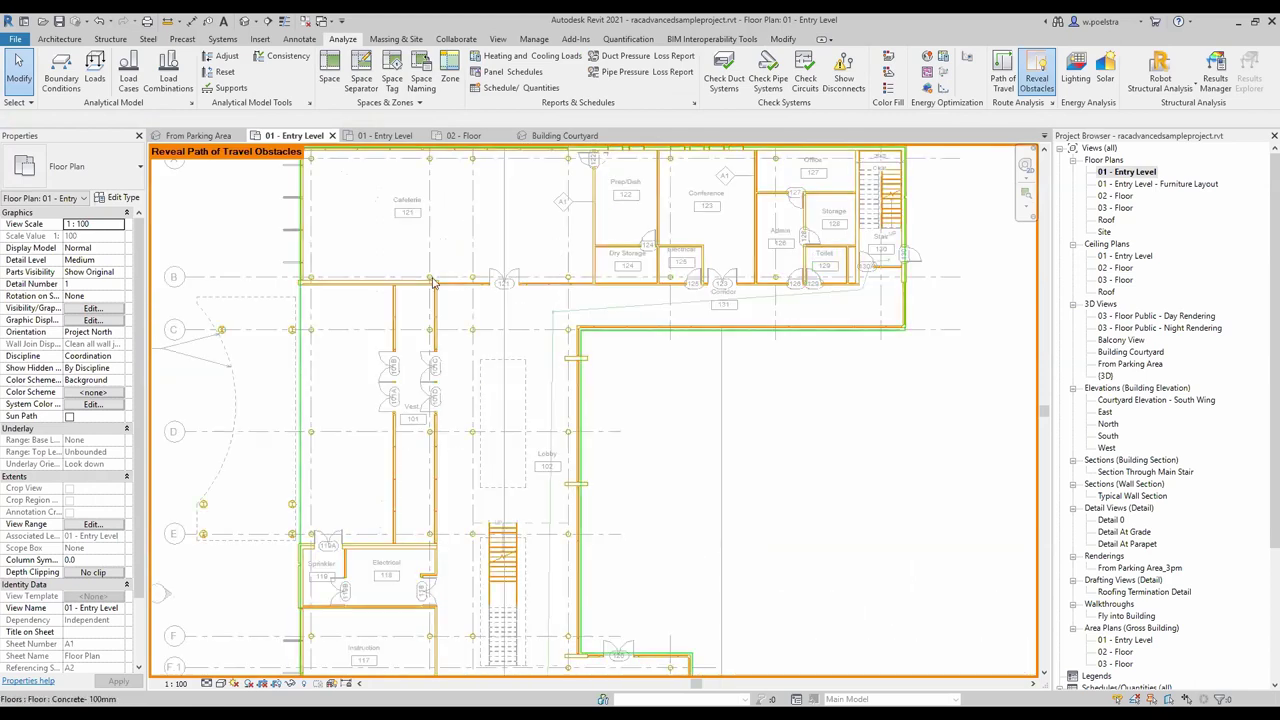
scroll(512, 325, up, 2)
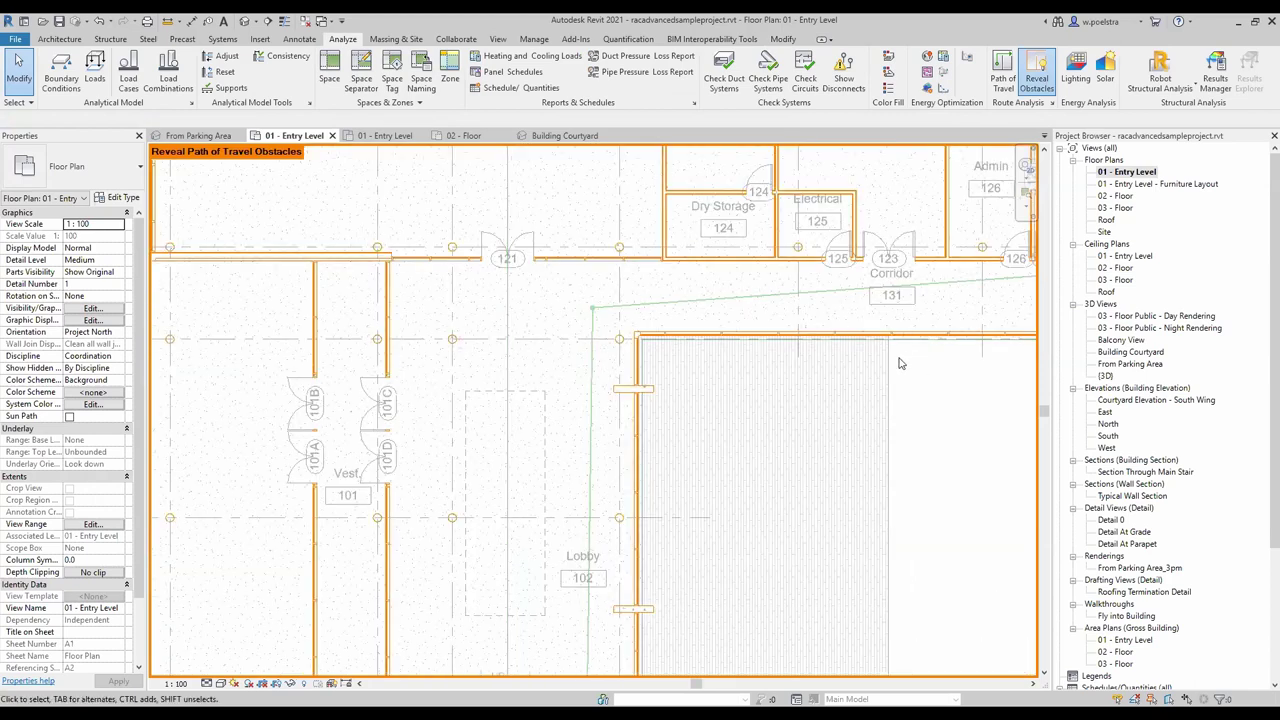
Review Route Analysis Settings: Doors excluded as obstacles, 203.2–2032 mm analysis zone
click(1051, 104)
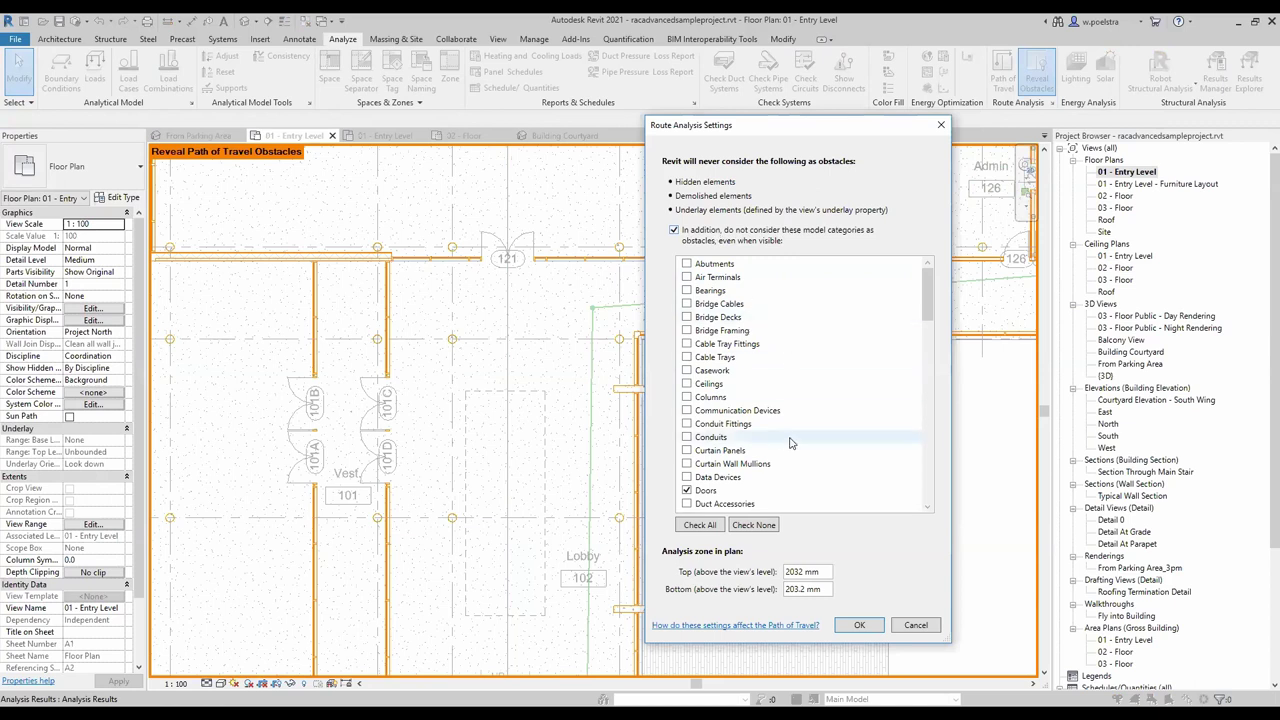
scroll(792, 440, down, 4)
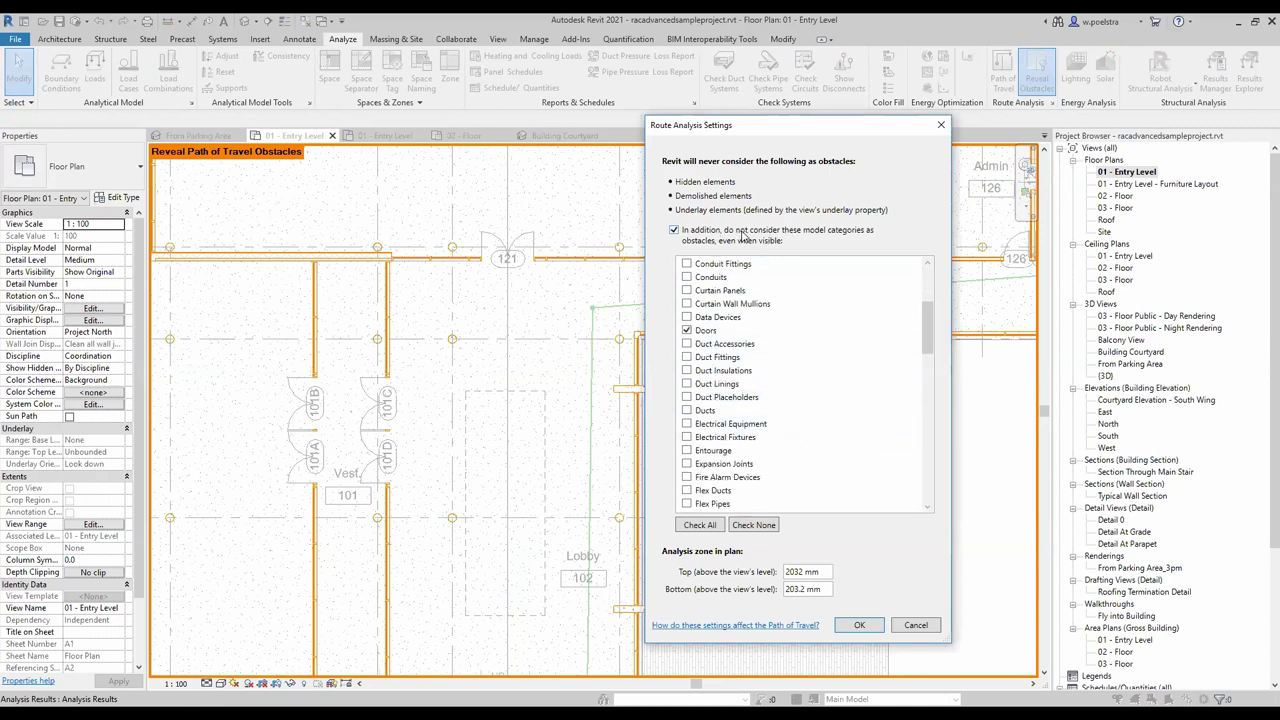
scroll(800, 410, down, 6)
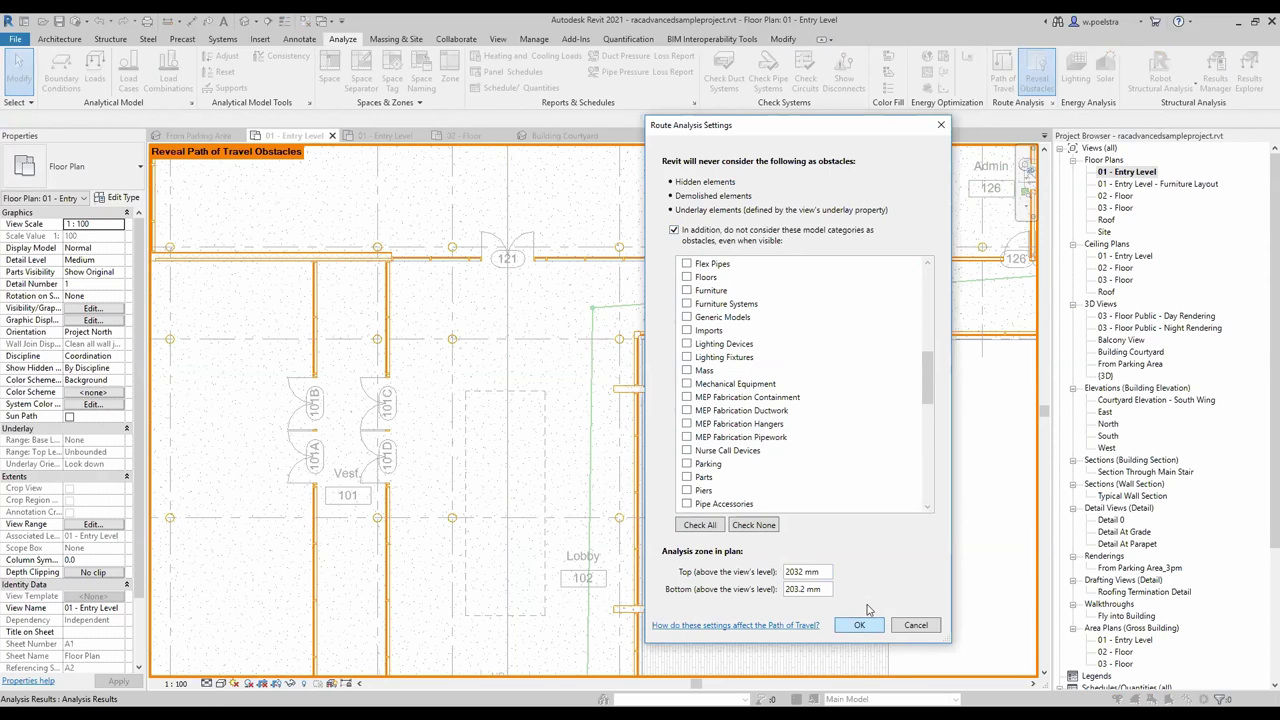
click(857, 627)
Pan the floor plan into view and switch off Reveal Obstacles highlighting
scroll(914, 486, down, 5)
middle_drag(914, 486, 765, 444)
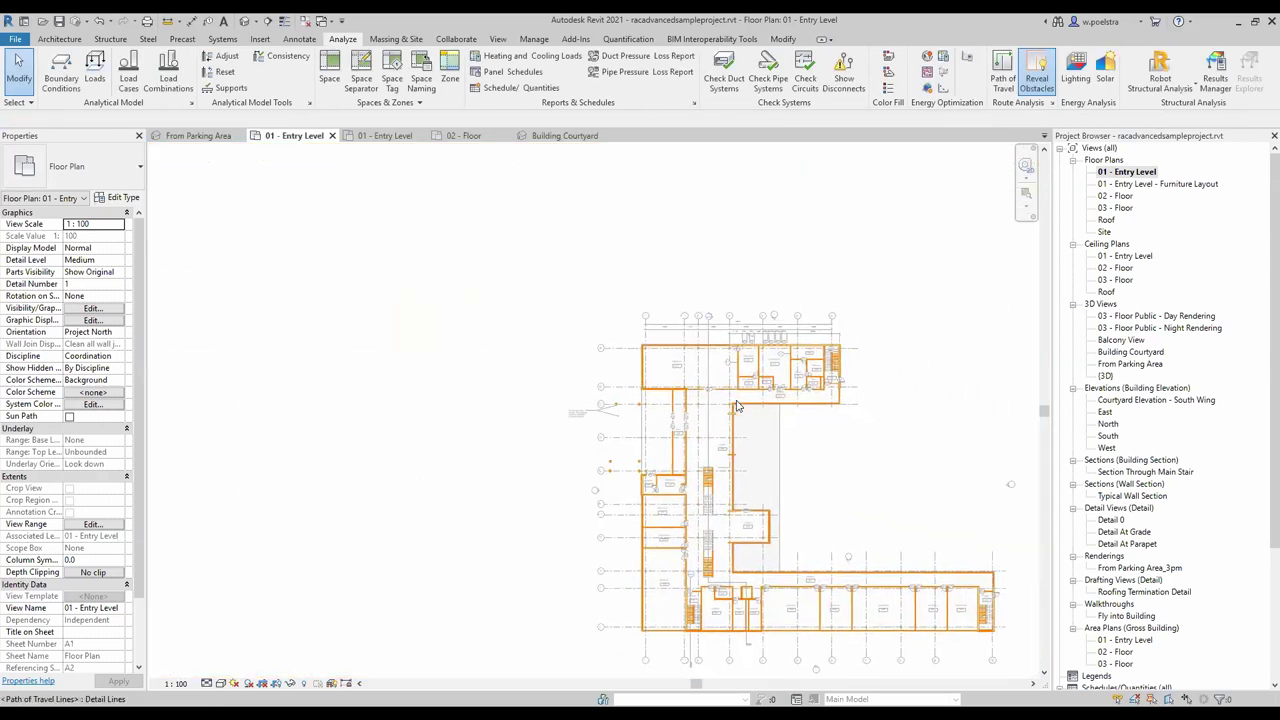
scroll(780, 425, up, 5)
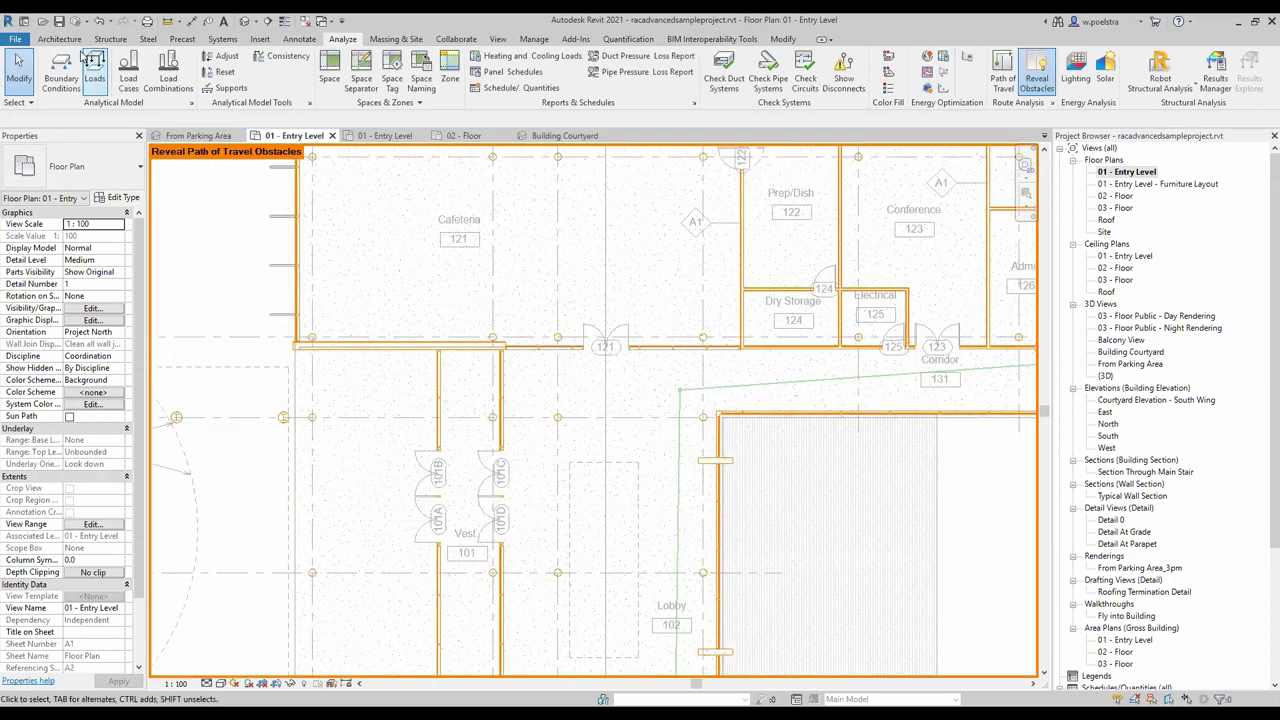
scroll(569, 387, down, 4)
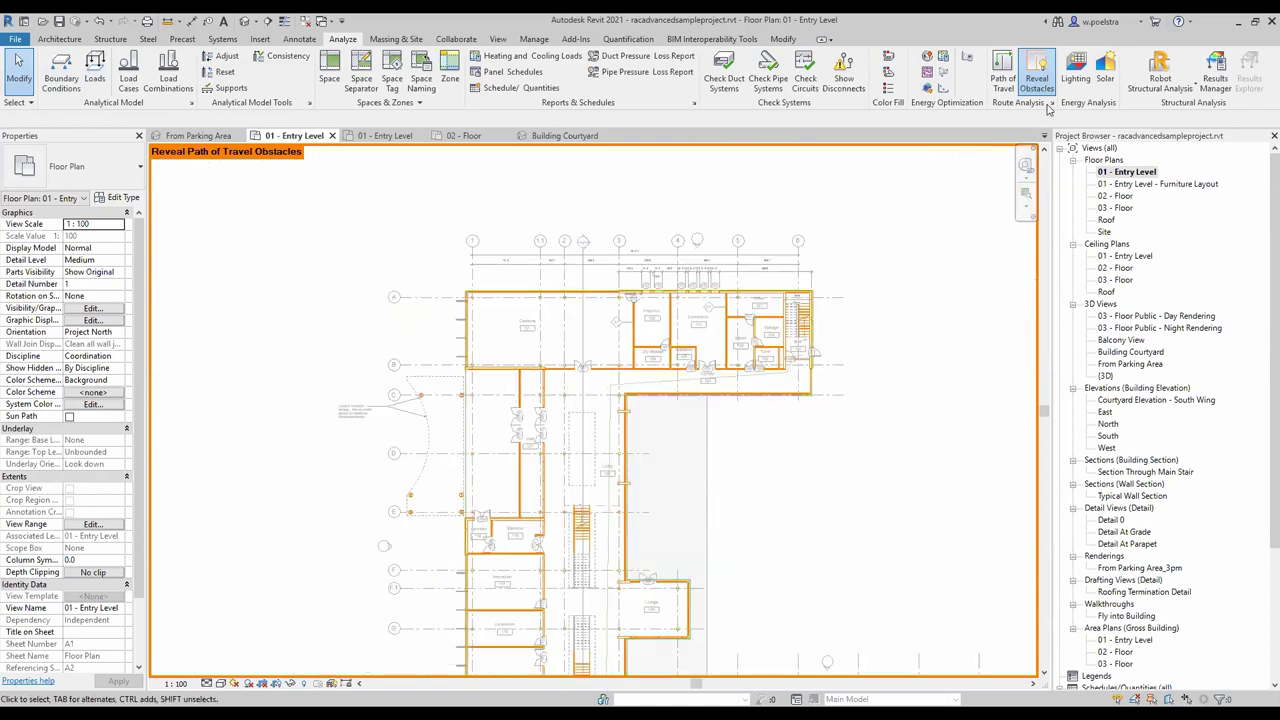
click(1041, 75)
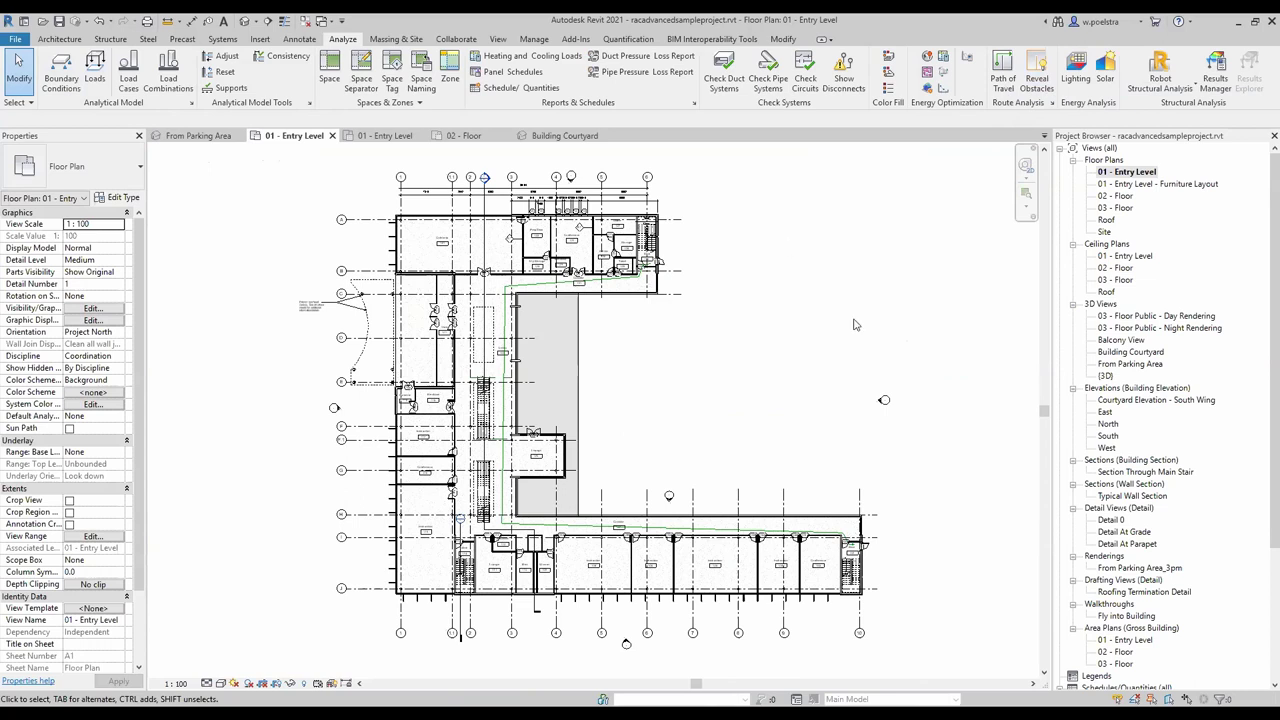
middle_drag(707, 300, 707, 300)
Open the Building Courtyard 3D view and orbit to see the site from above
double_click(1126, 352)
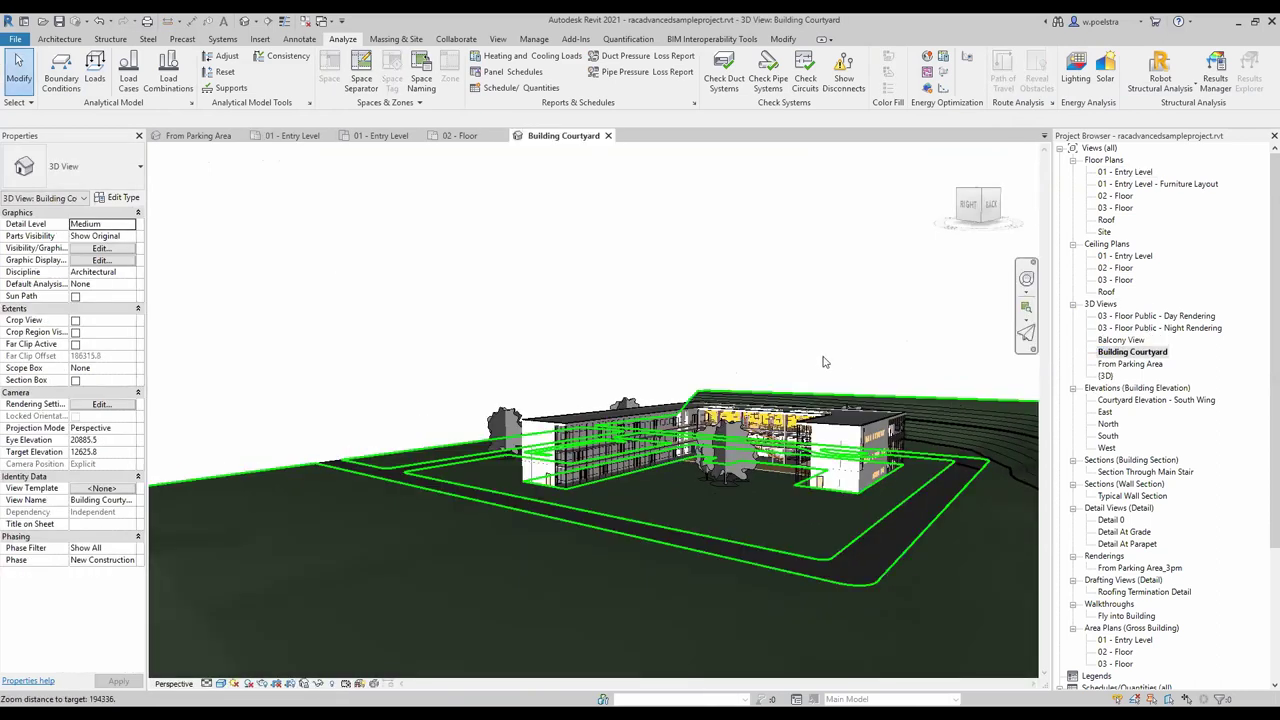
mouse_move(823, 362)
shift+middle_down()
mouse_move(827, 393)
mouse_move(669, 572)
shift+middle_up()
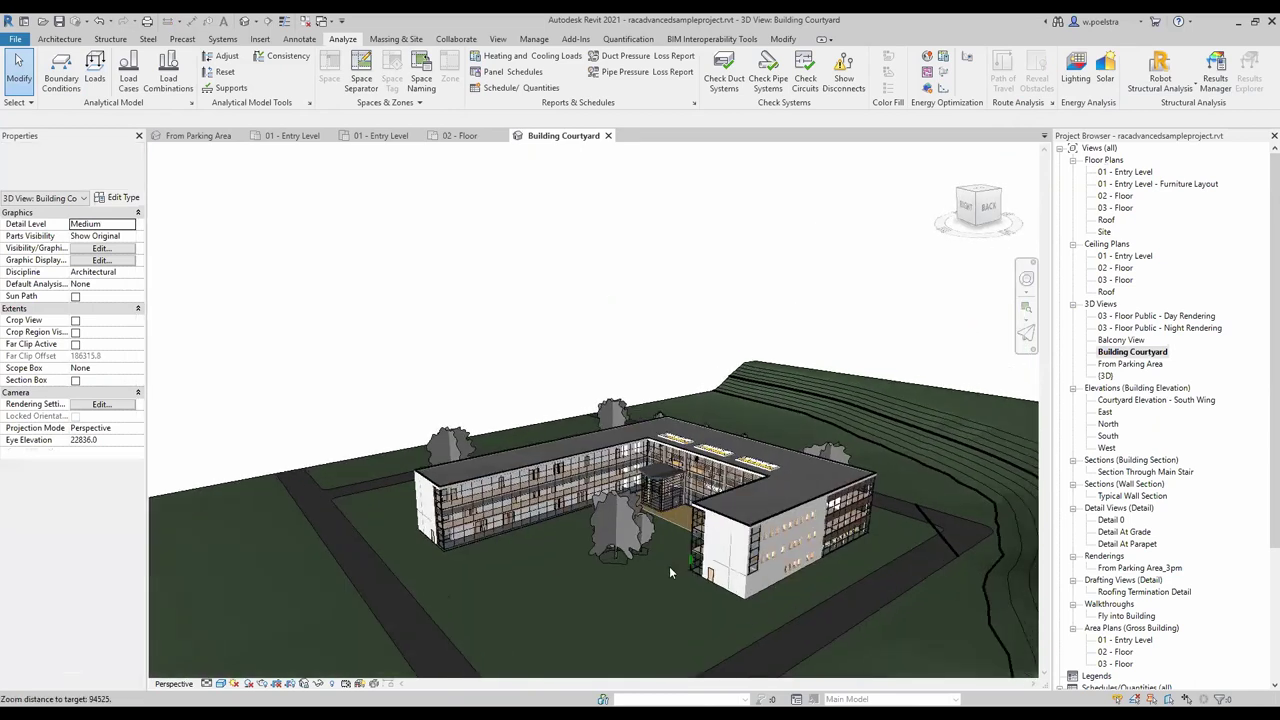
scroll(670, 572, up, 2)
scroll(517, 422, up, 1)
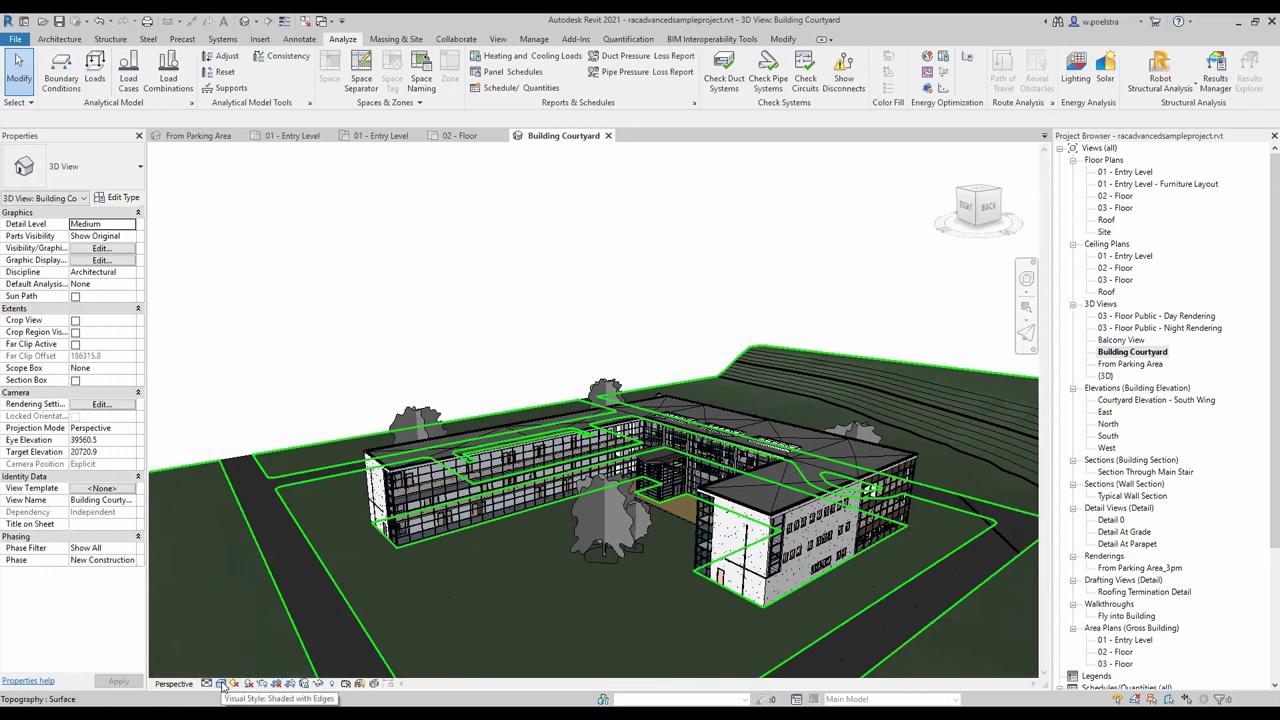
Bring up the Visual Style list and zoom in on the L-shaped building
click(221, 683)
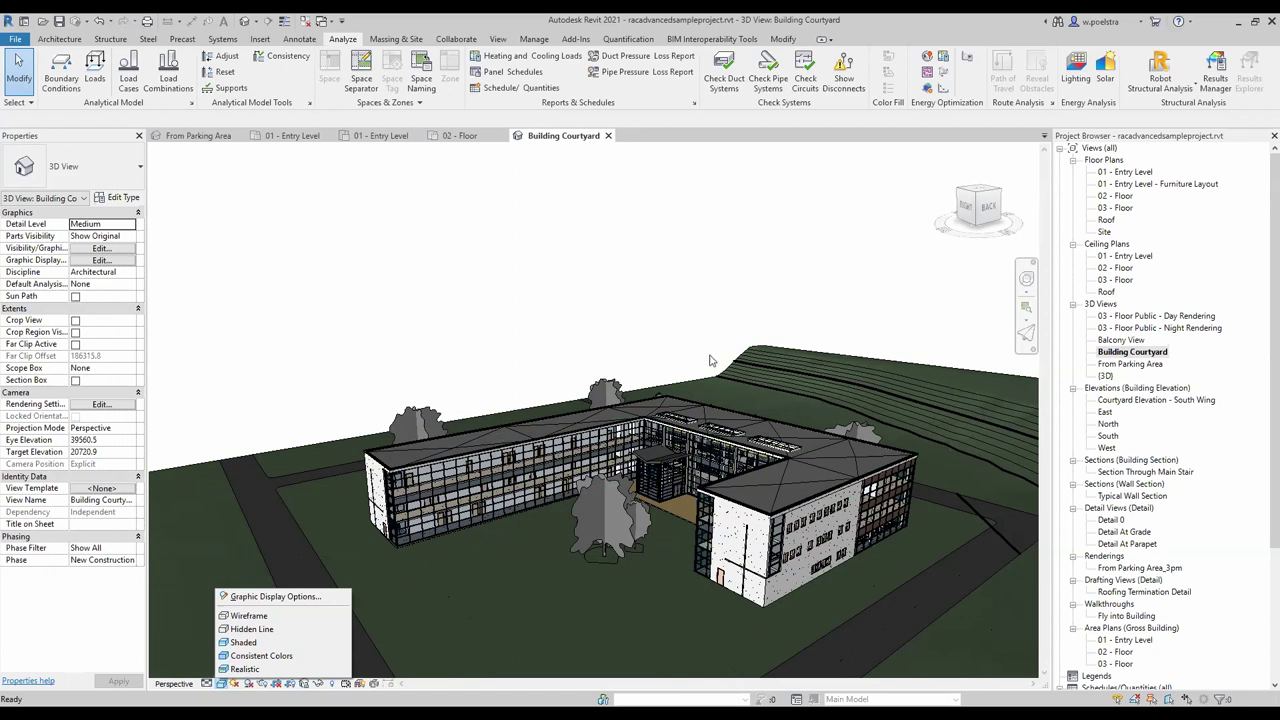
scroll(711, 351, up, 2)
scroll(711, 351, up, 1)
scroll(711, 351, up, 1)
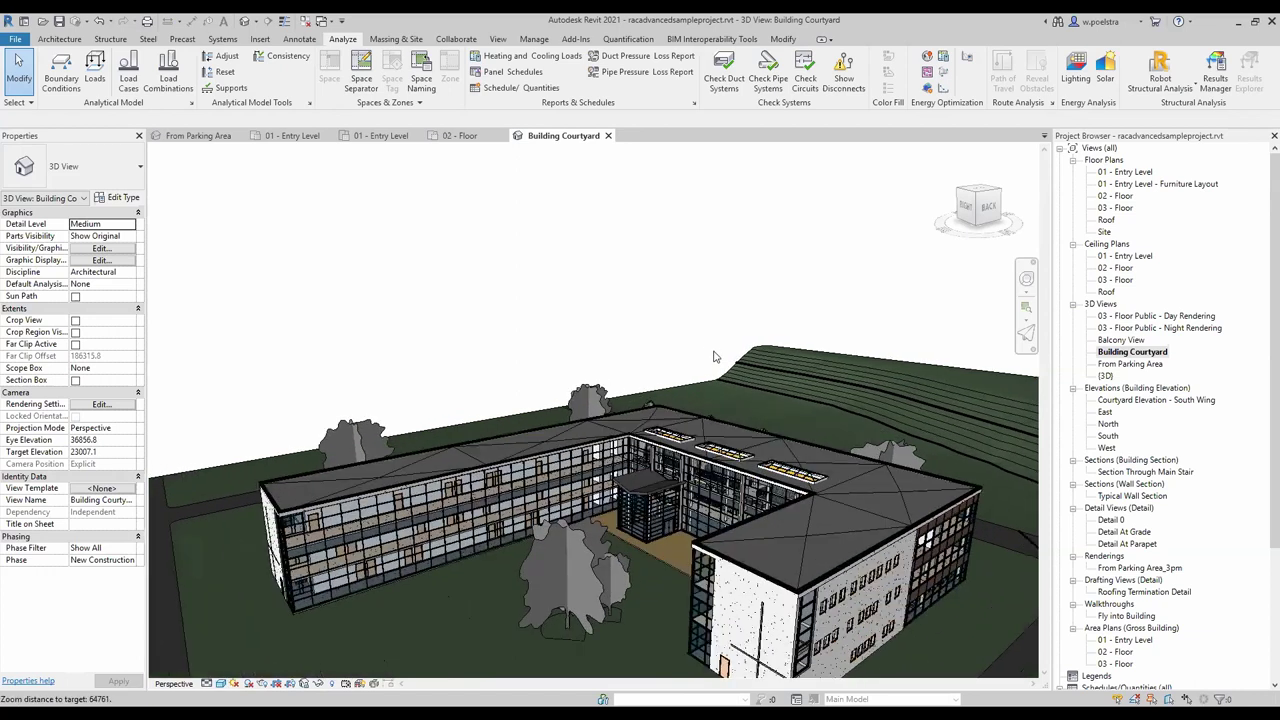
scroll(422, 460, down, 1)
scroll(310, 677, up, 1)
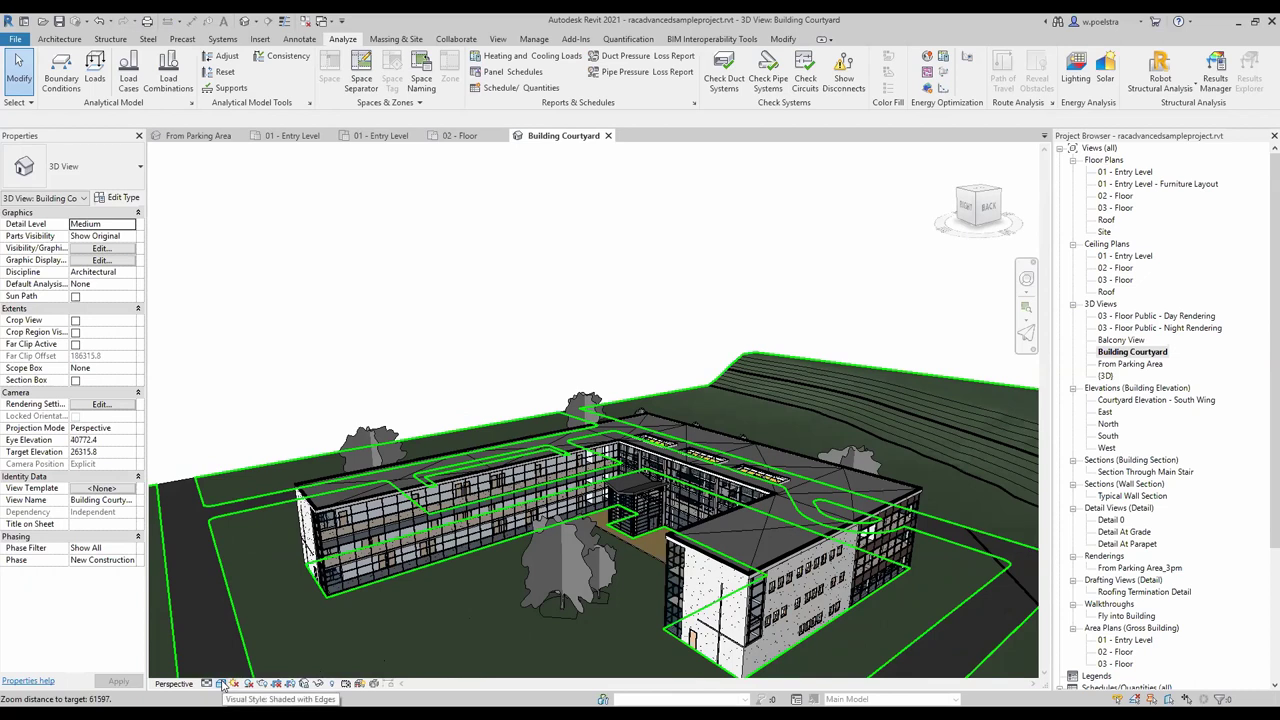
Switch the view to the Realistic style and orbit to look down into the courtyard
click(224, 684)
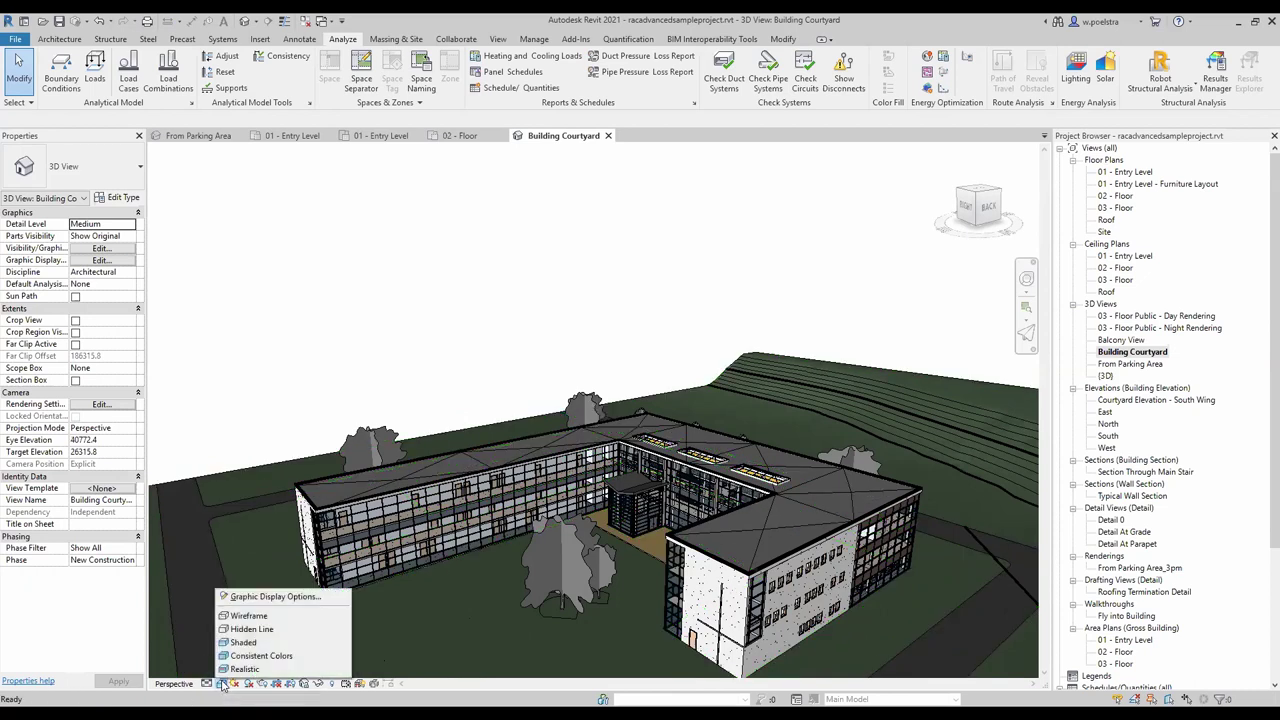
click(240, 669)
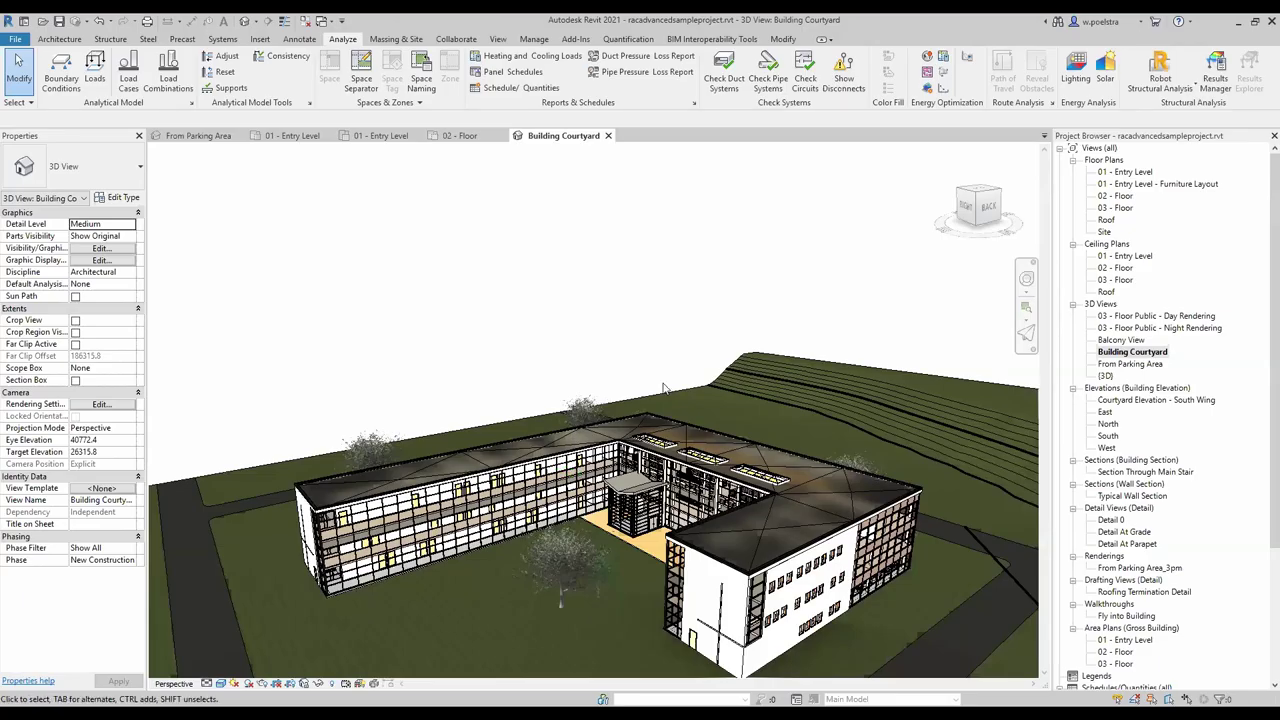
shift+middle_drag(664, 388, 638, 577)
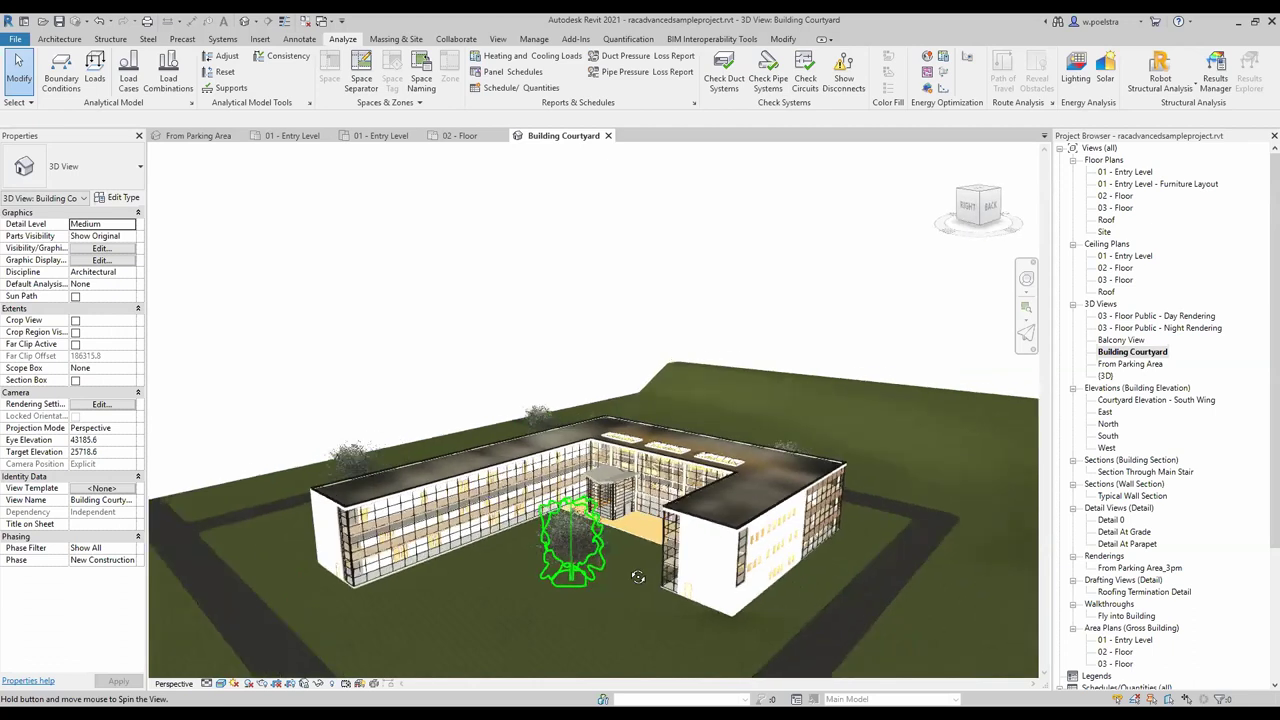
shift+middle_drag(648, 625, 594, 610)
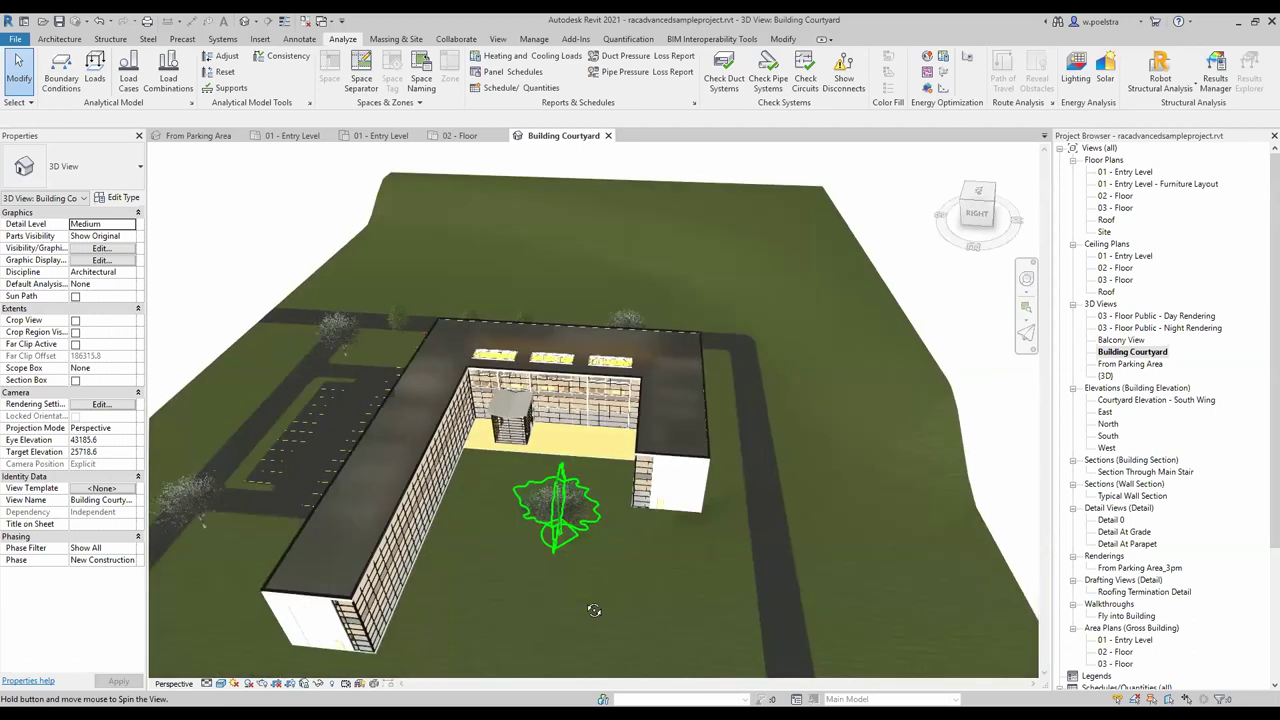
Orbit around to the building's other side and down to a near eye-level view
mouse_move(882, 504)
shift+middle_down()
mouse_move(830, 406)
mouse_move(570, 371)
shift+middle_up()
scroll(830, 406, up, 3)
scroll(578, 462, up, 3)
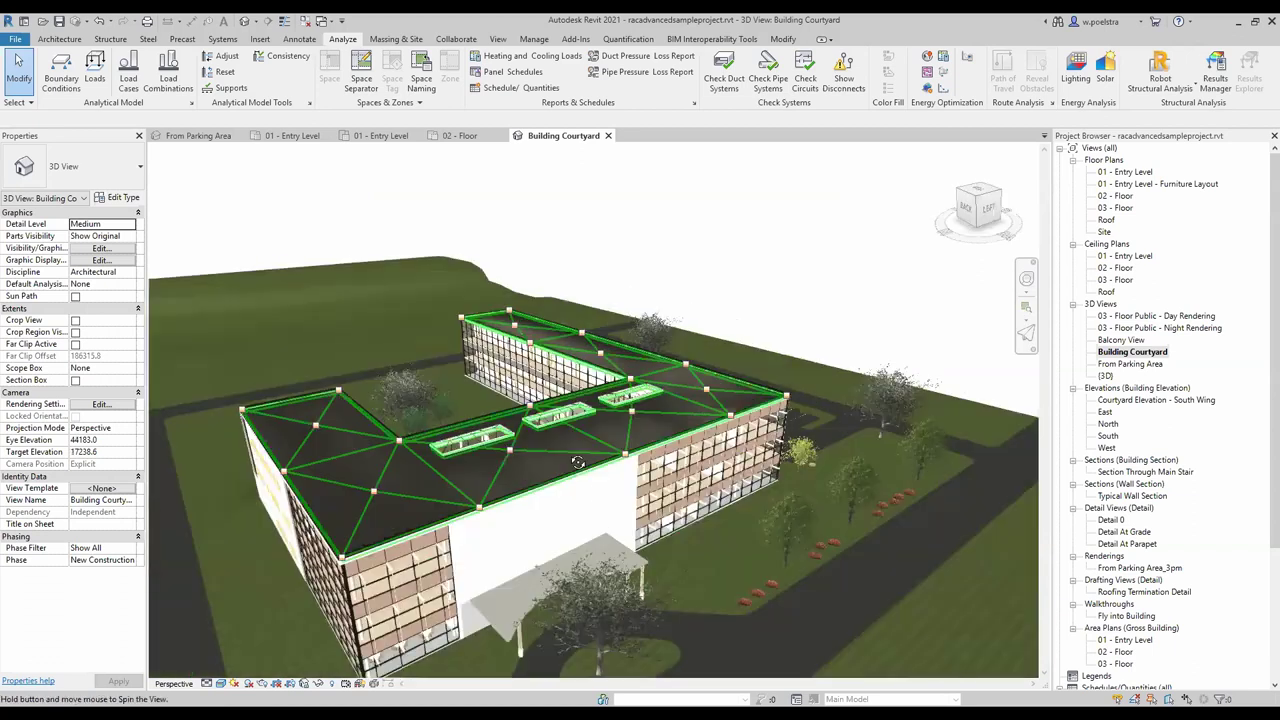
scroll(620, 550, down, 5)
scroll(620, 475, up, 2)
scroll(595, 440, up, 2)
mouse_move(605, 495)
shift+middle_down()
mouse_move(565, 367)
mouse_move(805, 378)
shift+middle_up()
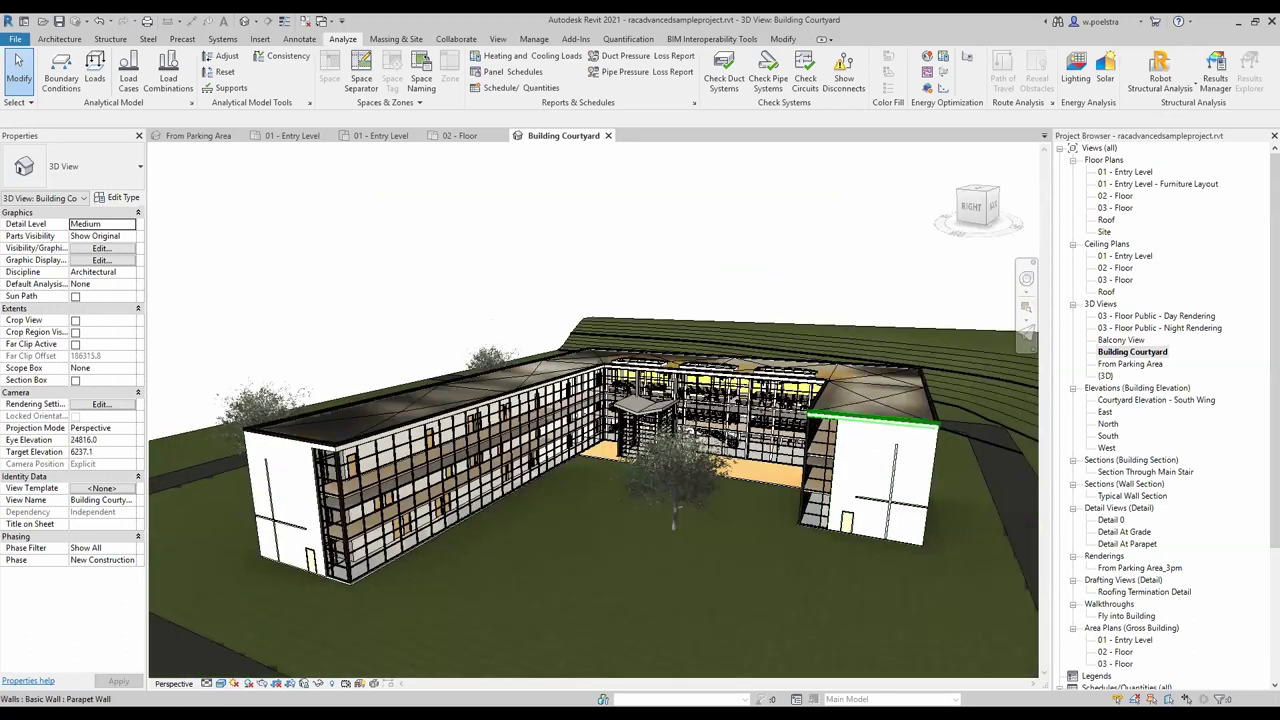
click(221, 683)
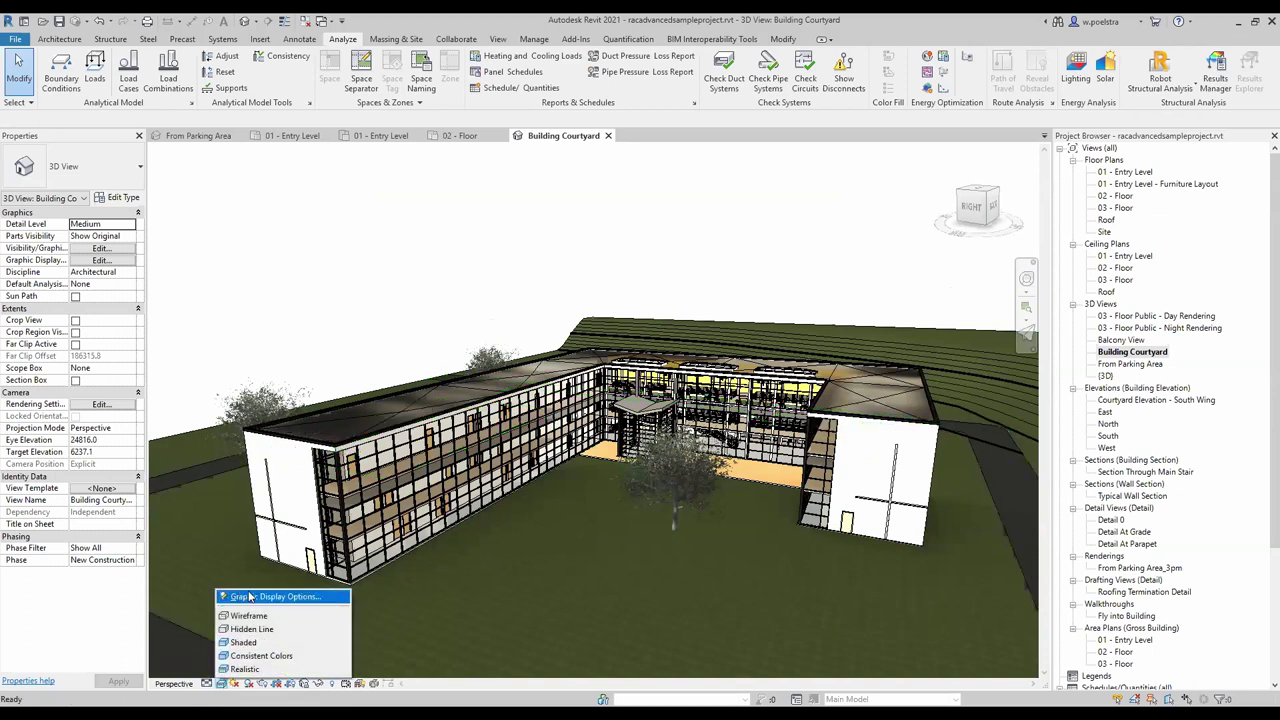
Set the Graphic Display Options lighting scheme to Exterior: Artificial only
click(252, 596)
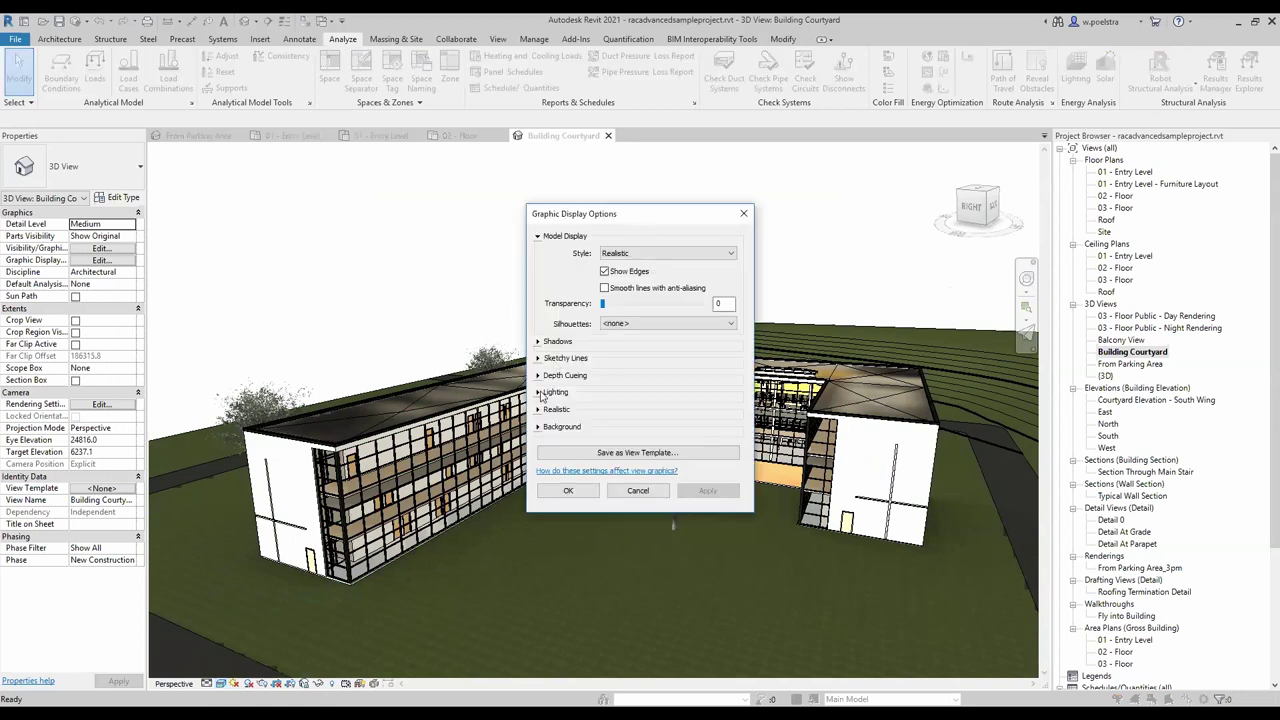
click(540, 394)
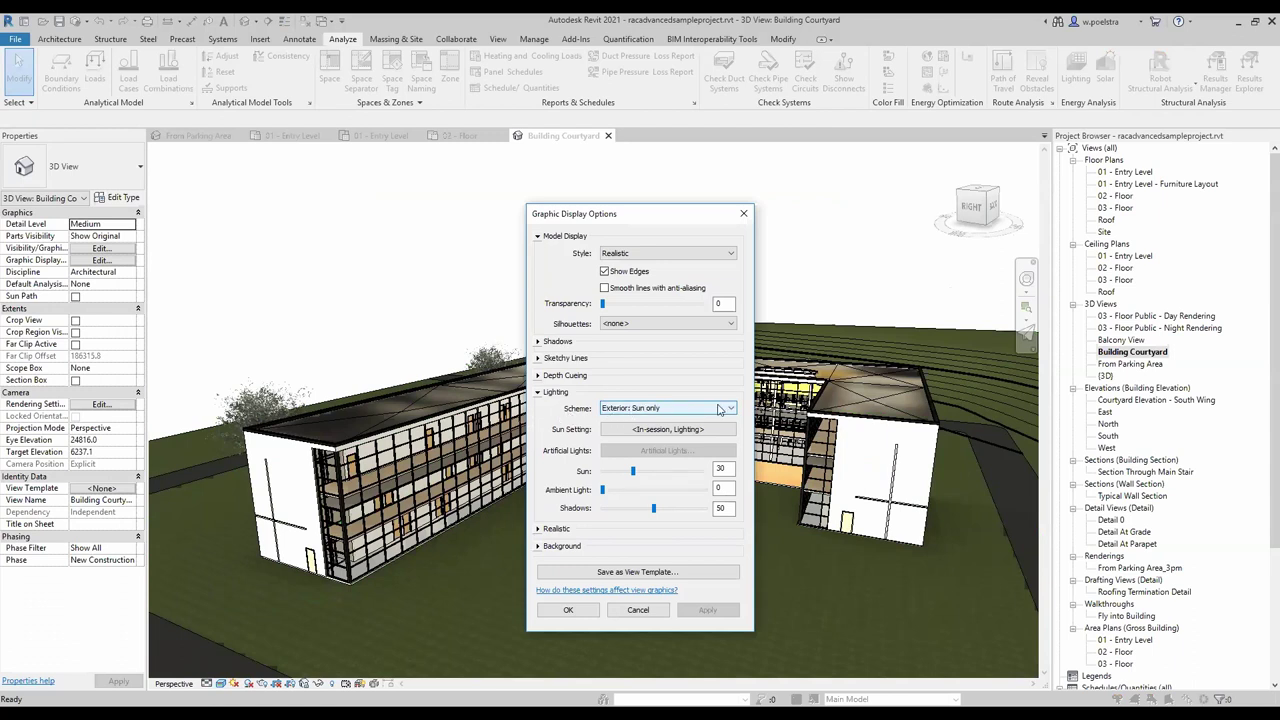
click(671, 410)
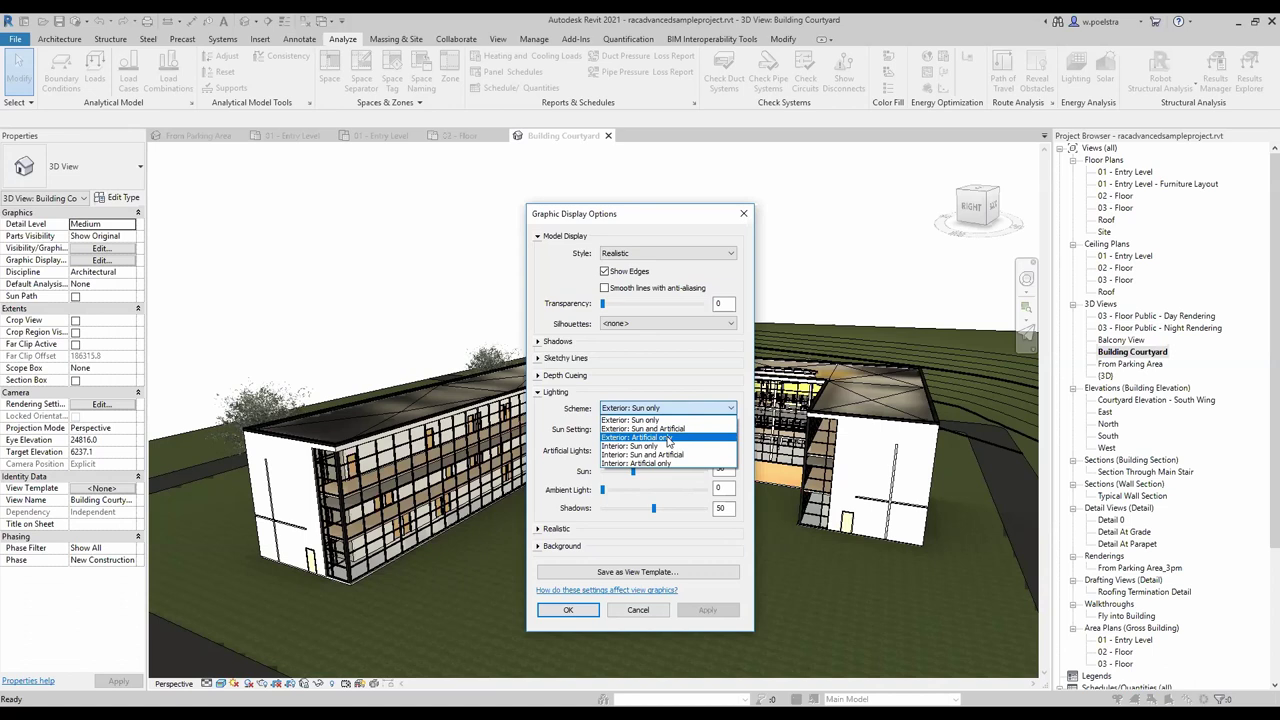
click(668, 439)
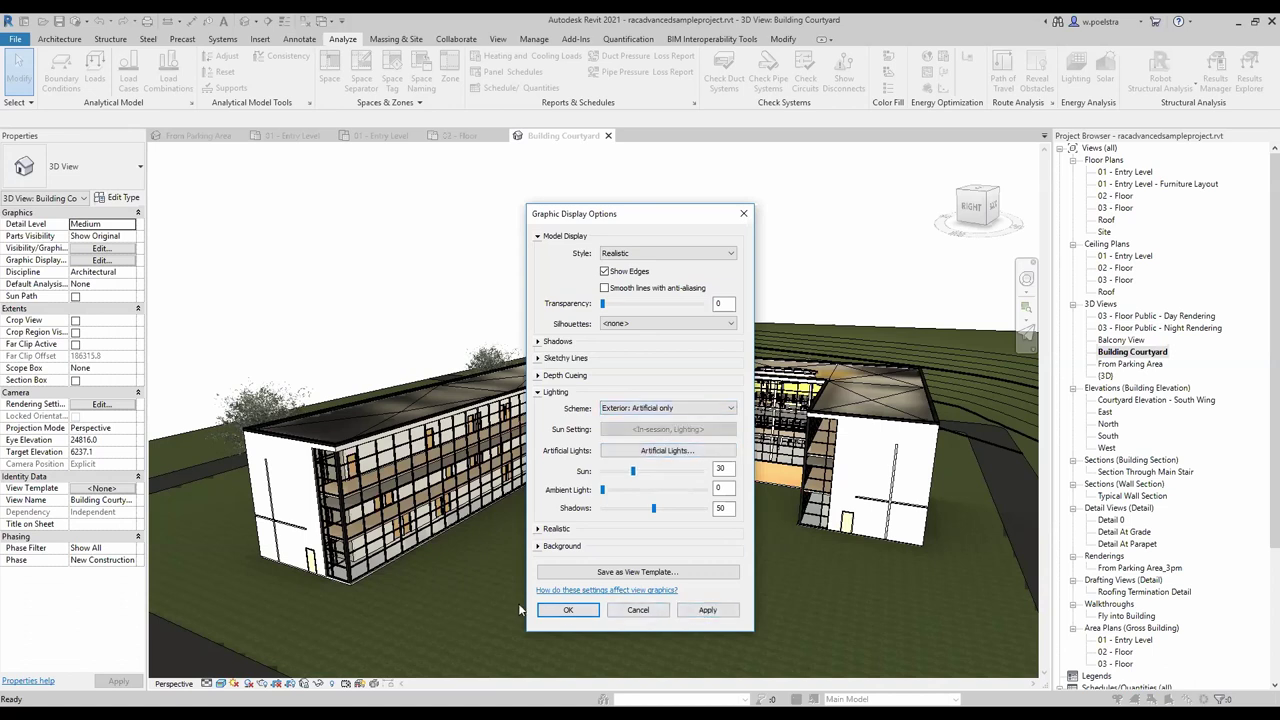
click(568, 609)
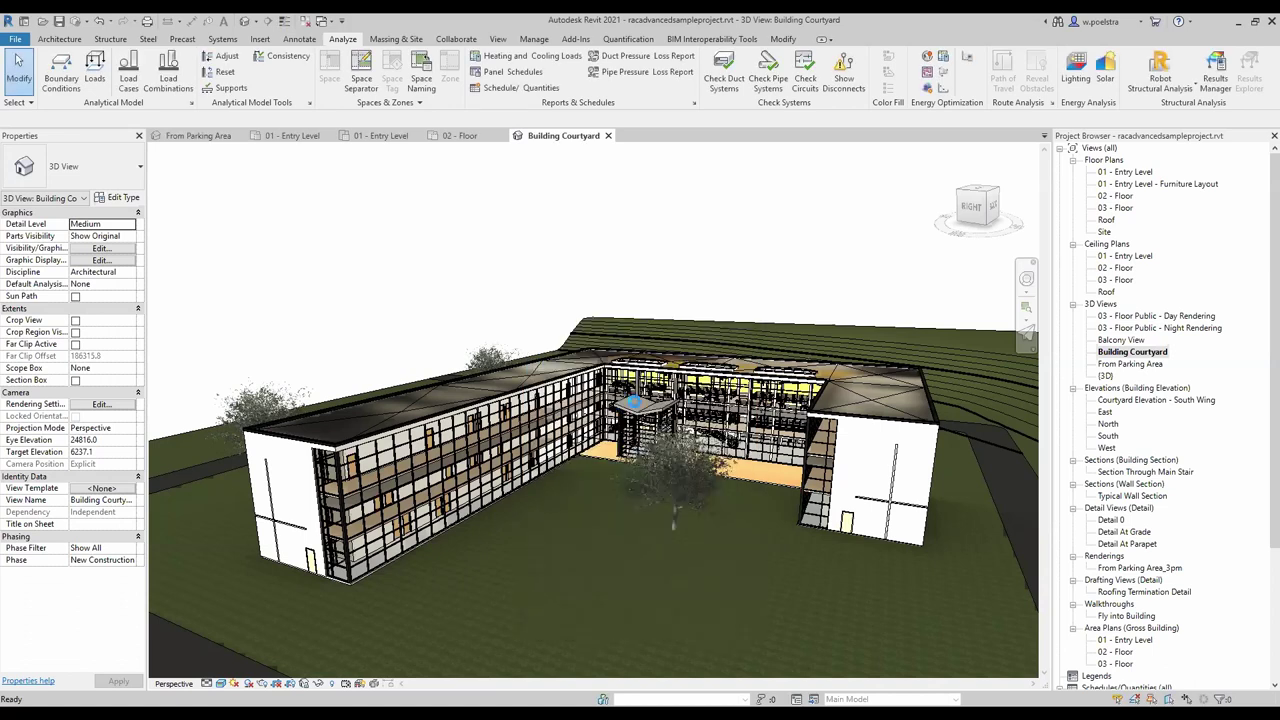
Zoom out and orbit to a steep angle over the artificially lit courtyard
scroll(607, 383, down, 1)
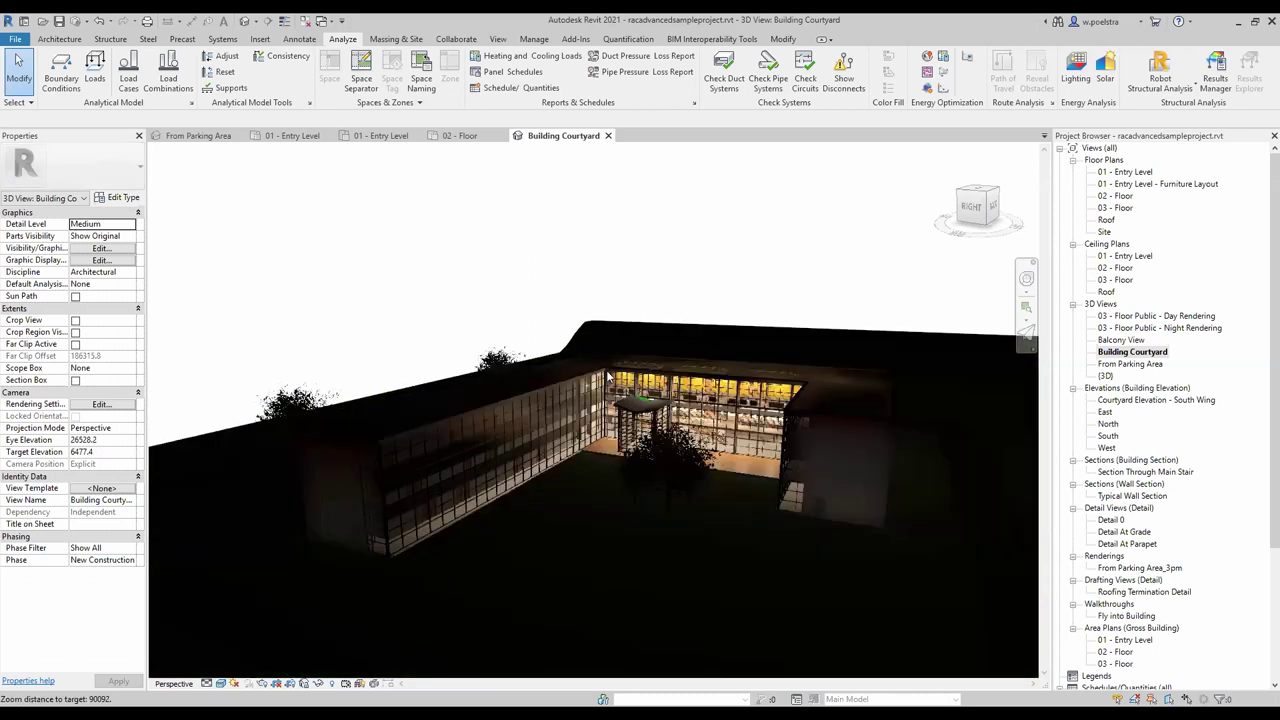
scroll(607, 376, down, 1)
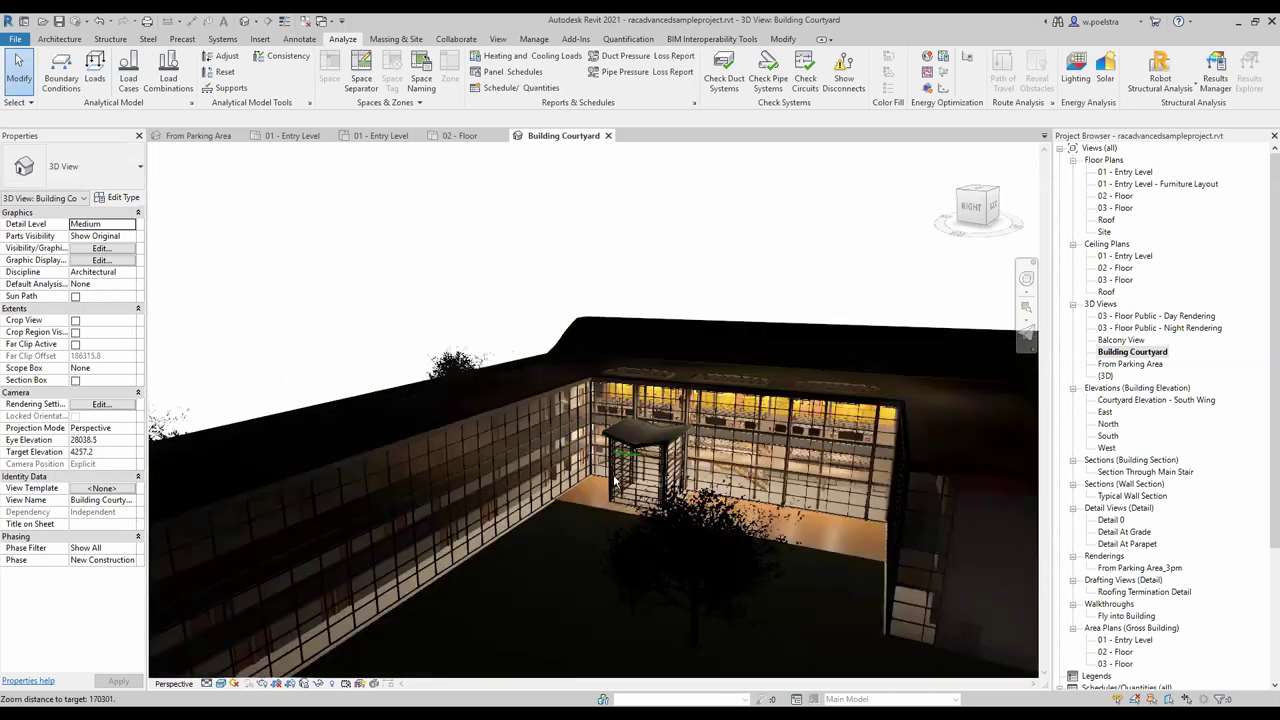
mouse_move(668, 468)
shift+middle_down()
mouse_move(686, 427)
mouse_move(643, 480)
mouse_move(643, 468)
shift+middle_up()
scroll(627, 468, down, 1)
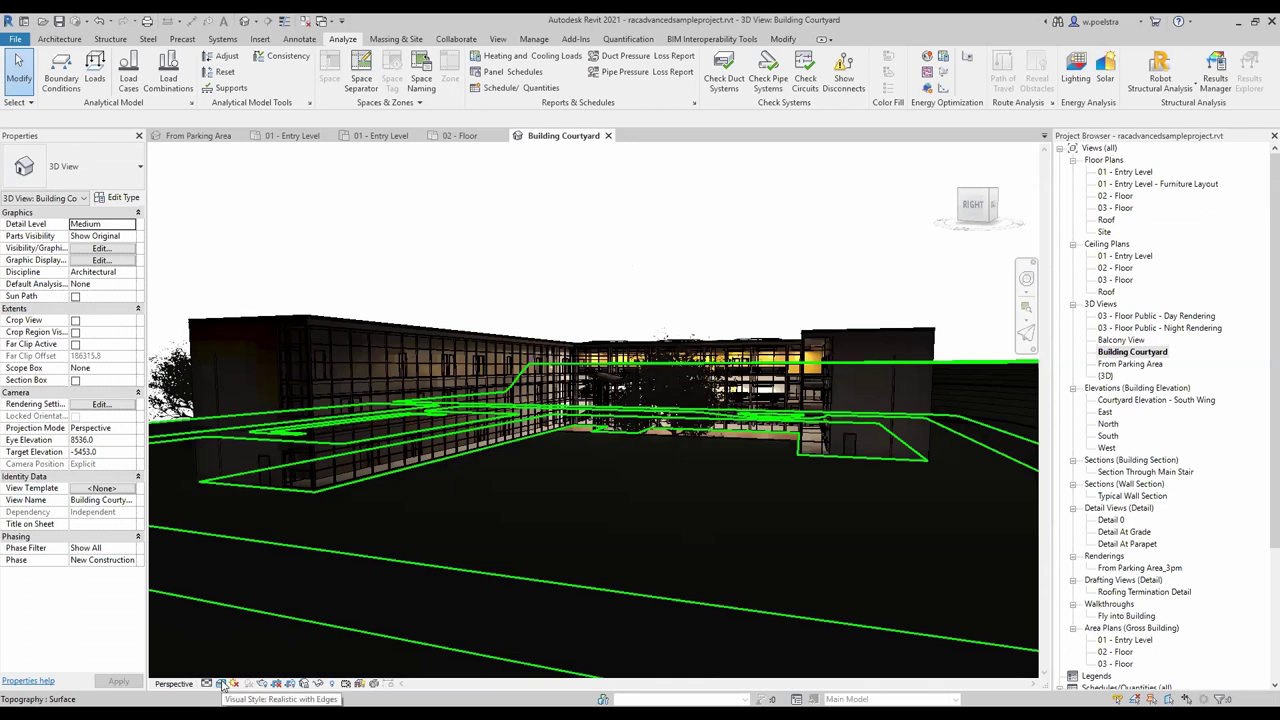
click(221, 683)
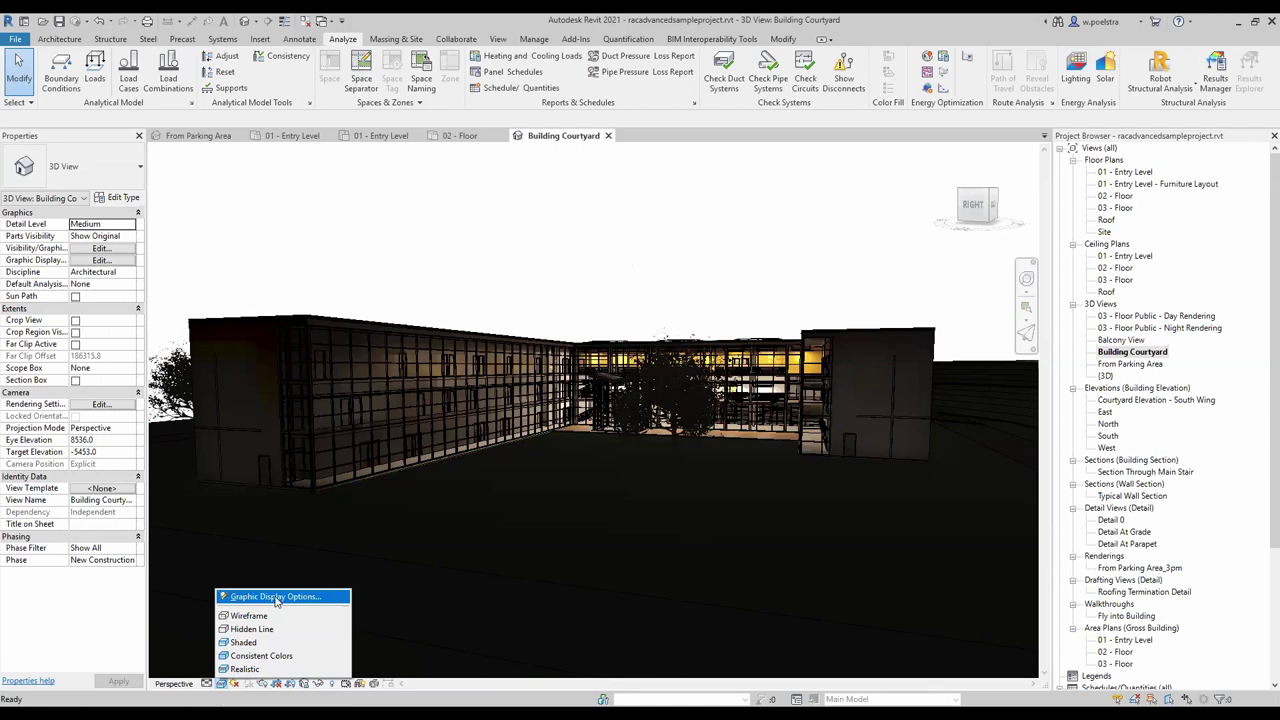
Set the Realistic exposure to Manual with a value of 12.20
click(277, 598)
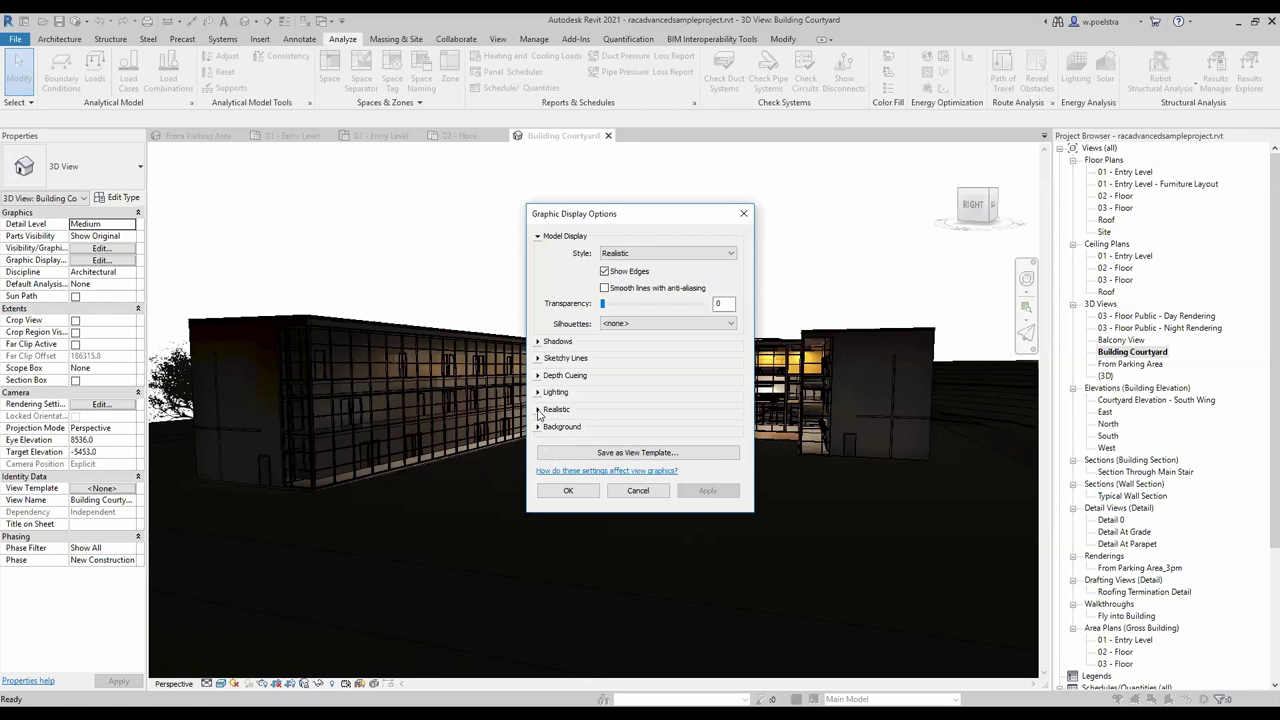
click(538, 410)
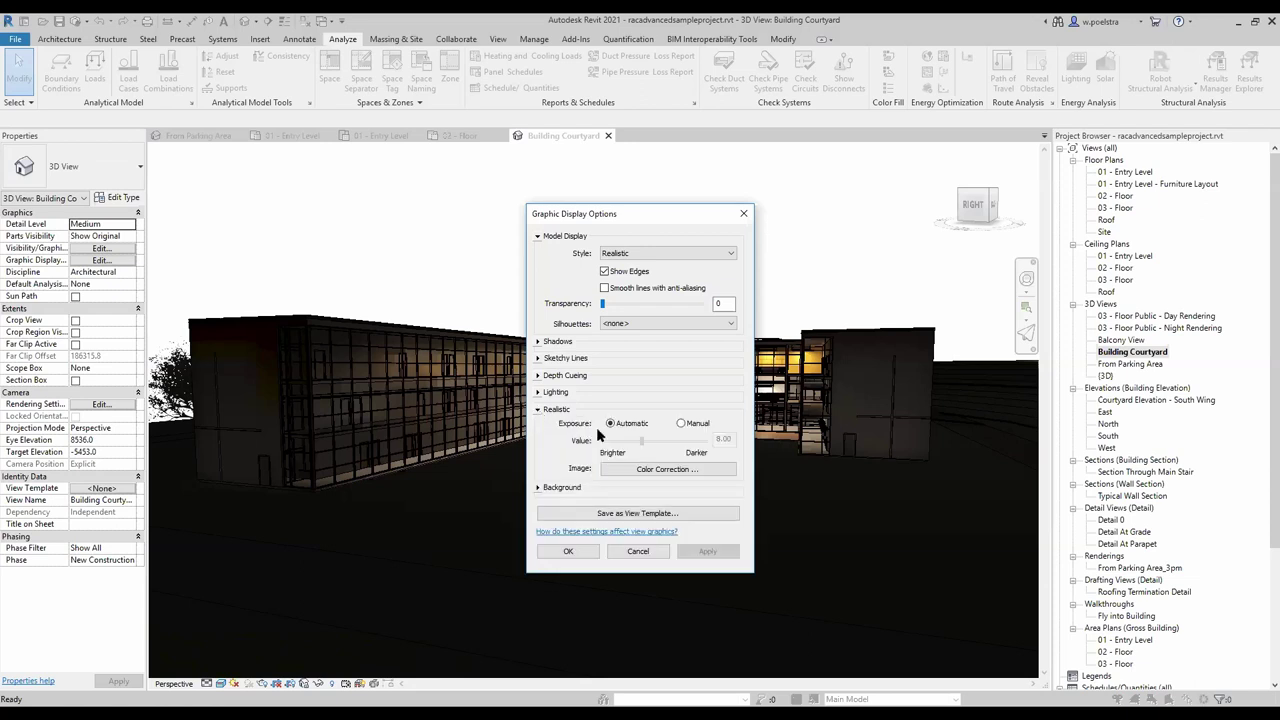
click(682, 424)
drag(642, 441, 661, 441)
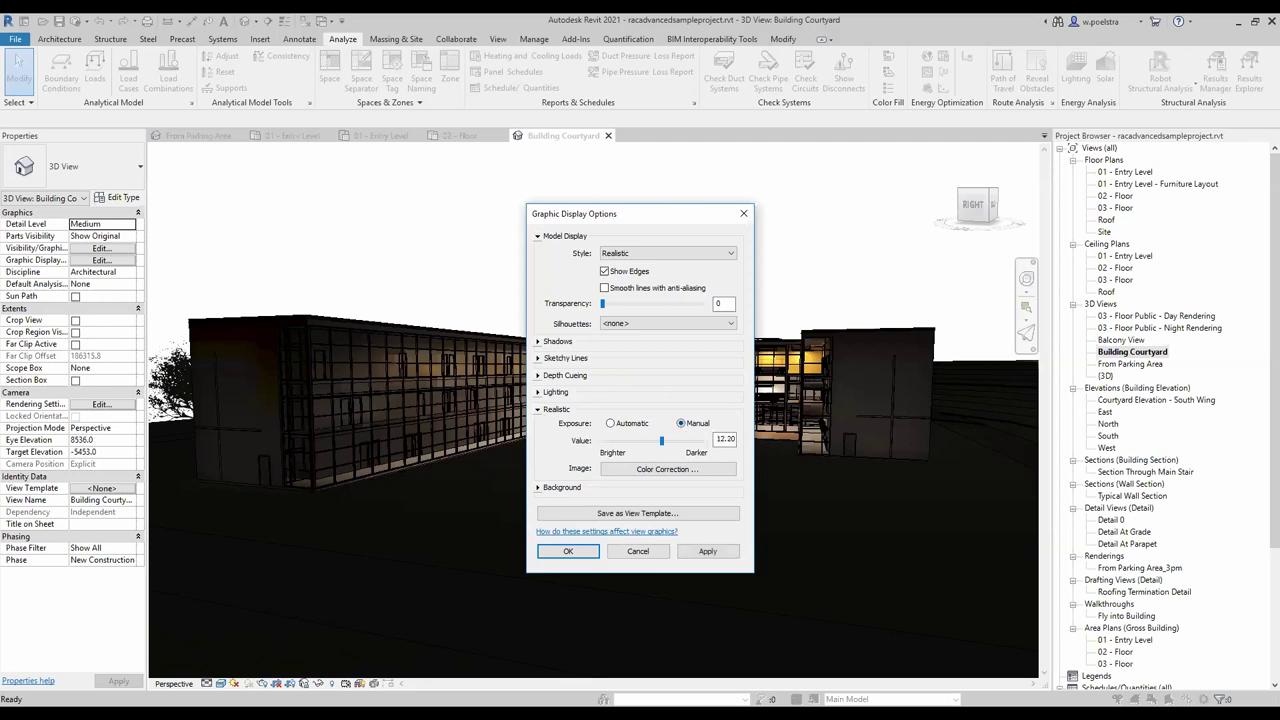
Raise colour-correction highlights to 0.43, apply, and confirm the display settings
click(647, 470)
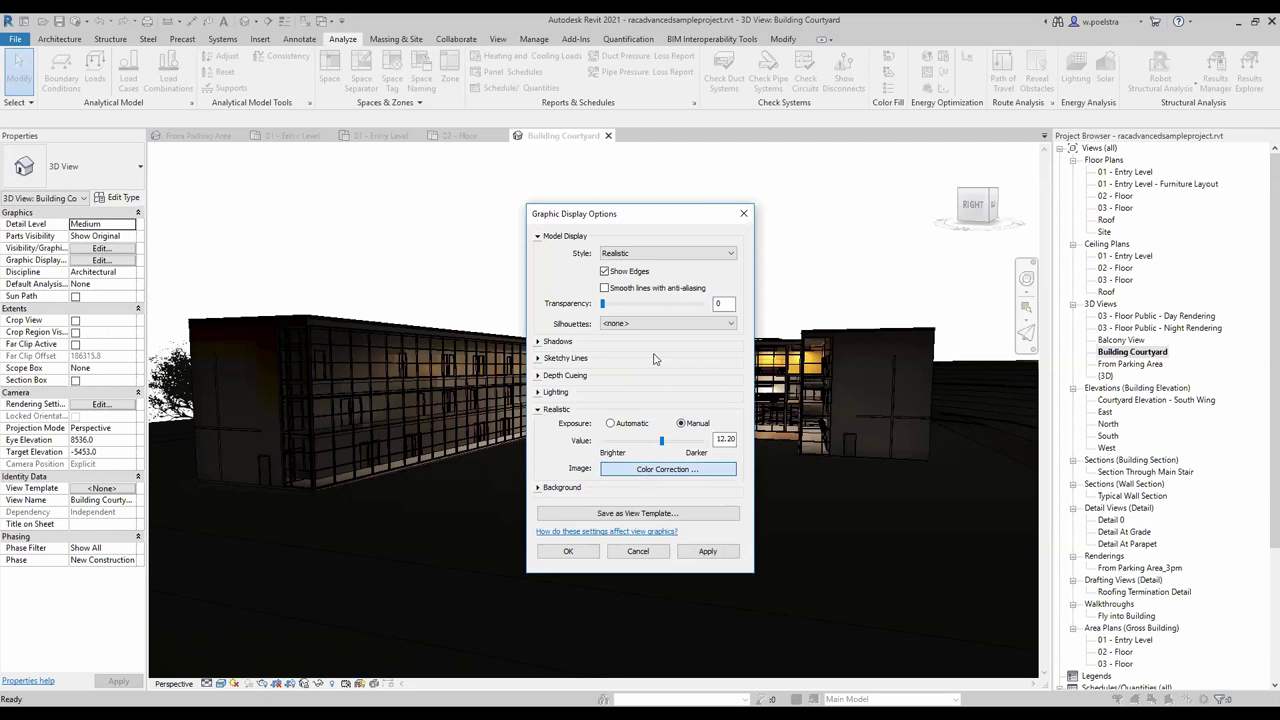
drag(660, 314, 682, 314)
click(738, 466)
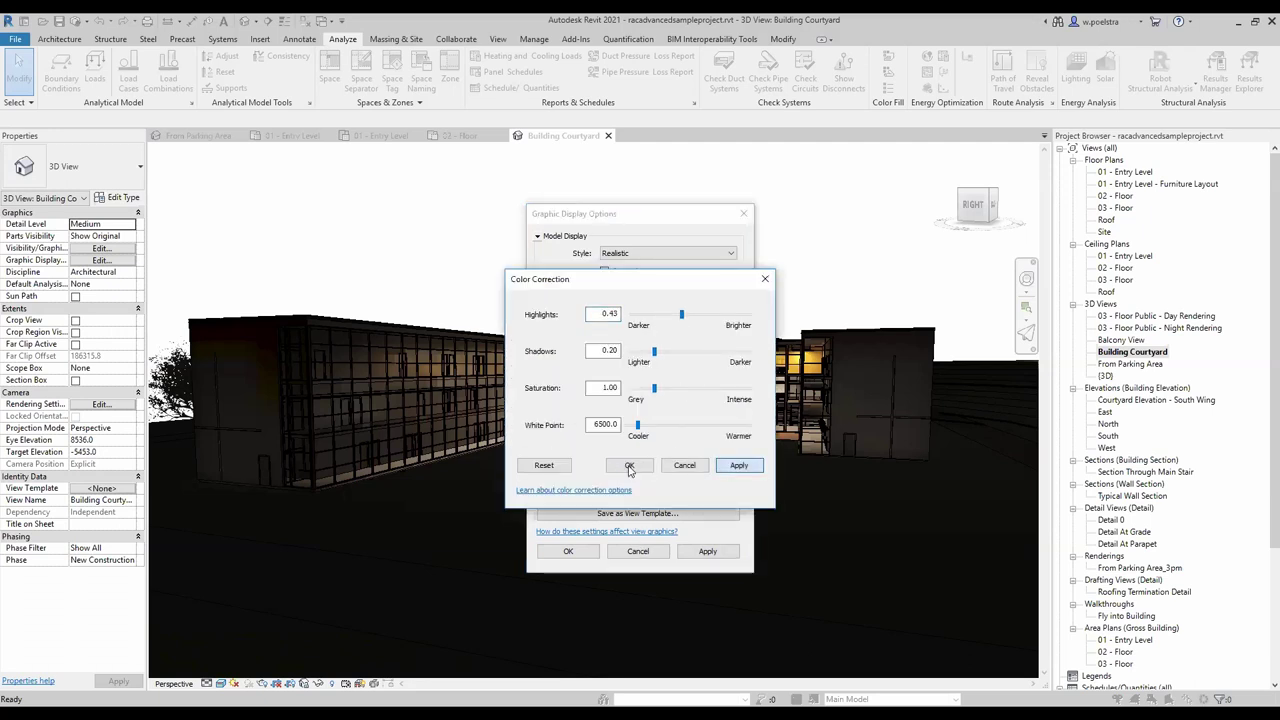
click(628, 468)
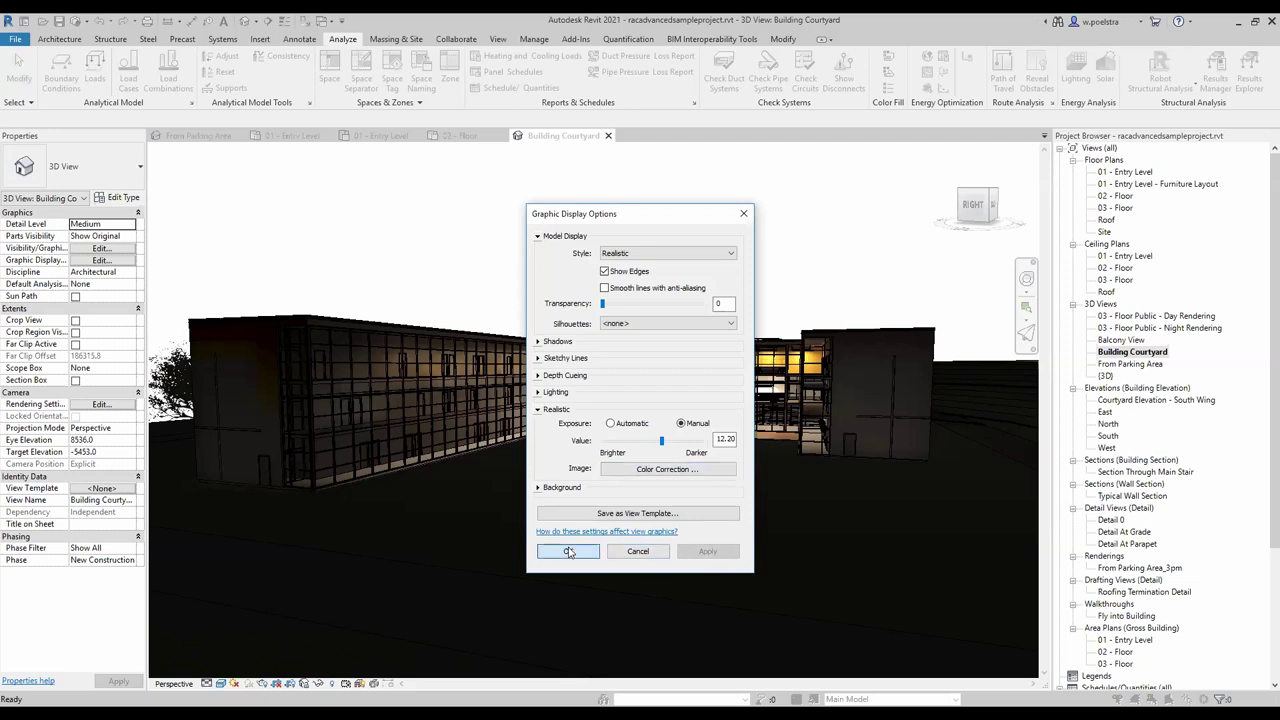
click(568, 551)
Orbit close to the darkened facade, then zoom out to see the whole night-lit building
scroll(711, 341, up, 5)
mouse_move(770, 430)
shift+middle_down()
mouse_move(643, 447)
mouse_move(698, 438)
shift+middle_up()
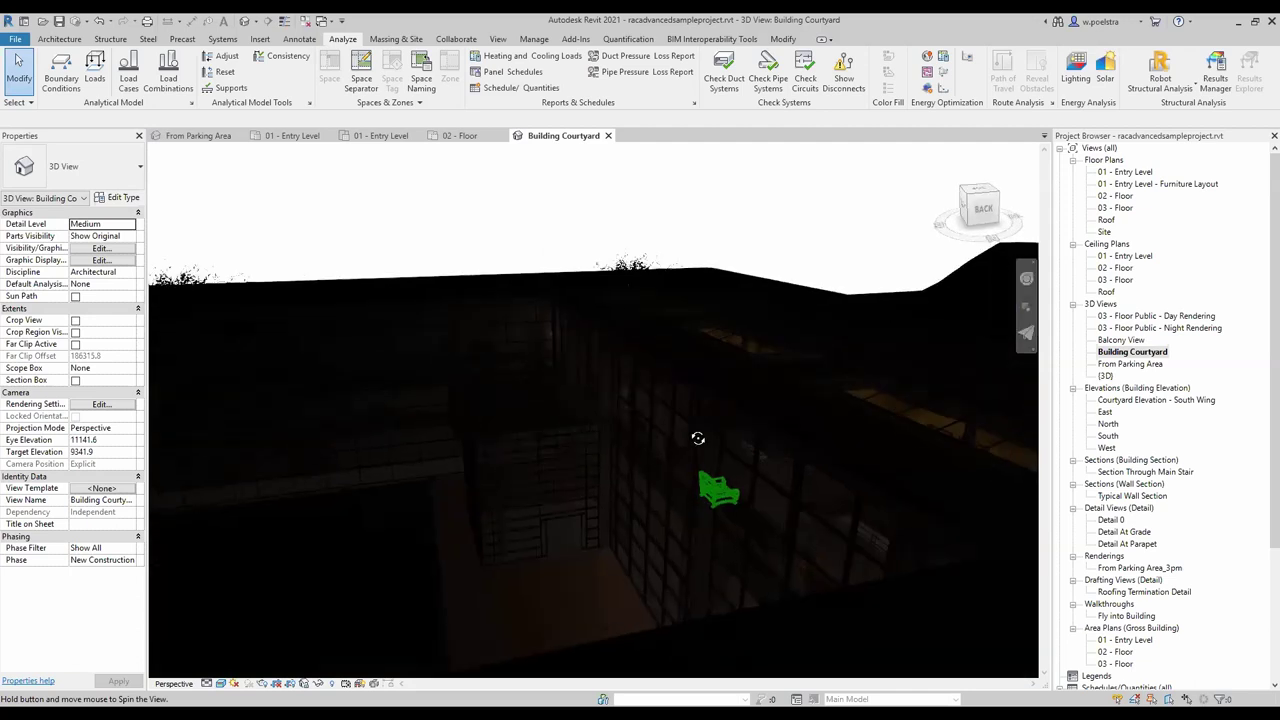
scroll(700, 438, down, 2)
scroll(710, 440, down, 2)
scroll(725, 442, down, 2)
mouse_move(728, 442)
shift+middle_down()
mouse_move(686, 414)
mouse_move(623, 417)
mouse_move(678, 418)
shift+middle_up()
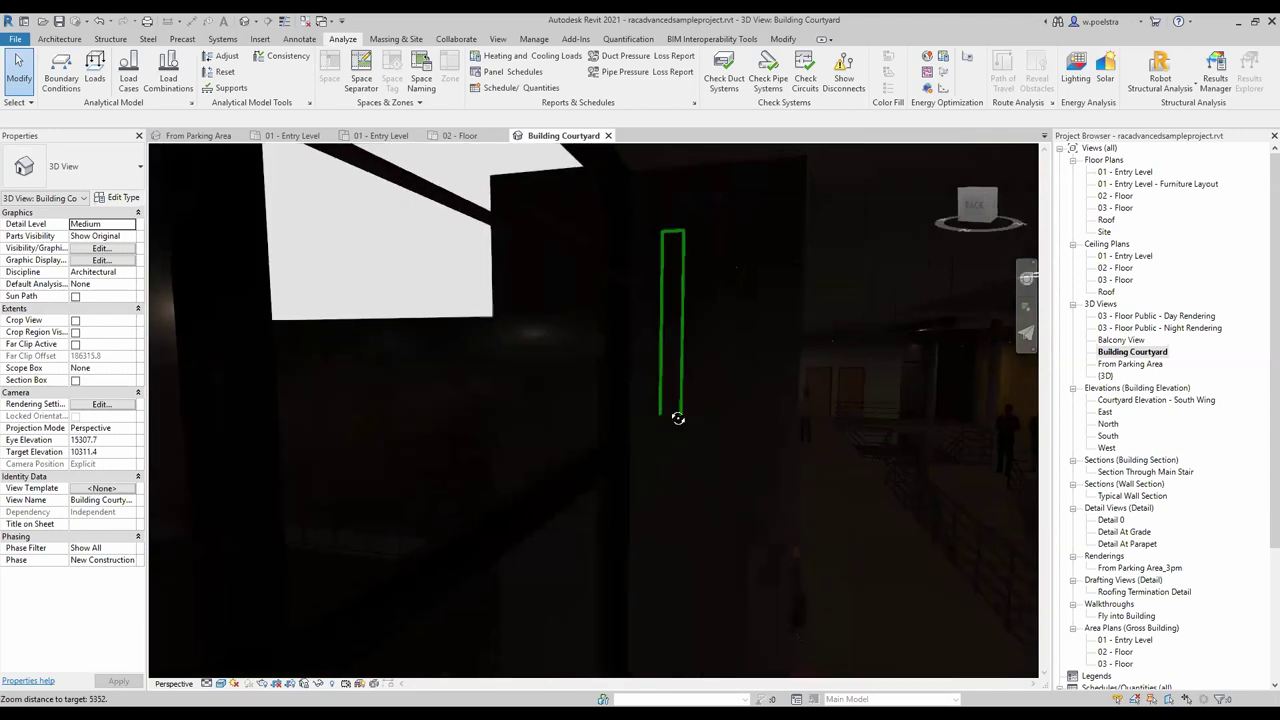
scroll(700, 430, down, 2)
scroll(729, 447, down, 1)
scroll(729, 447, down, 2)
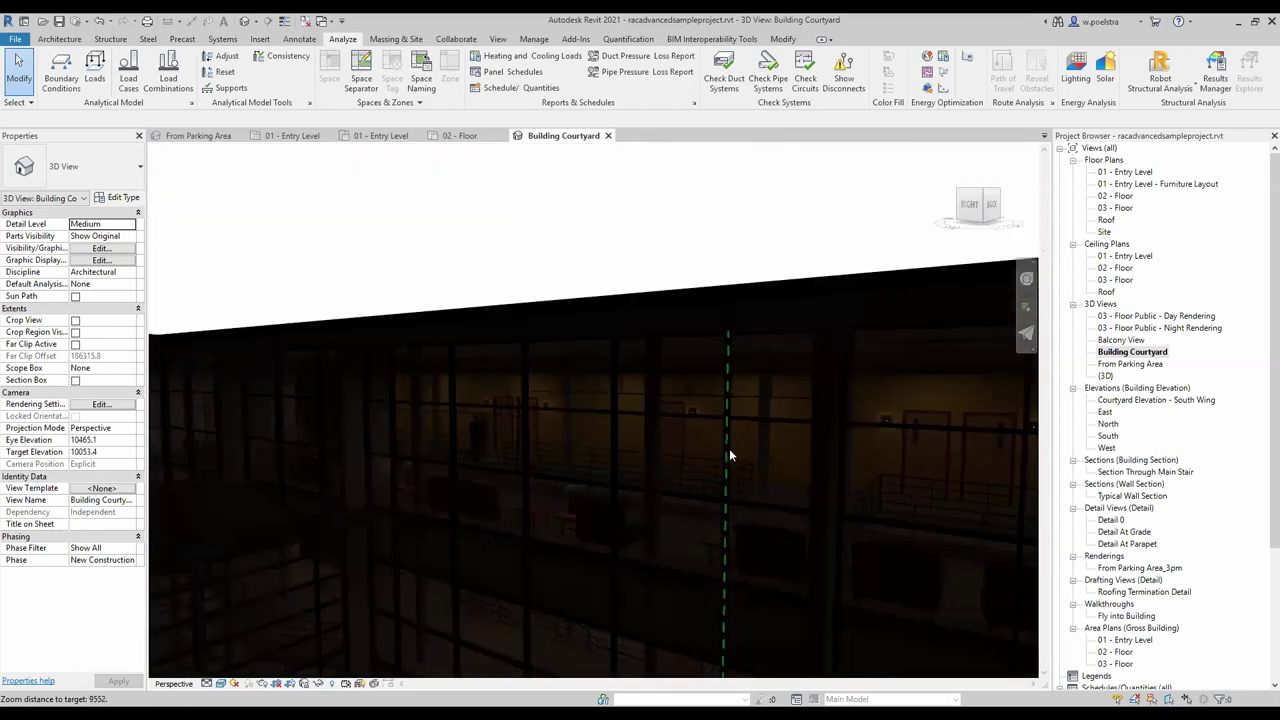
scroll(729, 451, down, 2)
scroll(734, 455, down, 2)
scroll(737, 462, down, 1)
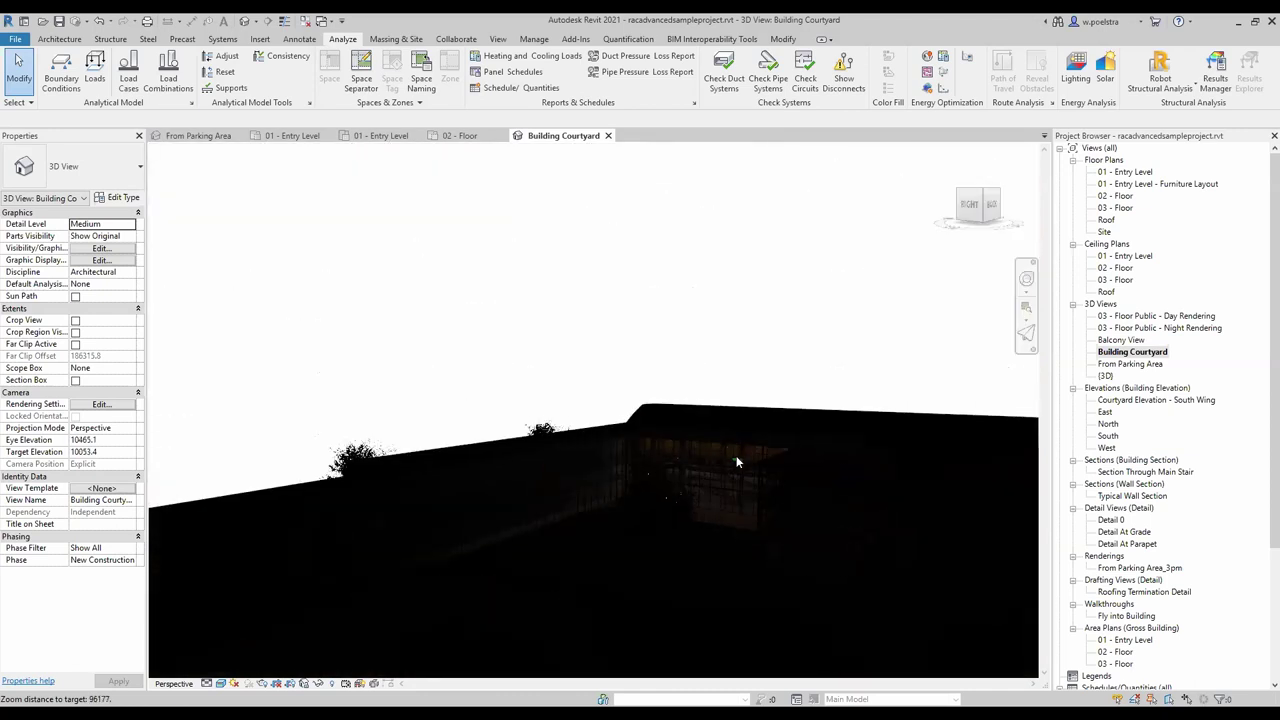
click(221, 683)
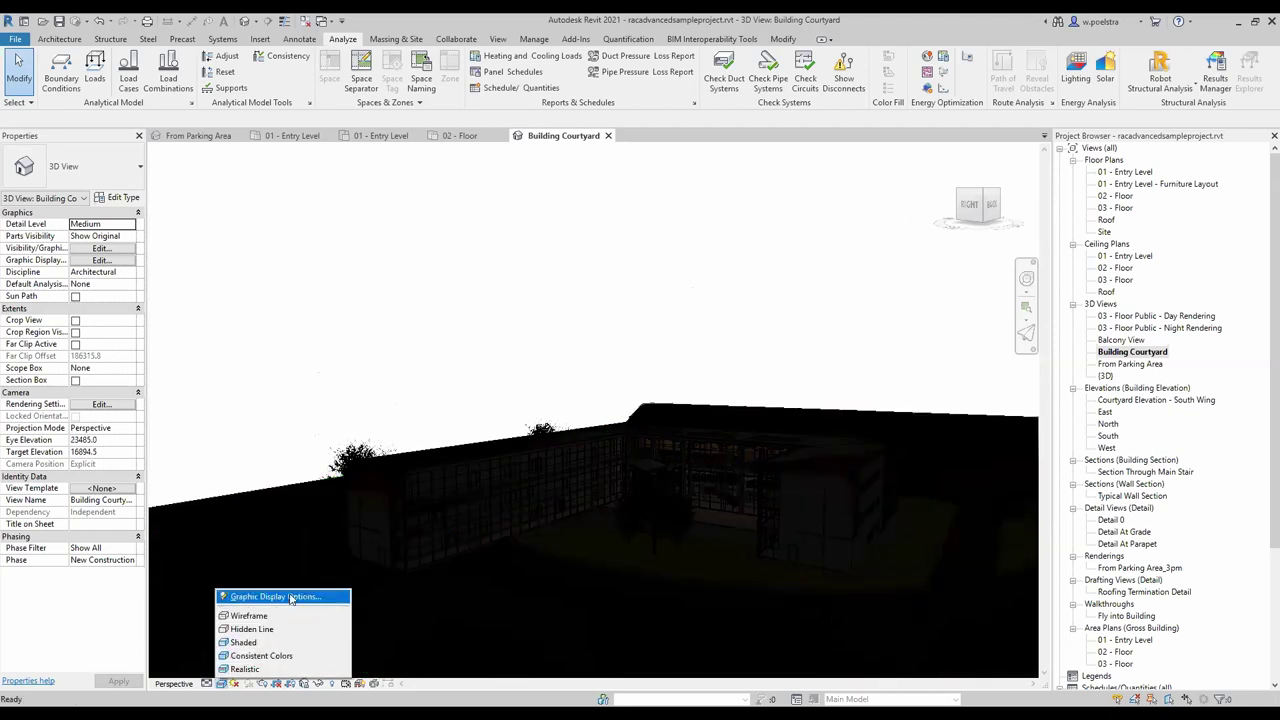
Lower the manual Realistic exposure to 3.80, apply it, and close Graphic Display Options
click(291, 598)
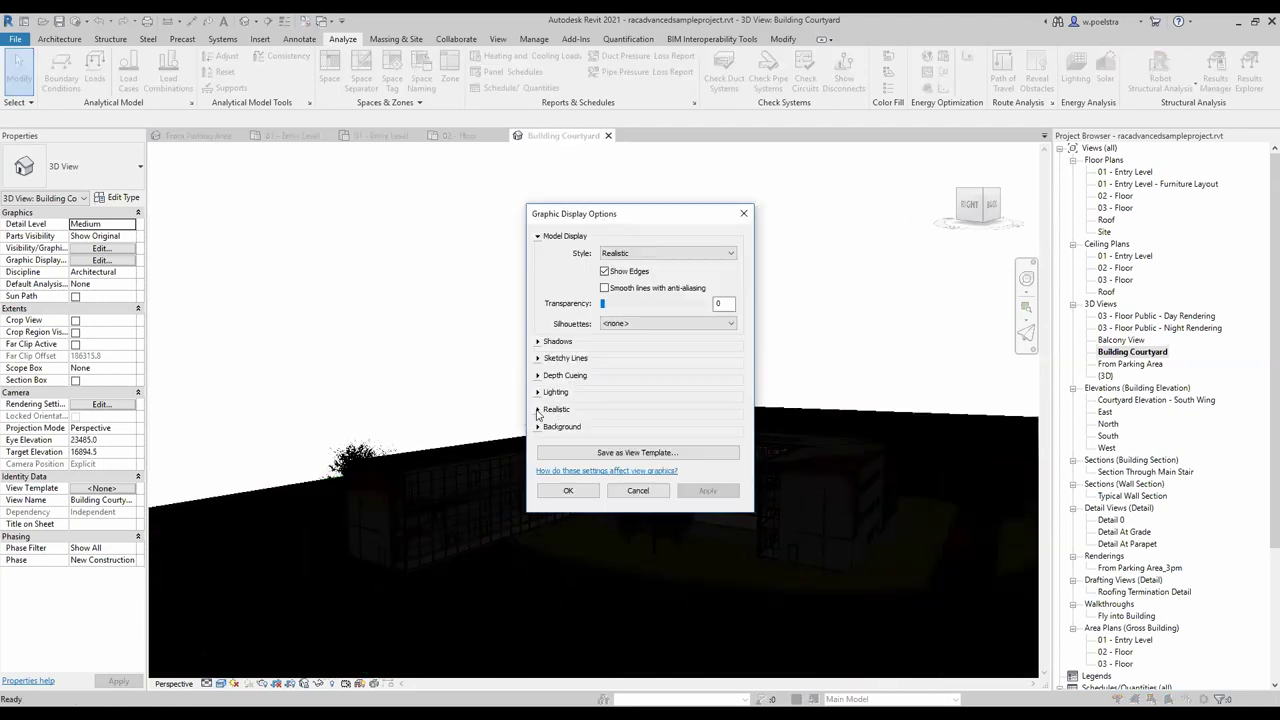
click(538, 410)
click(681, 423)
click(645, 442)
click(627, 442)
click(687, 555)
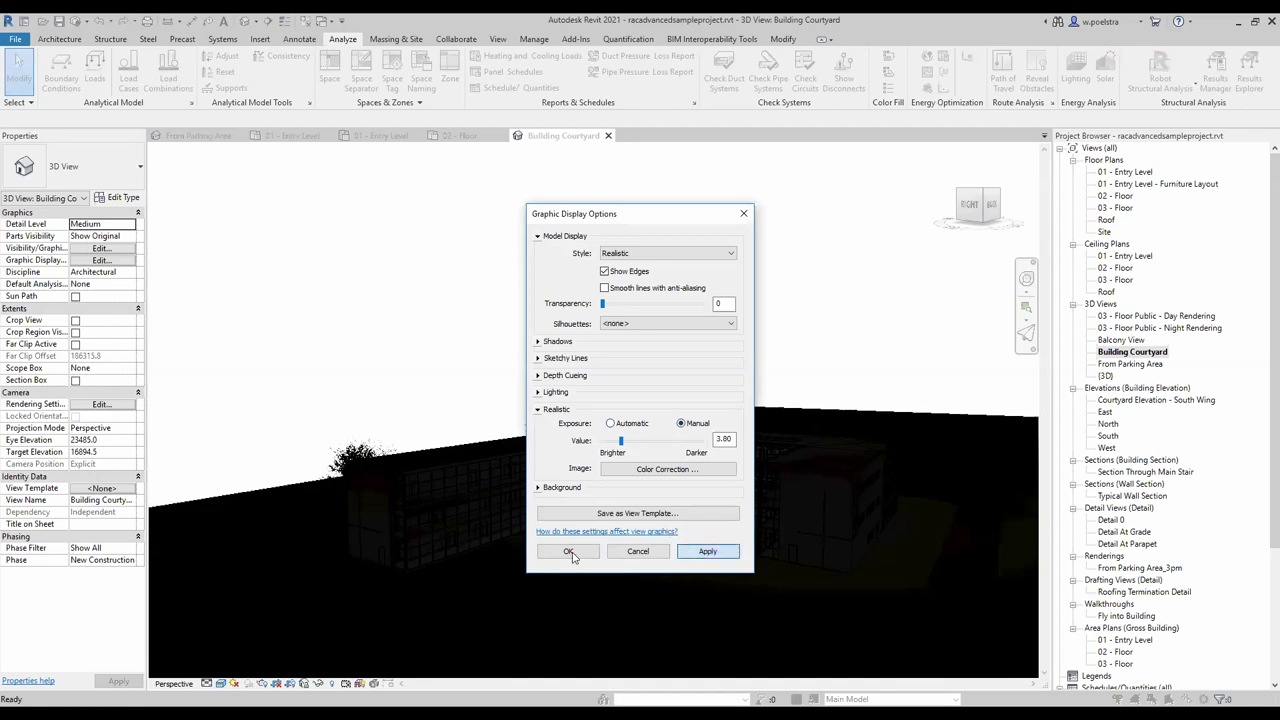
drag(665, 222, 841, 237)
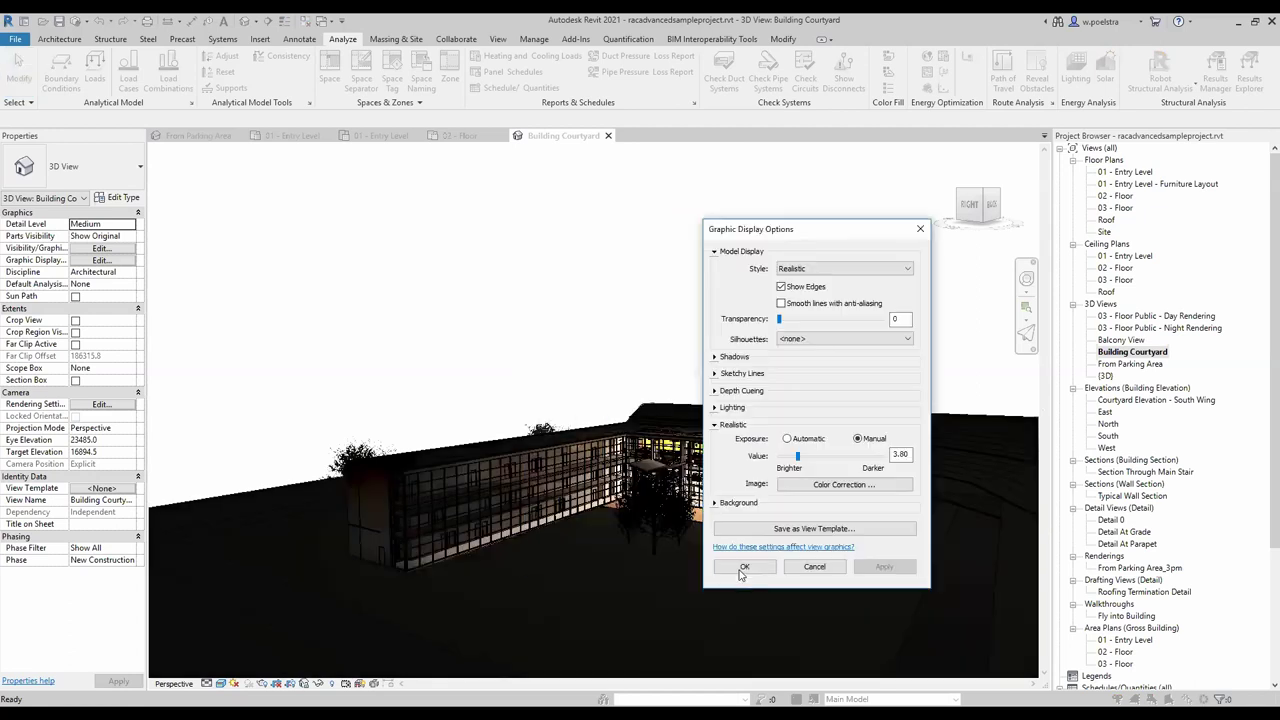
key(Return)
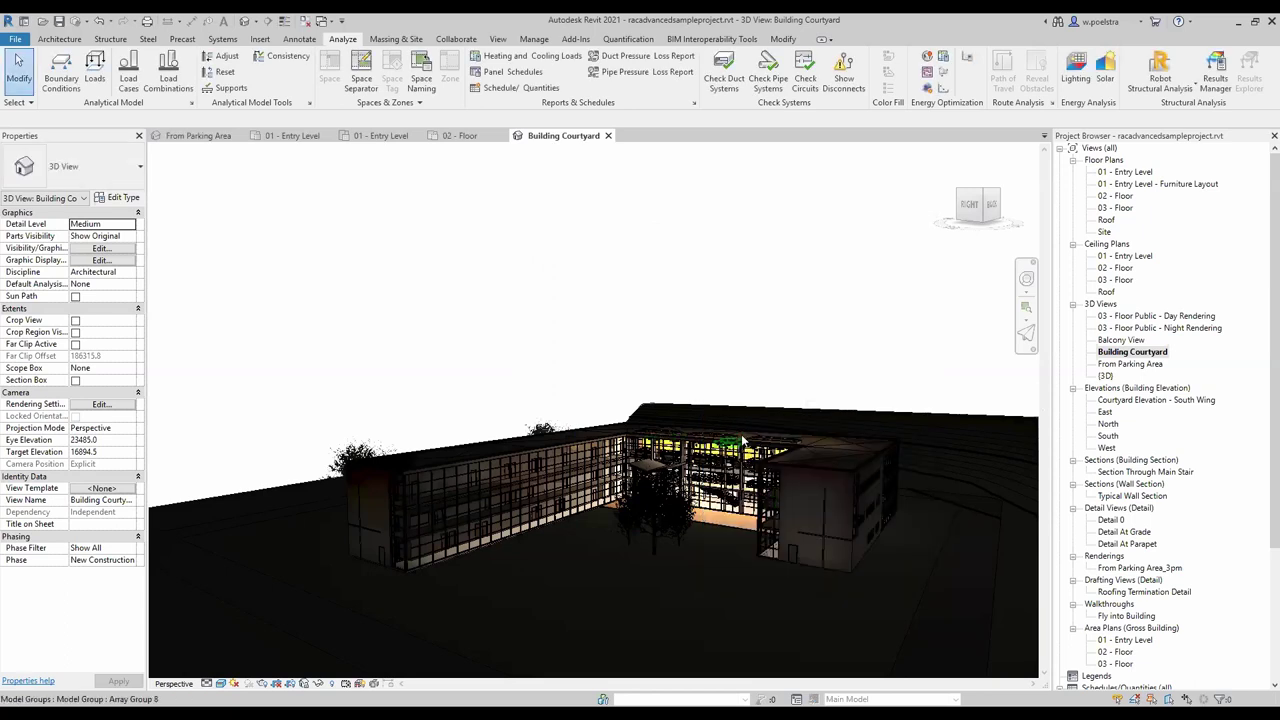
Zoom and orbit the night-lit courtyard building to a new viewing angle
scroll(665, 432, up, 4)
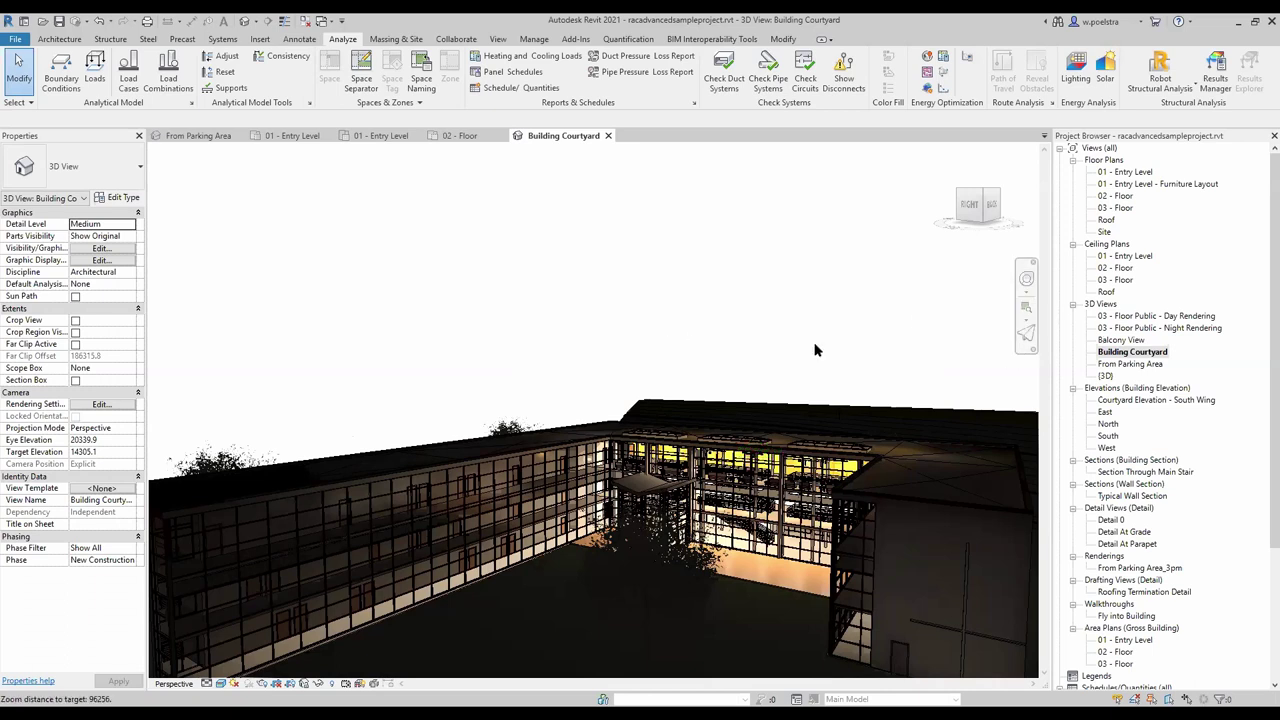
scroll(818, 350, down, 2)
shift+middle_drag(840, 347, 740, 306)
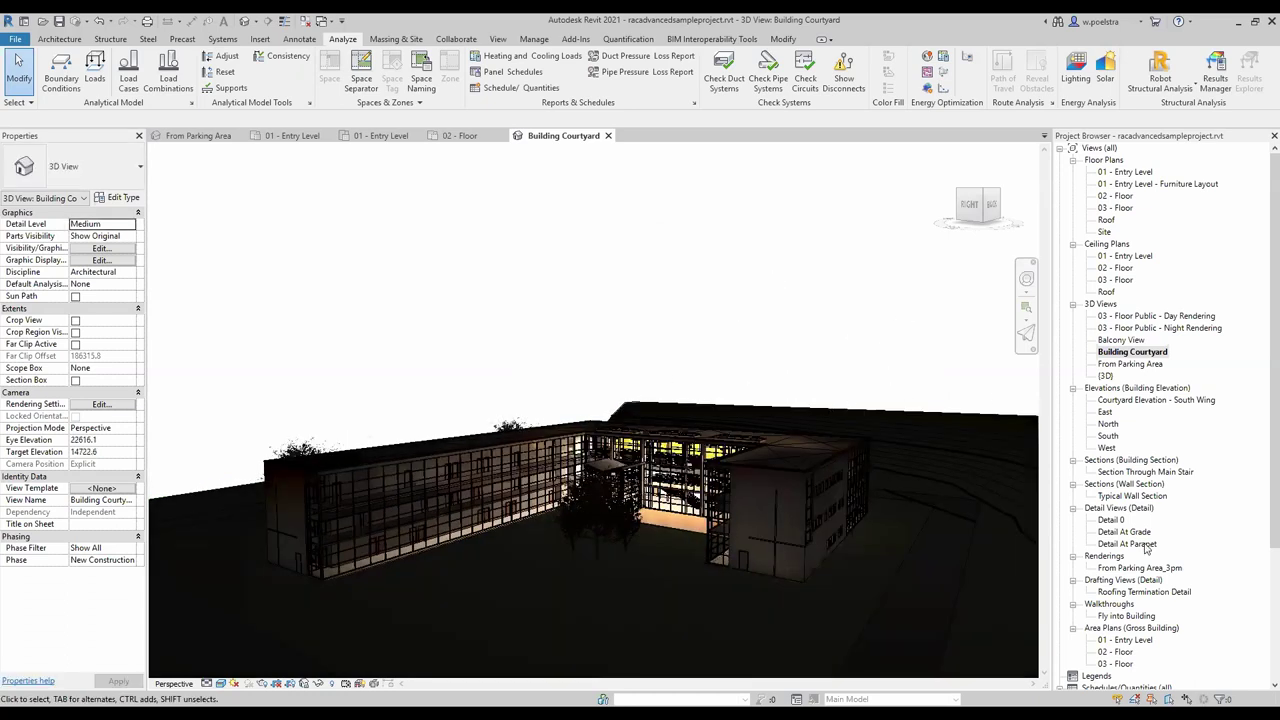
scroll(1148, 548, down, 2)
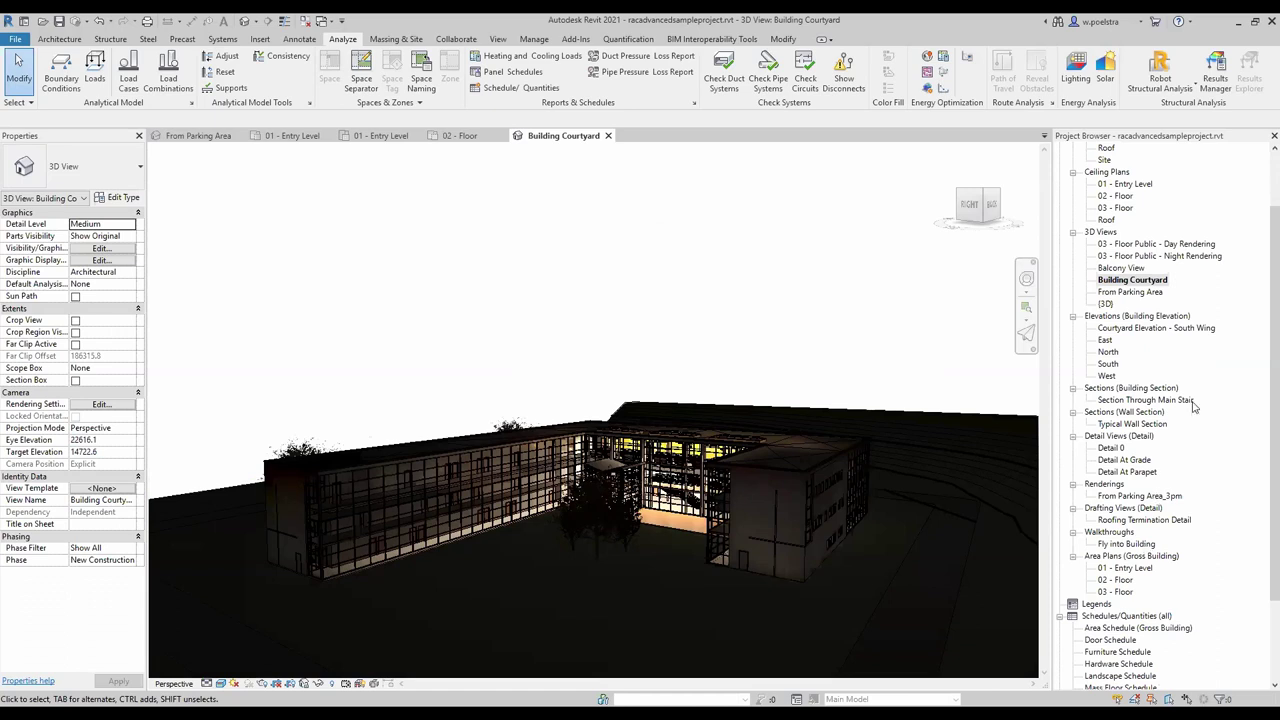
scroll(1212, 540, down, 3)
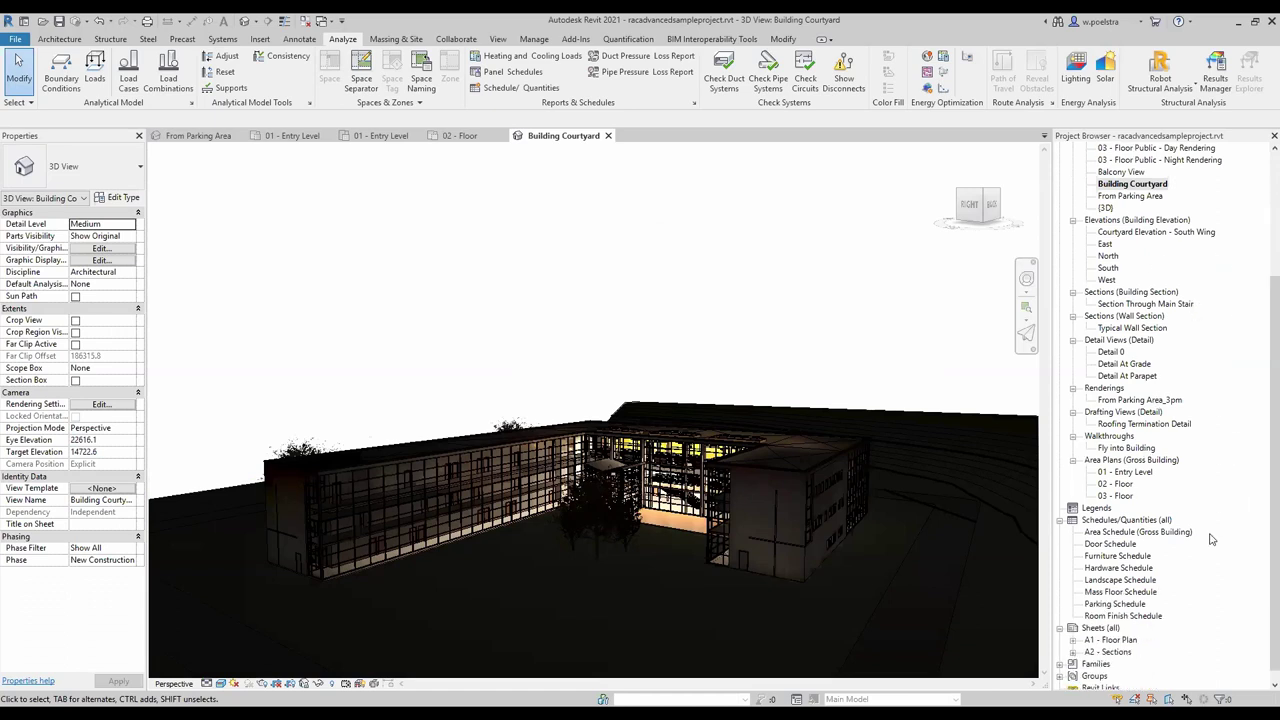
Open the Door Schedule from the Project Browser and select the Type cell in row 104A
double_click(1108, 545)
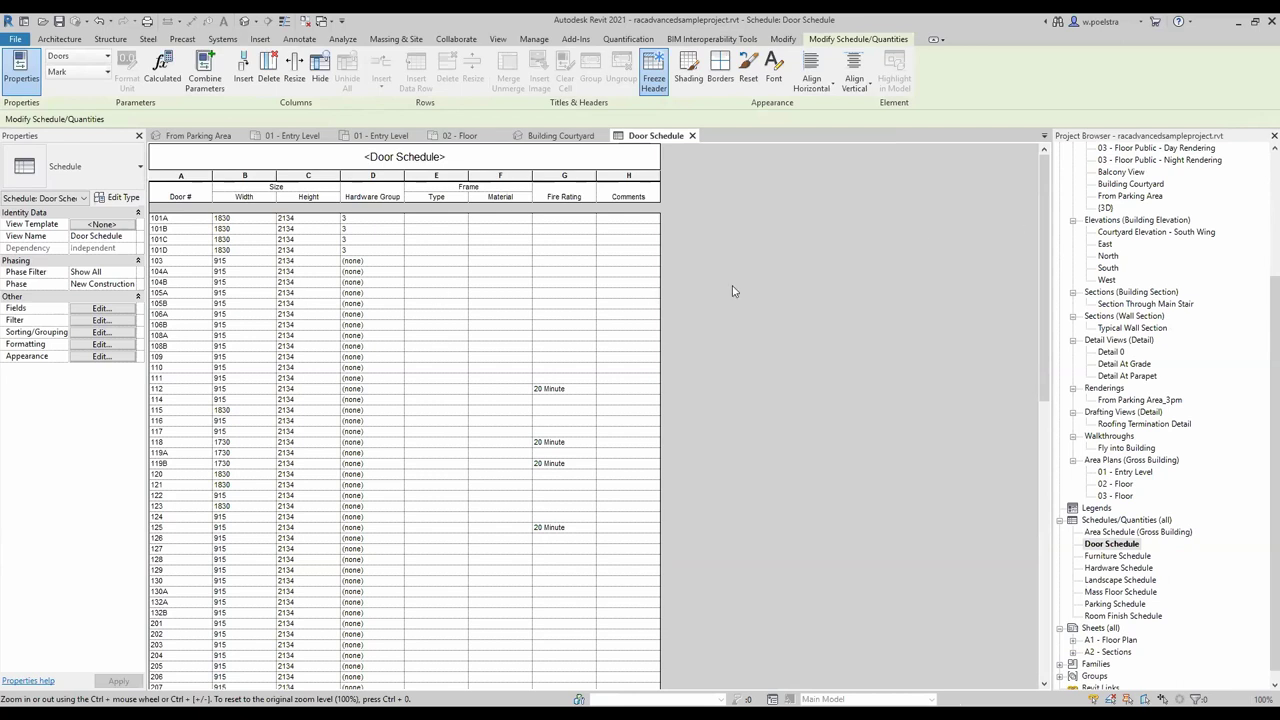
click(430, 272)
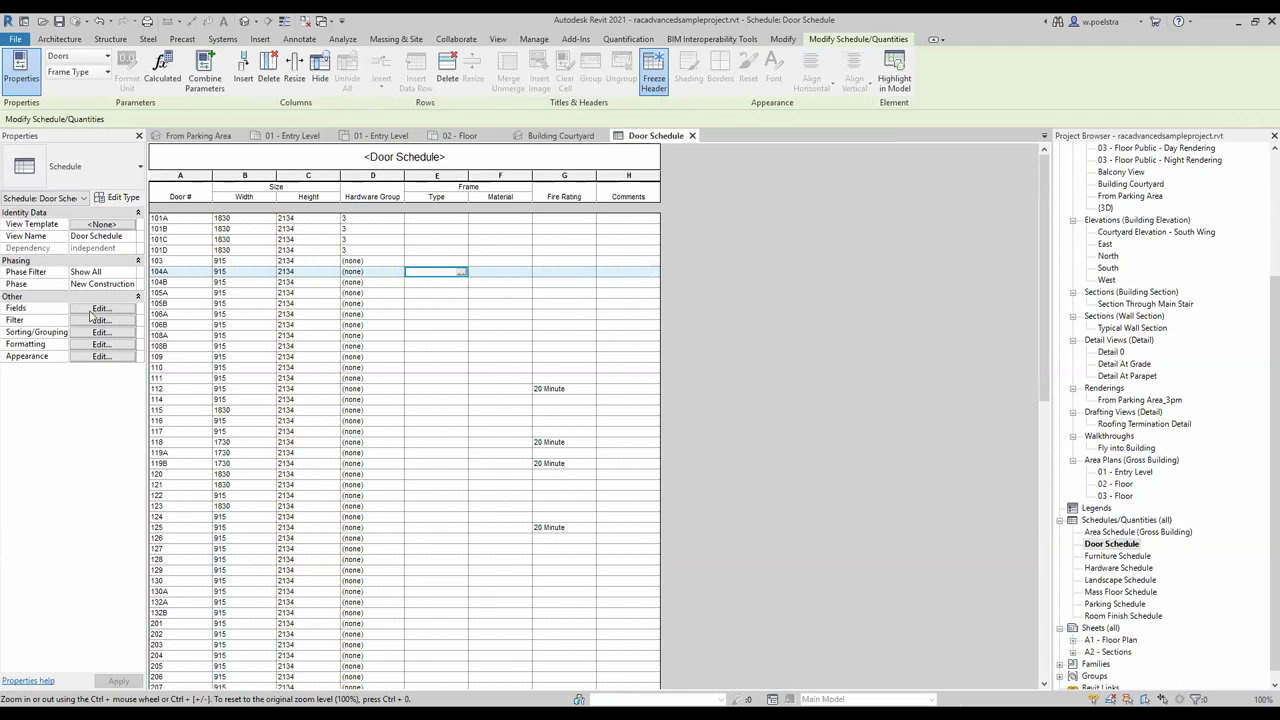
scroll(465, 358, down, 3)
scroll(465, 358, up, 3)
scroll(580, 274, down, 3)
scroll(597, 409, up, 3)
Turn on Stripe Rows in the schedule's Appearance settings with blue as the stripe colour
click(101, 357)
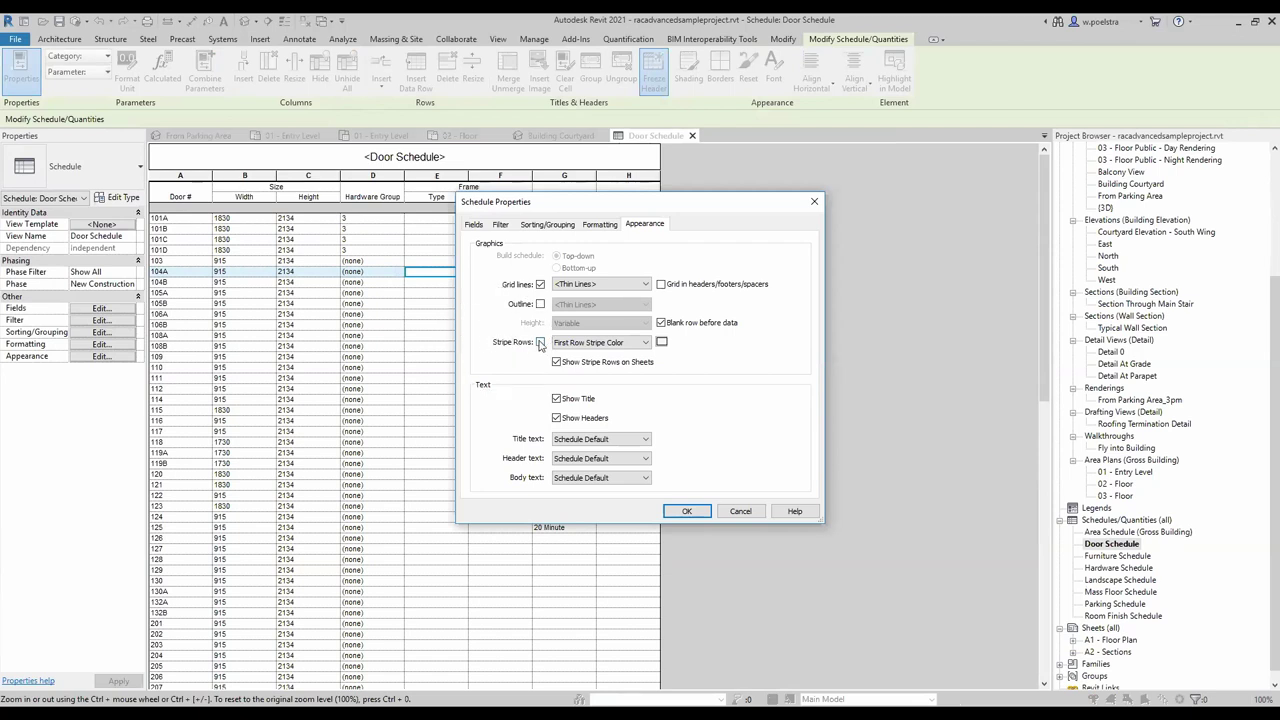
click(540, 343)
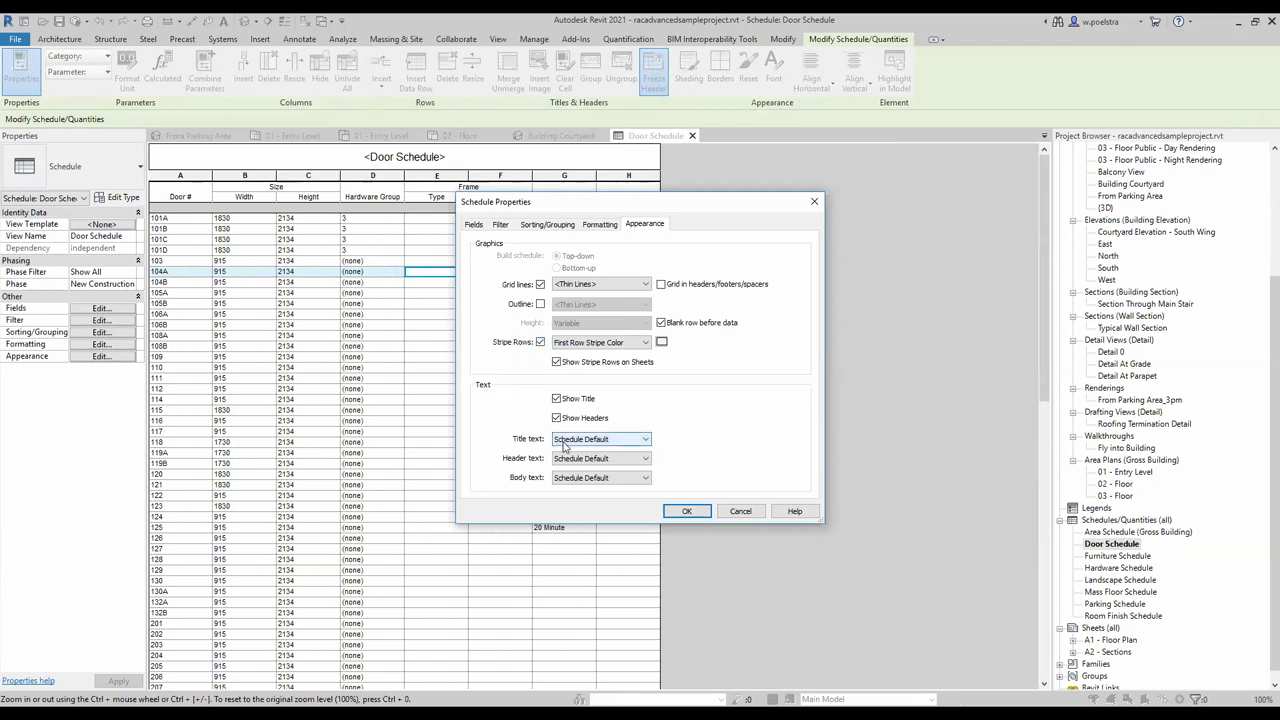
click(661, 343)
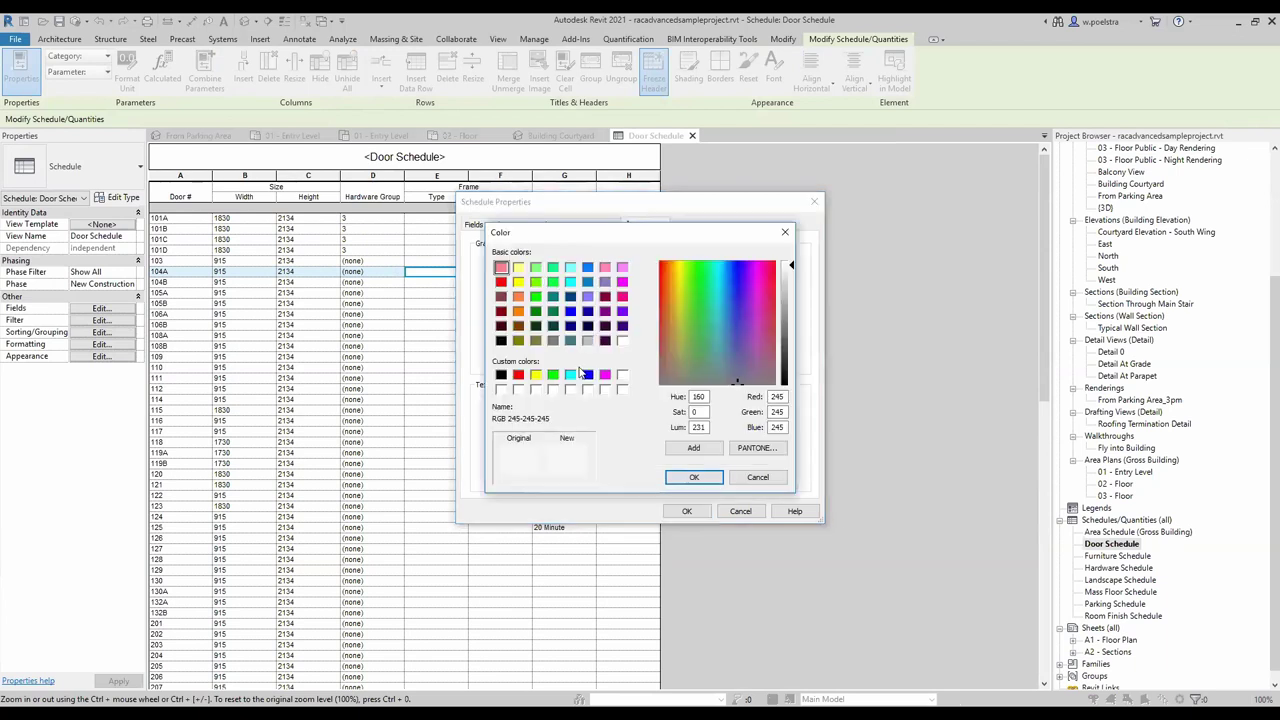
click(587, 375)
click(693, 477)
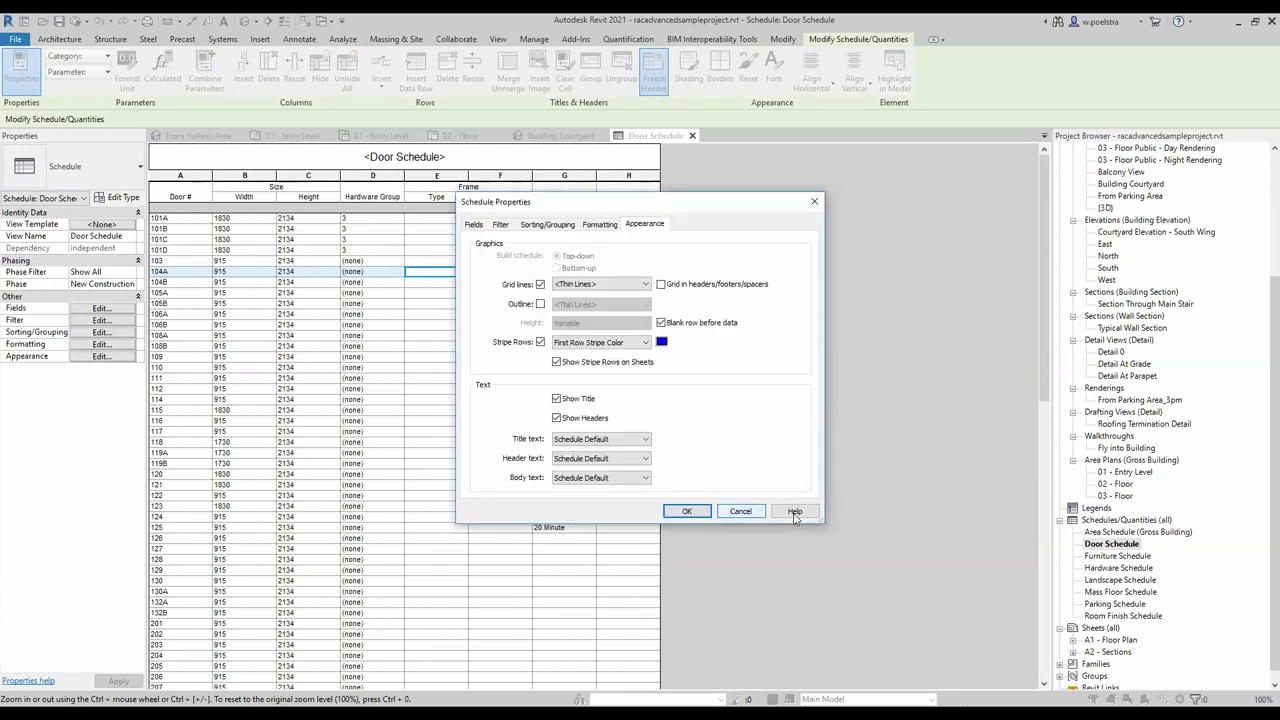
click(687, 512)
Apply Freeze Header to the Door Schedule and scroll the rows to confirm the headers stay put
scroll(428, 400, down, 2)
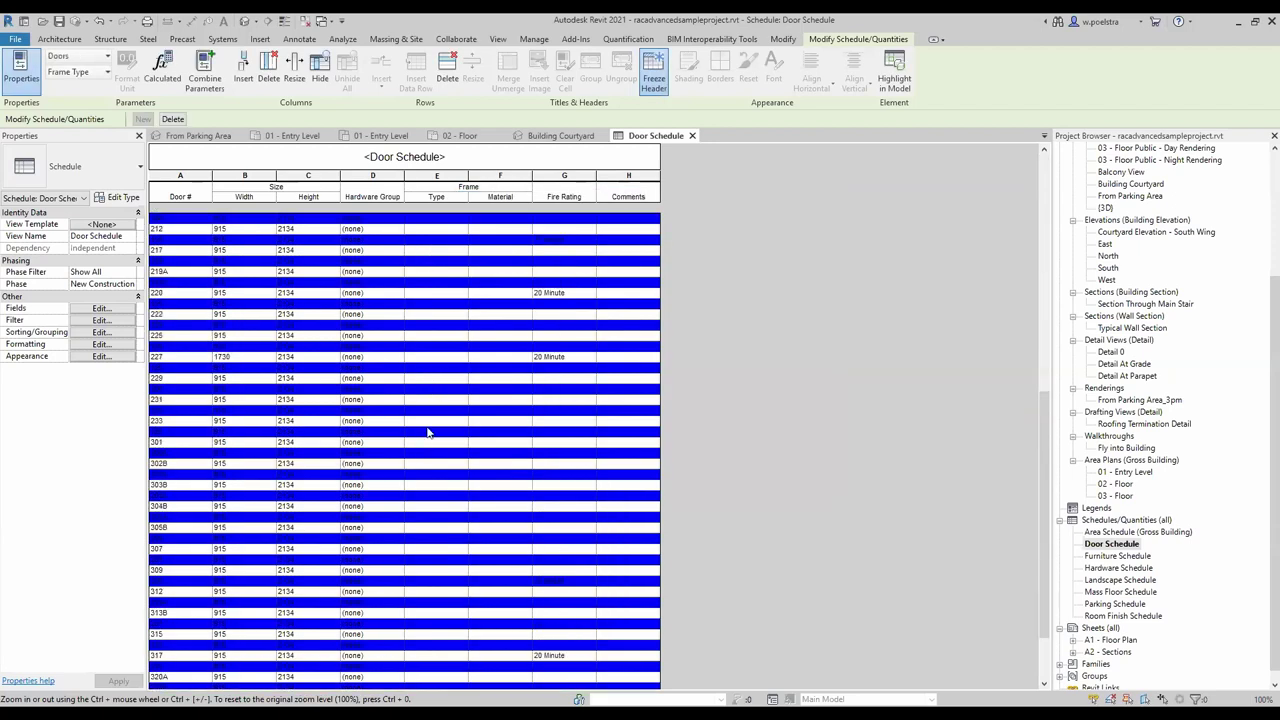
scroll(425, 445, down, 2)
scroll(425, 445, up, 1)
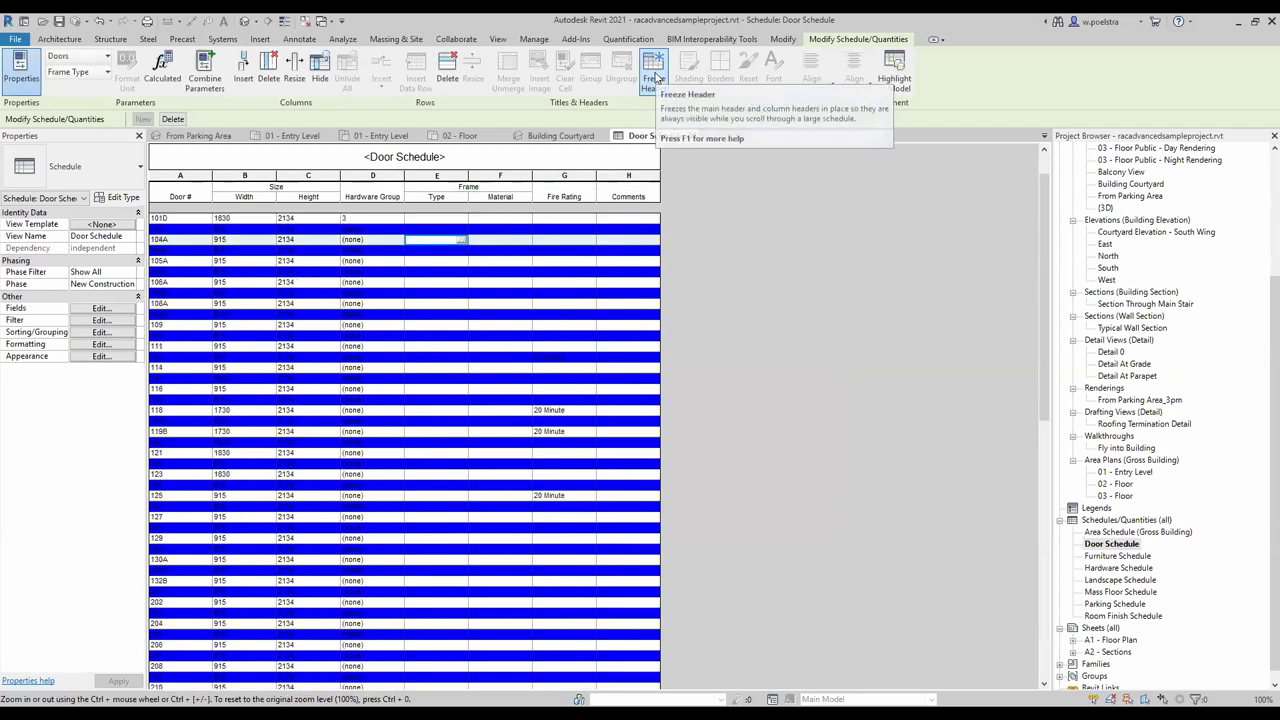
click(655, 78)
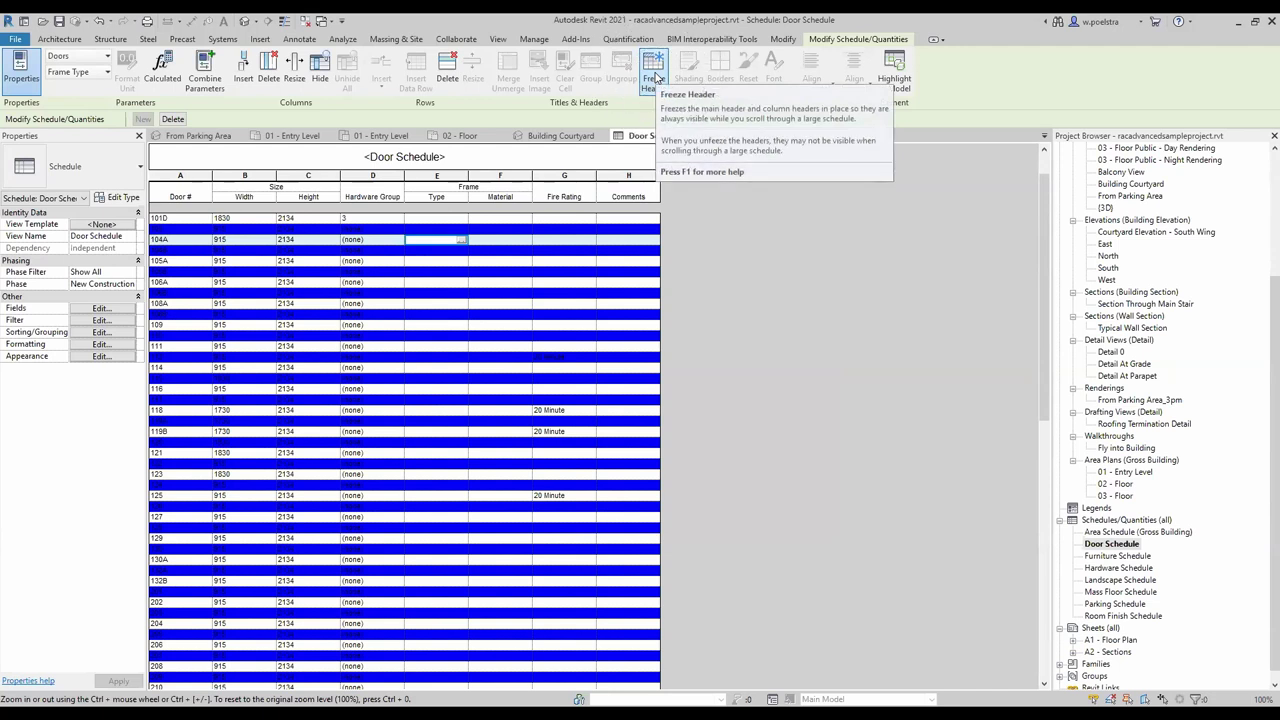
scroll(413, 250, down, 3)
scroll(413, 250, up, 1)
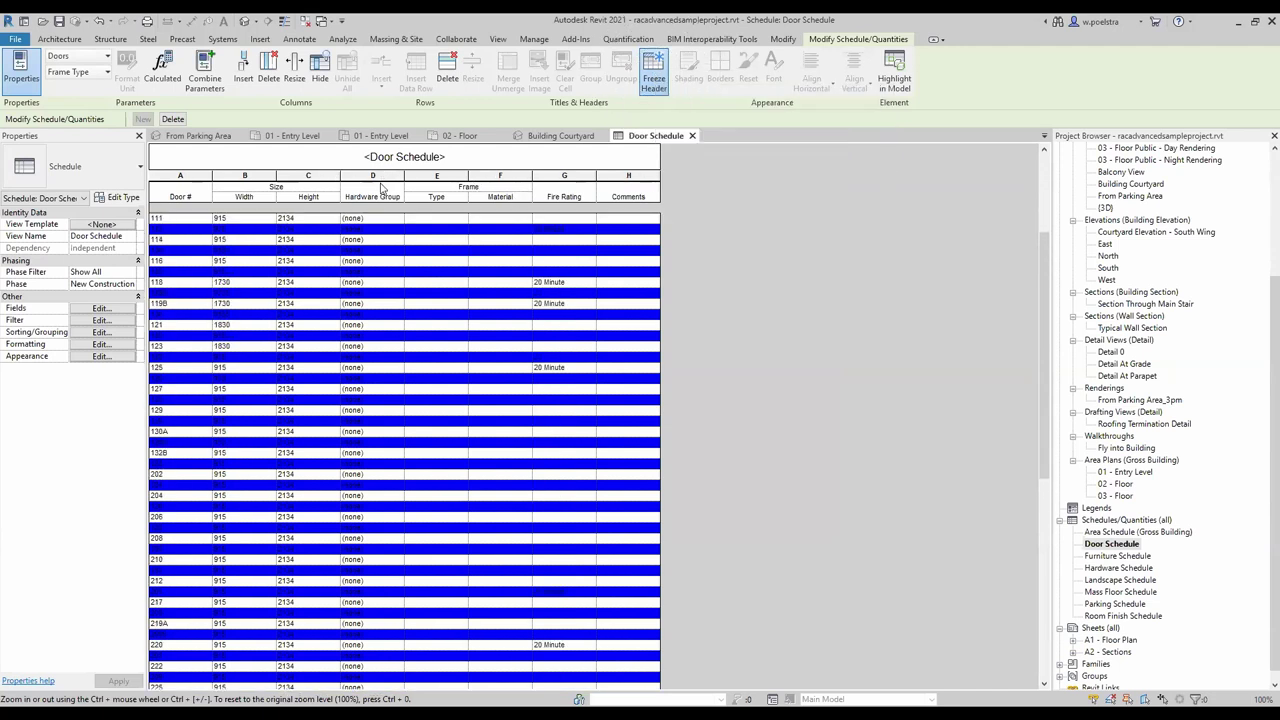
scroll(448, 293, up, 2)
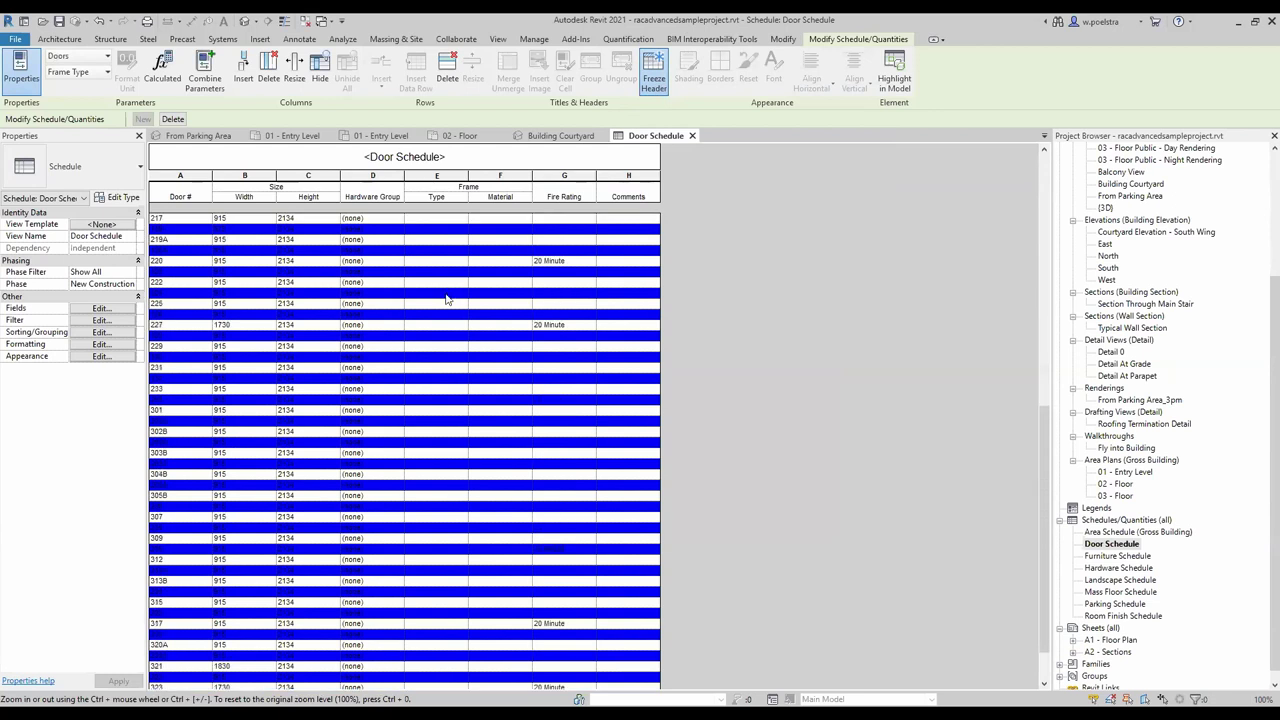
scroll(448, 293, down, 3)
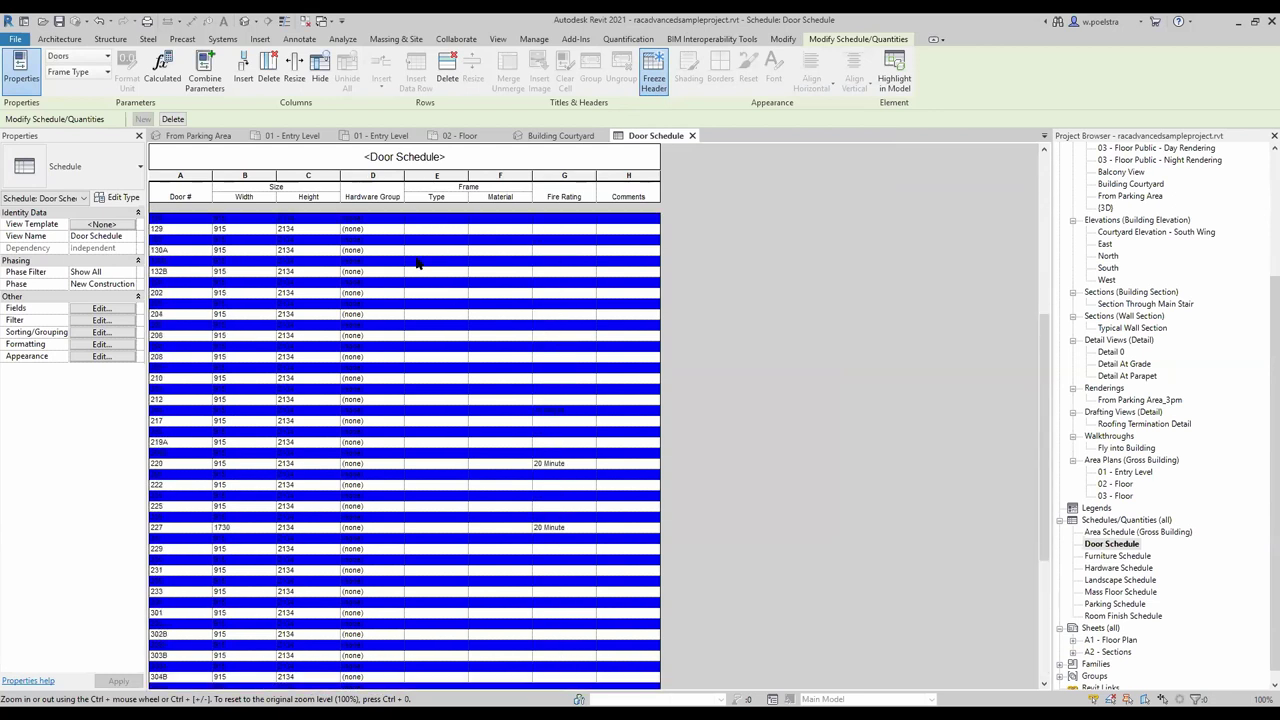
scroll(418, 262, up, 5)
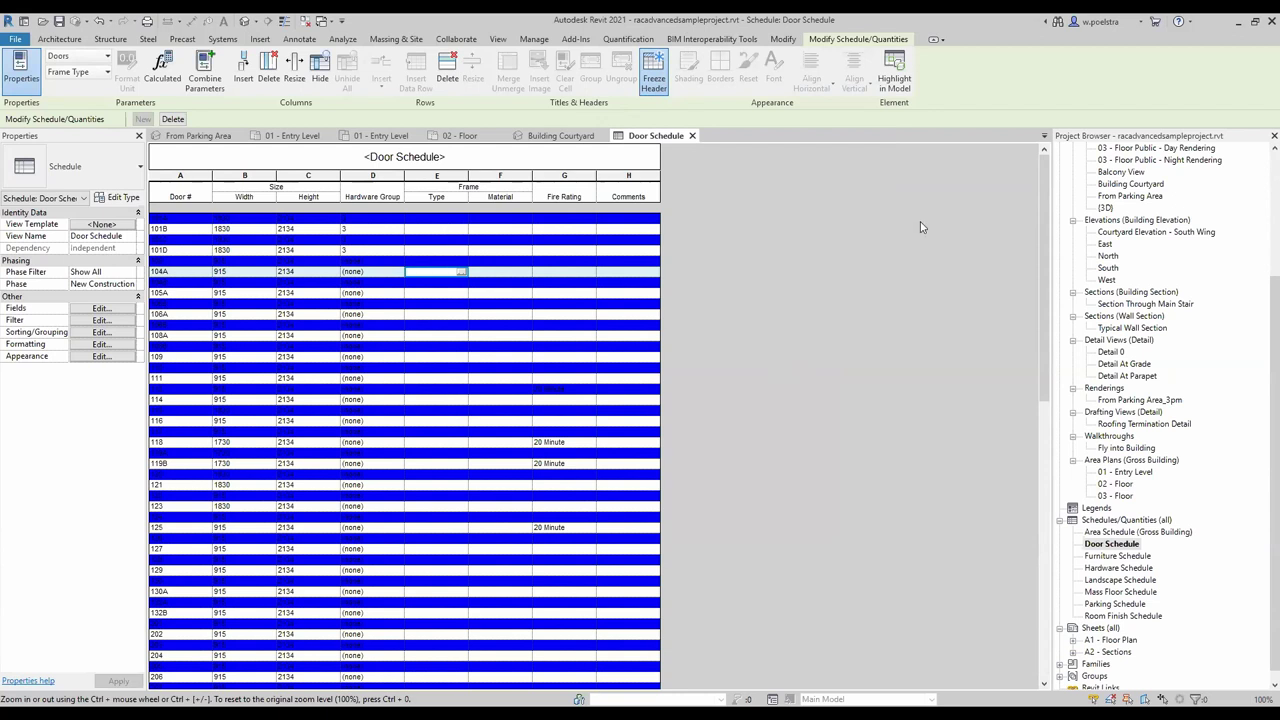
Create a new family through File > New > Family using the Metric Generic Model.rft template
click(15, 38)
mouse_move(44, 90)
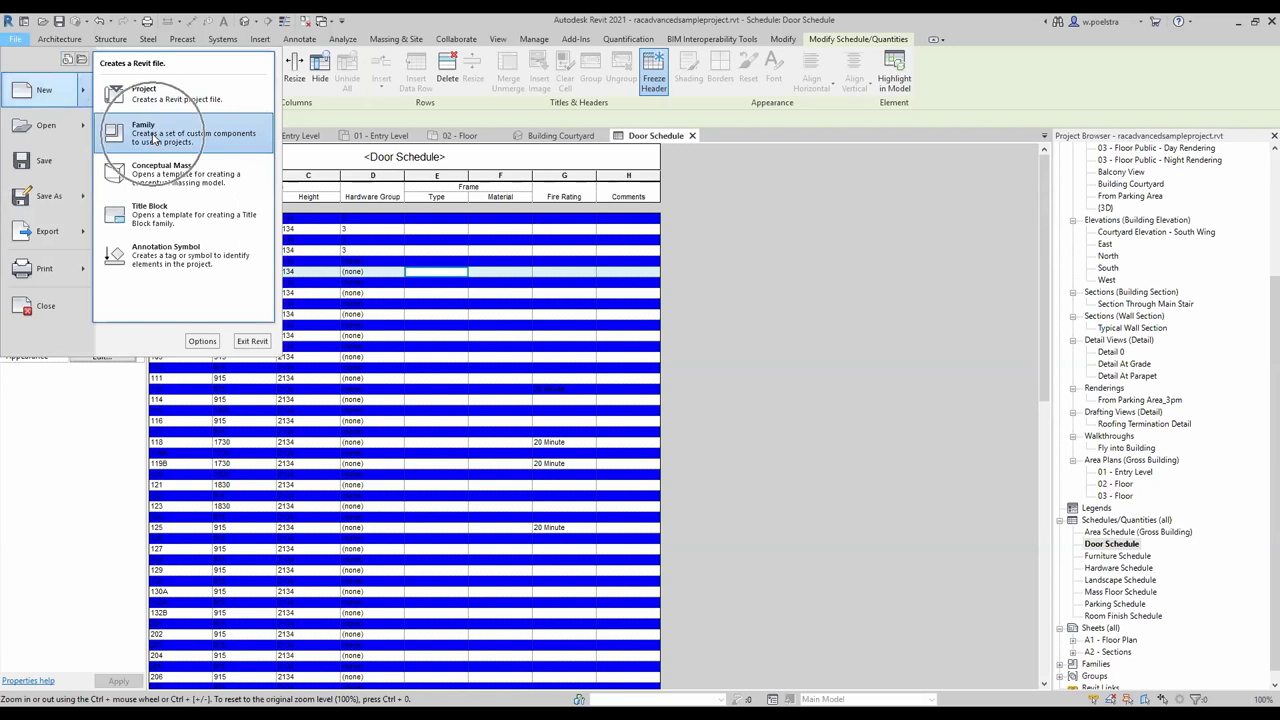
click(153, 140)
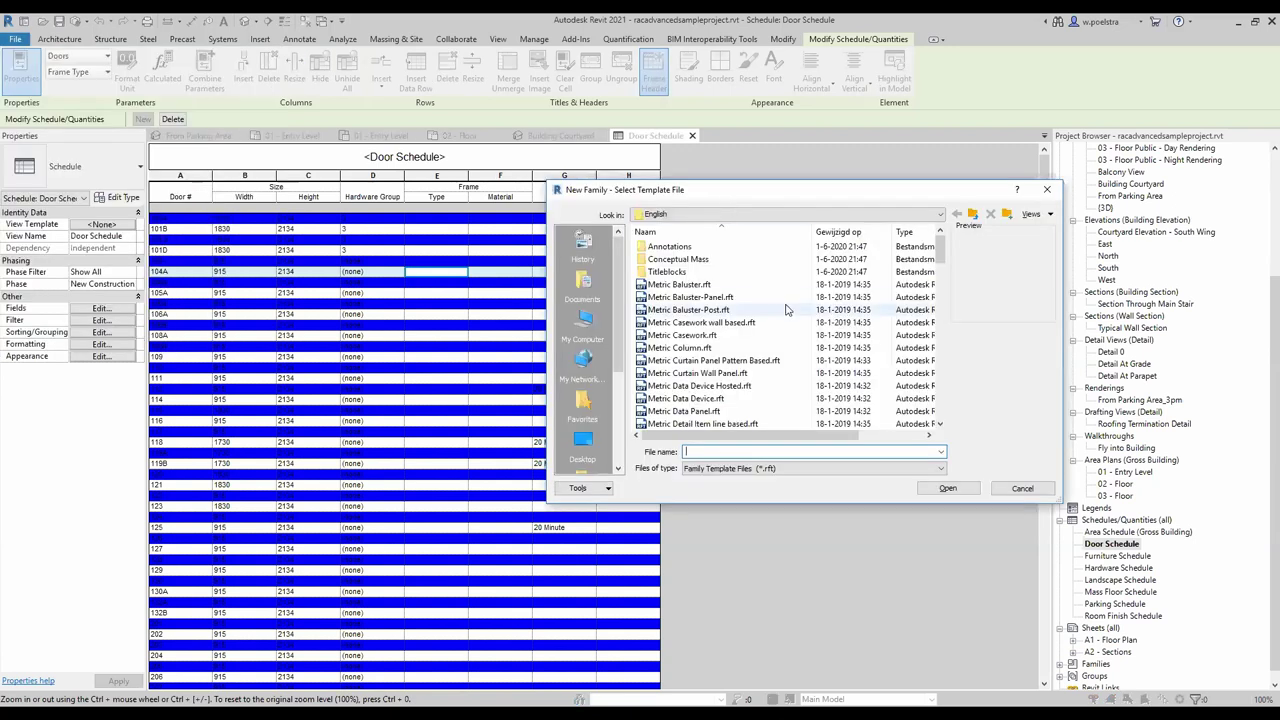
scroll(786, 310, down, 7)
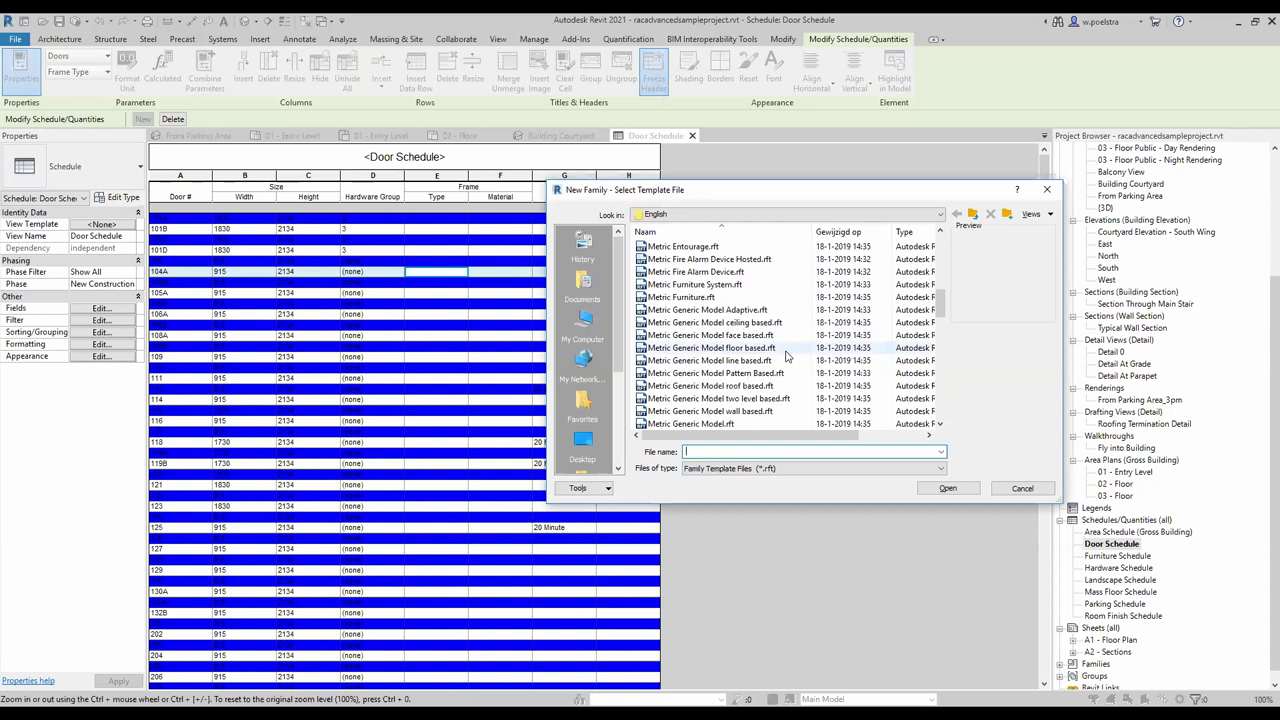
click(745, 424)
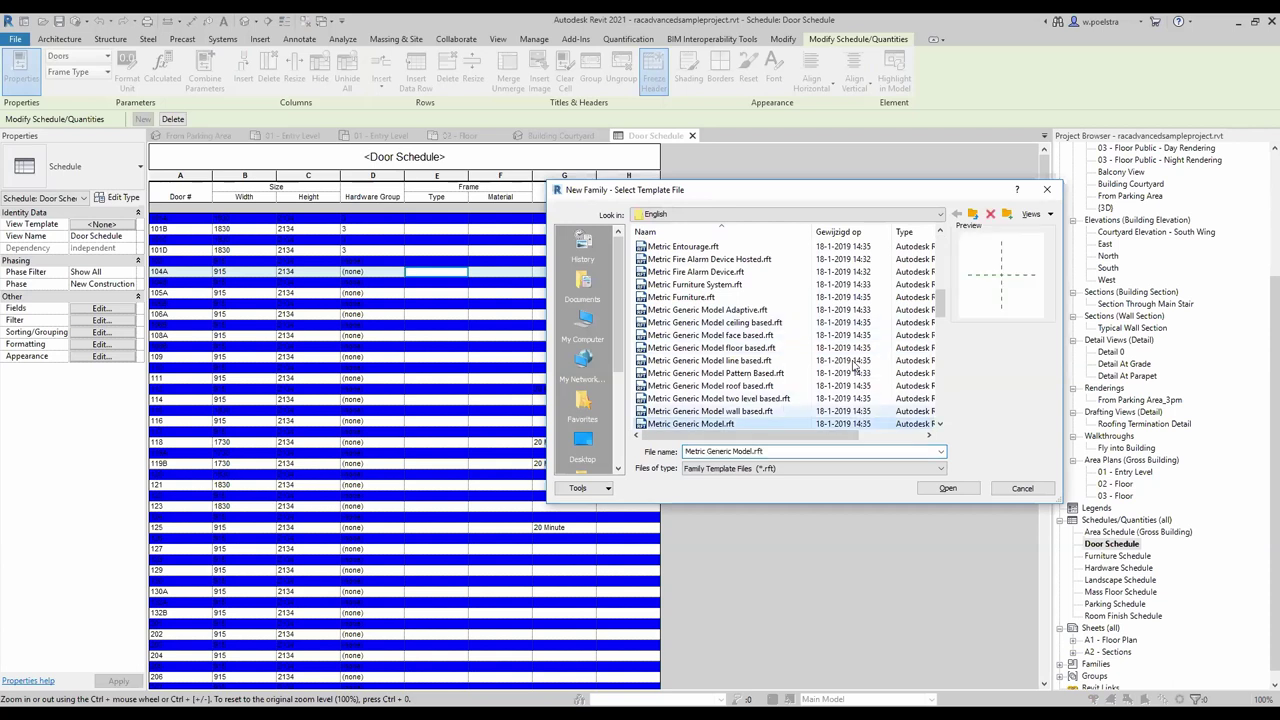
click(946, 488)
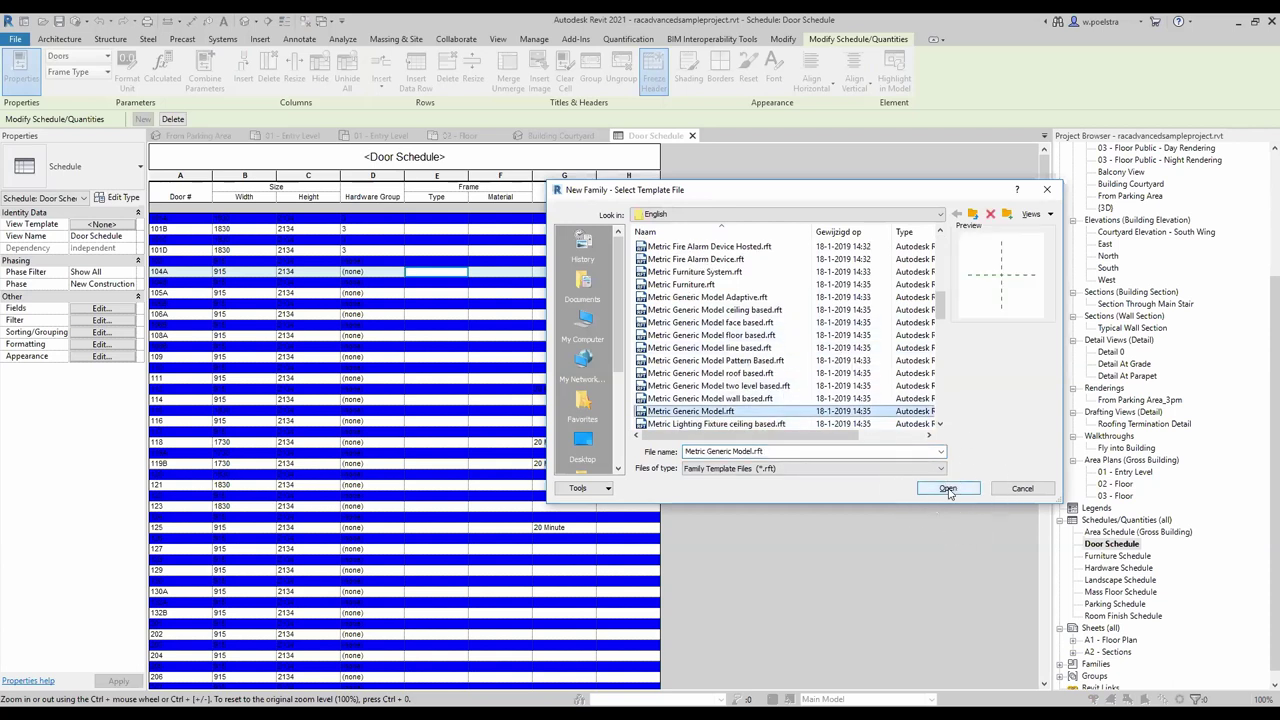
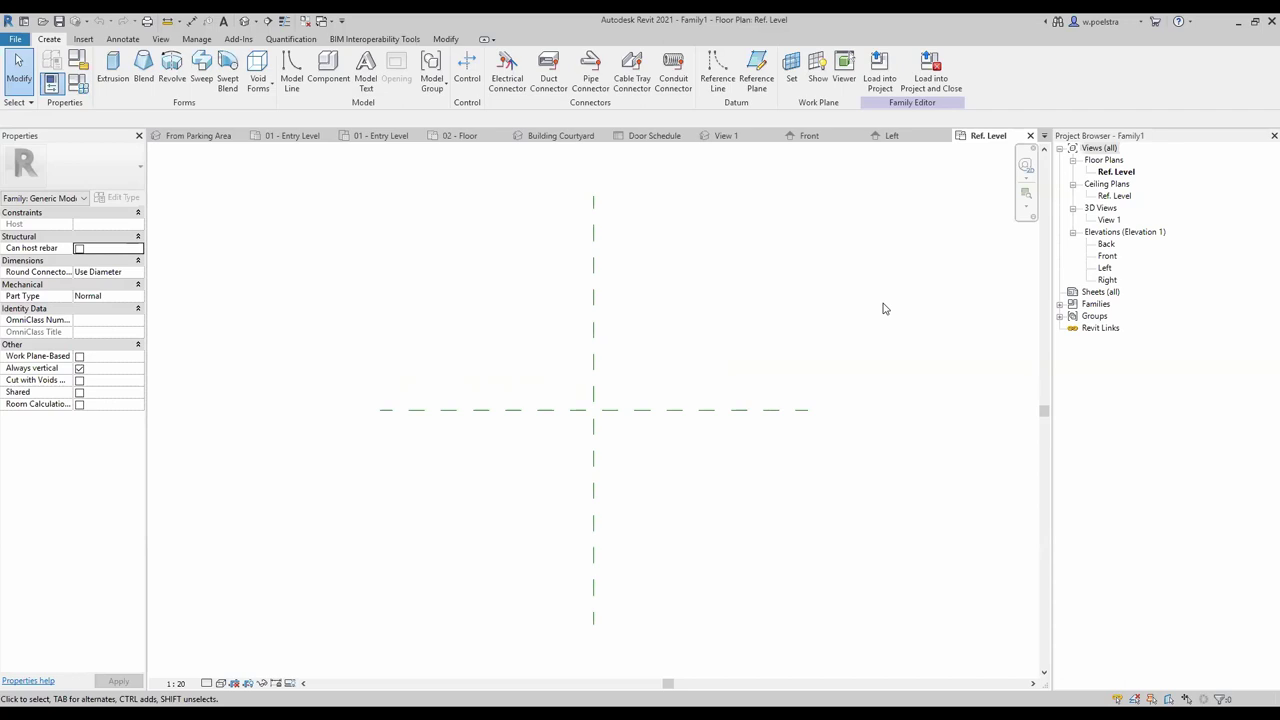
Start a solid extrusion and confirm Ref. Level as the work plane
scroll(749, 326, down, 2)
scroll(620, 345, up, 2)
click(445, 39)
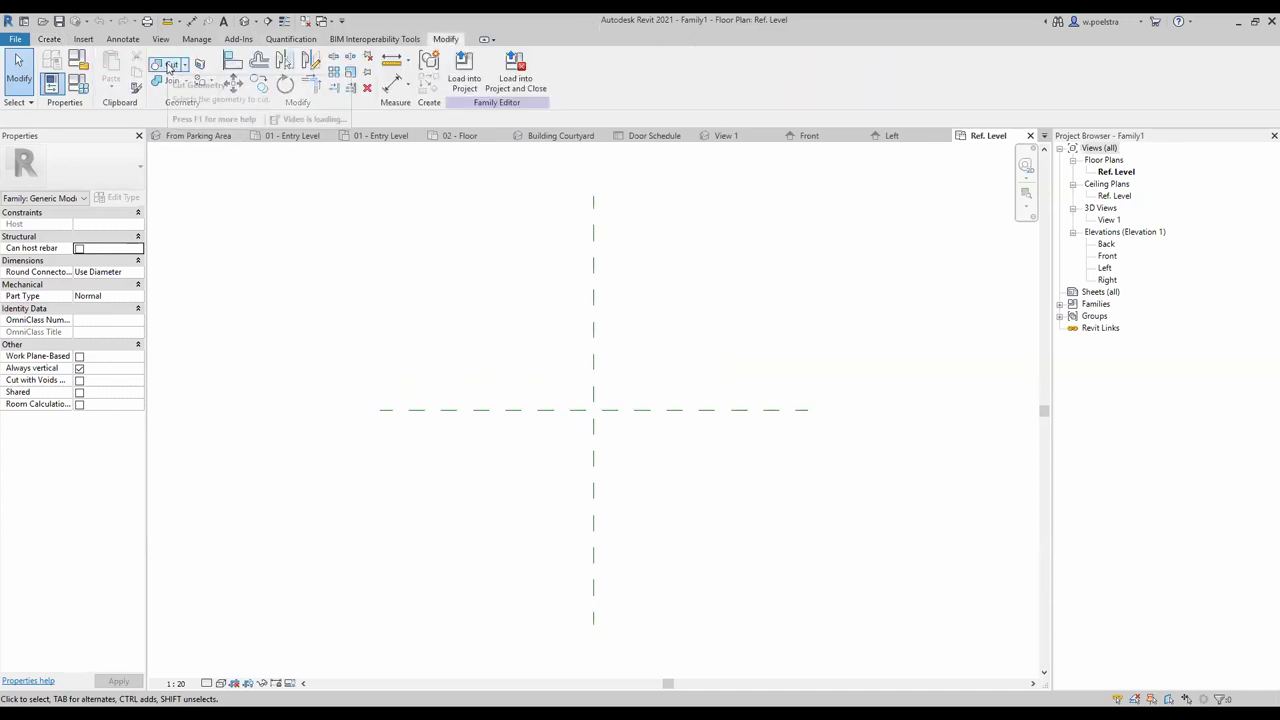
click(55, 40)
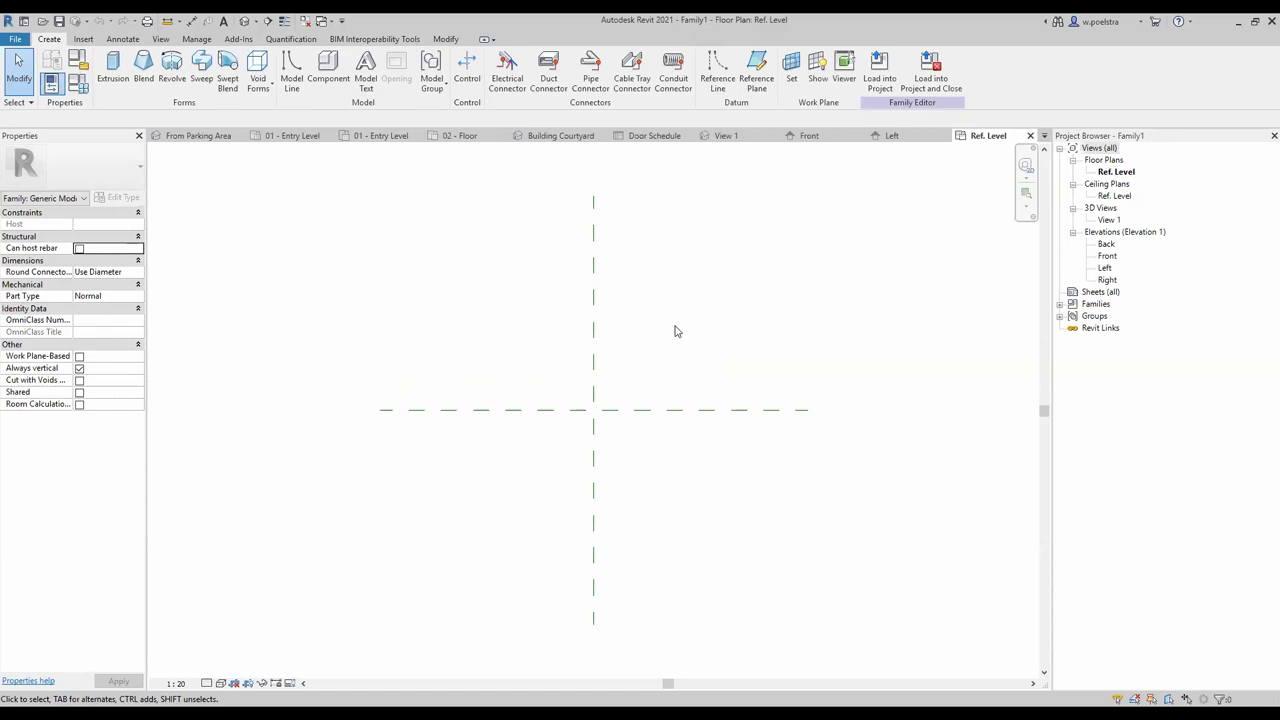
click(113, 70)
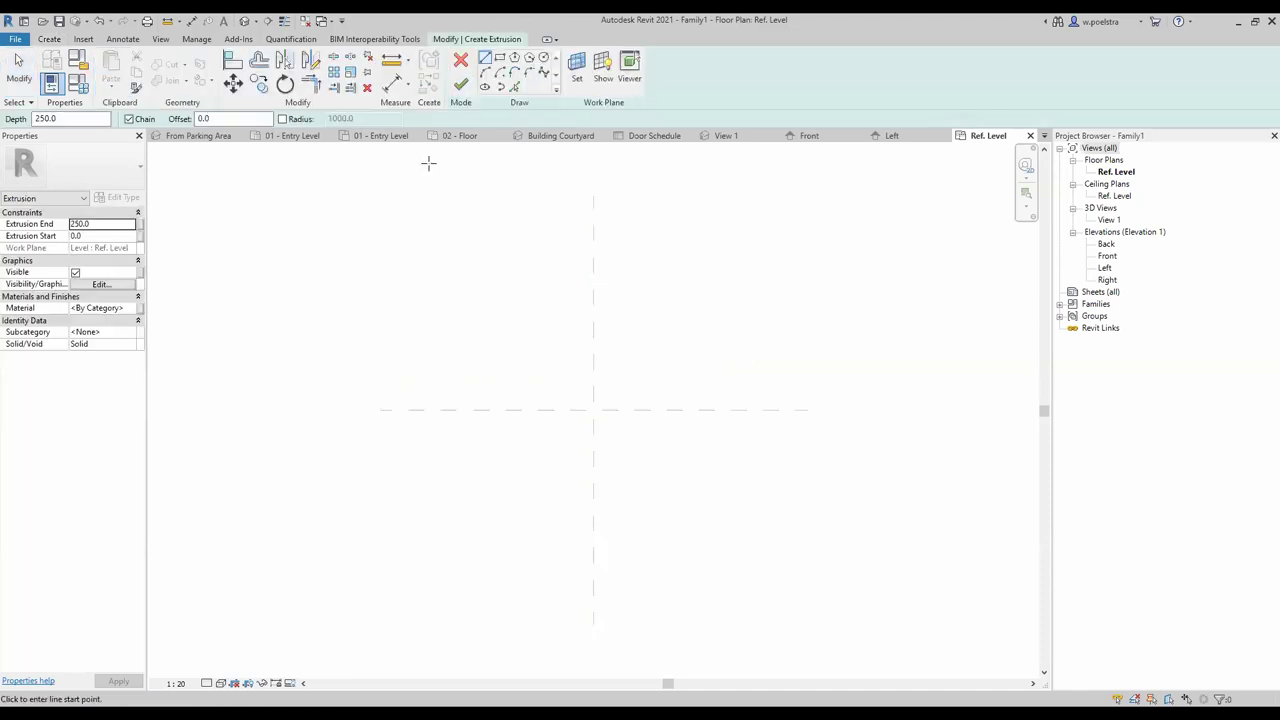
click(577, 70)
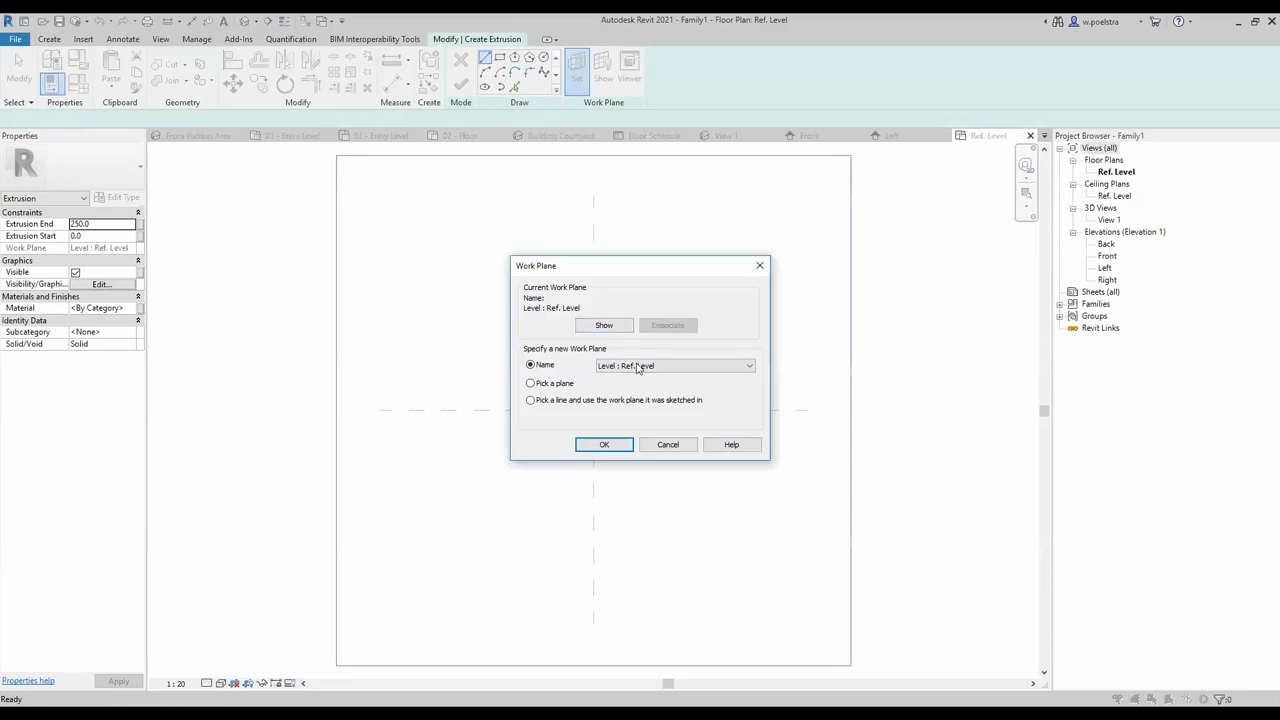
click(614, 449)
click(604, 445)
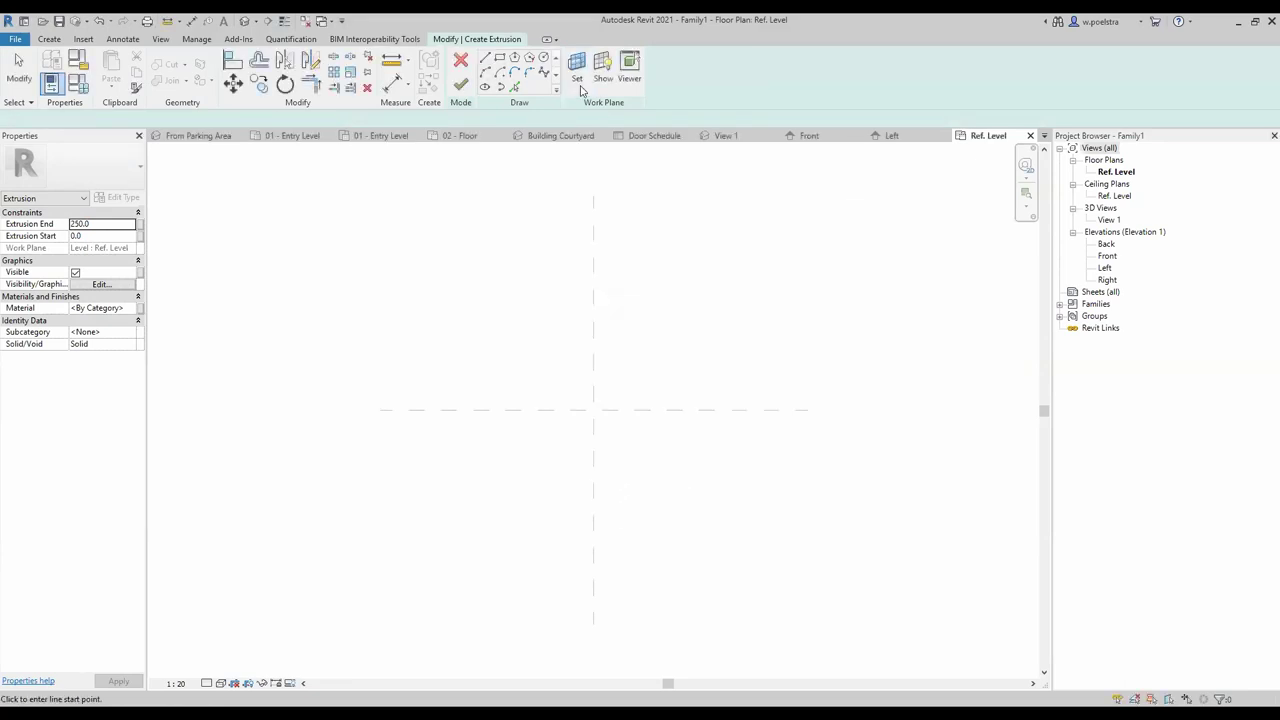
Sketch a radius-500 hexagon at the reference-plane intersection and extrude it 1500 high
click(530, 58)
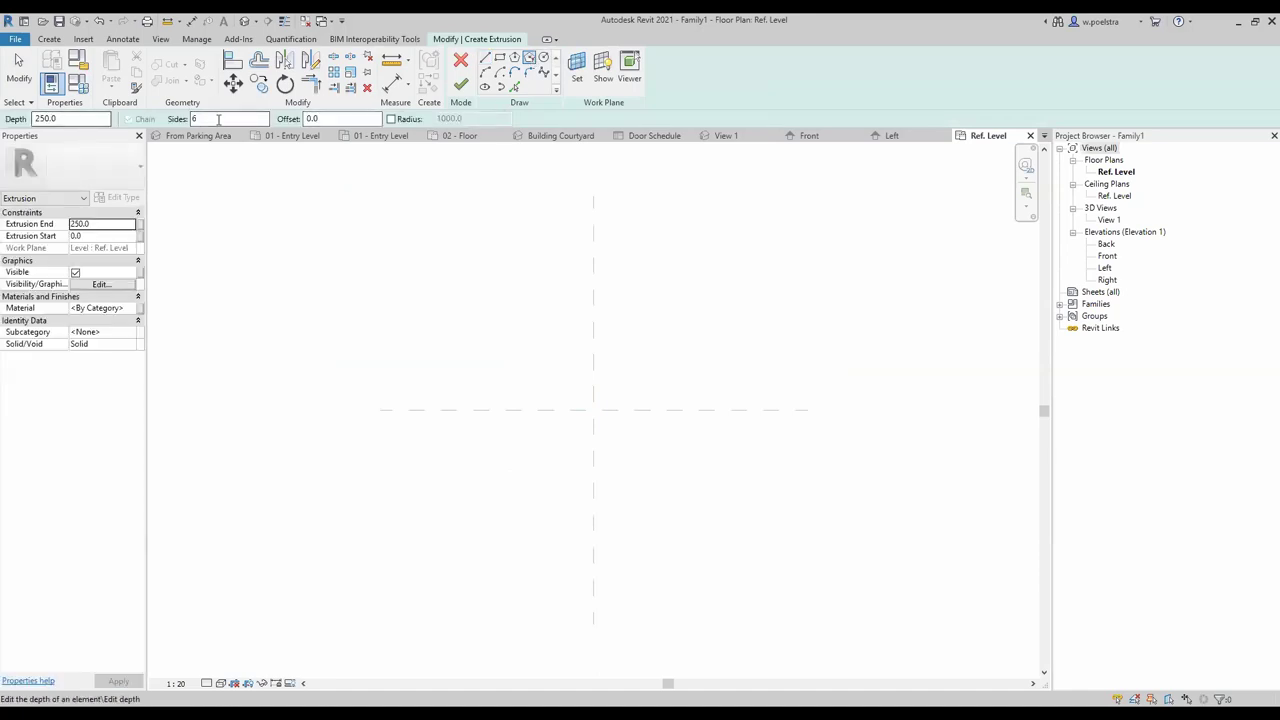
click(593, 410)
text(500)
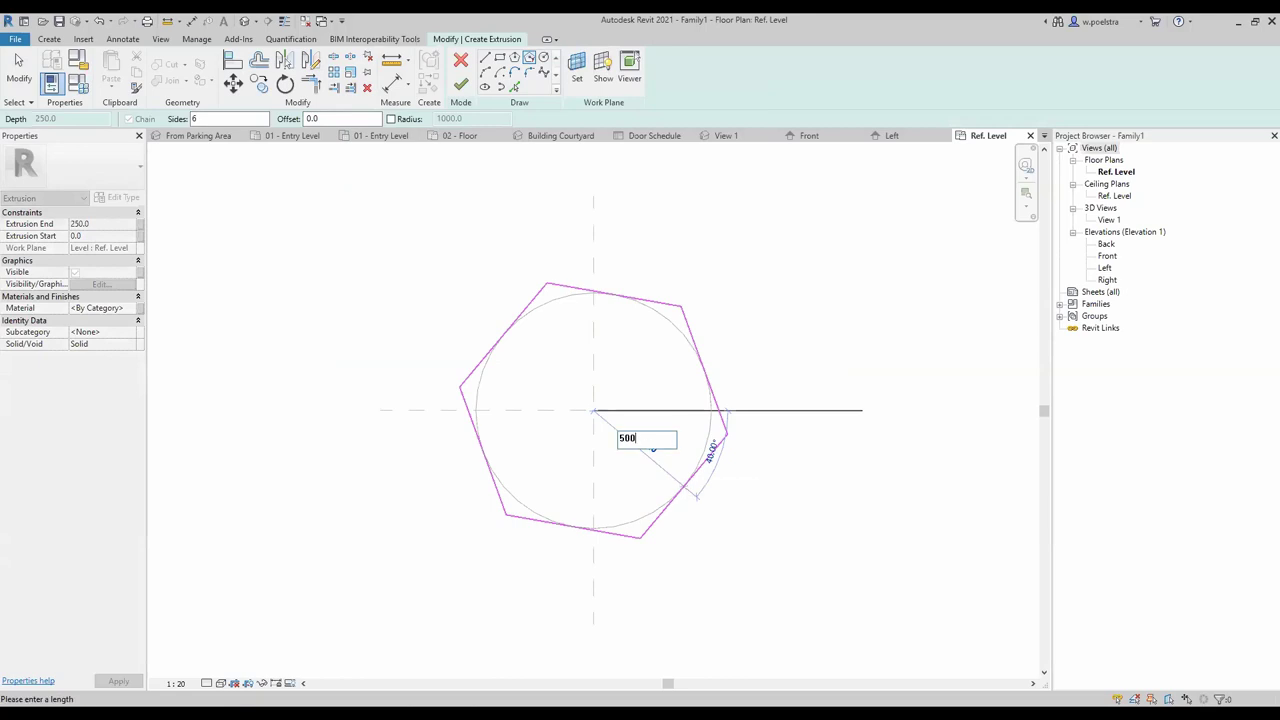
key(Return)
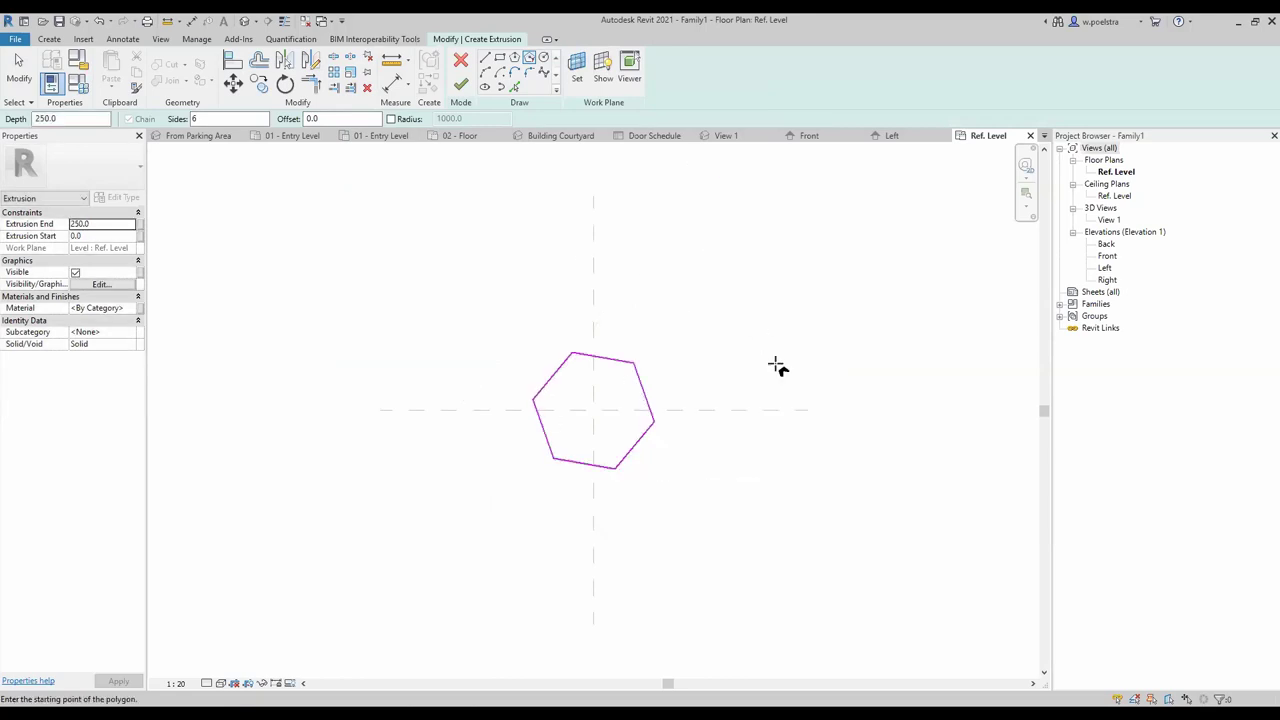
click(109, 224)
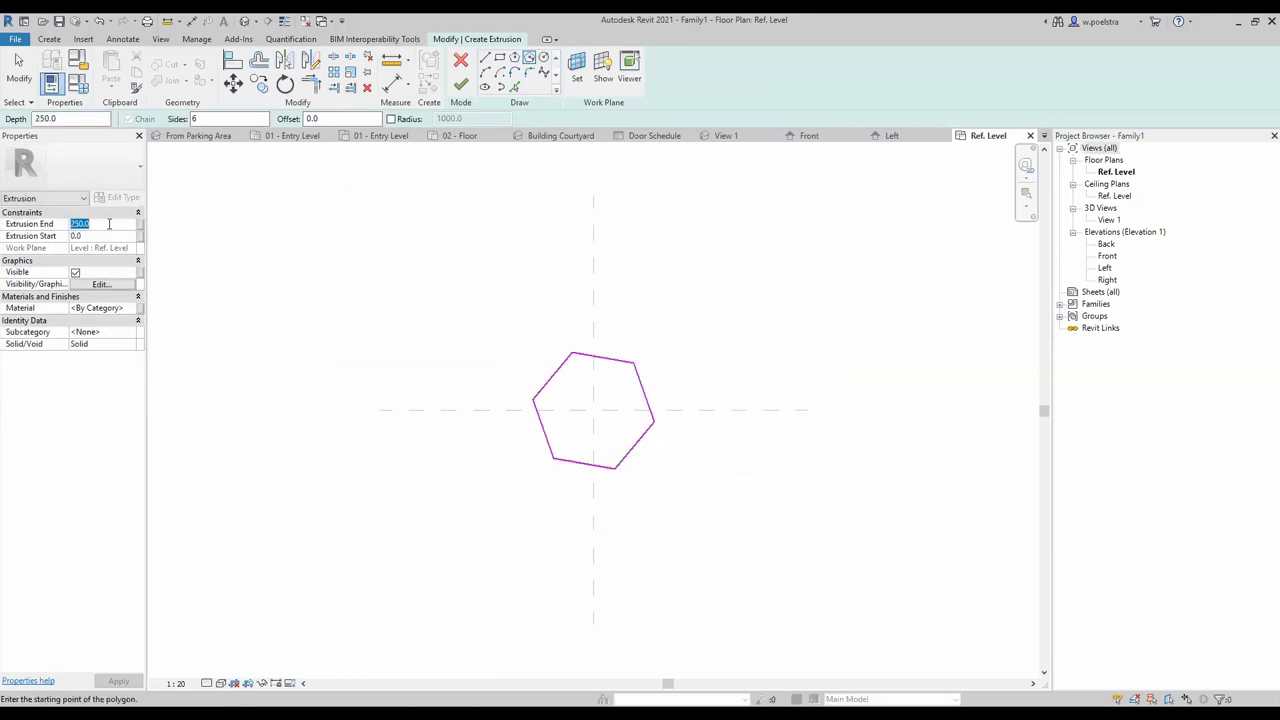
text(1500)
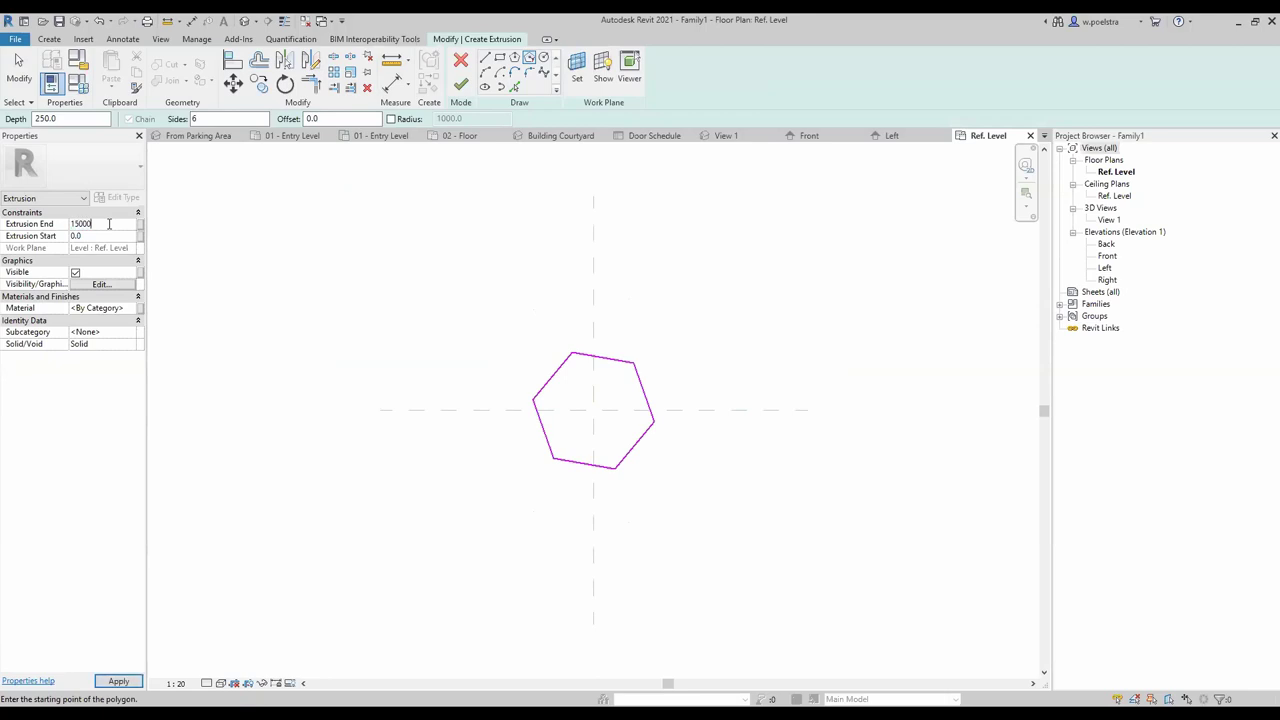
click(462, 87)
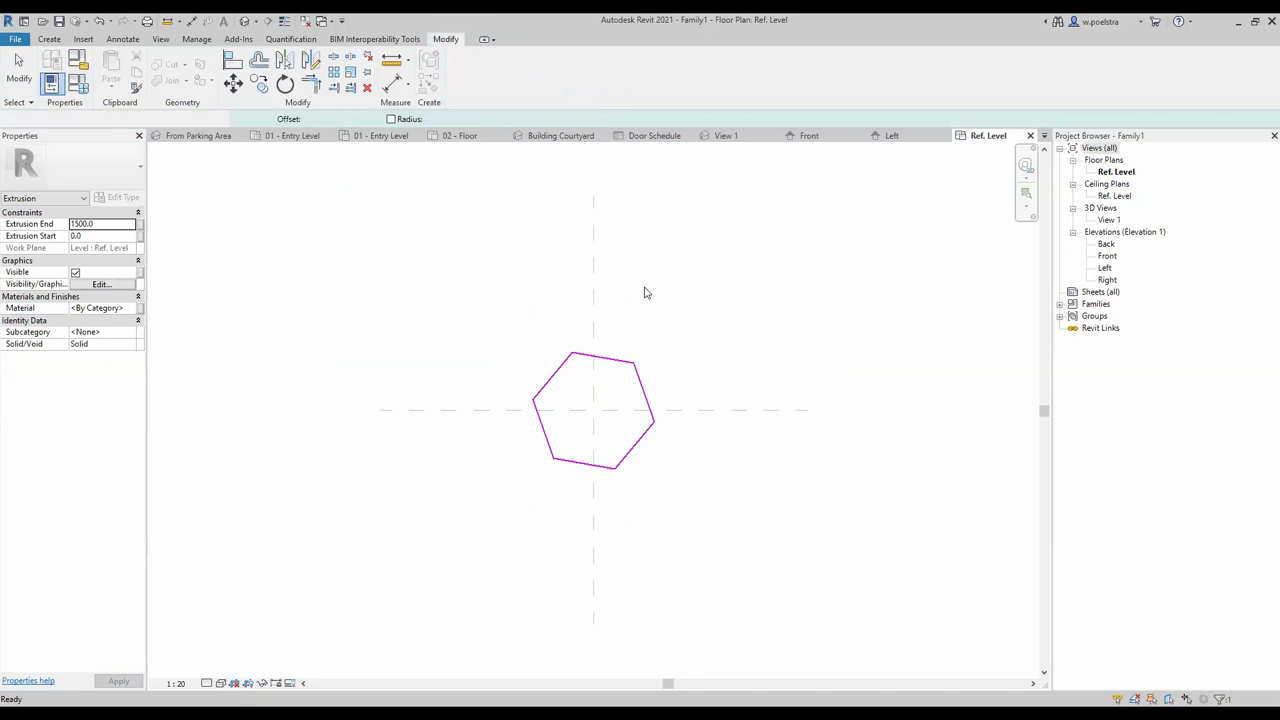
Check the hexagonal prism in 3D View 1, then return to the Ref. Level plan
scroll(675, 377, up, 3)
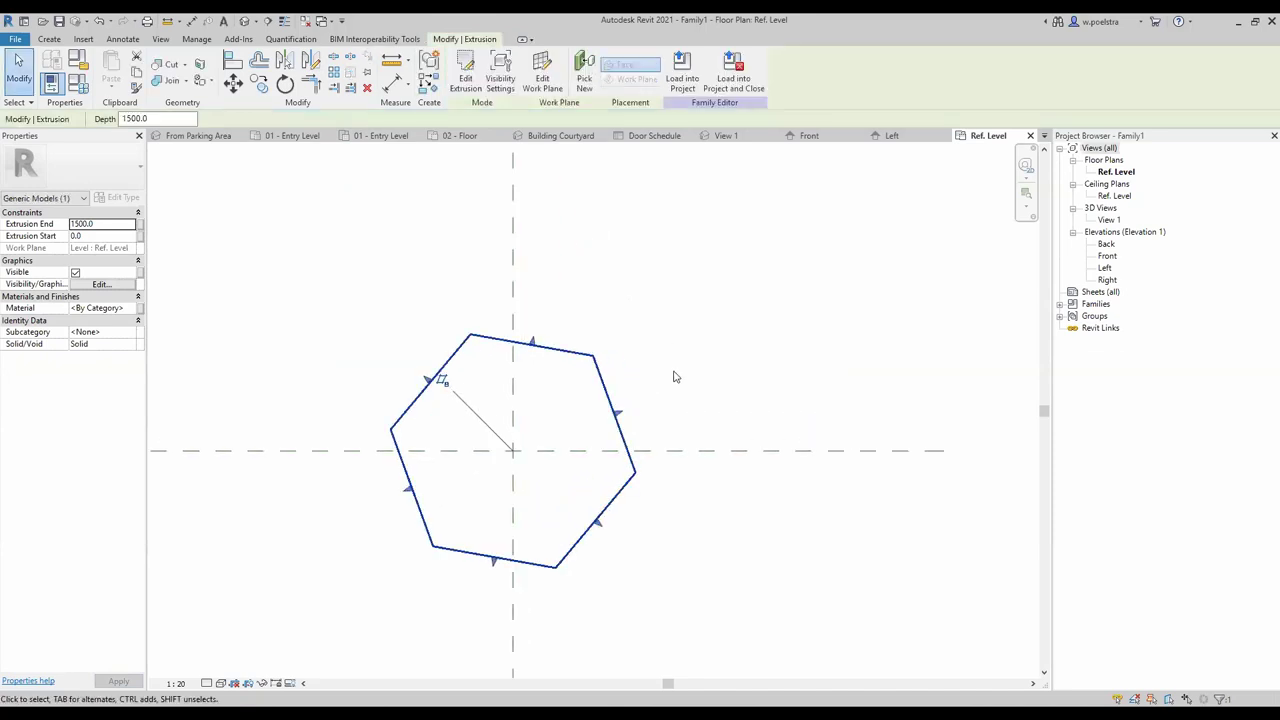
double_click(1108, 220)
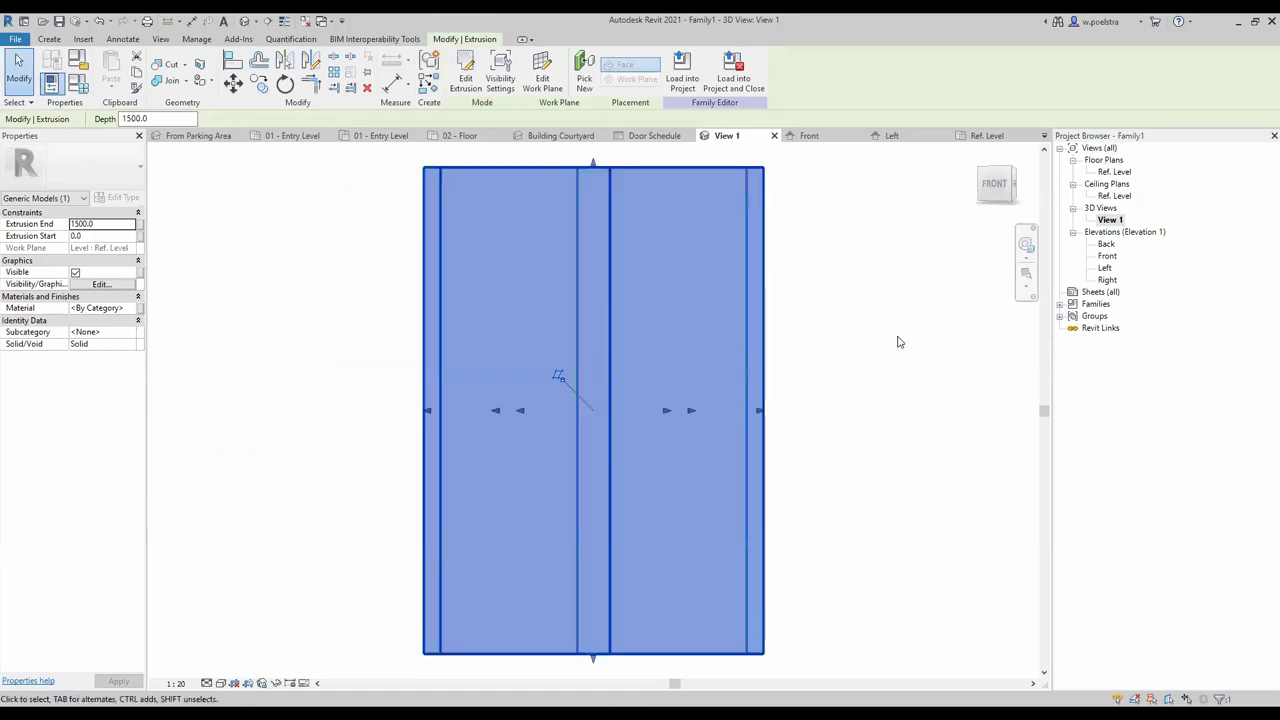
mouse_move(898, 347)
shift+middle_down()
mouse_move(844, 432)
mouse_move(857, 355)
shift+middle_up()
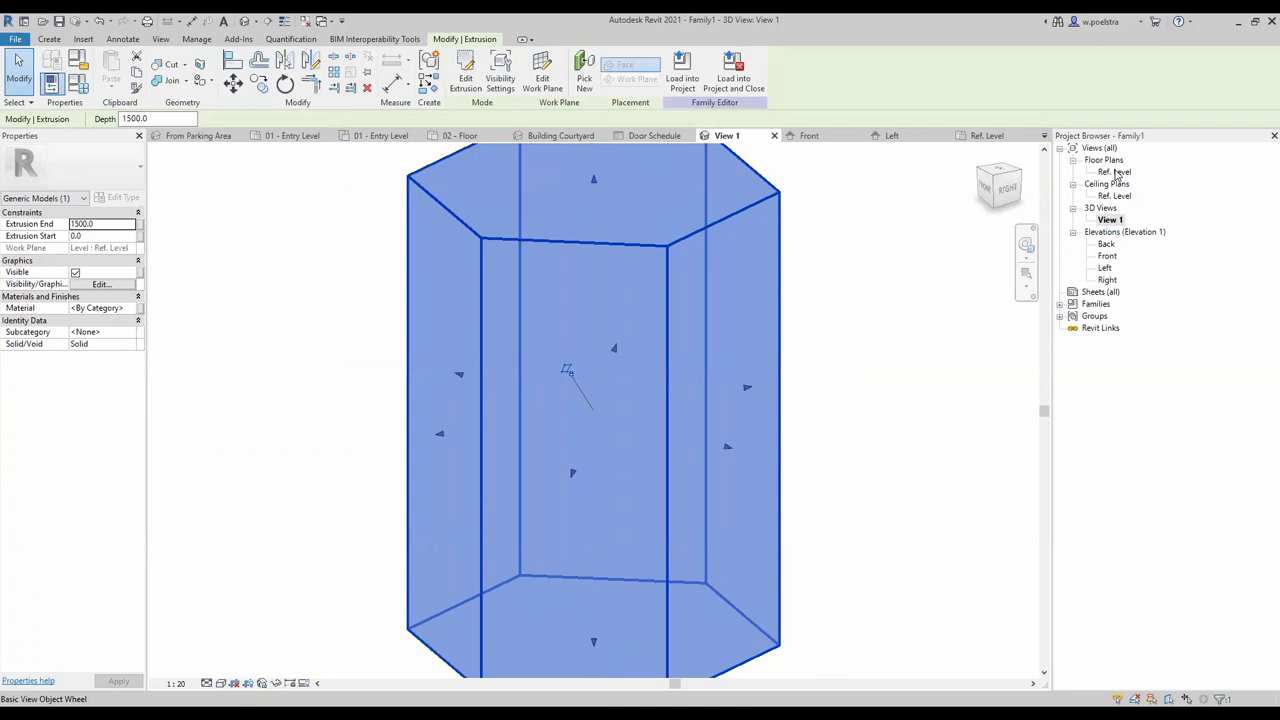
double_click(1116, 172)
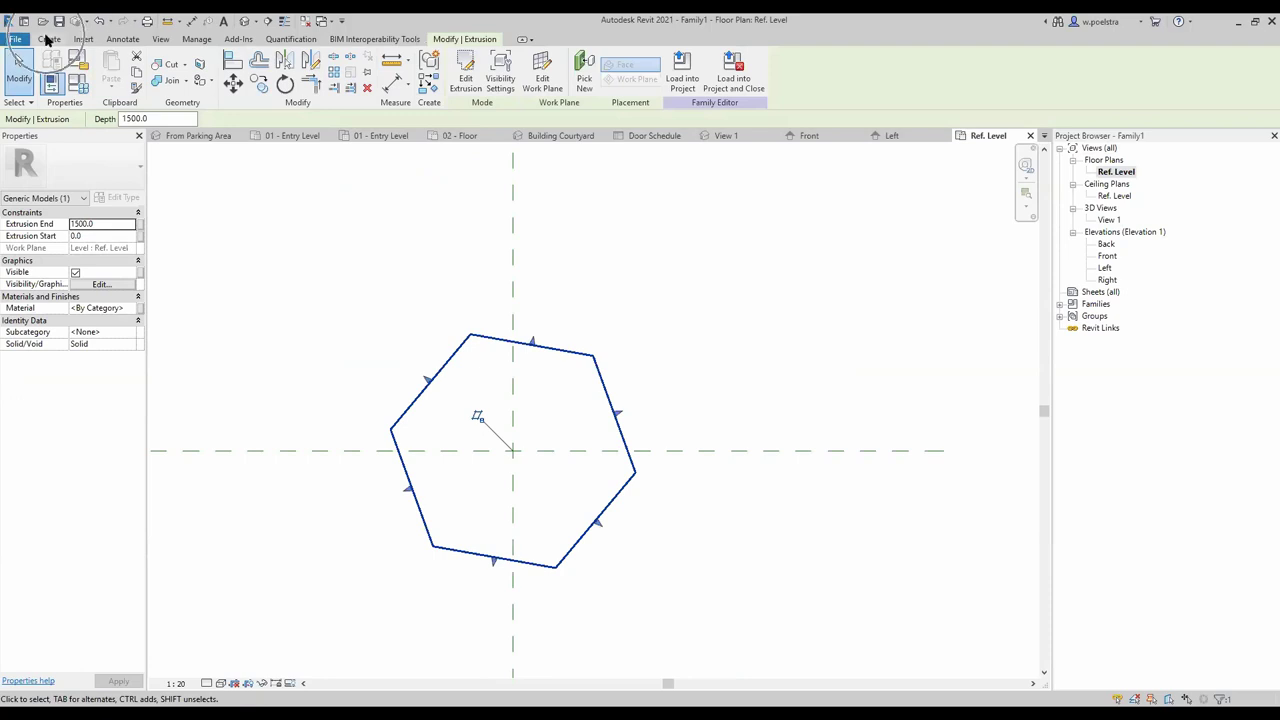
click(48, 39)
Create a void extrusion from a 250-radius circle centred on the reference-plane intersection
click(274, 90)
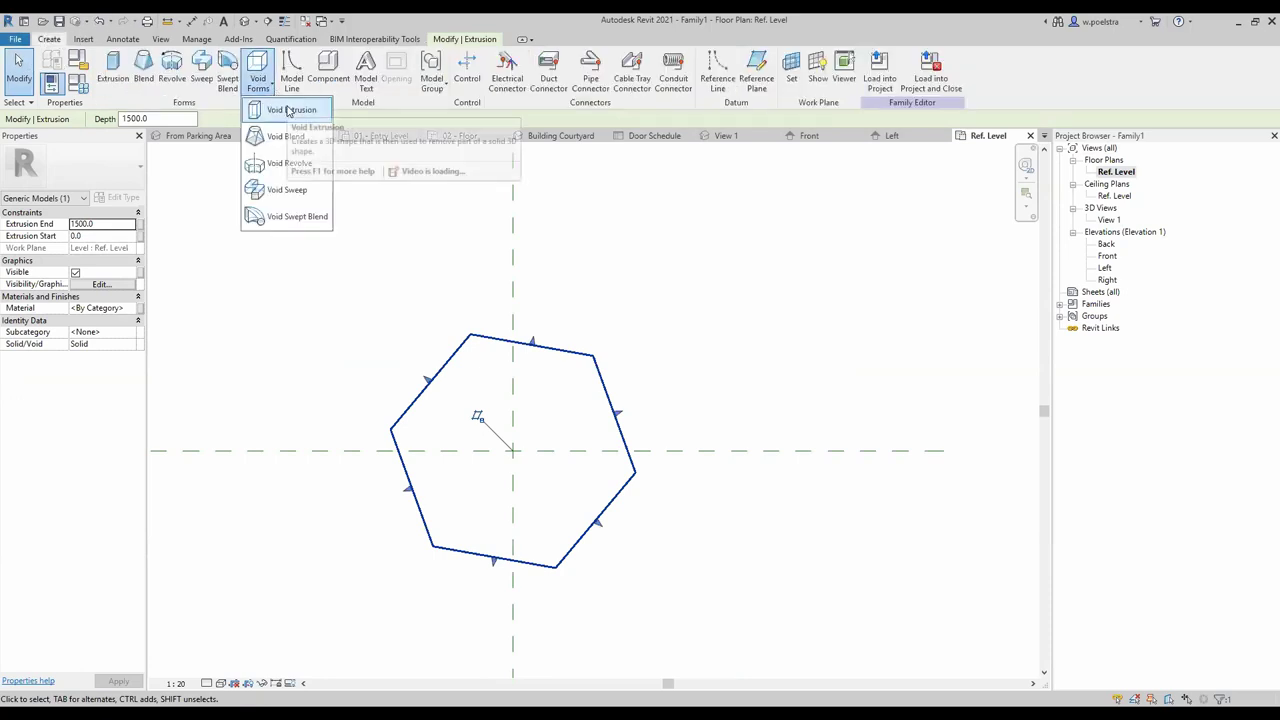
click(290, 110)
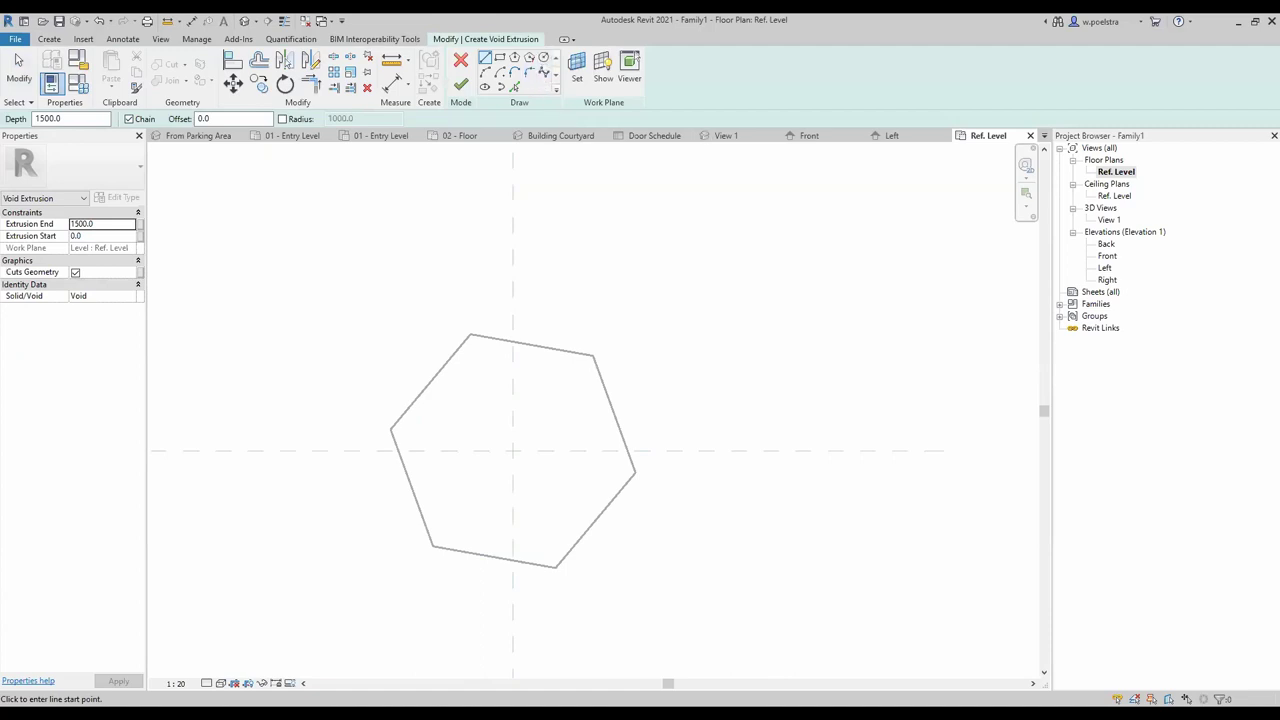
click(544, 59)
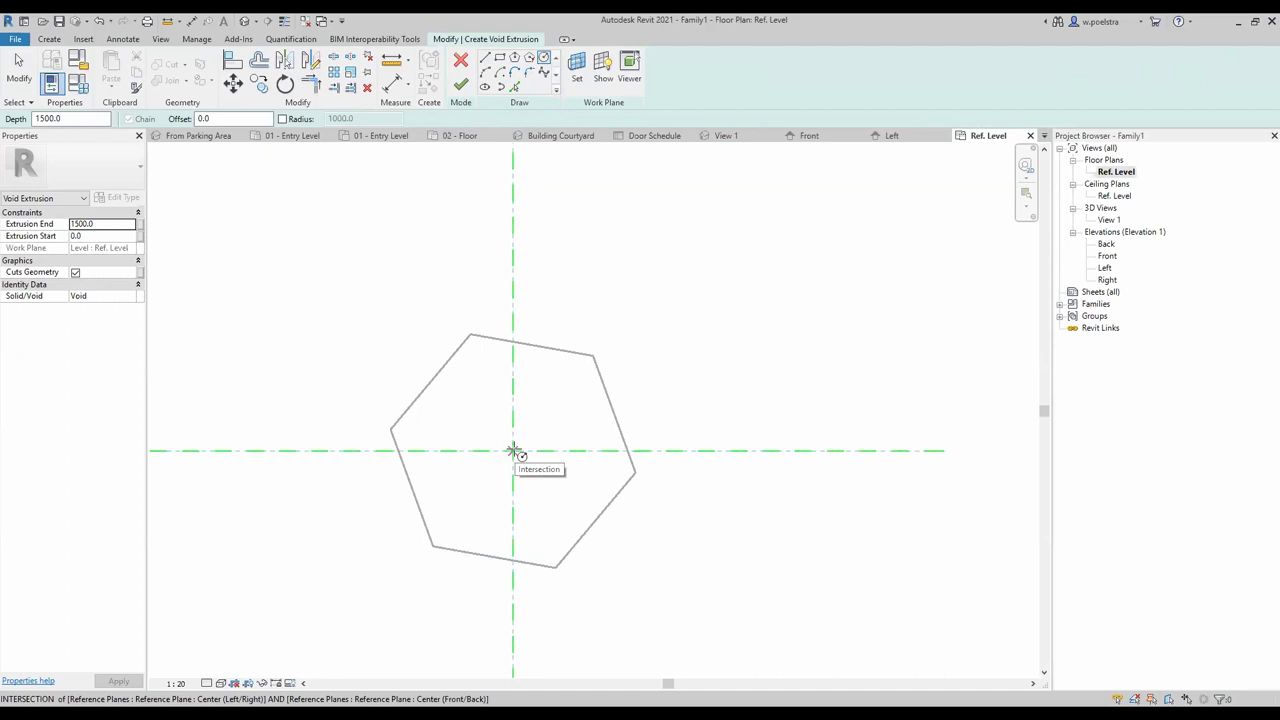
click(513, 450)
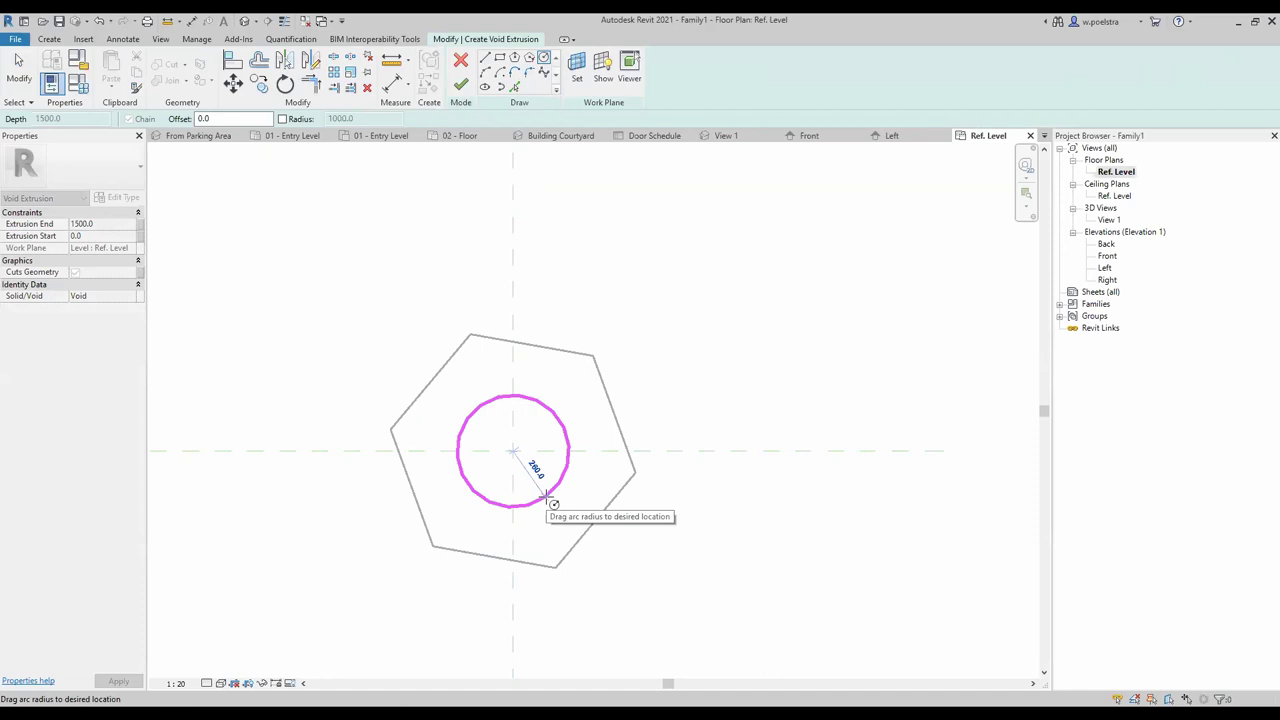
text(250)
key(Return)
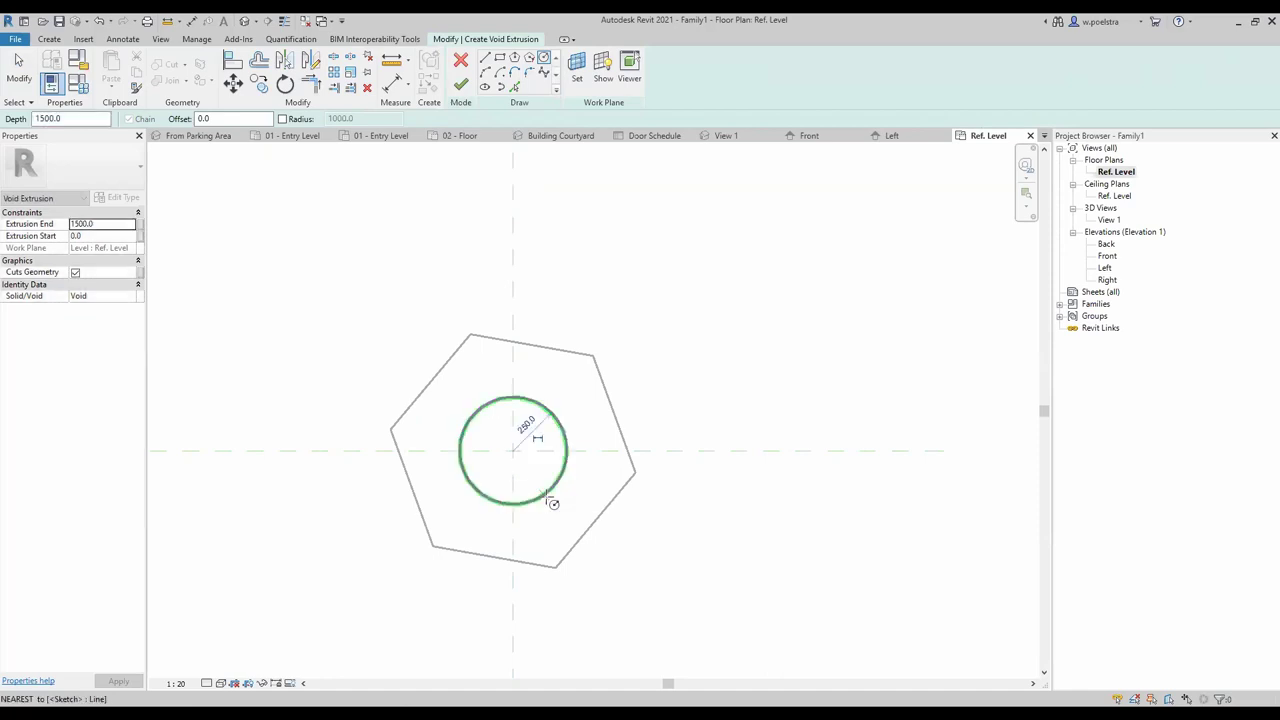
click(460, 92)
View the hollowed prism in 3D View 1 with the Realistic visual style
double_click(1106, 220)
scroll(843, 330, down, 2)
scroll(890, 340, down, 2)
scroll(889, 351, up, 1)
scroll(748, 391, down, 1)
scroll(893, 378, up, 2)
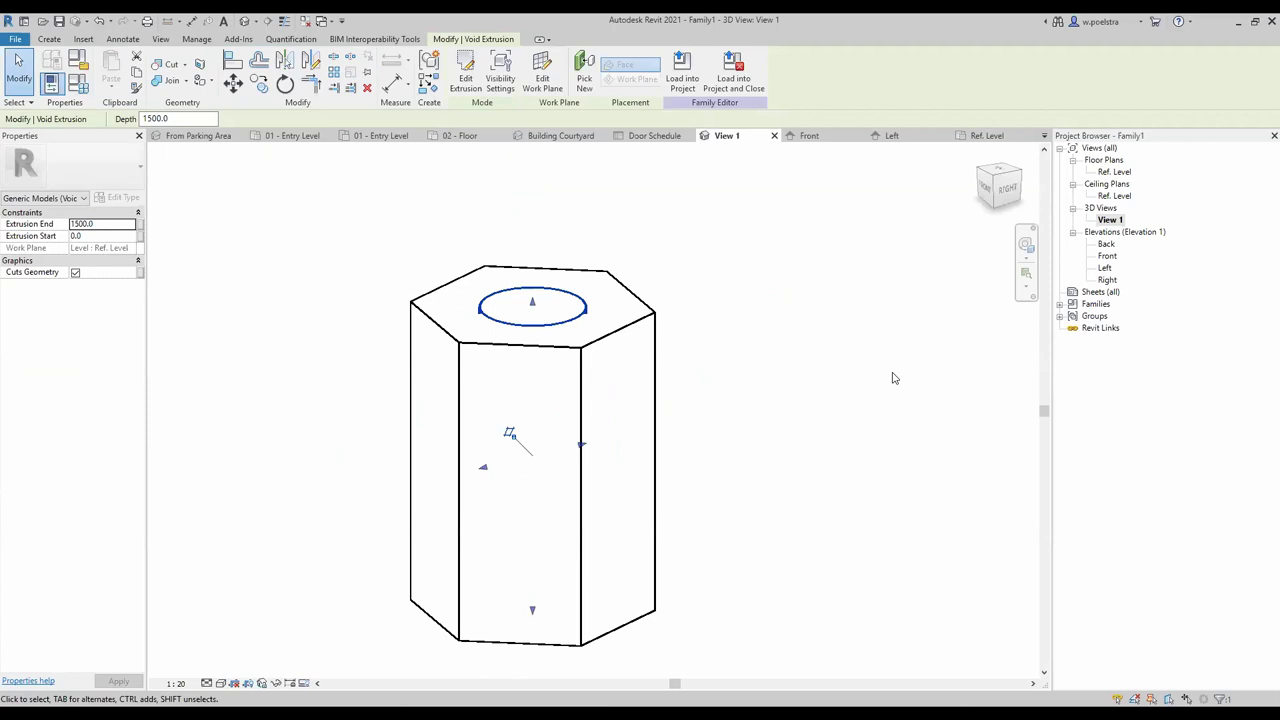
click(221, 684)
click(245, 668)
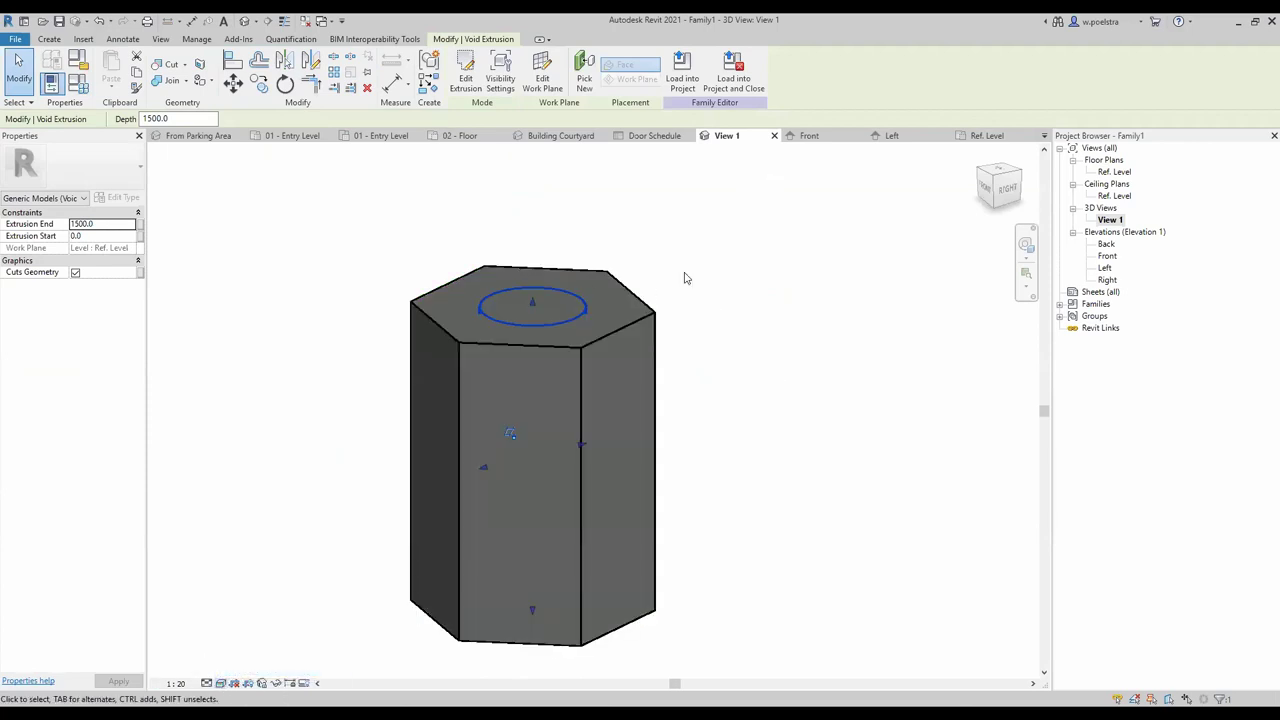
Orbit to an isometric view and temporarily stop the void from cutting the prism
click(699, 226)
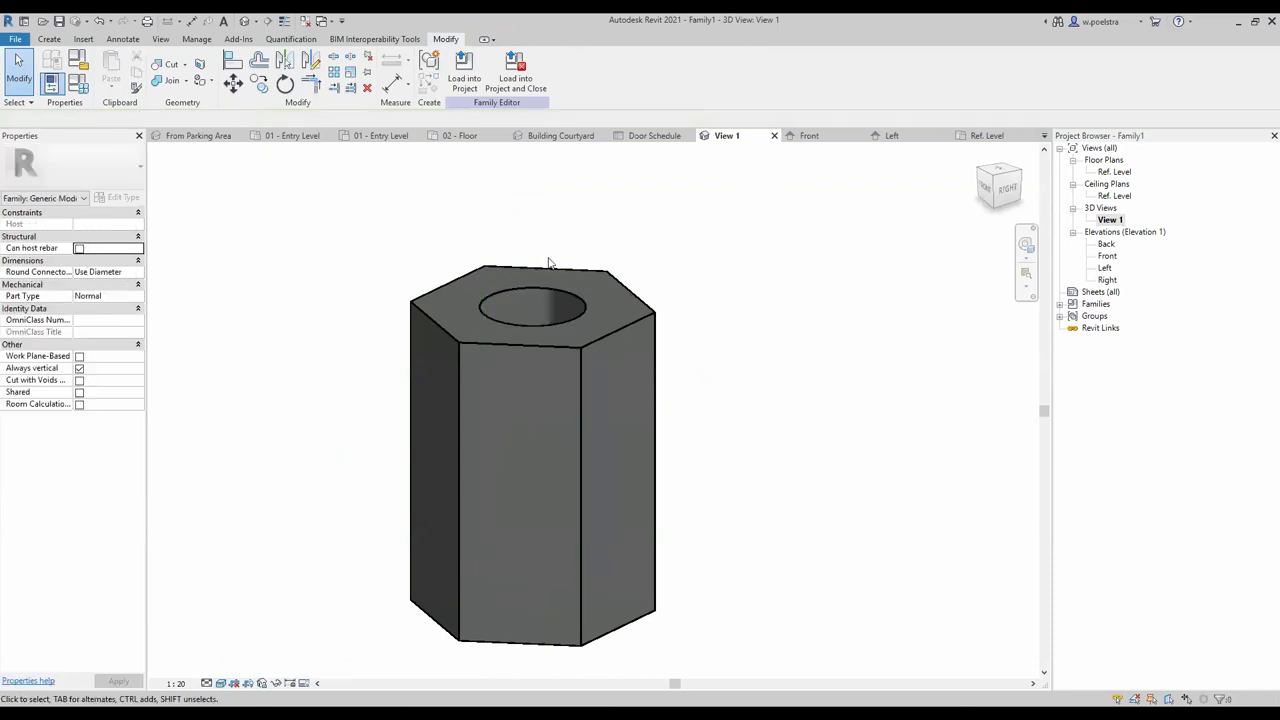
mouse_move(557, 266)
shift+middle_down()
mouse_move(555, 426)
mouse_move(480, 343)
shift+middle_up()
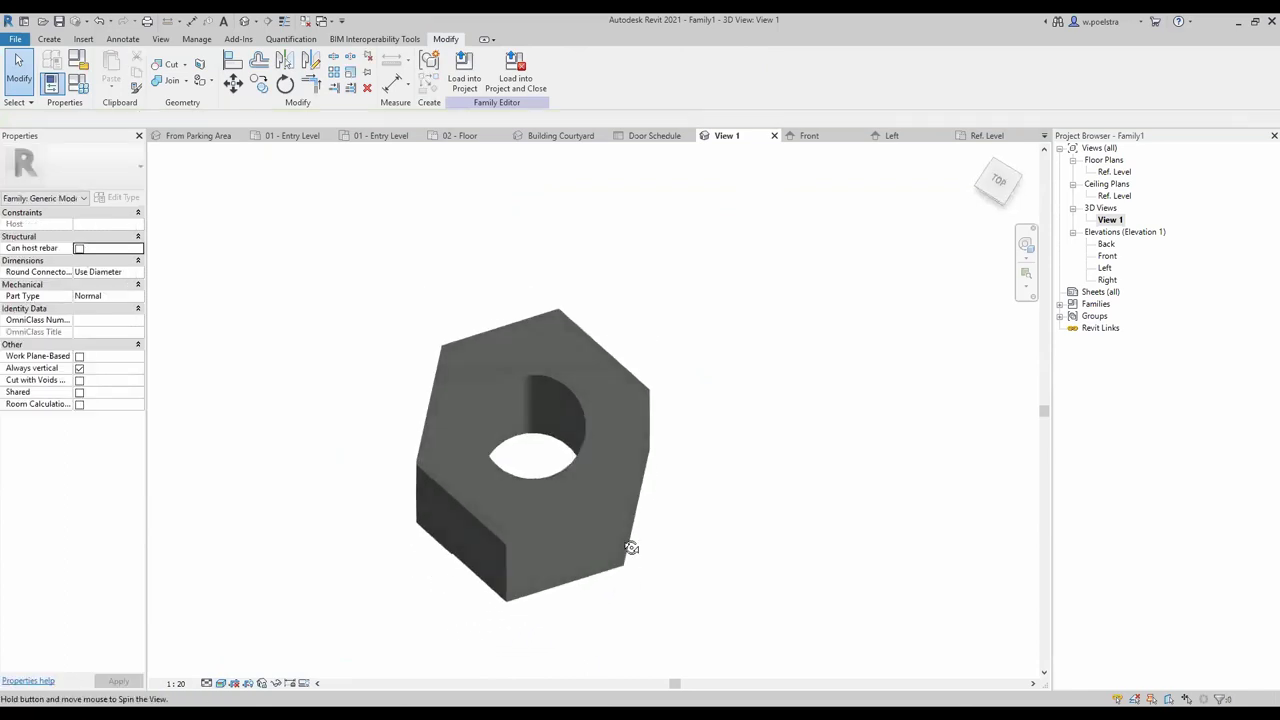
shift+middle_drag(480, 343, 491, 337)
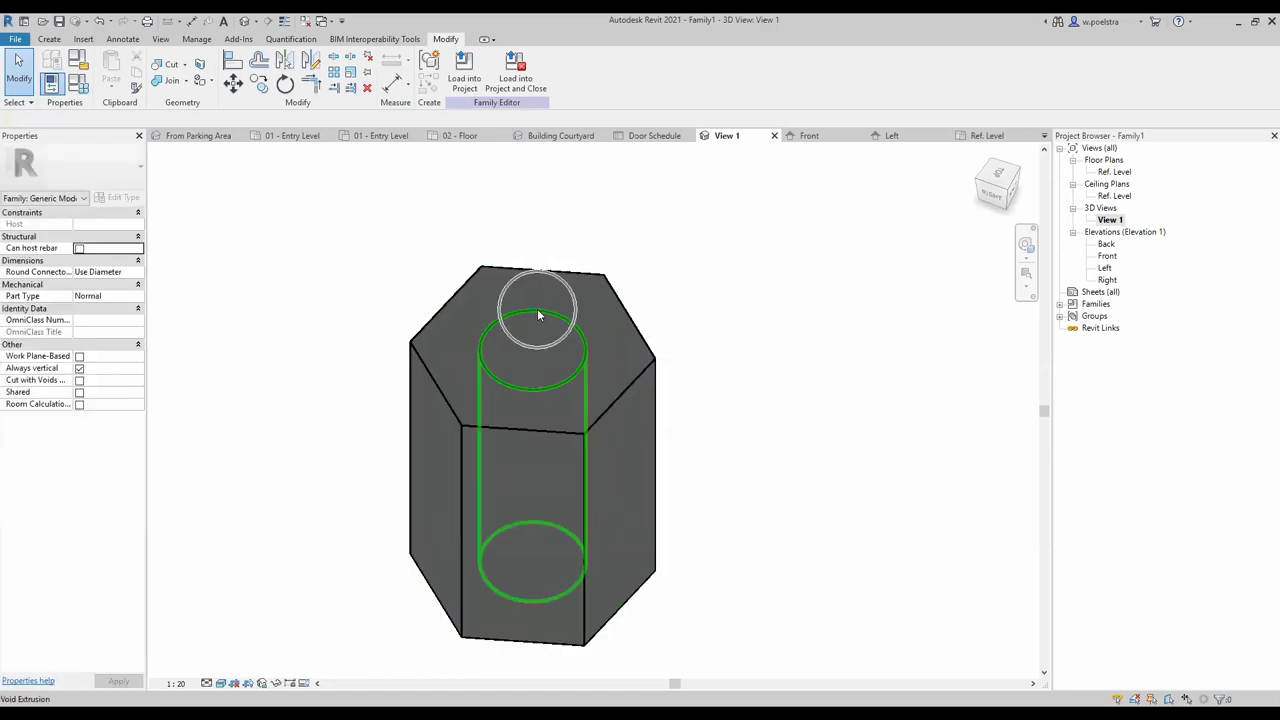
click(537, 312)
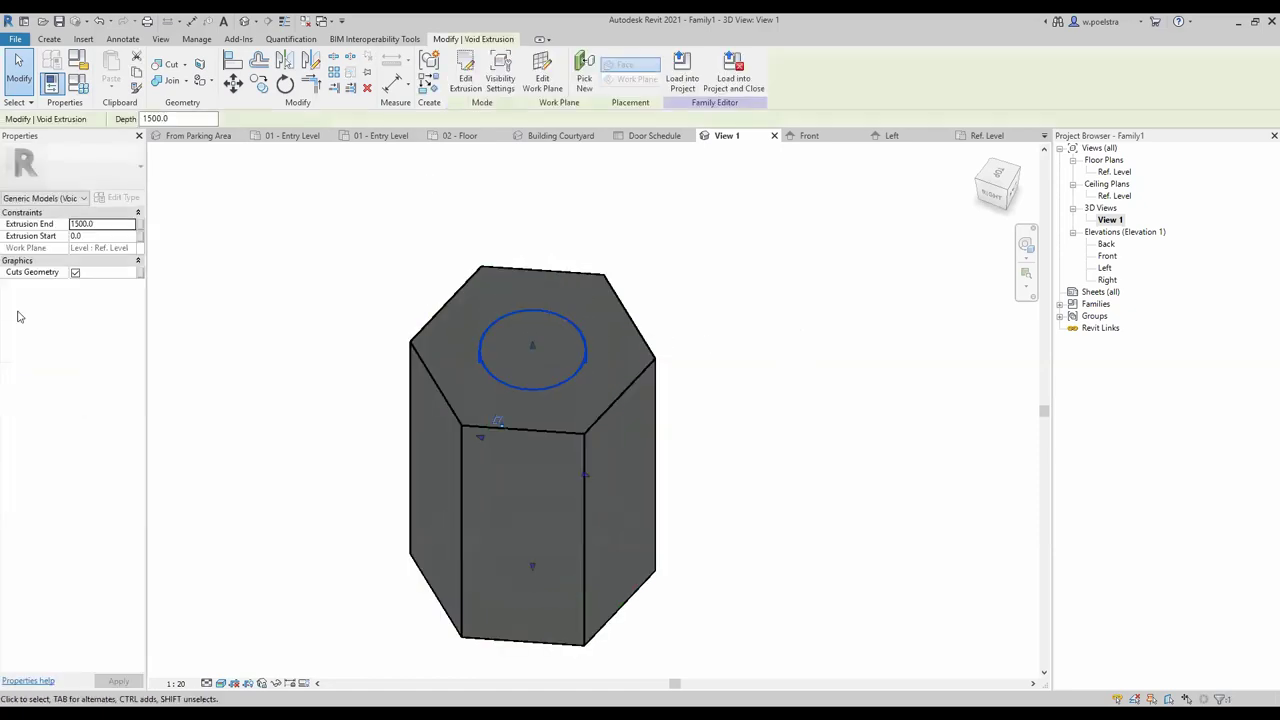
click(75, 272)
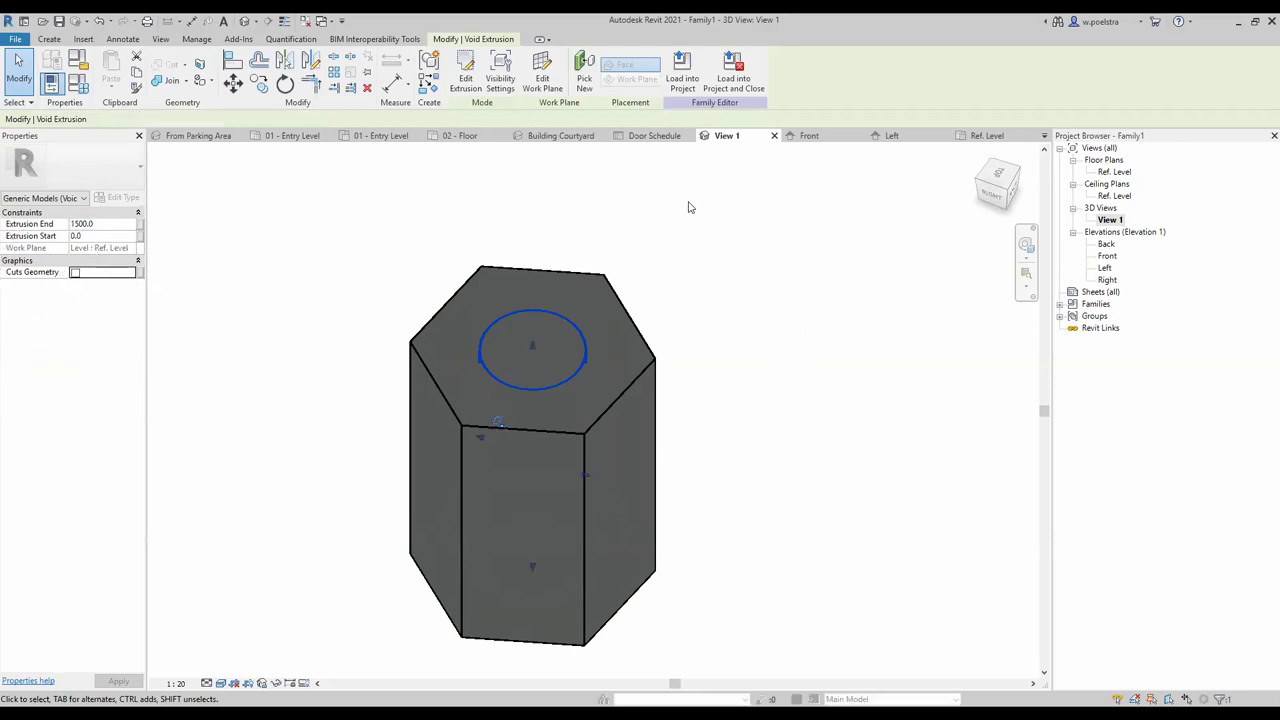
click(735, 211)
Make the void cut the prism again and inspect the 1500-deep hole from another angle
mouse_move(766, 400)
shift+middle_down()
mouse_move(739, 434)
mouse_move(629, 303)
shift+middle_up()
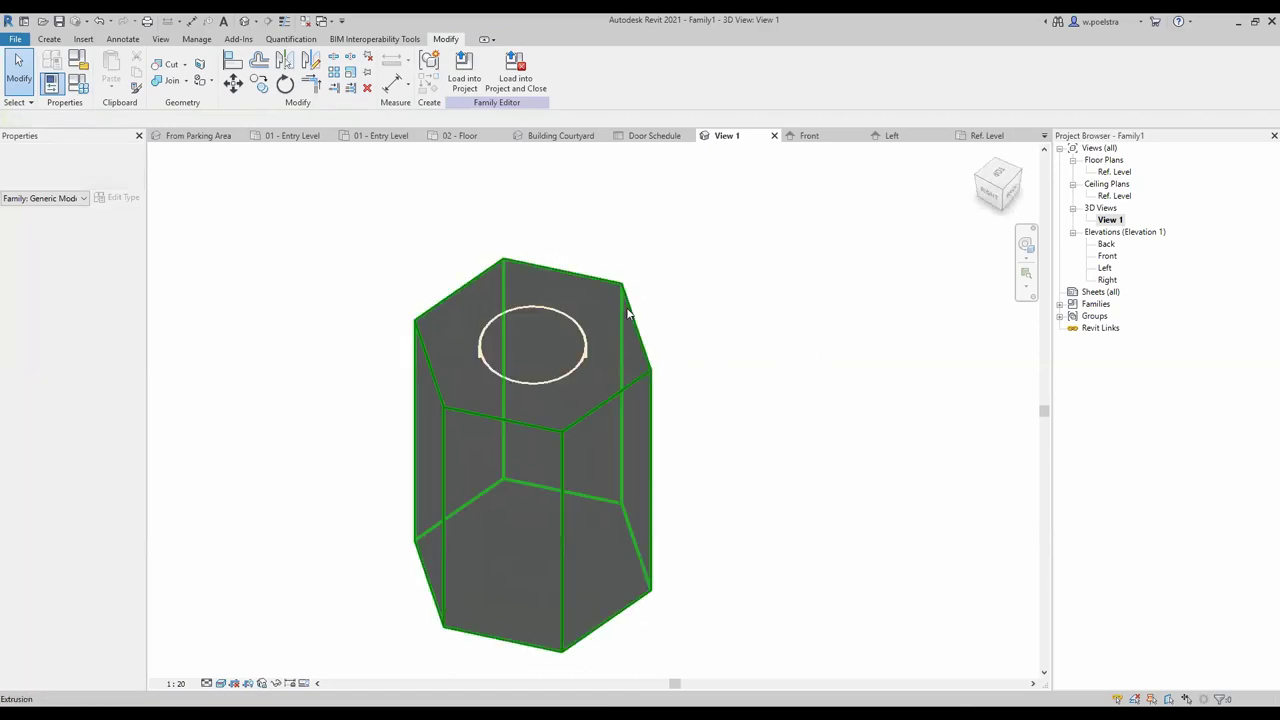
click(585, 350)
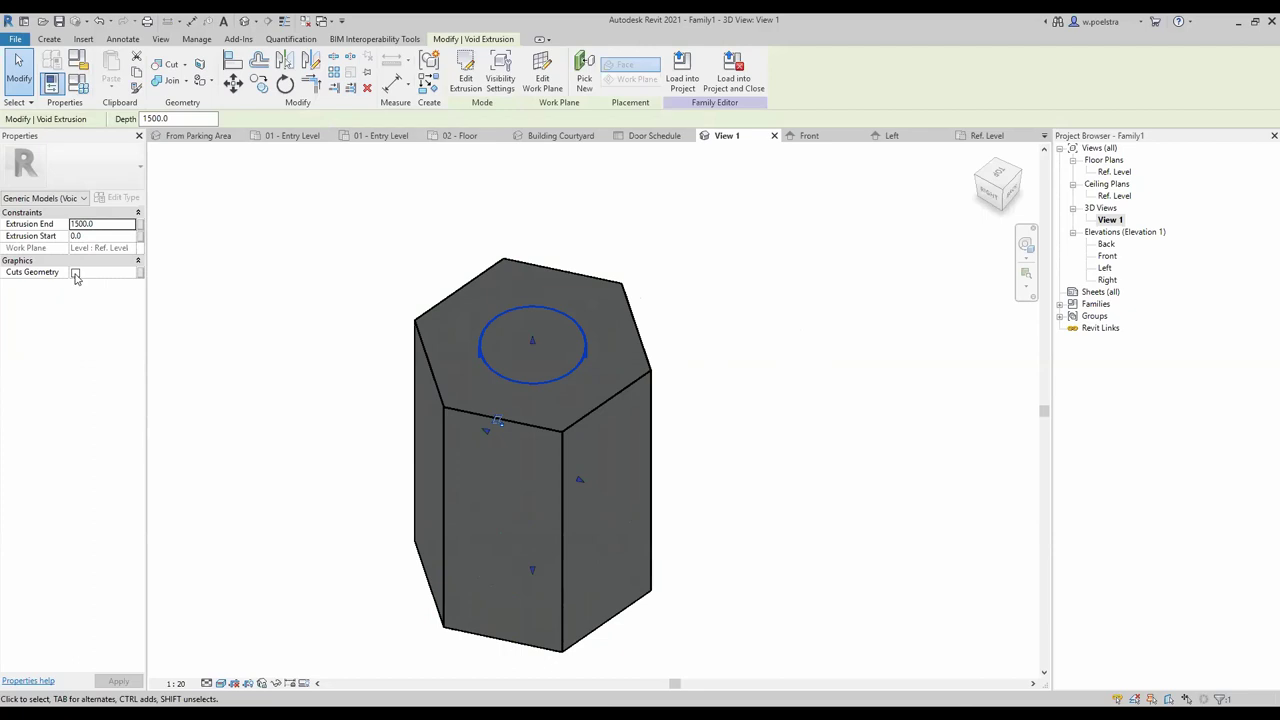
click(75, 273)
click(323, 240)
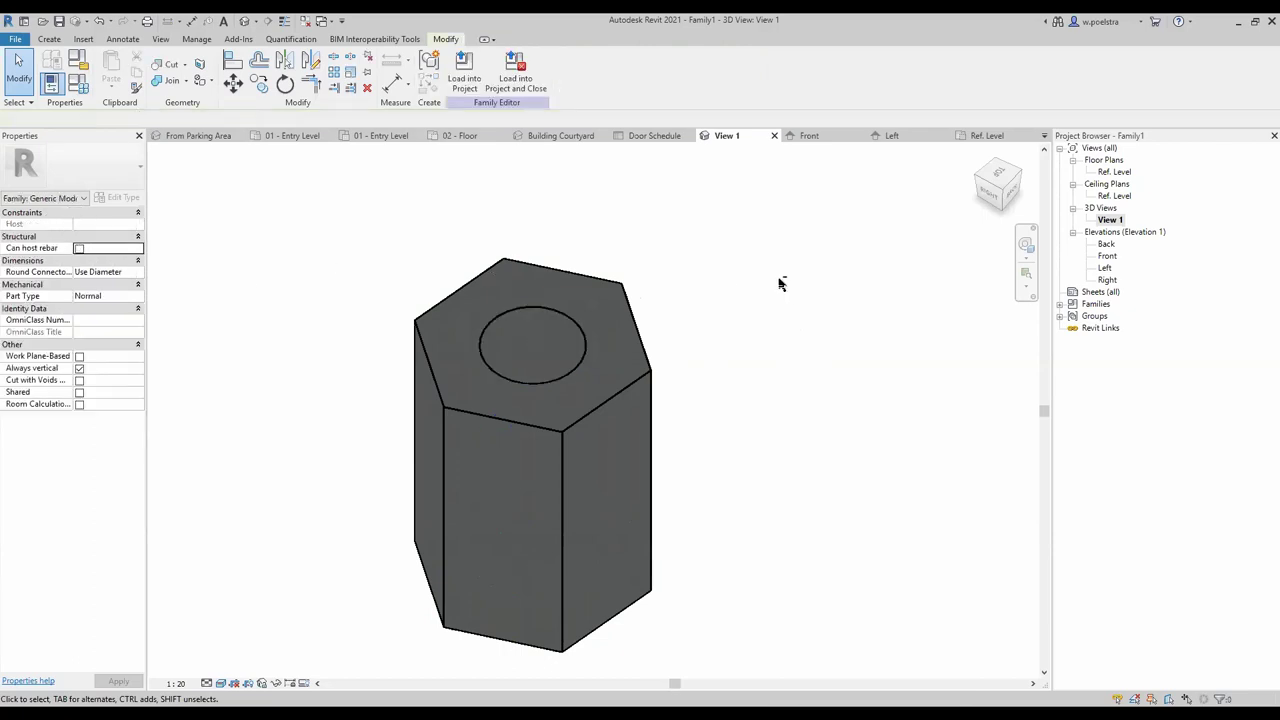
shift+middle_drag(781, 284, 769, 346)
mouse_move(586, 363)
shift+middle_down()
mouse_move(663, 506)
mouse_move(761, 250)
shift+middle_up()
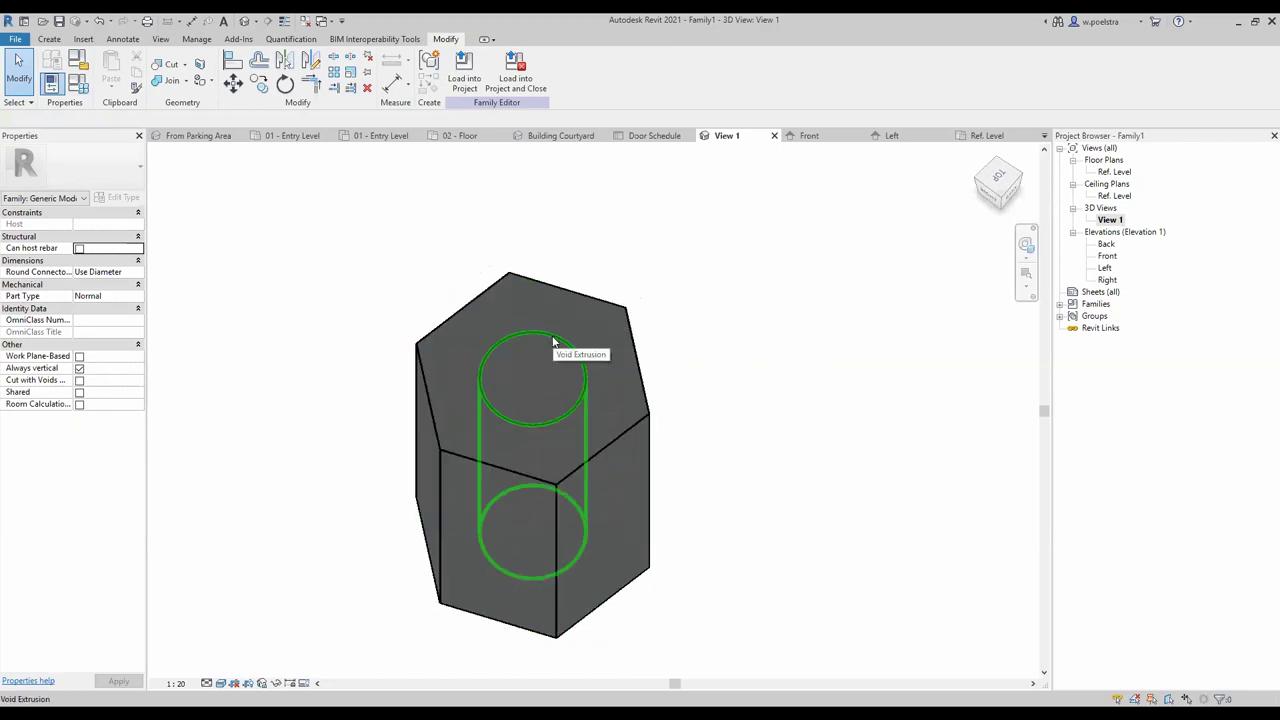
click(554, 343)
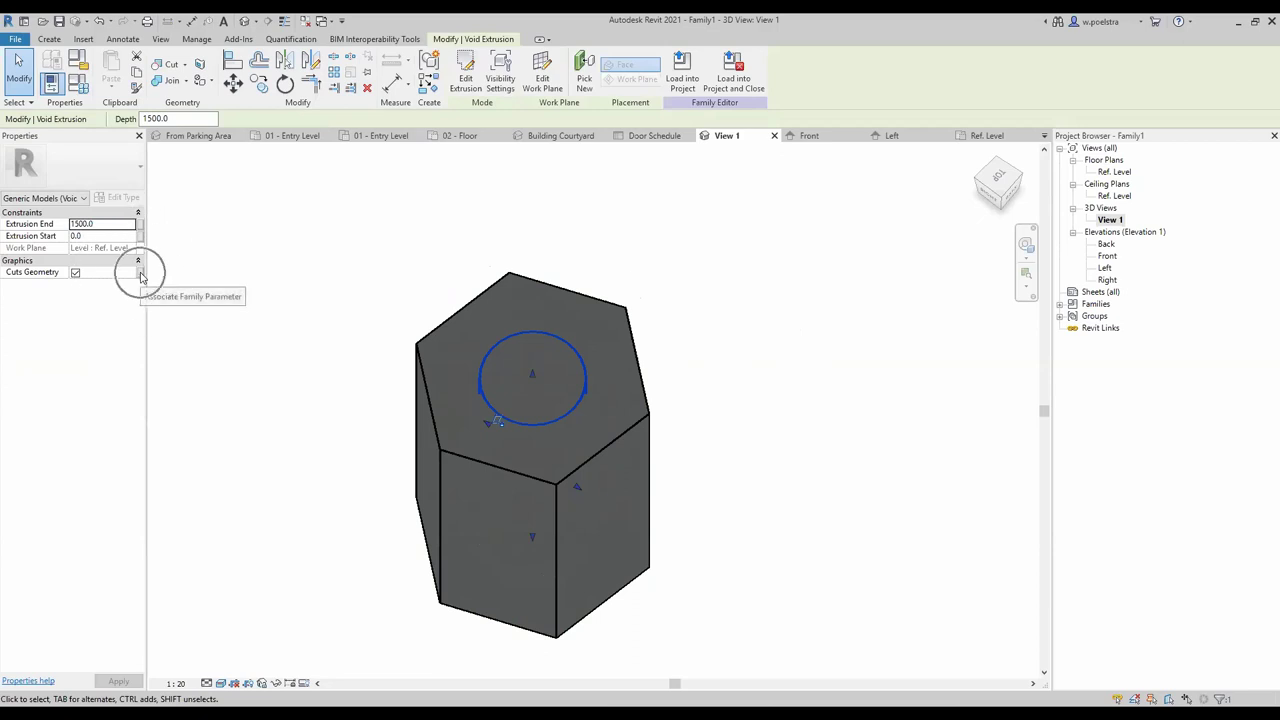
click(223, 268)
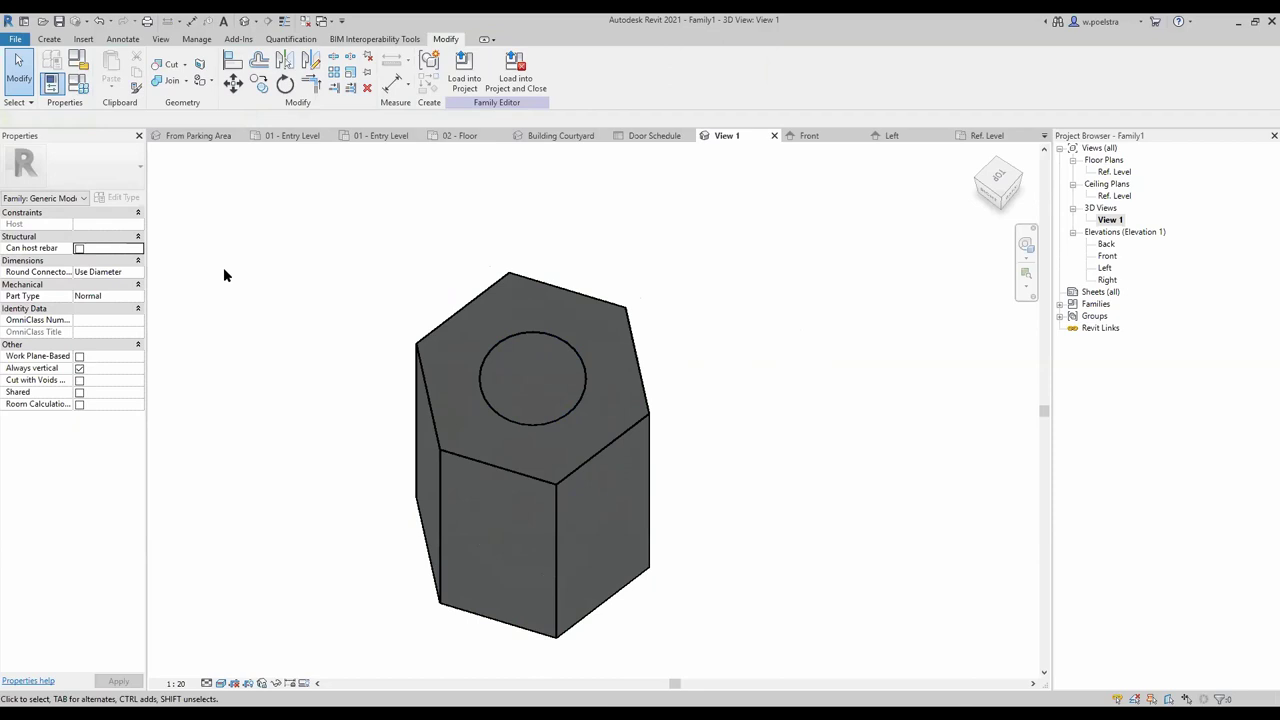
Add a Yes/No type parameter named 'Void' under Visibility, then select the void cylinder
click(83, 88)
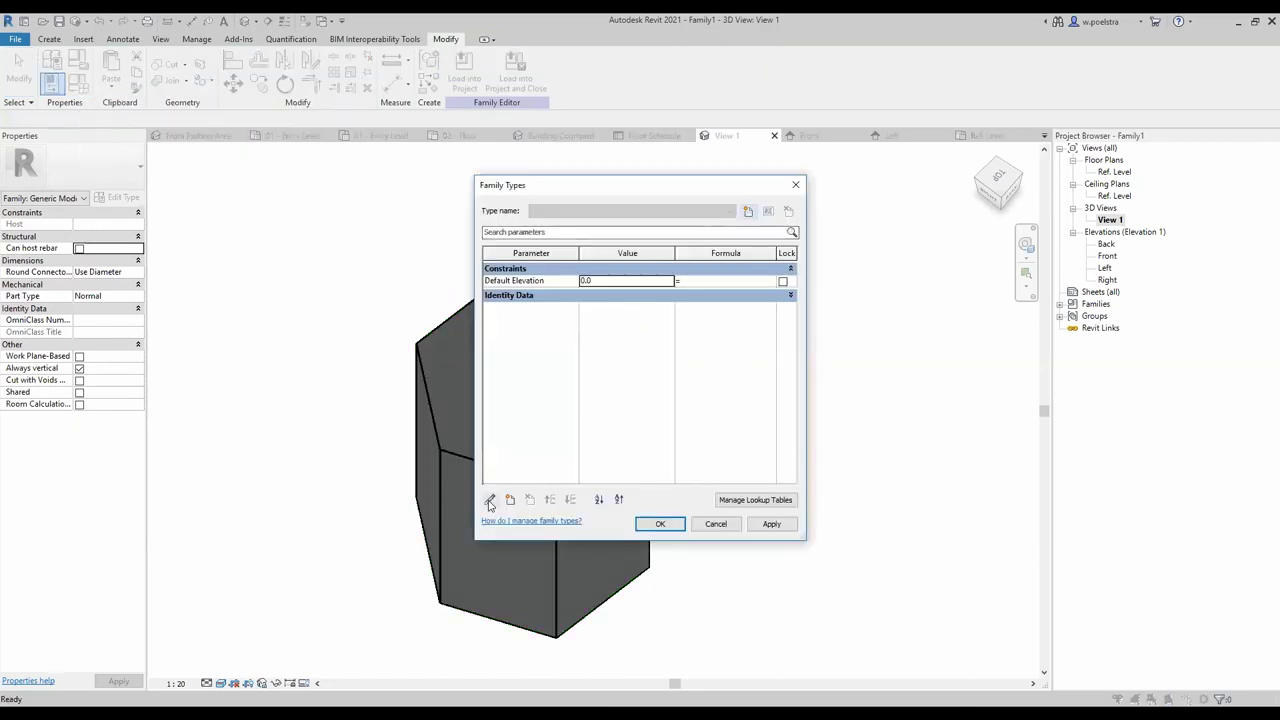
click(510, 500)
click(510, 500)
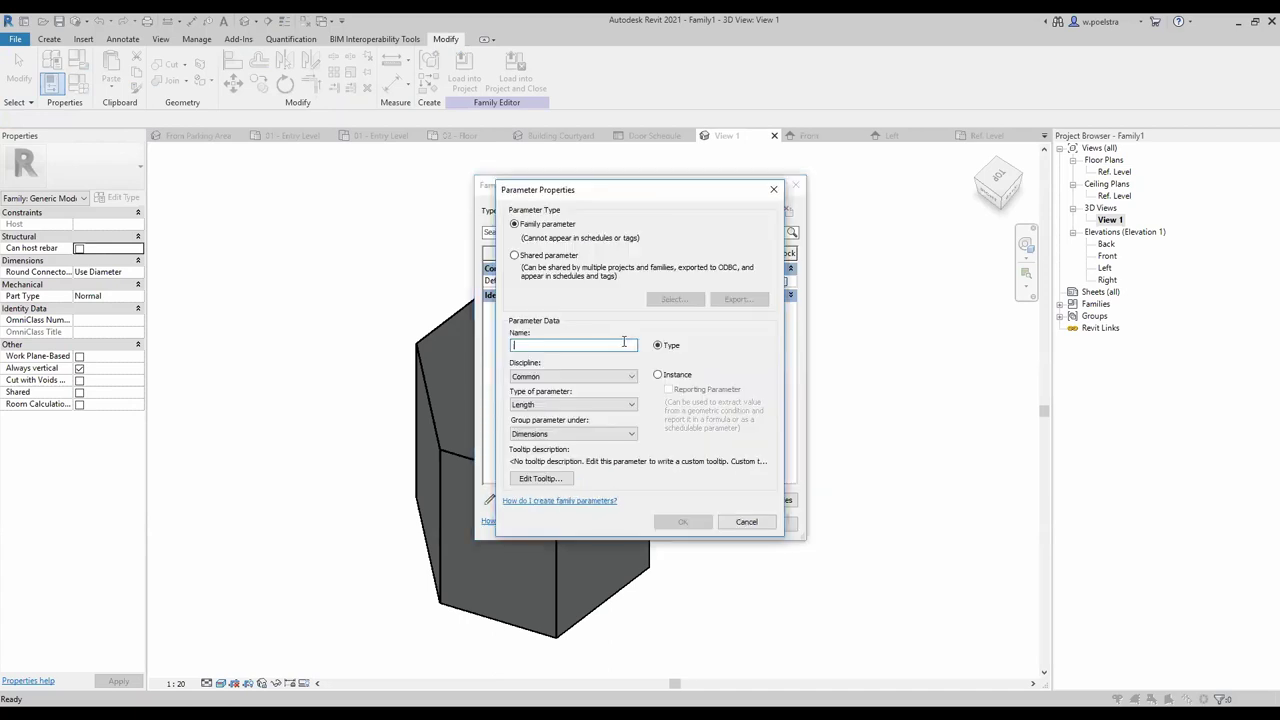
text(Void)
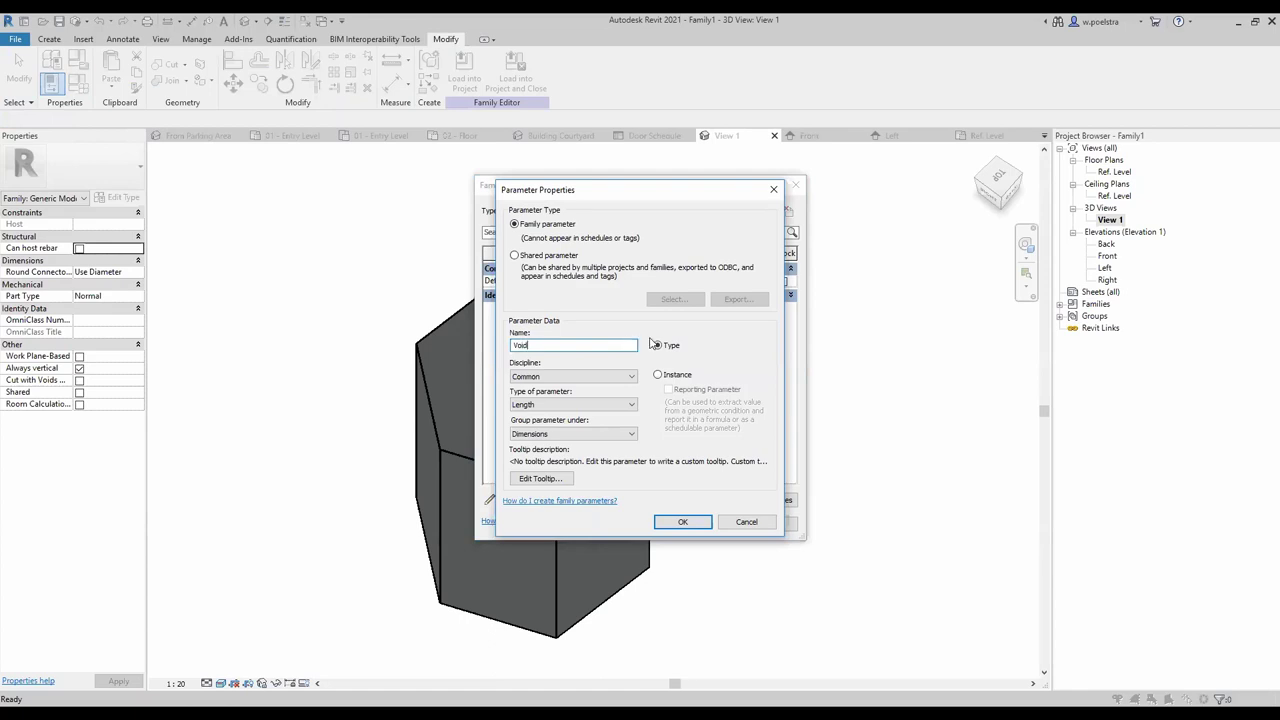
click(526, 412)
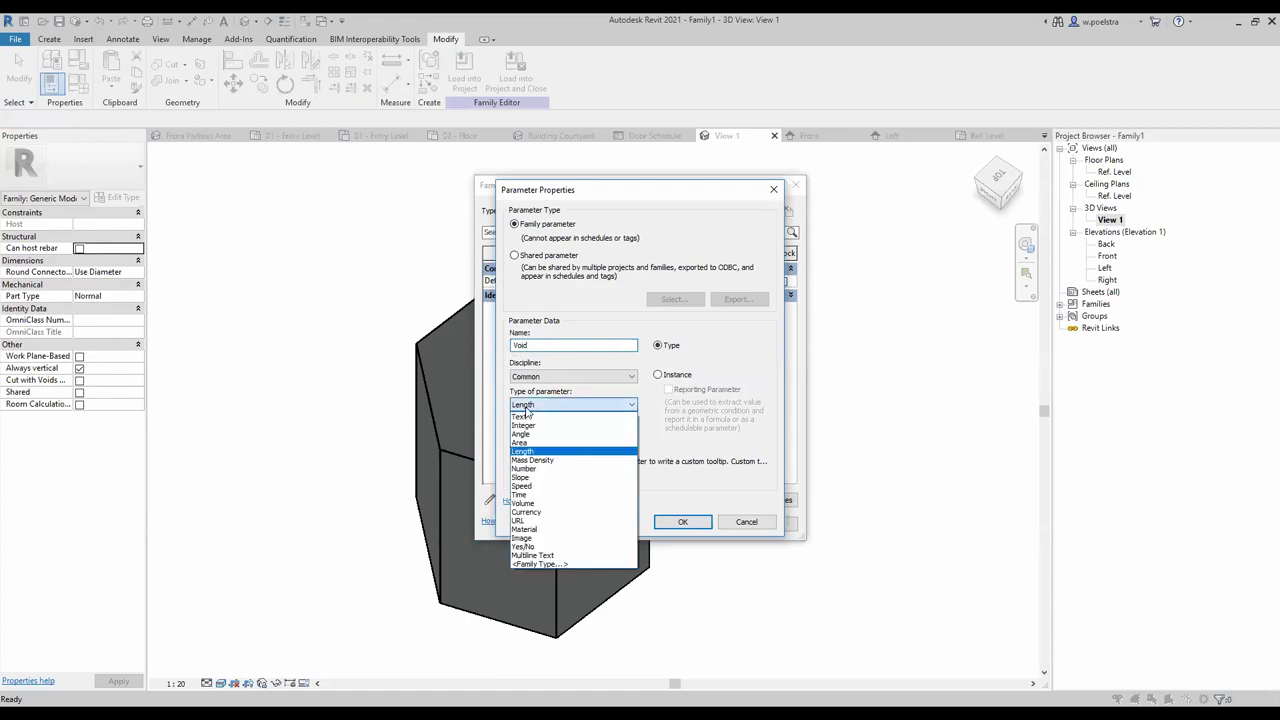
click(565, 542)
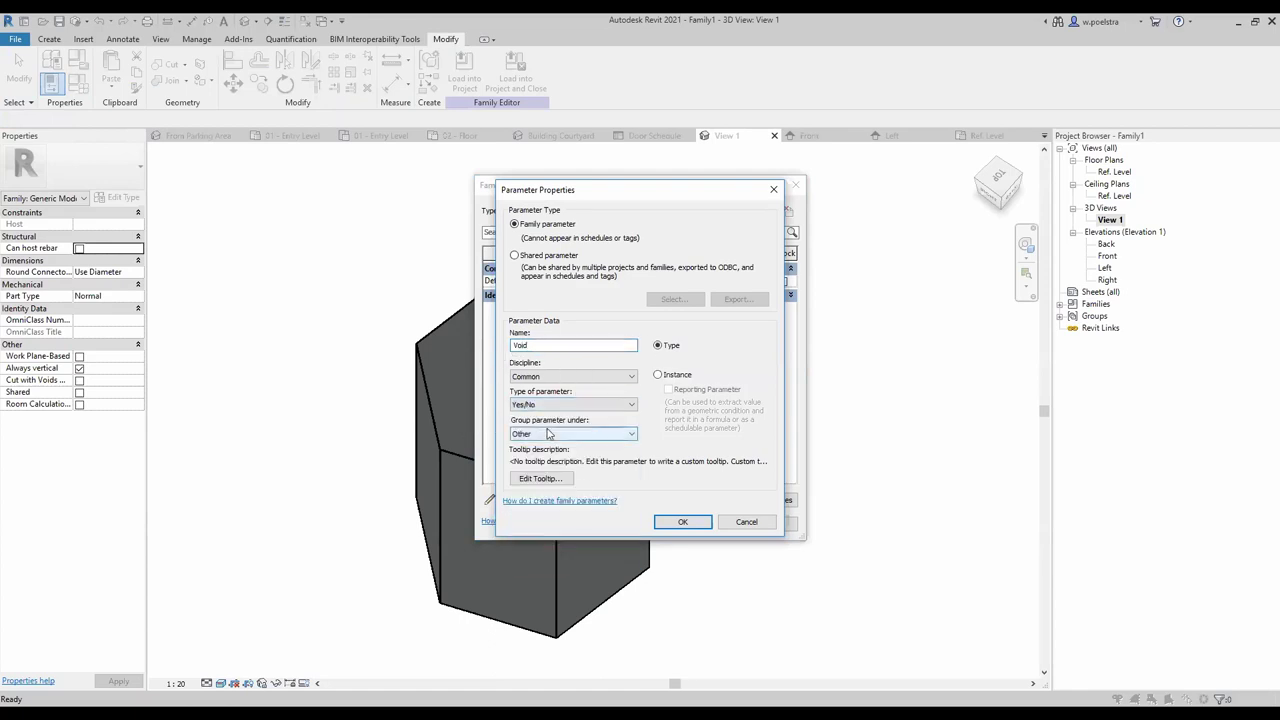
click(547, 433)
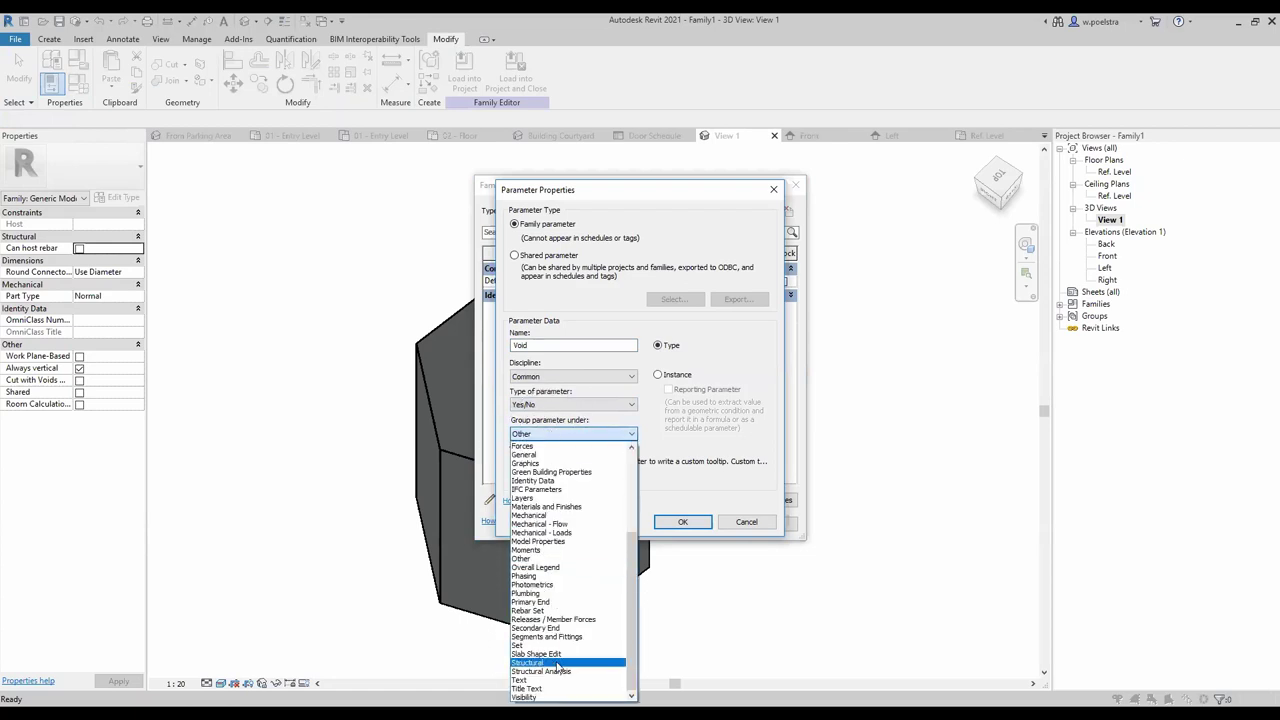
click(678, 522)
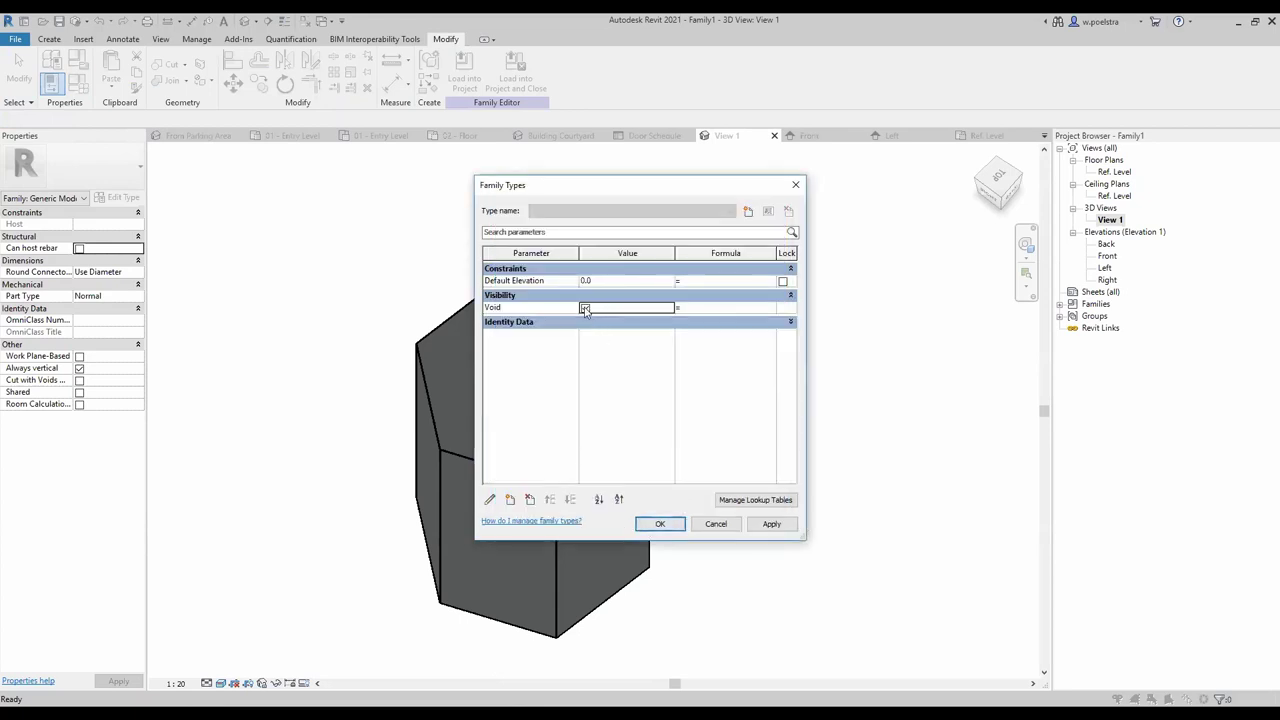
click(662, 524)
click(566, 391)
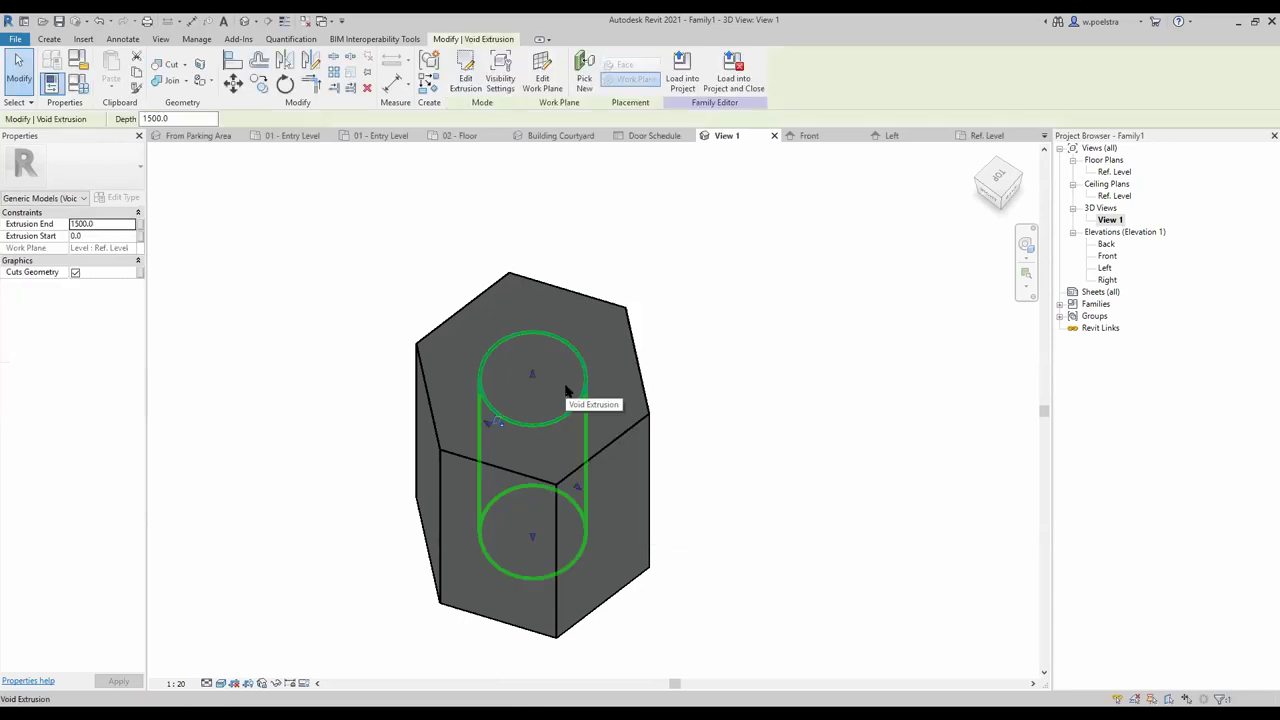
Associate the void's Cuts Geometry setting with the Void parameter
click(141, 273)
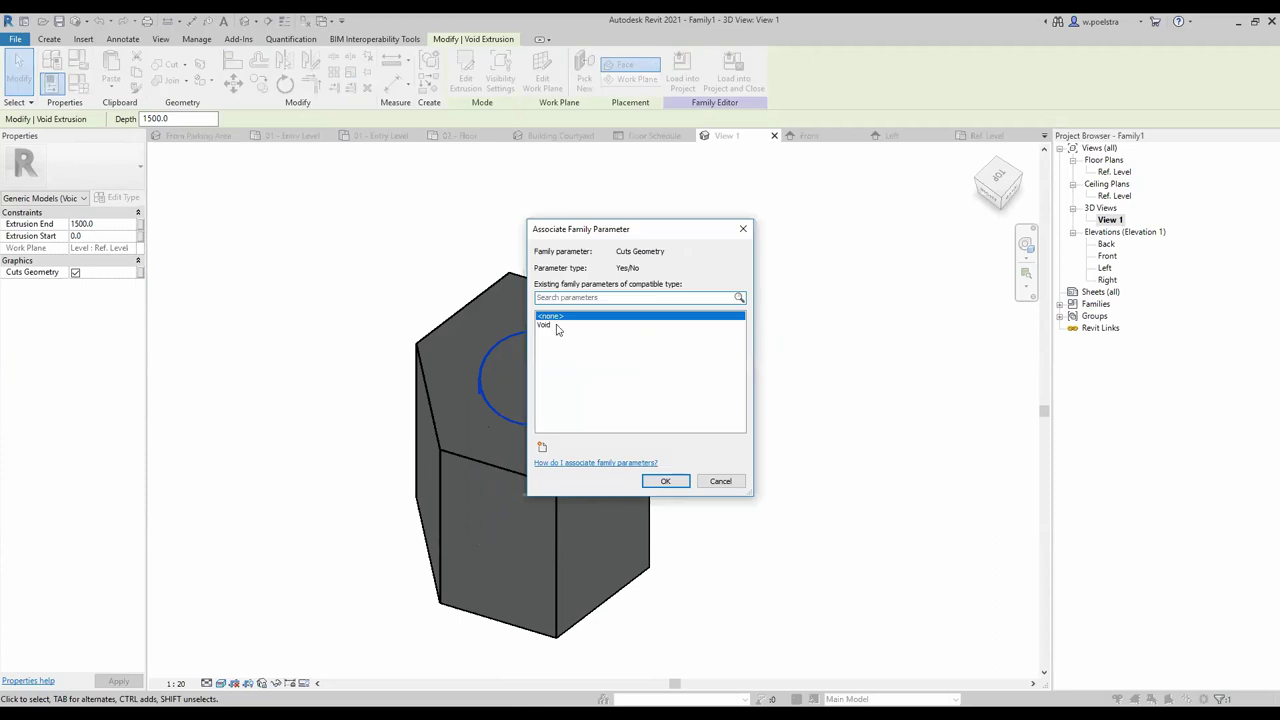
click(547, 326)
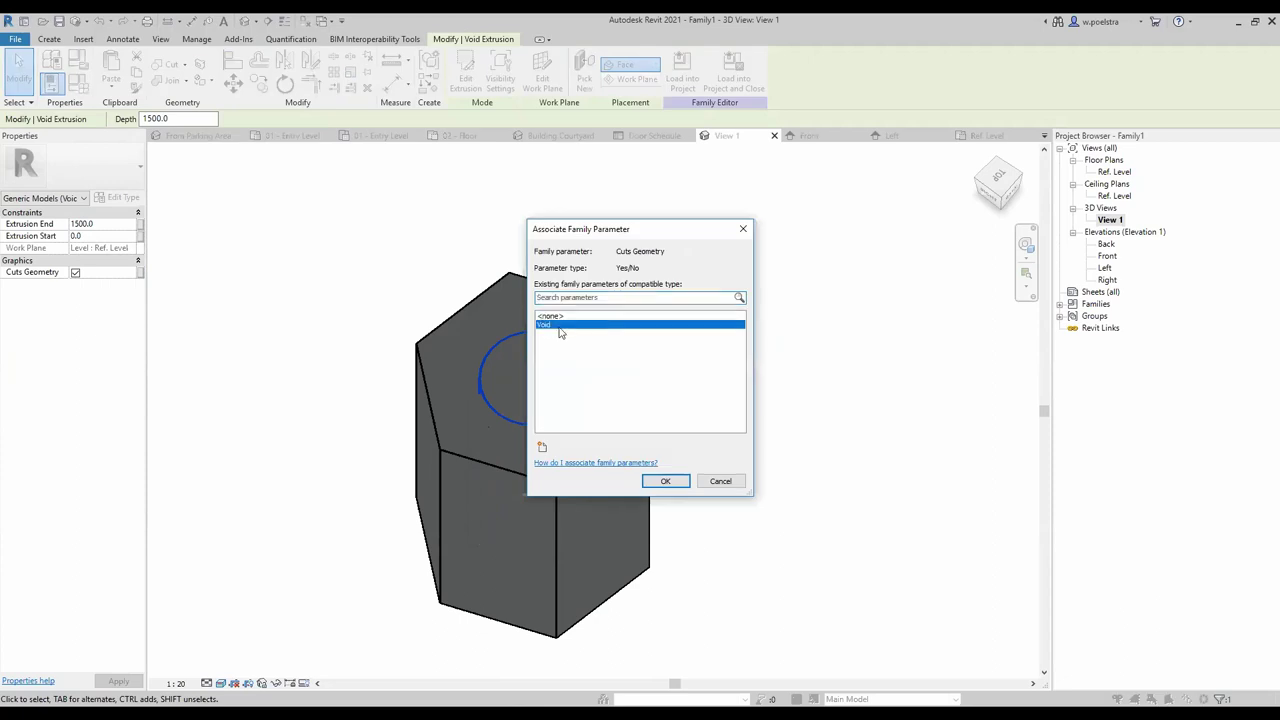
click(665, 481)
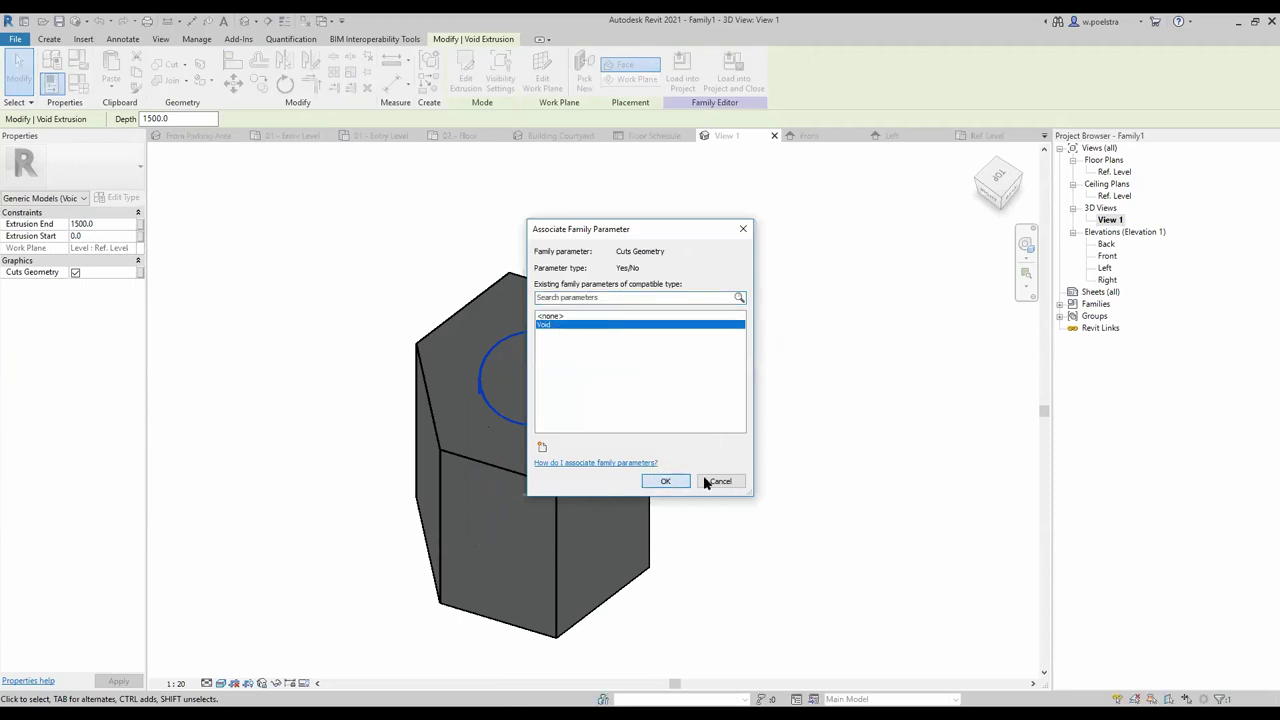
click(549, 383)
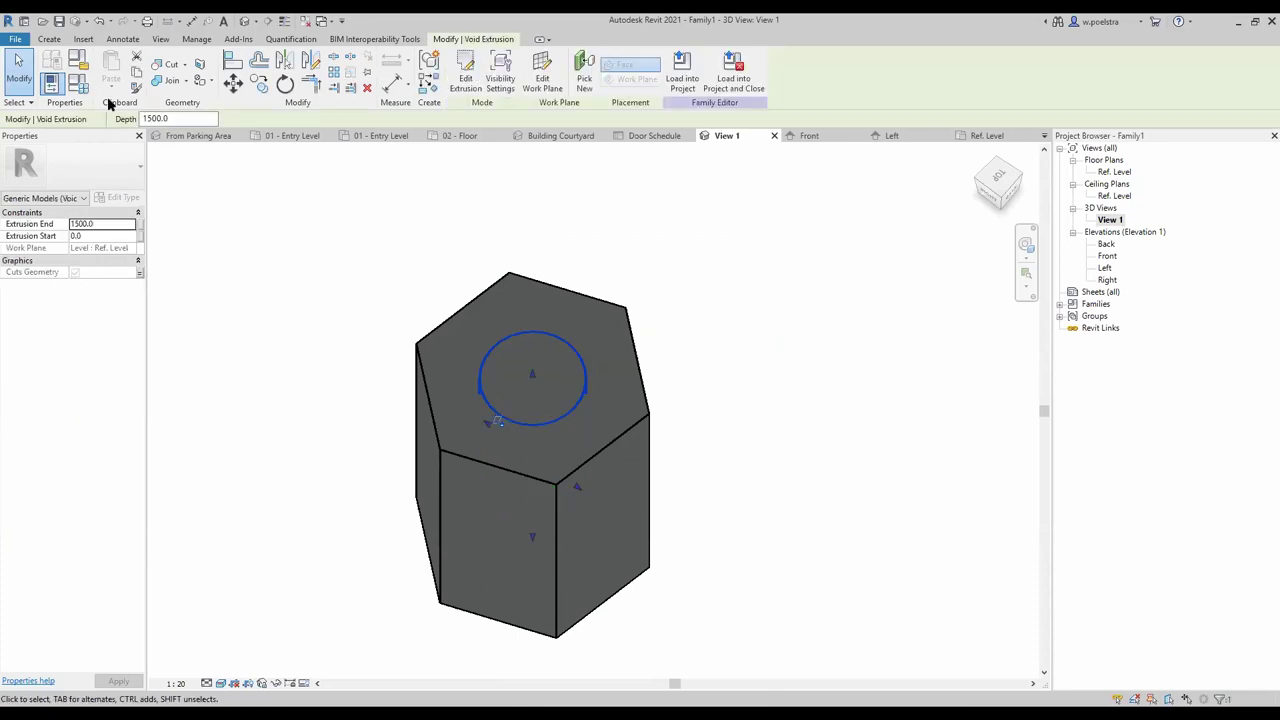
Switch the Void parameter off and orbit the block to confirm the void no longer cuts
click(78, 84)
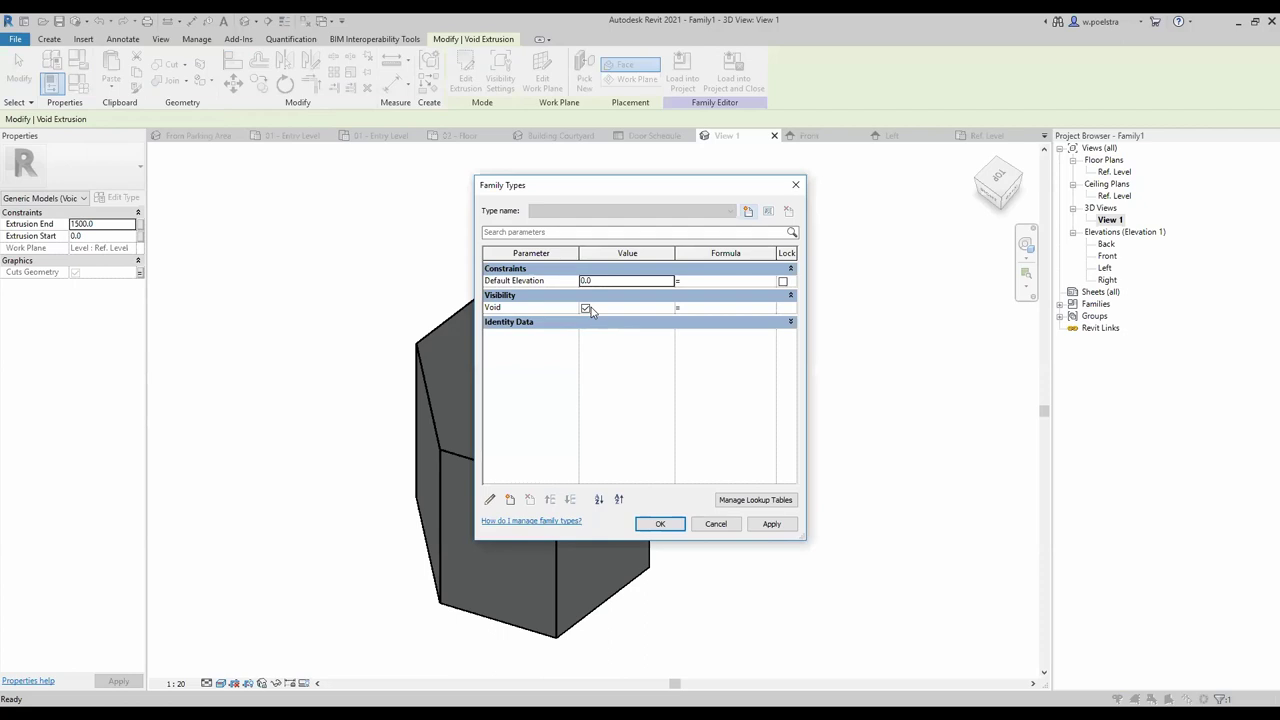
click(585, 308)
click(771, 523)
click(657, 523)
click(670, 523)
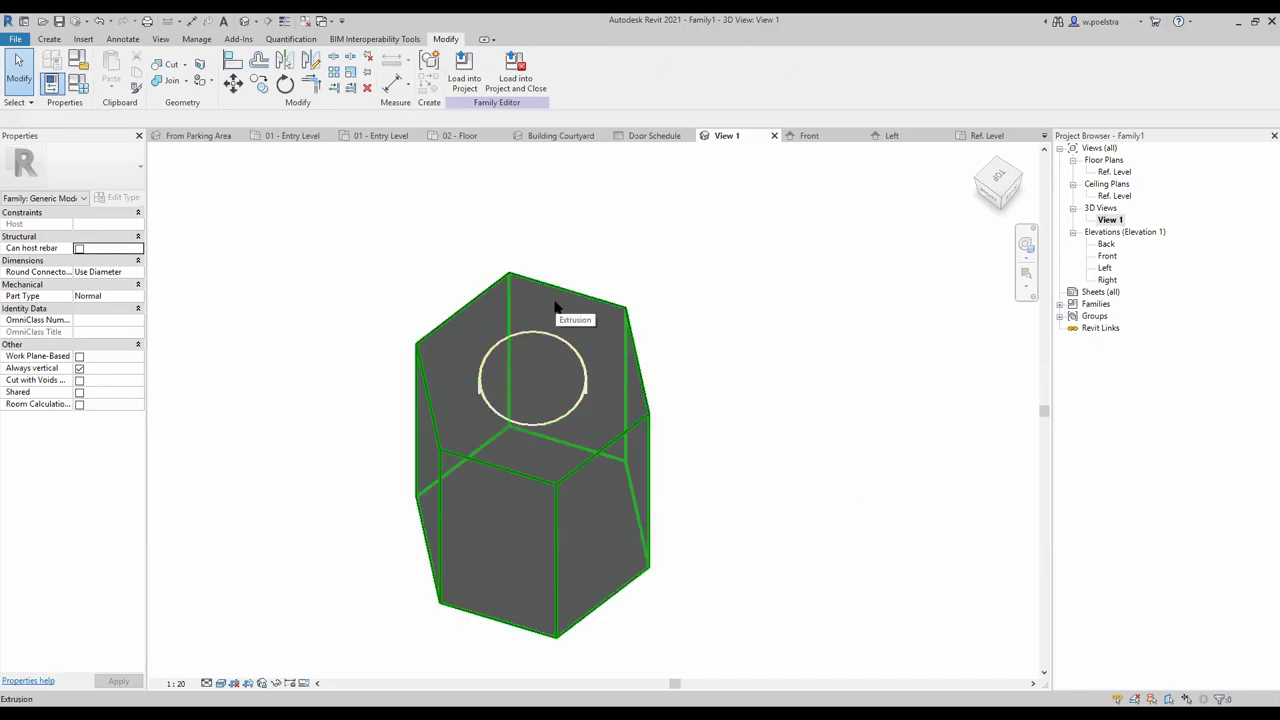
scroll(530, 388, down, 3)
mouse_move(530, 388)
shift+middle_down()
mouse_move(577, 409)
mouse_move(623, 329)
shift+middle_up()
scroll(528, 350, up, 3)
scroll(528, 350, up, 3)
mouse_move(738, 399)
shift+middle_down()
mouse_move(720, 451)
mouse_move(486, 429)
mouse_move(366, 371)
mouse_move(395, 330)
shift+middle_up()
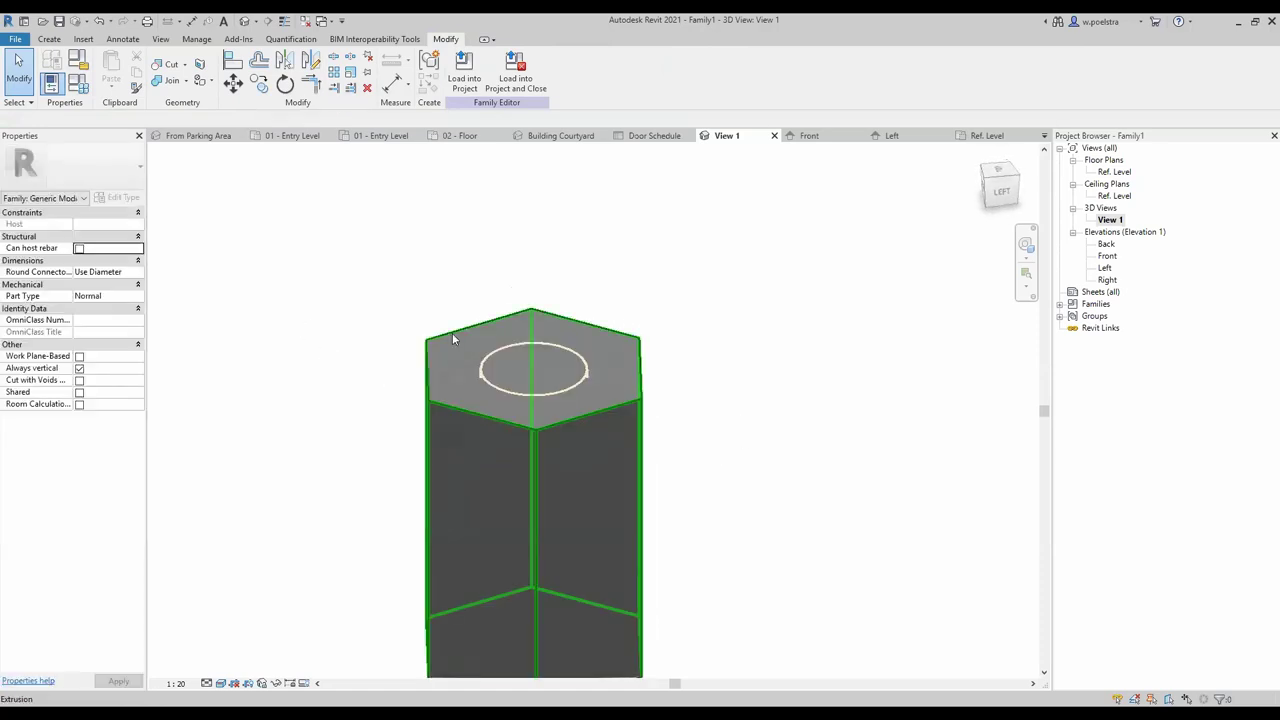
Create a new project from 'Revit template Cadix 2020' and open the 00 begane grond plan
click(14, 40)
mouse_move(44, 90)
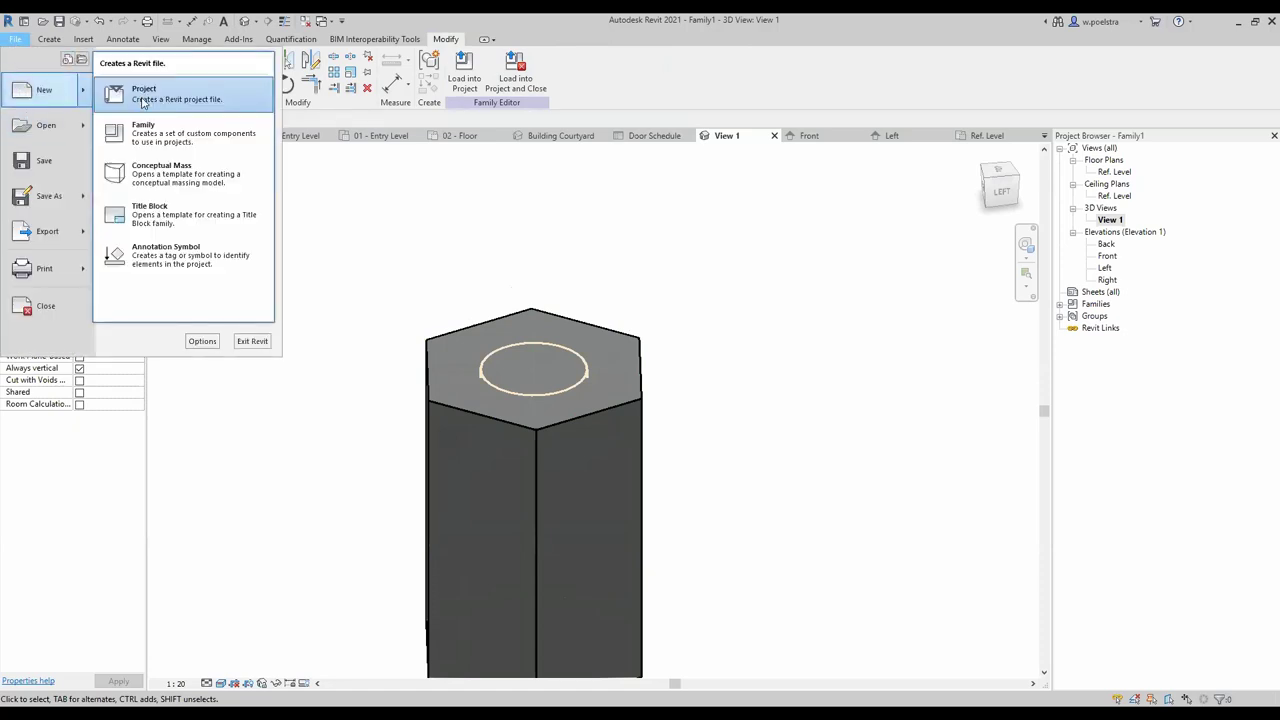
click(143, 97)
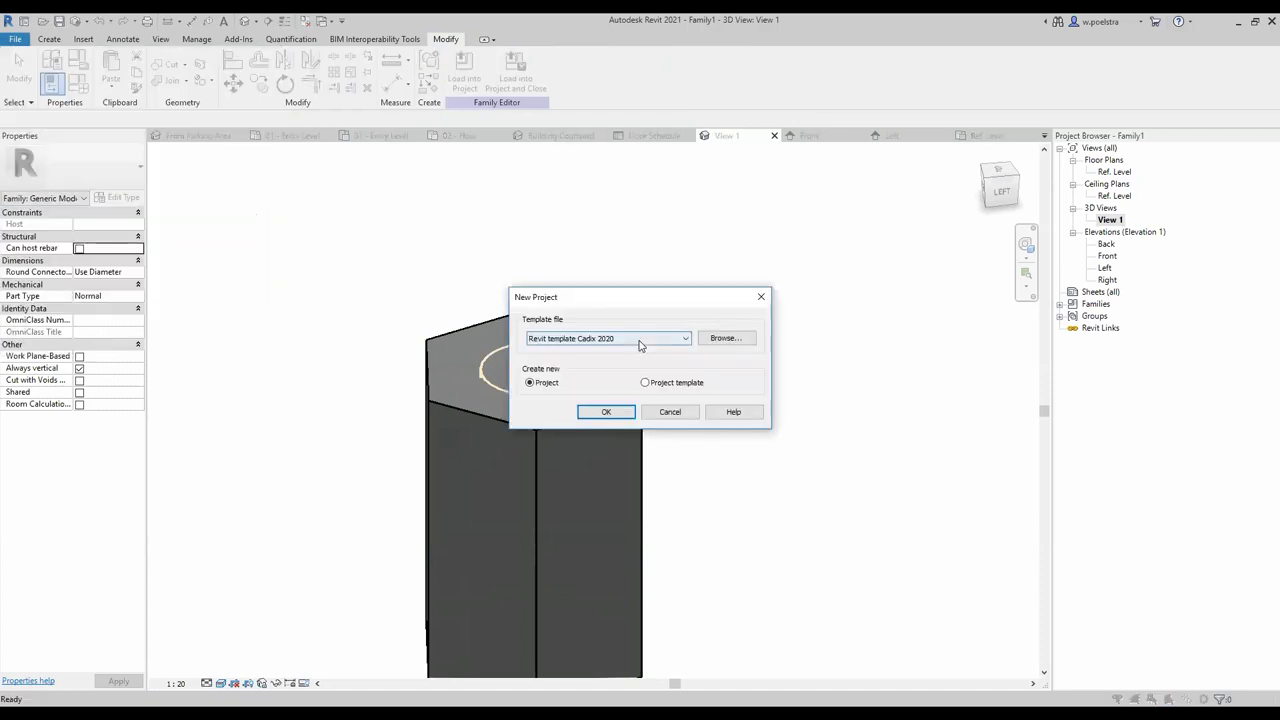
click(606, 412)
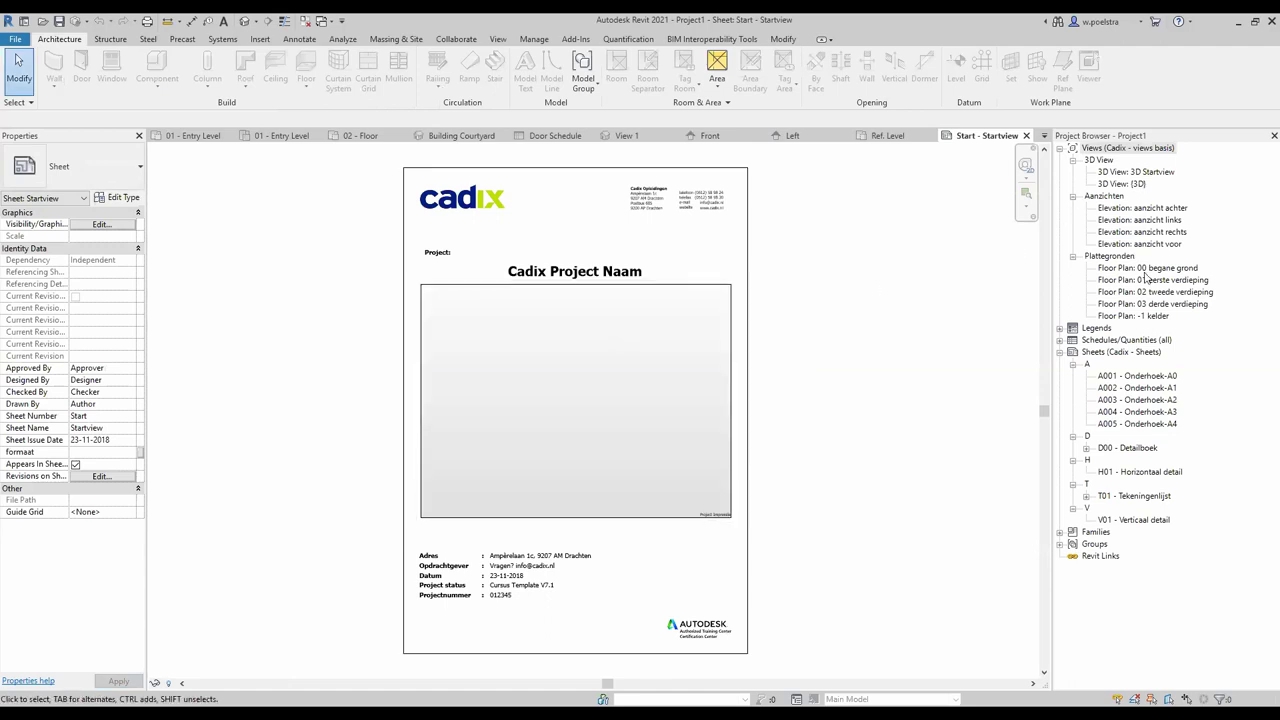
double_click(1135, 185)
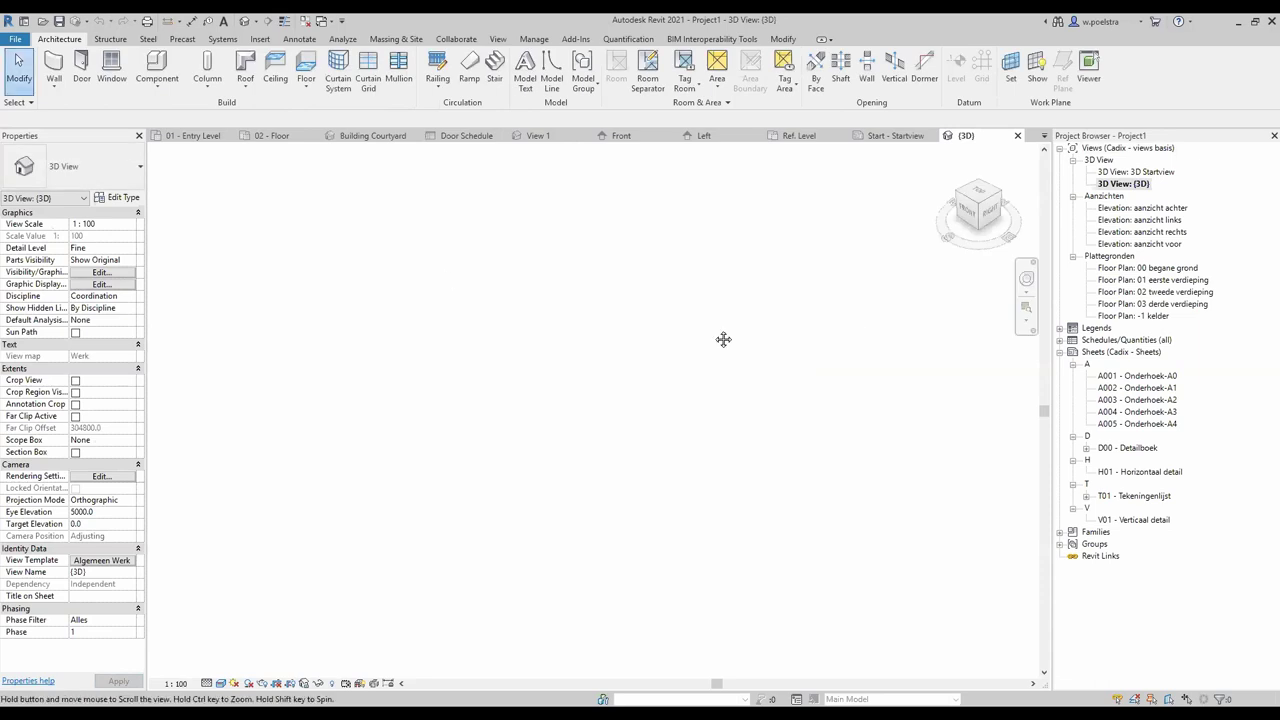
double_click(1149, 270)
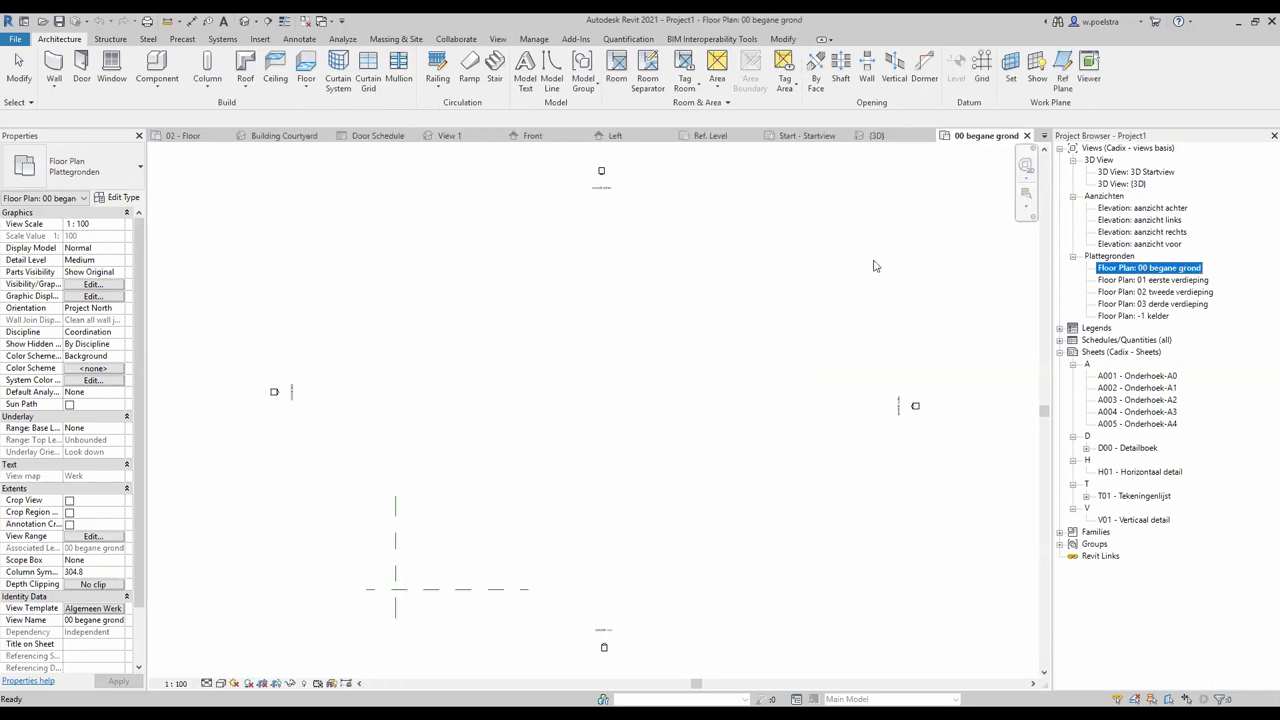
Draw an 8000 mm NLRS_21_WA_buitenwand 200_gen_cadix wall on 00 begane grond
click(54, 66)
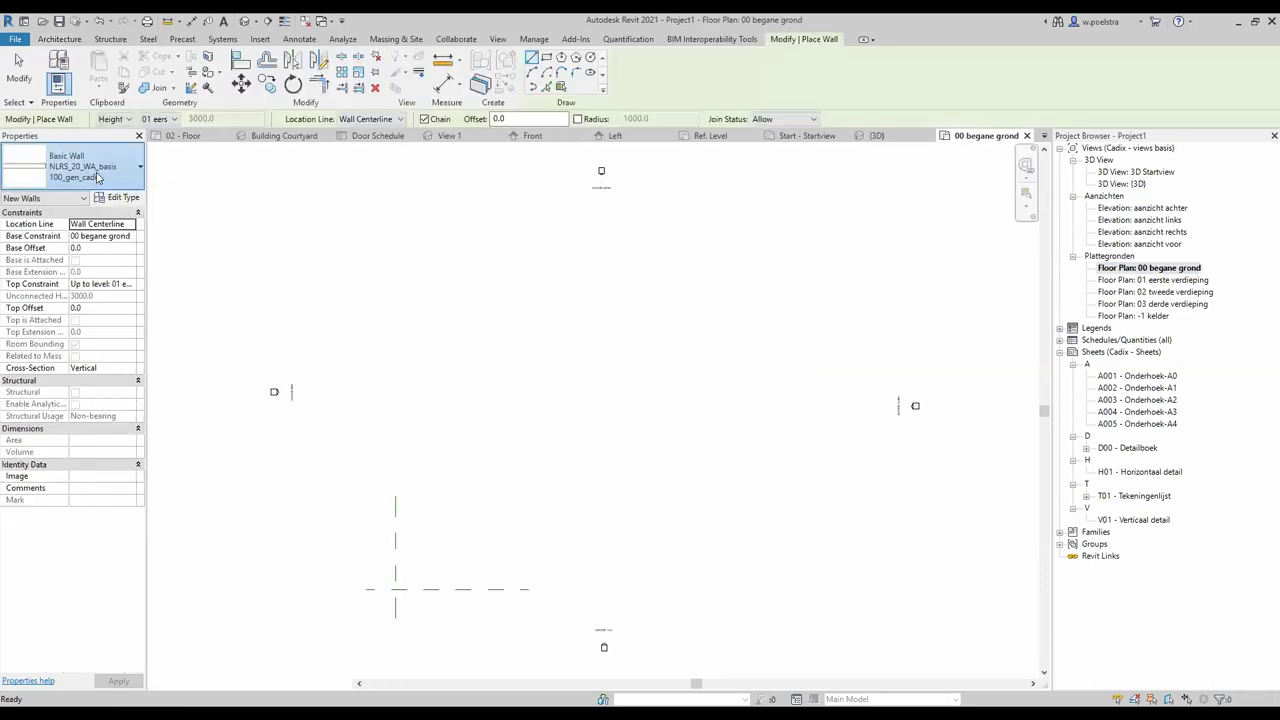
click(97, 177)
click(95, 372)
click(487, 292)
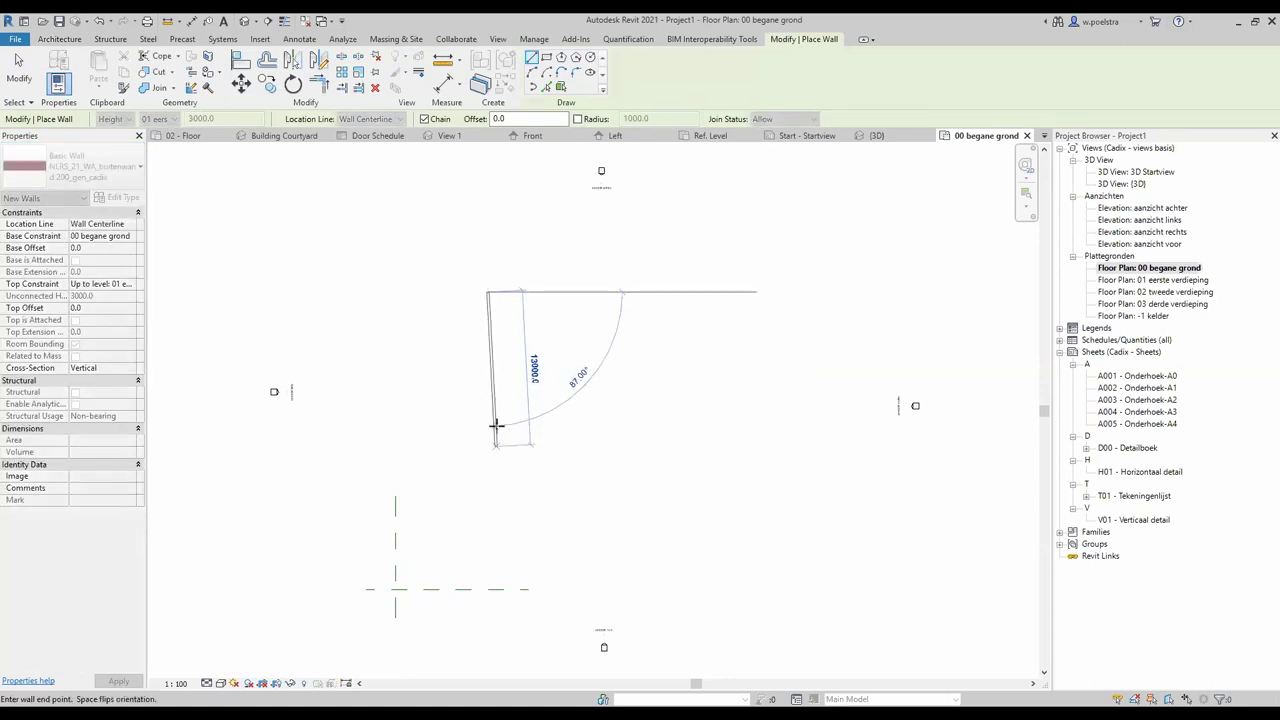
text(8000)
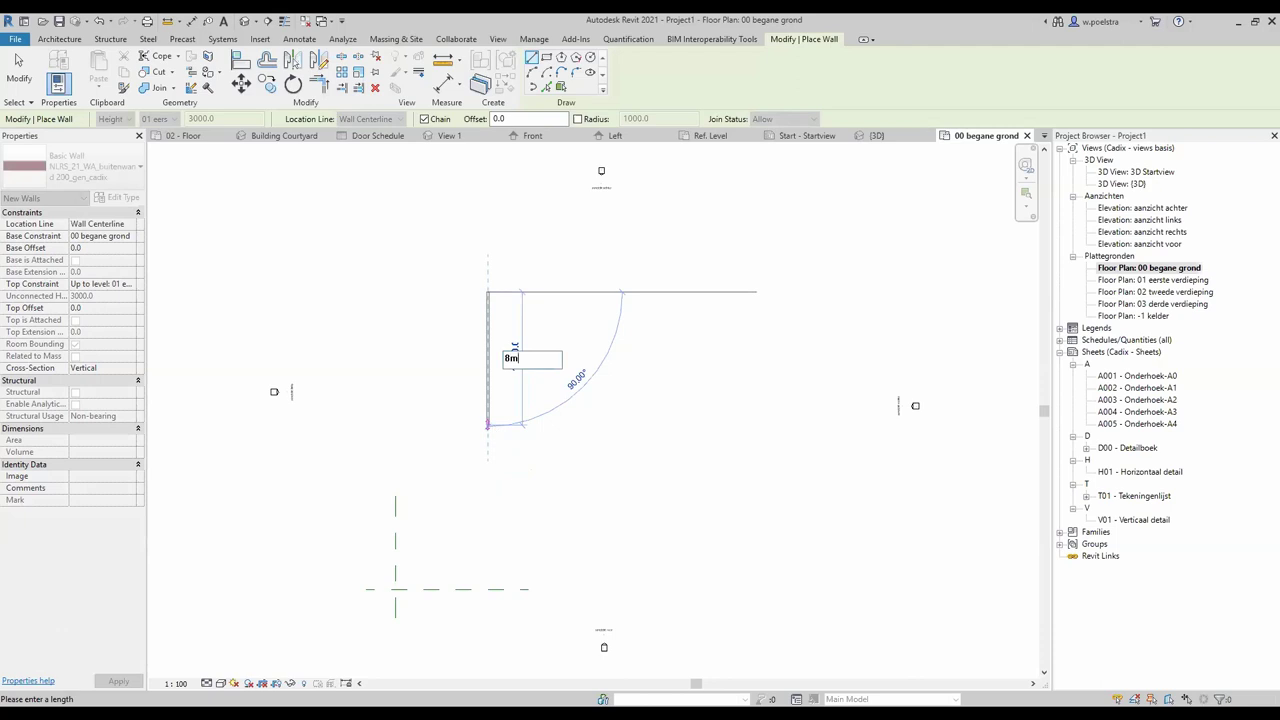
key(Return)
key(Escape)
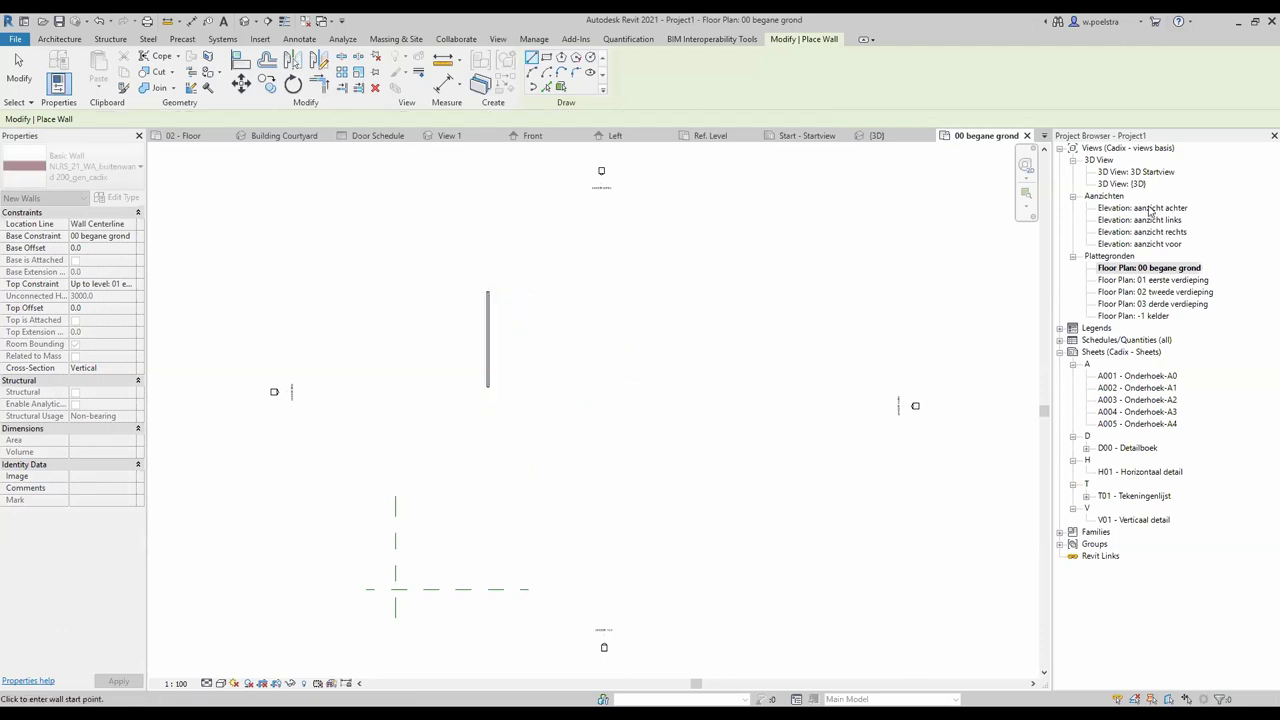
Show the wall in the {3D} view with Realistic style and select it
click(1125, 184)
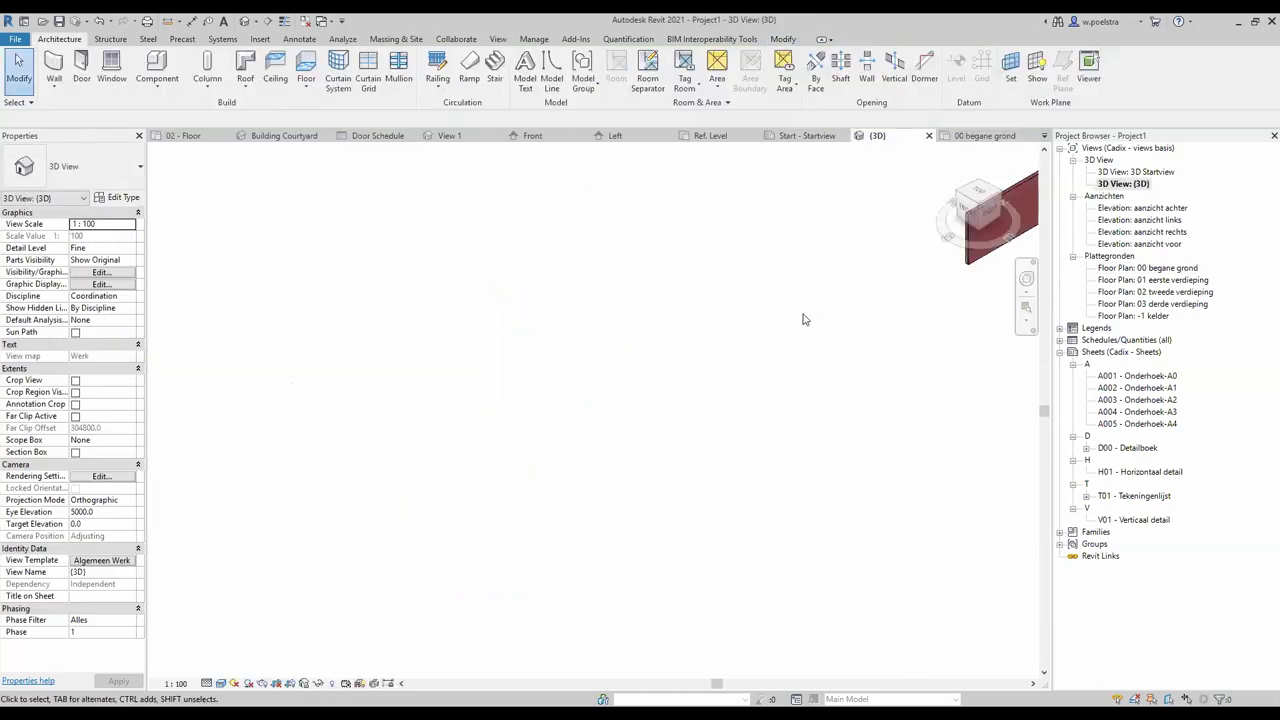
scroll(684, 322, down, 2)
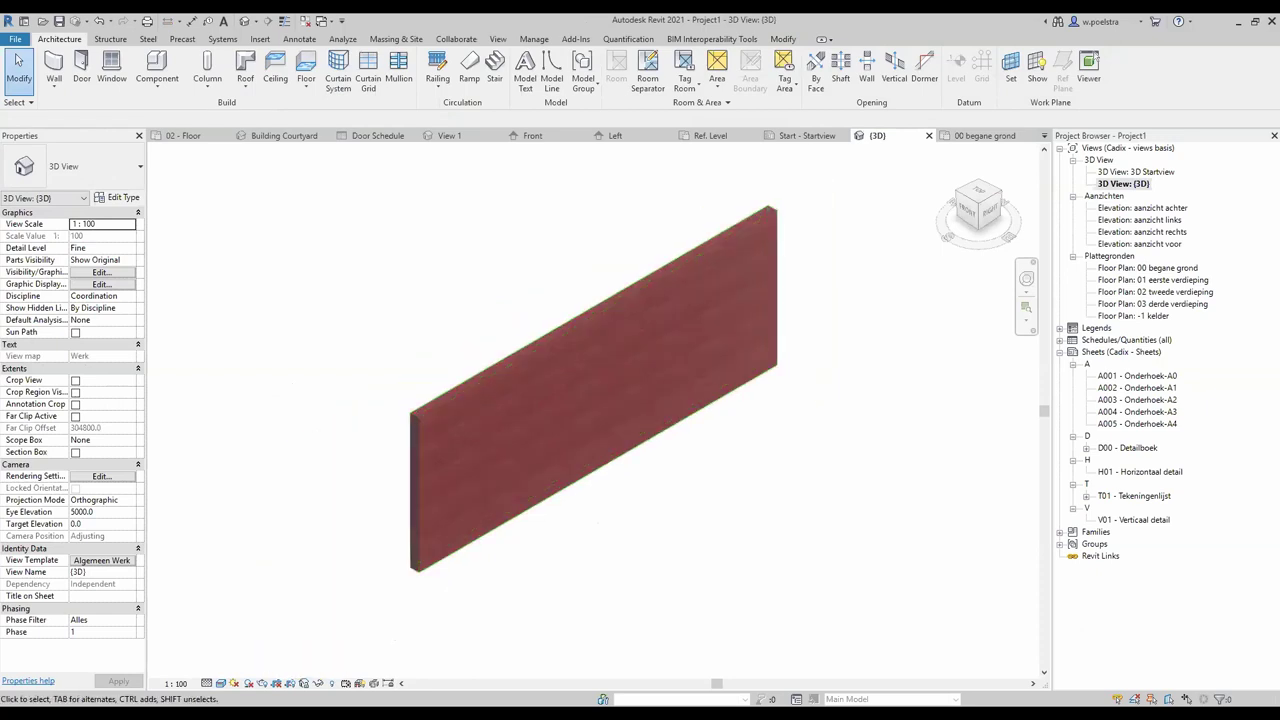
click(221, 684)
click(265, 647)
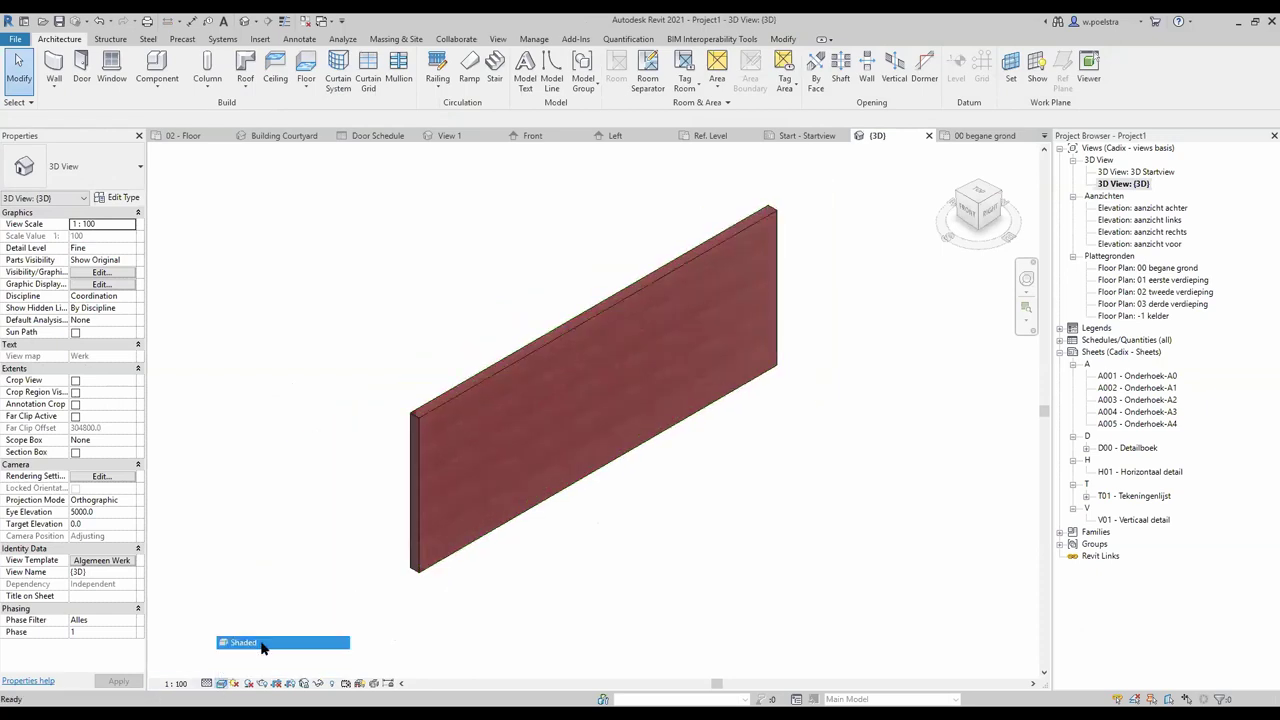
mouse_move(376, 272)
shift+middle_down()
mouse_move(472, 190)
mouse_move(420, 200)
shift+middle_up()
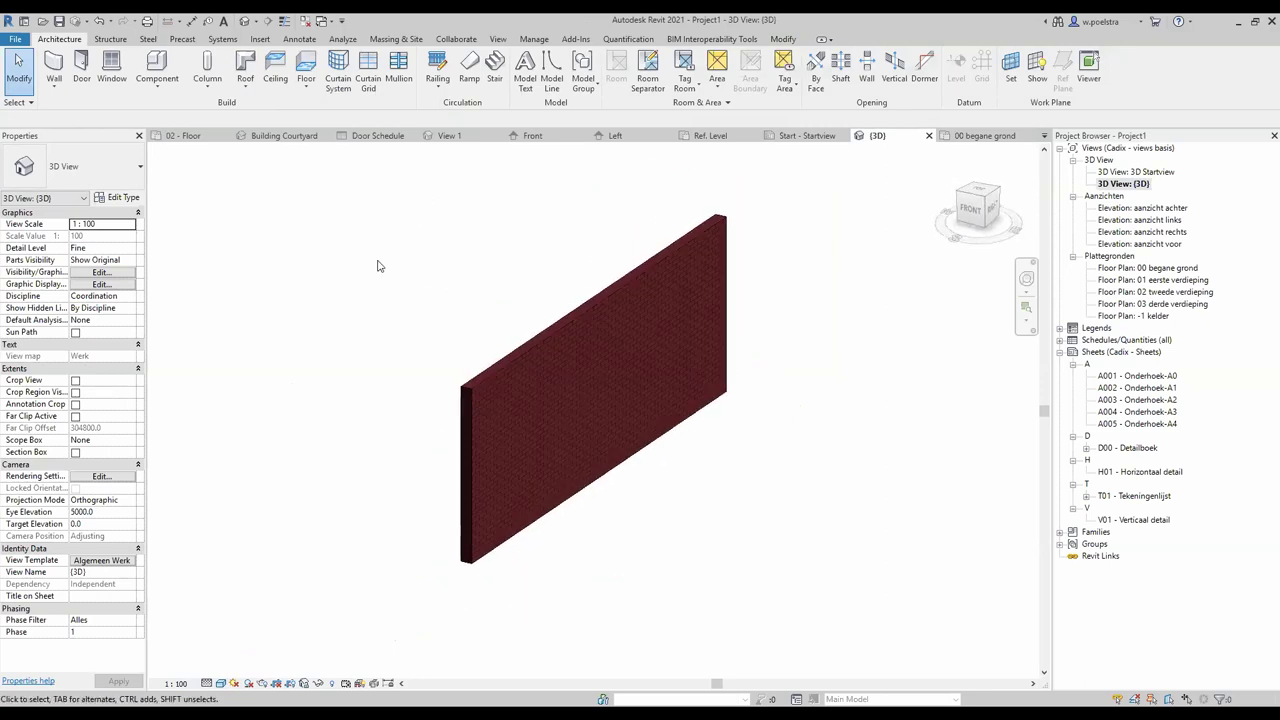
click(610, 319)
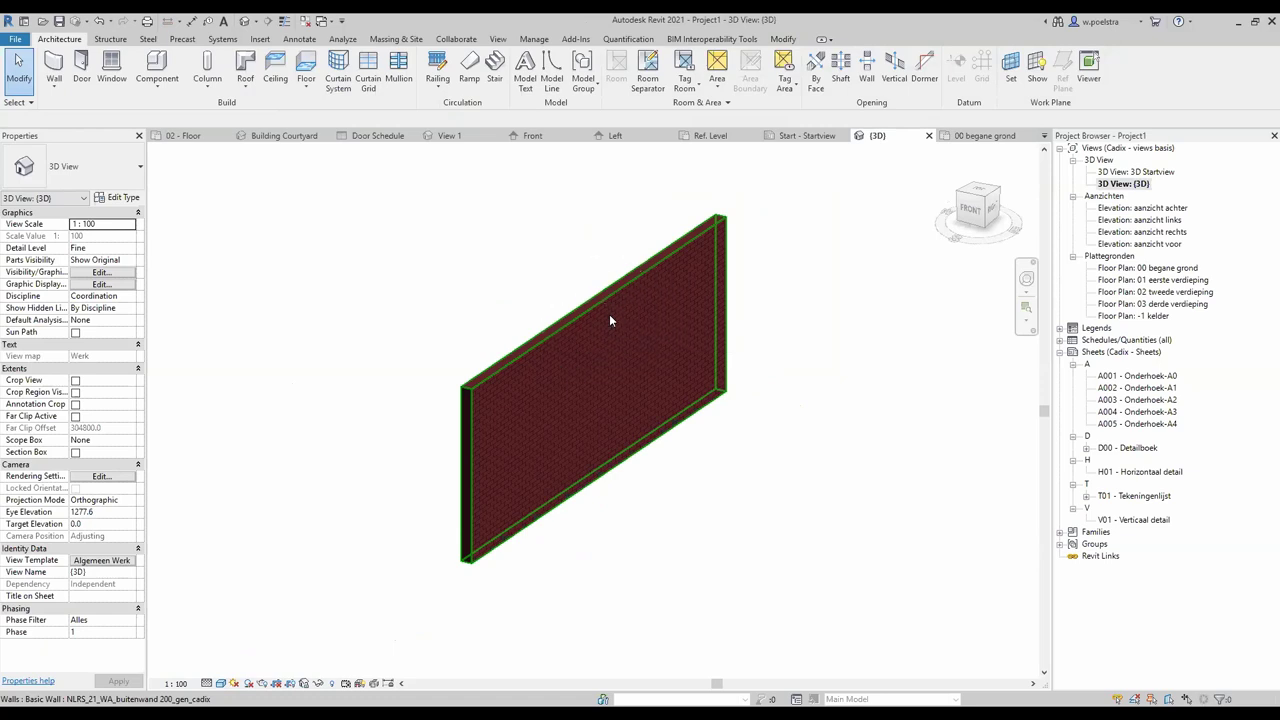
click(610, 317)
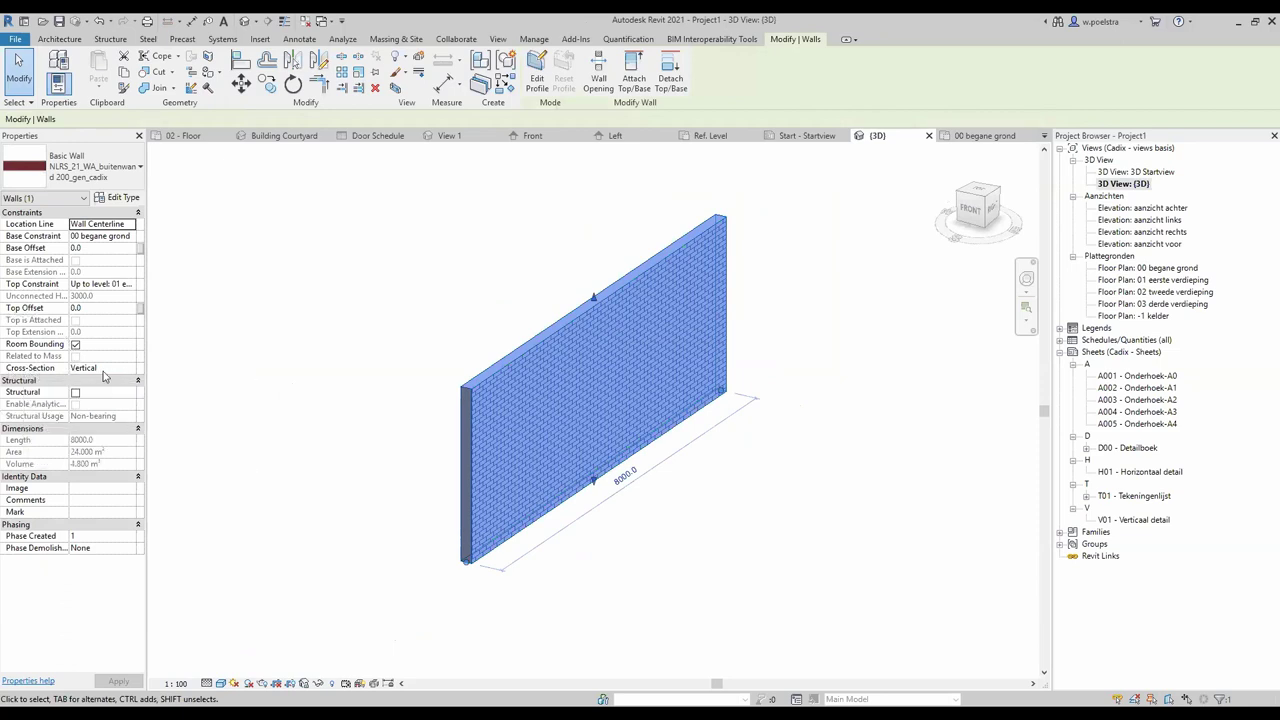
Set the wall's cross-section to Slanted with an initial 20° angle from vertical
click(131, 370)
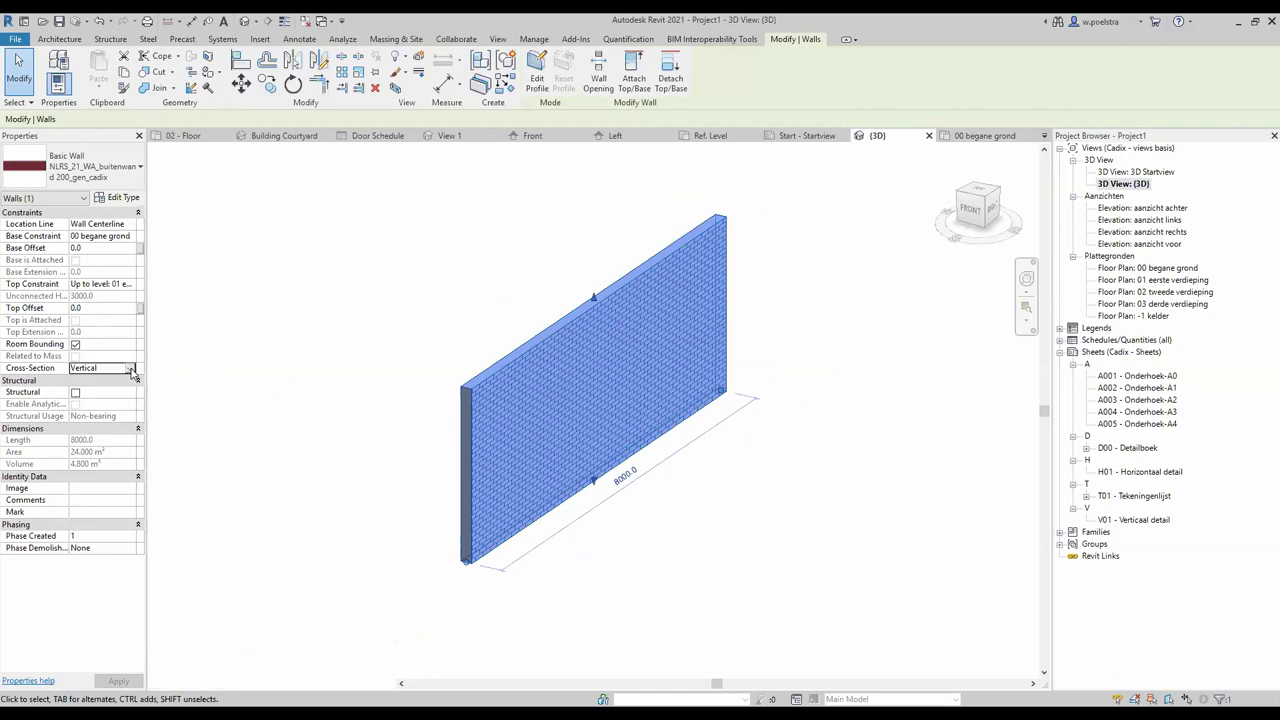
click(131, 370)
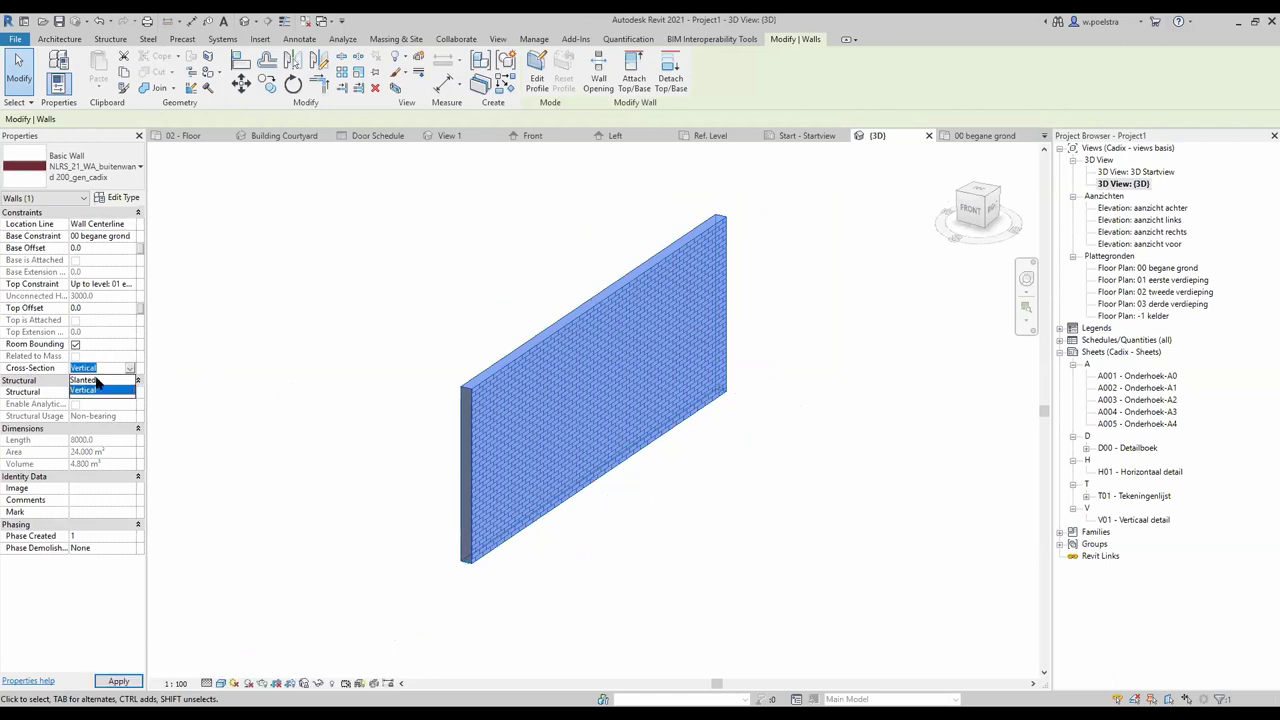
click(97, 381)
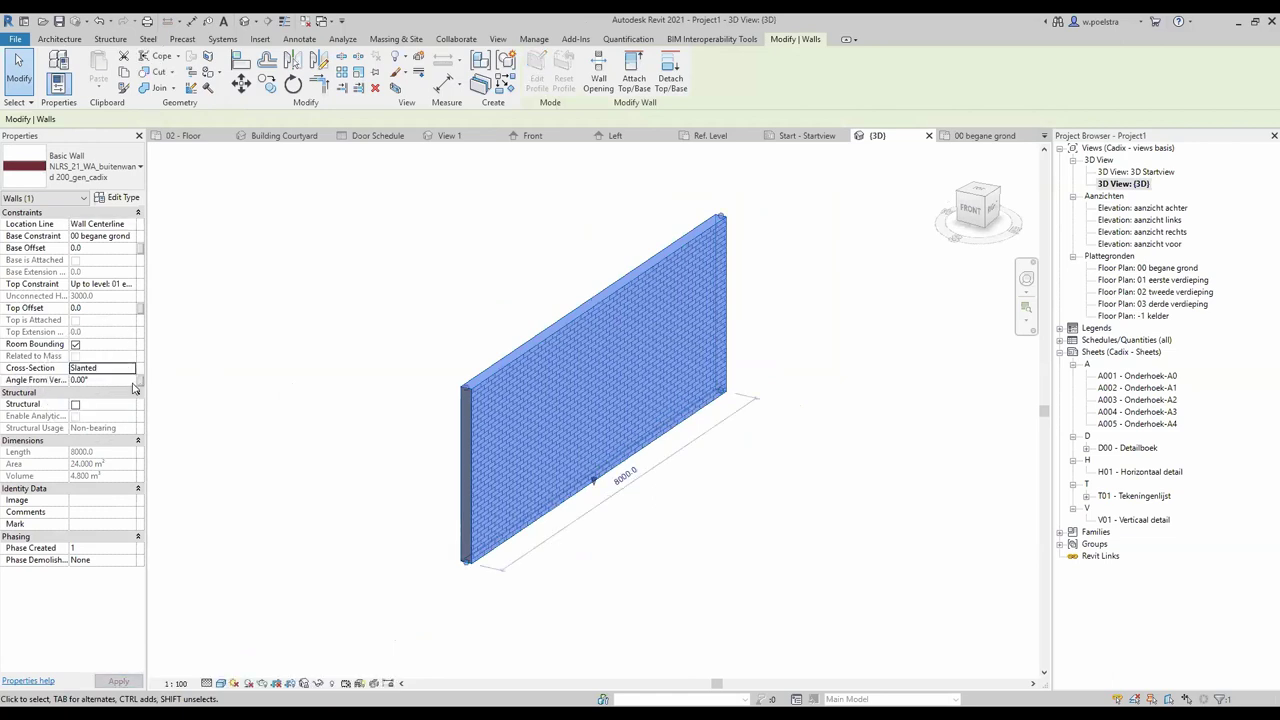
click(133, 381)
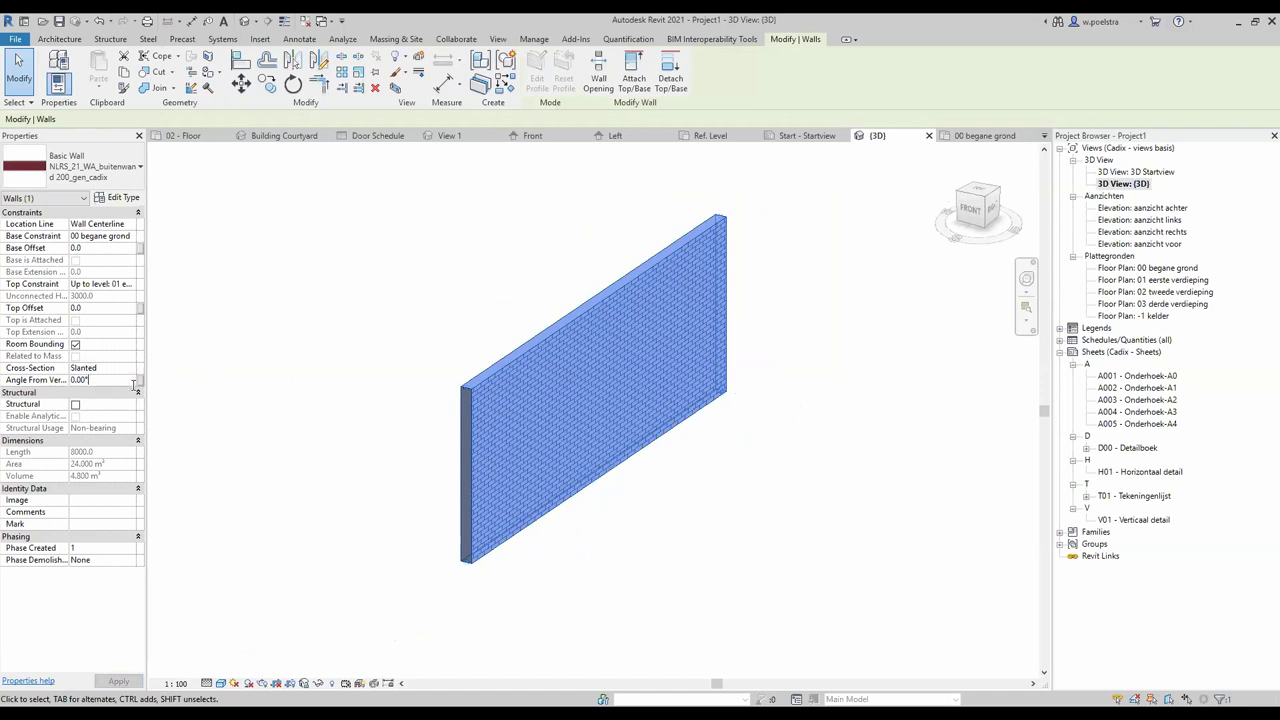
drag(112, 379, 66, 379)
text(2)
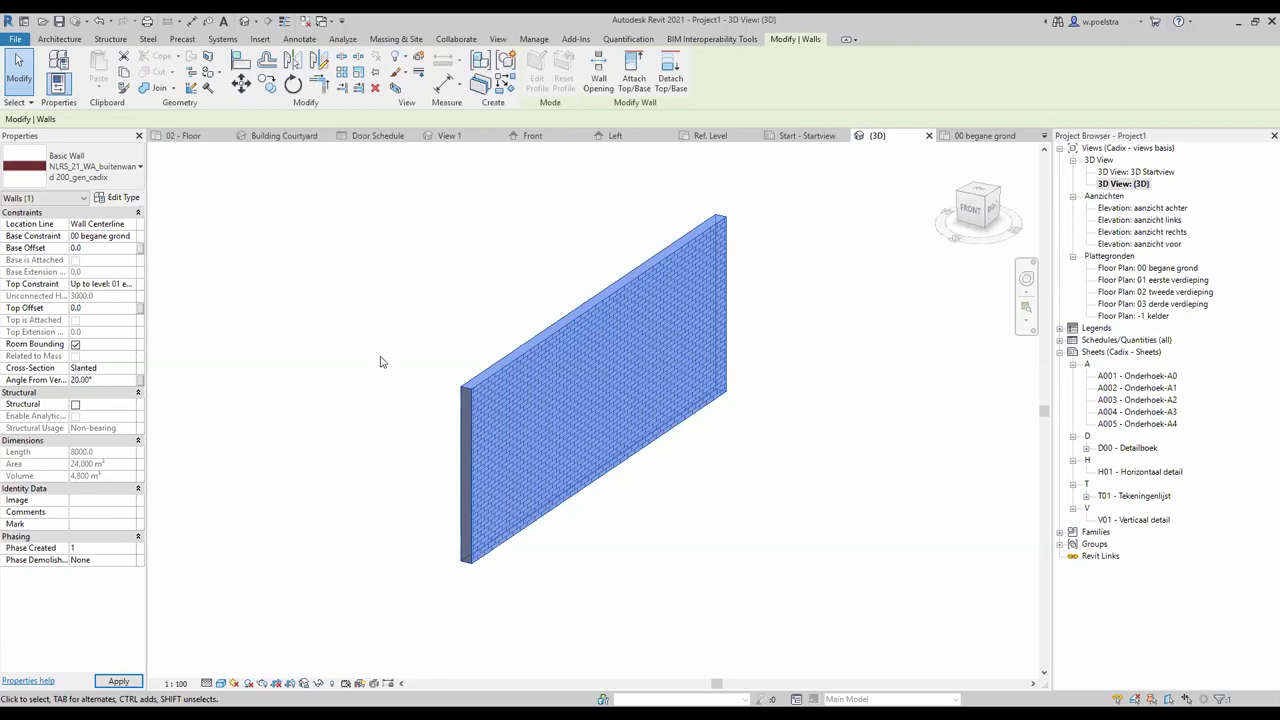
key(Return)
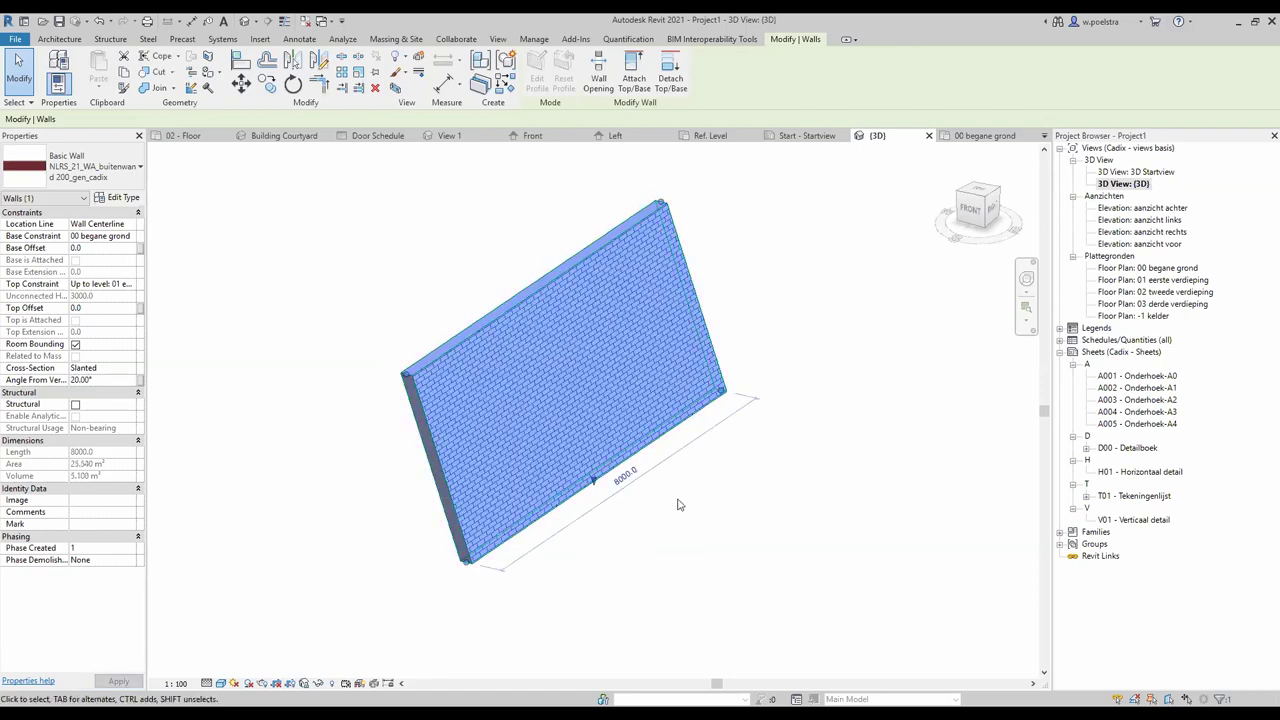
Change the wall's angle from vertical to 30° and reselect the slanted wall
shift+middle_drag(686, 494, 704, 458)
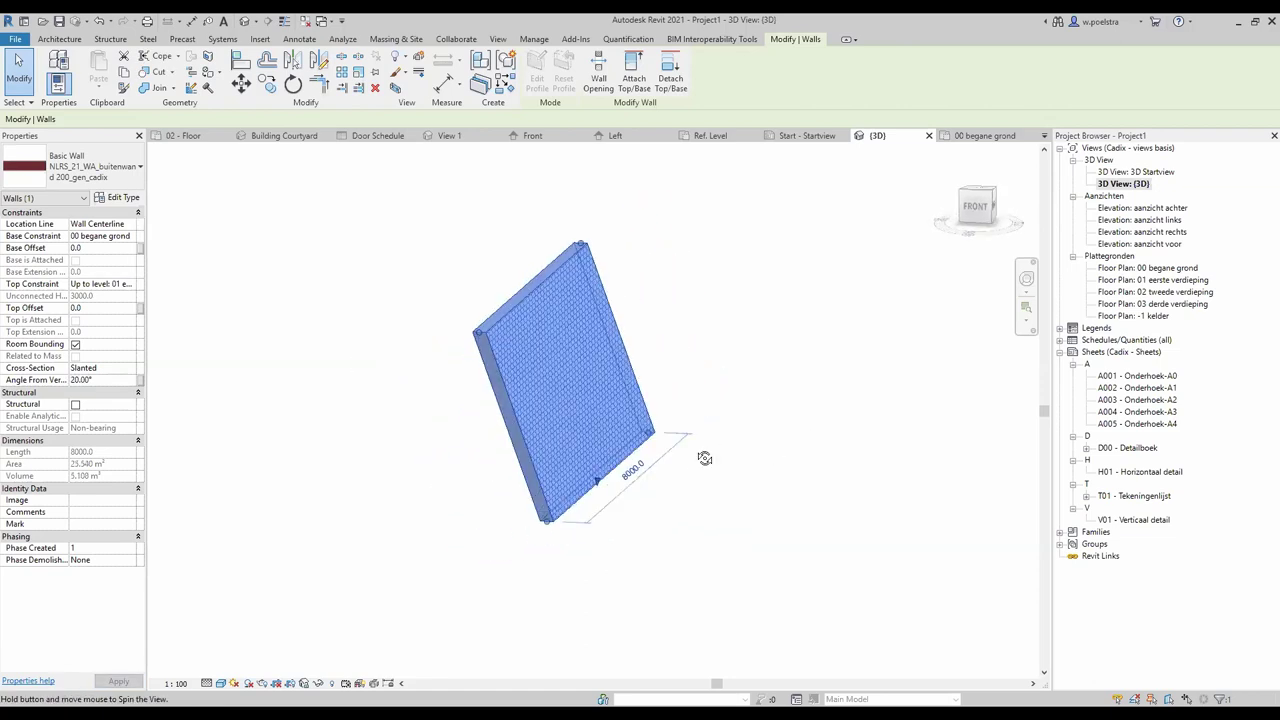
drag(450, 344, 615, 430)
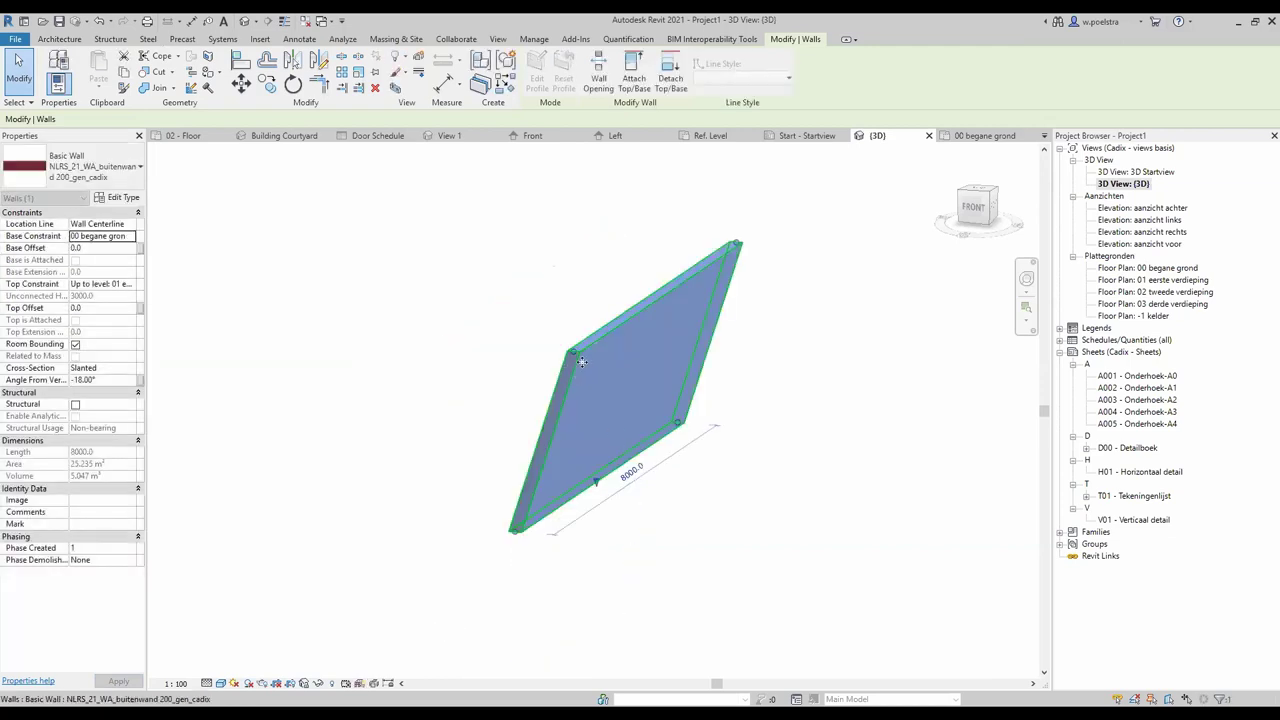
drag(573, 348, 460, 327)
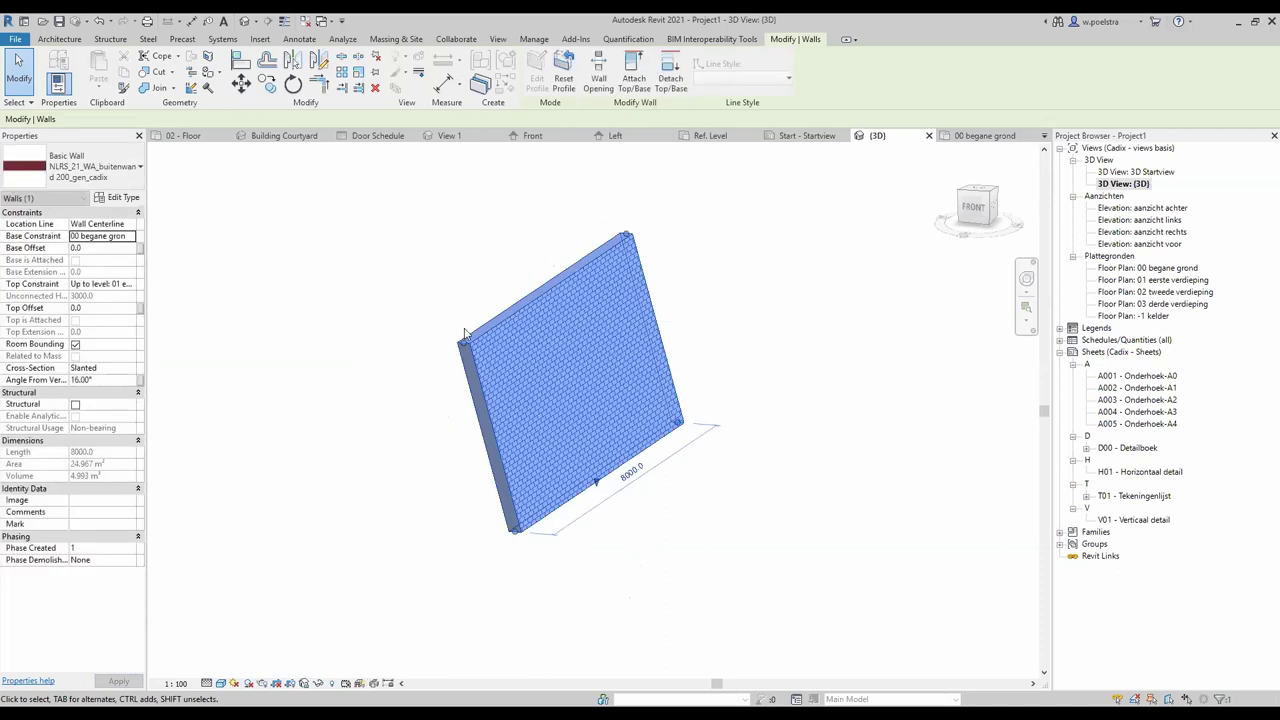
click(95, 380)
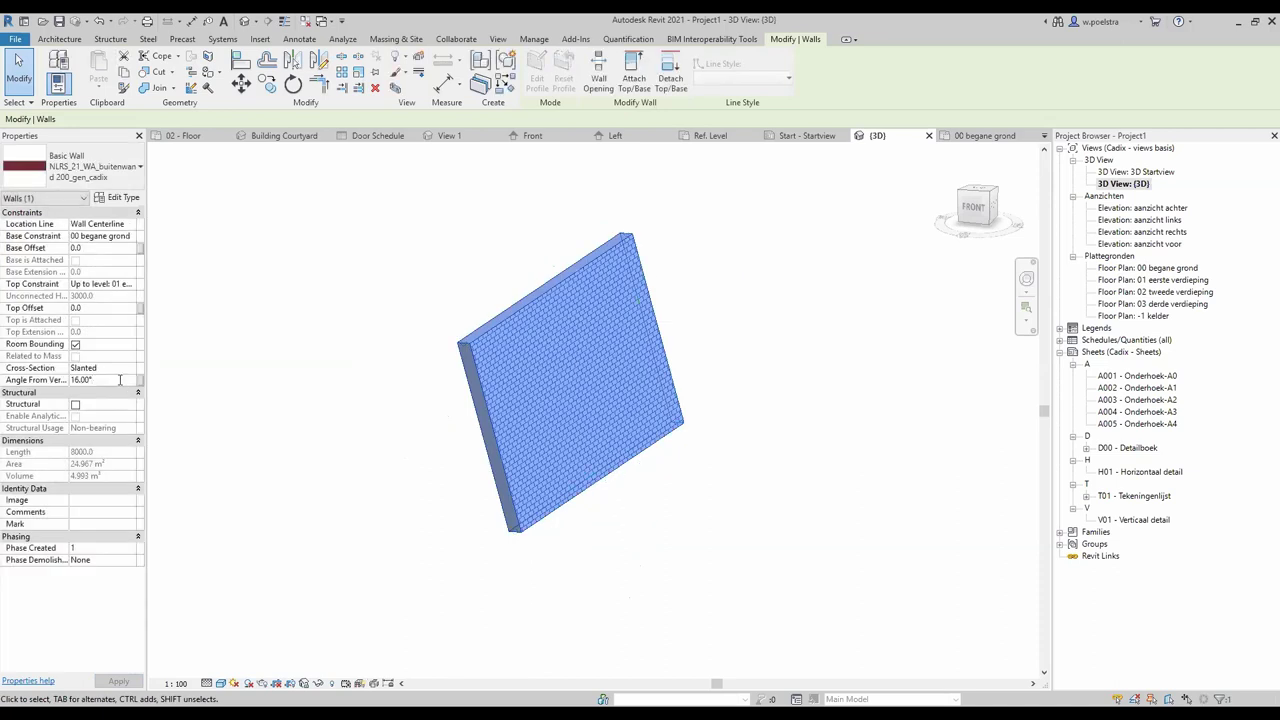
click(54, 384)
text(30)
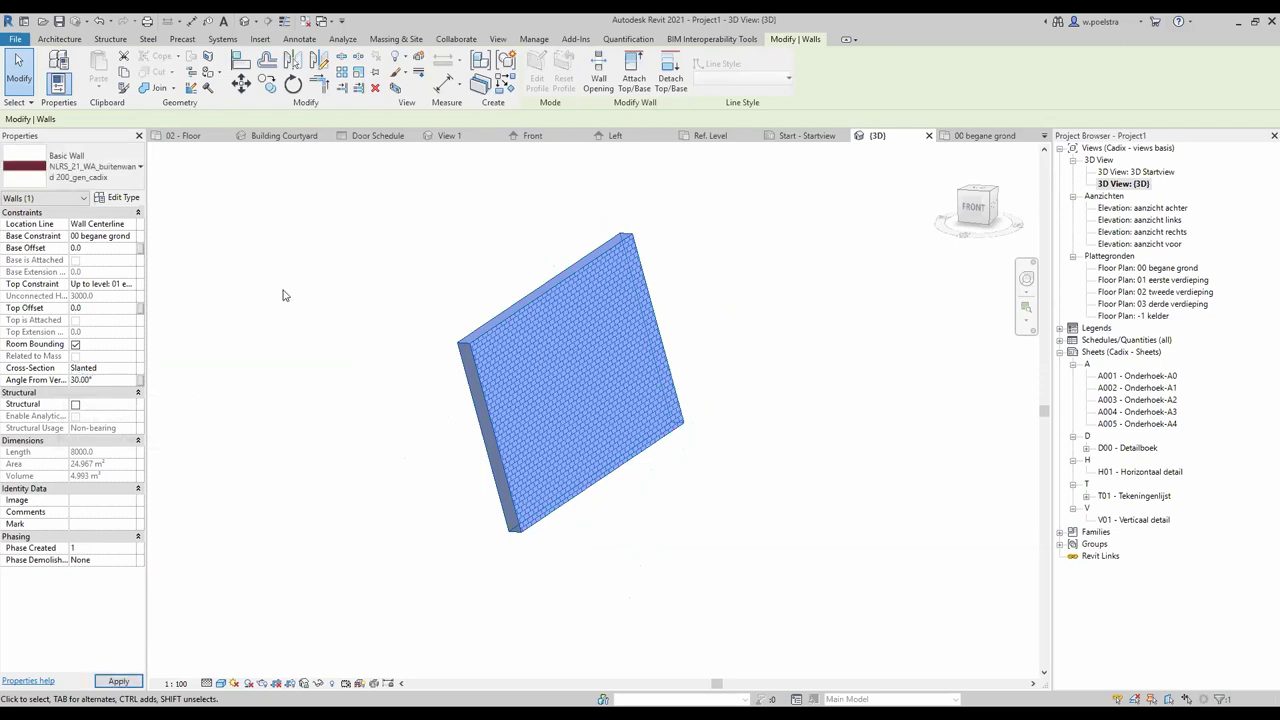
click(283, 291)
click(521, 361)
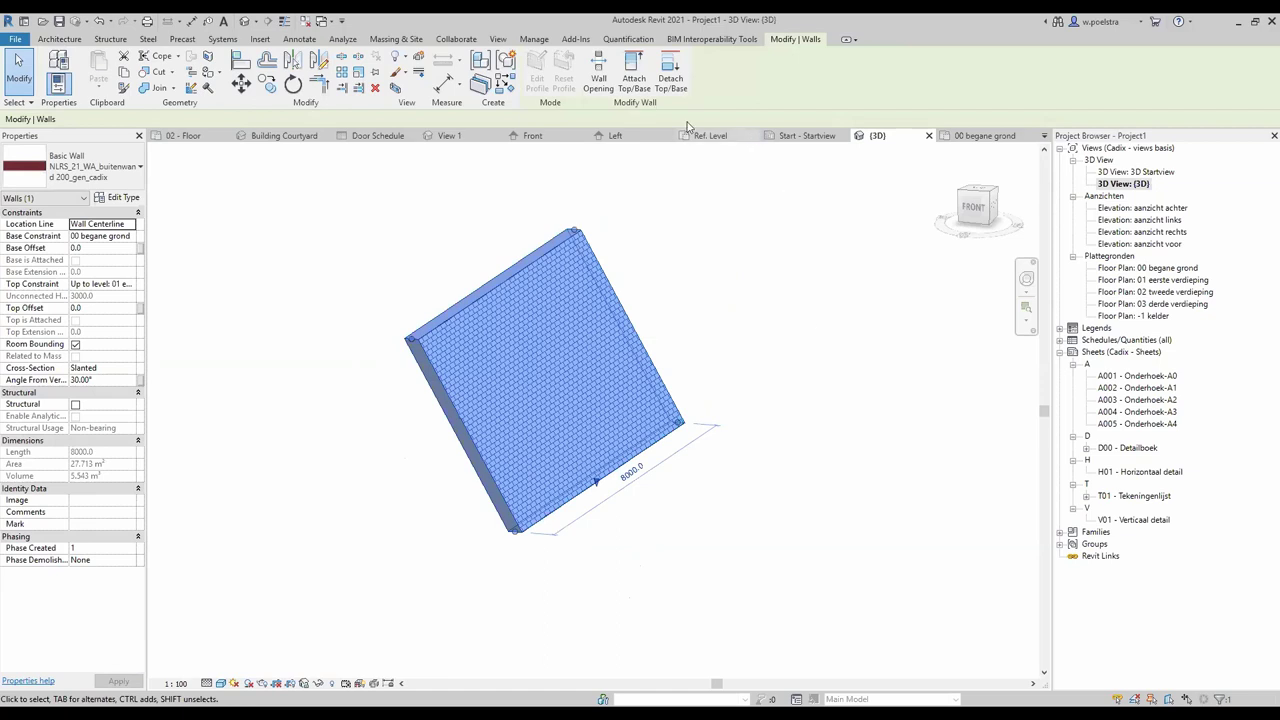
click(60, 39)
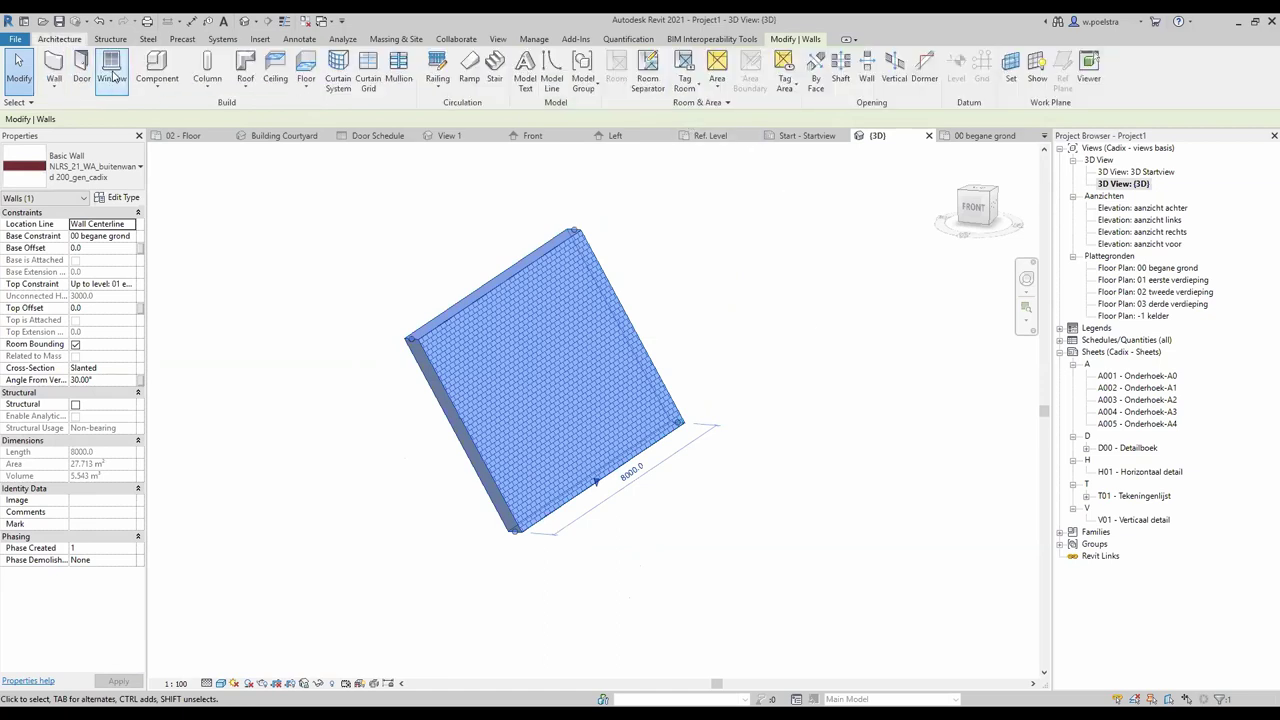
Place a door in the slanted brick wall
click(81, 68)
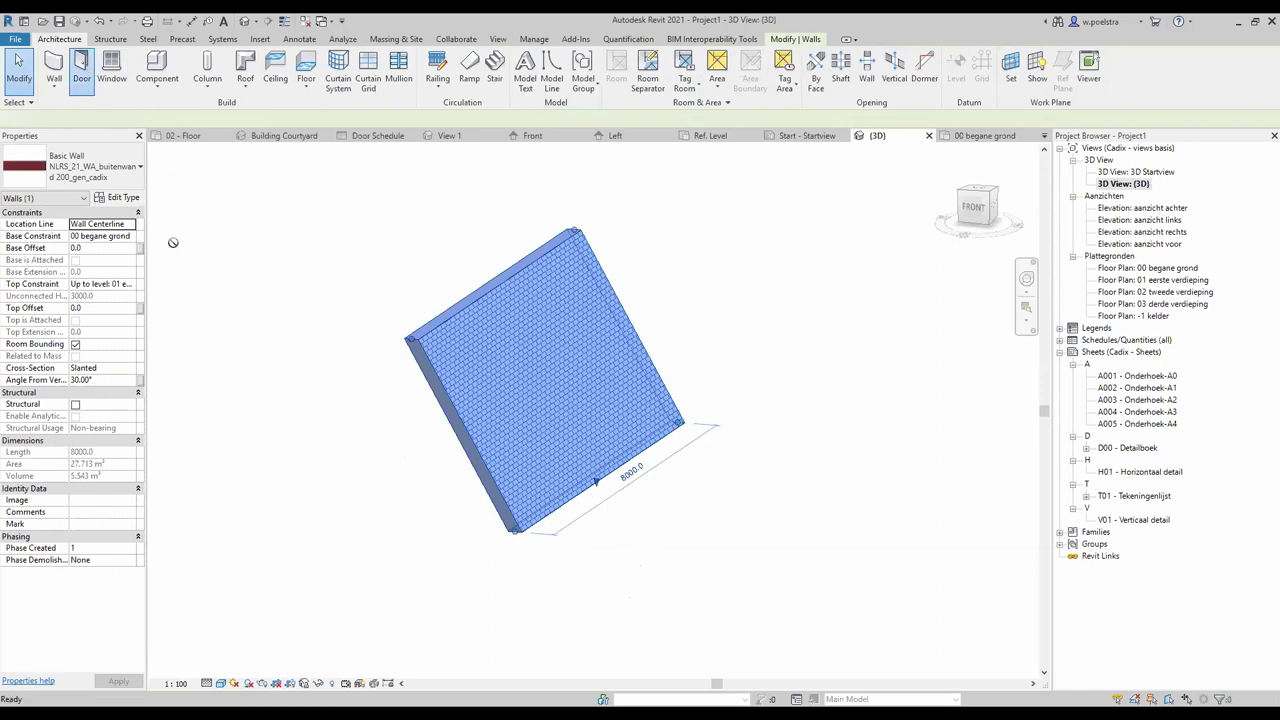
click(606, 400)
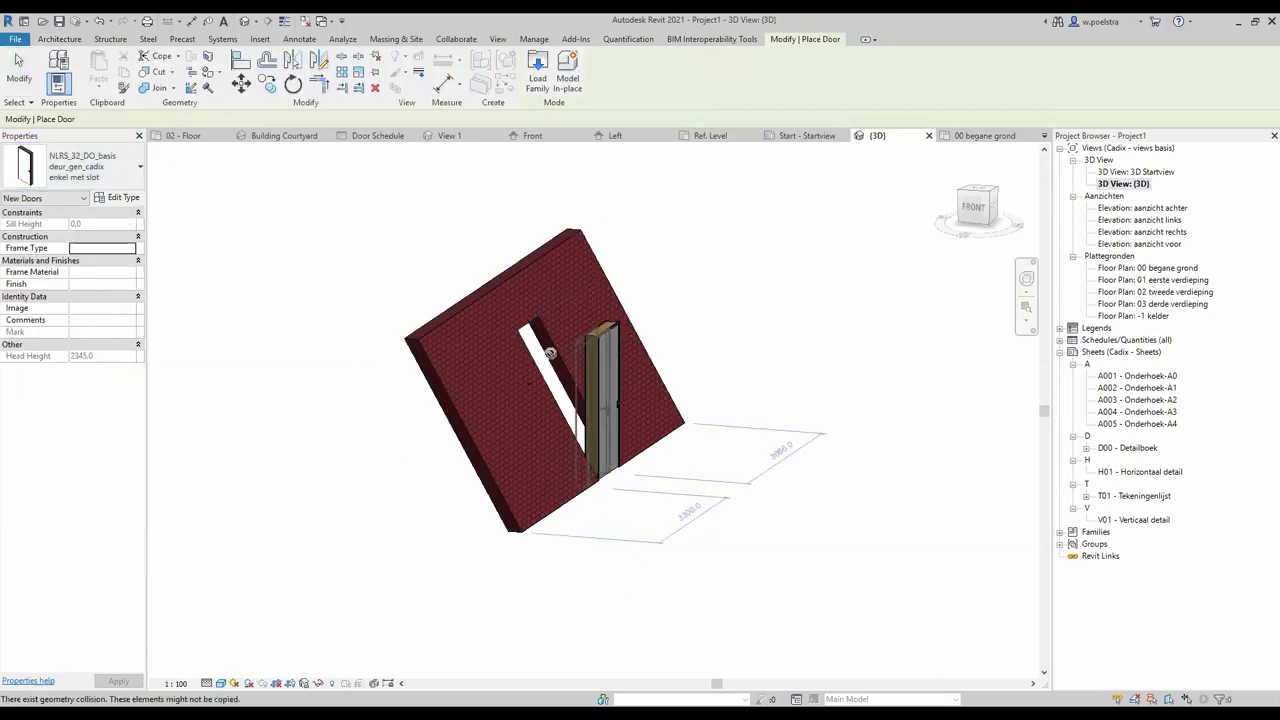
mouse_move(655, 378)
shift+middle_down()
mouse_move(671, 388)
mouse_move(570, 255)
shift+middle_up()
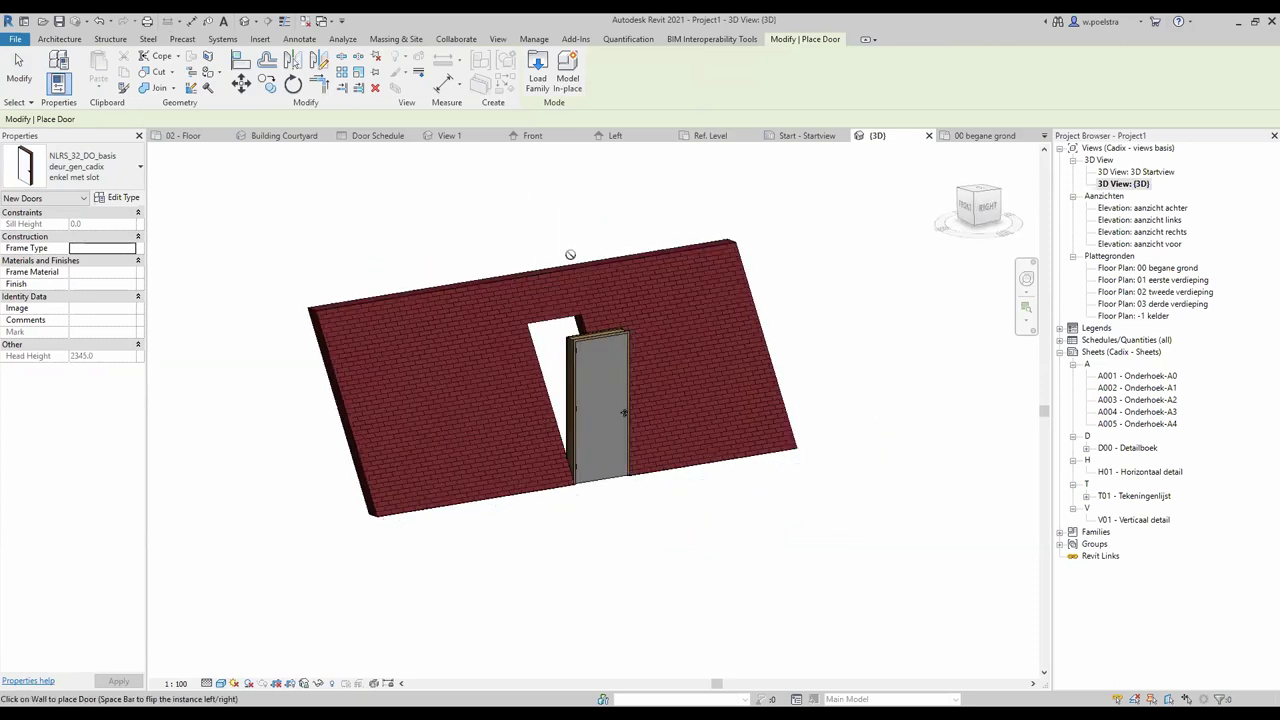
key(Escape)
key(Escape)
Set the door's Orientation to Slanted and orbit to check it follows the wall
click(605, 351)
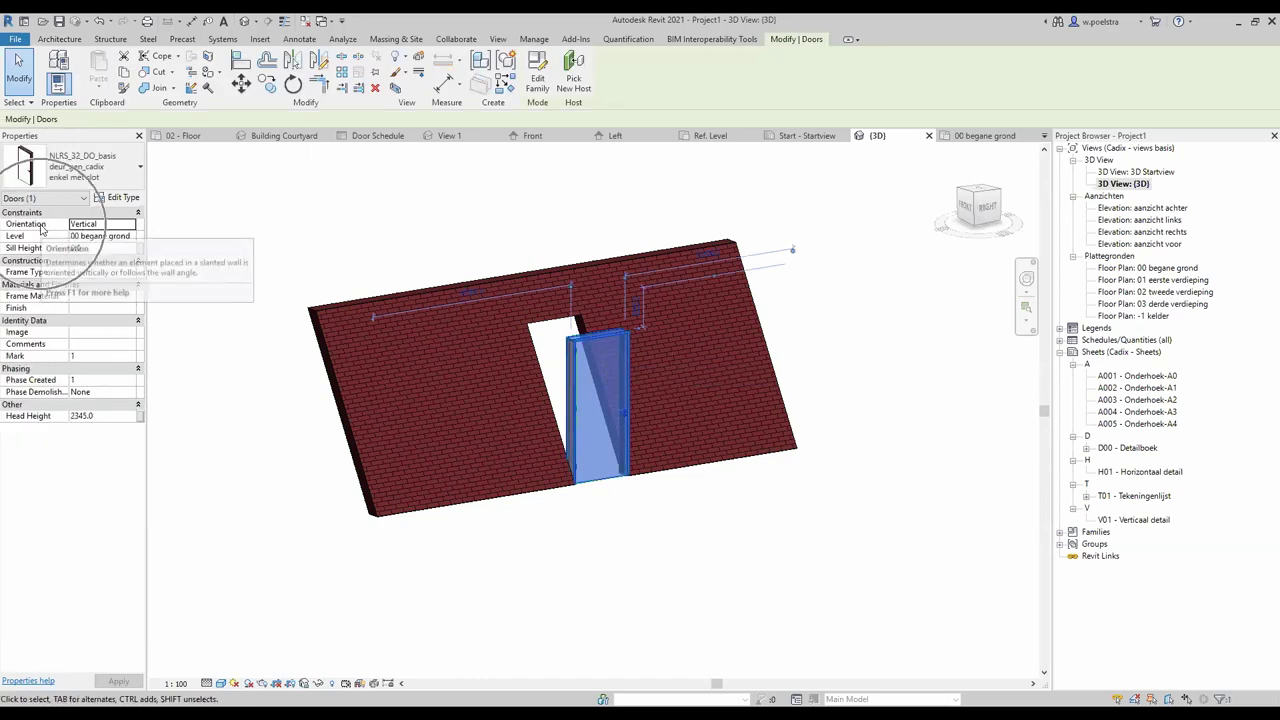
click(131, 225)
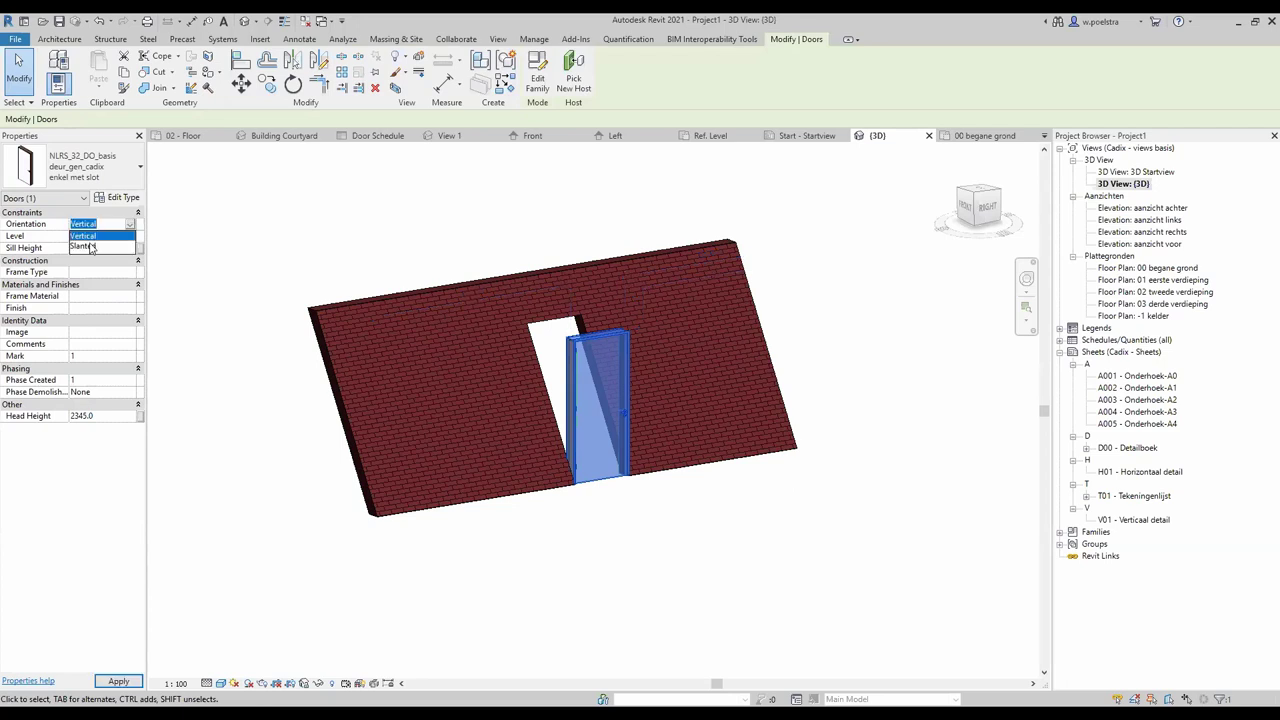
click(85, 247)
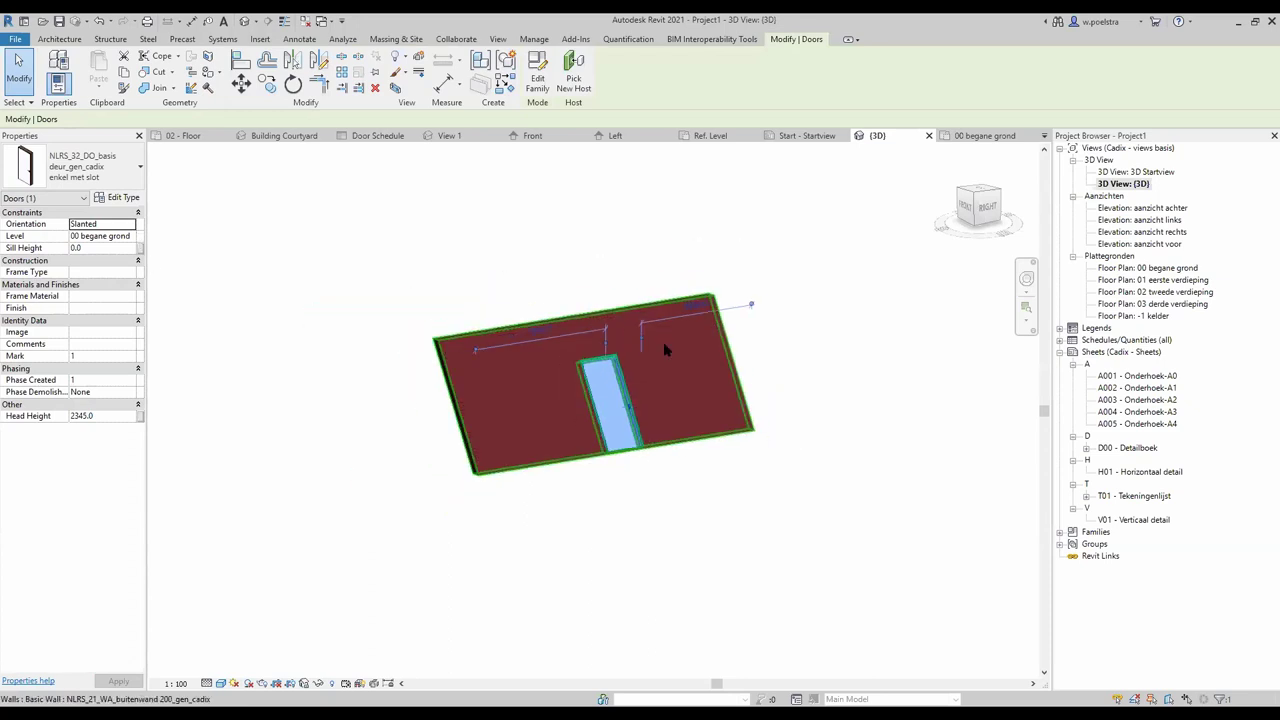
scroll(663, 342, up, 2)
mouse_move(500, 277)
shift+middle_down()
mouse_move(751, 277)
mouse_move(700, 277)
mouse_move(780, 290)
shift+middle_up()
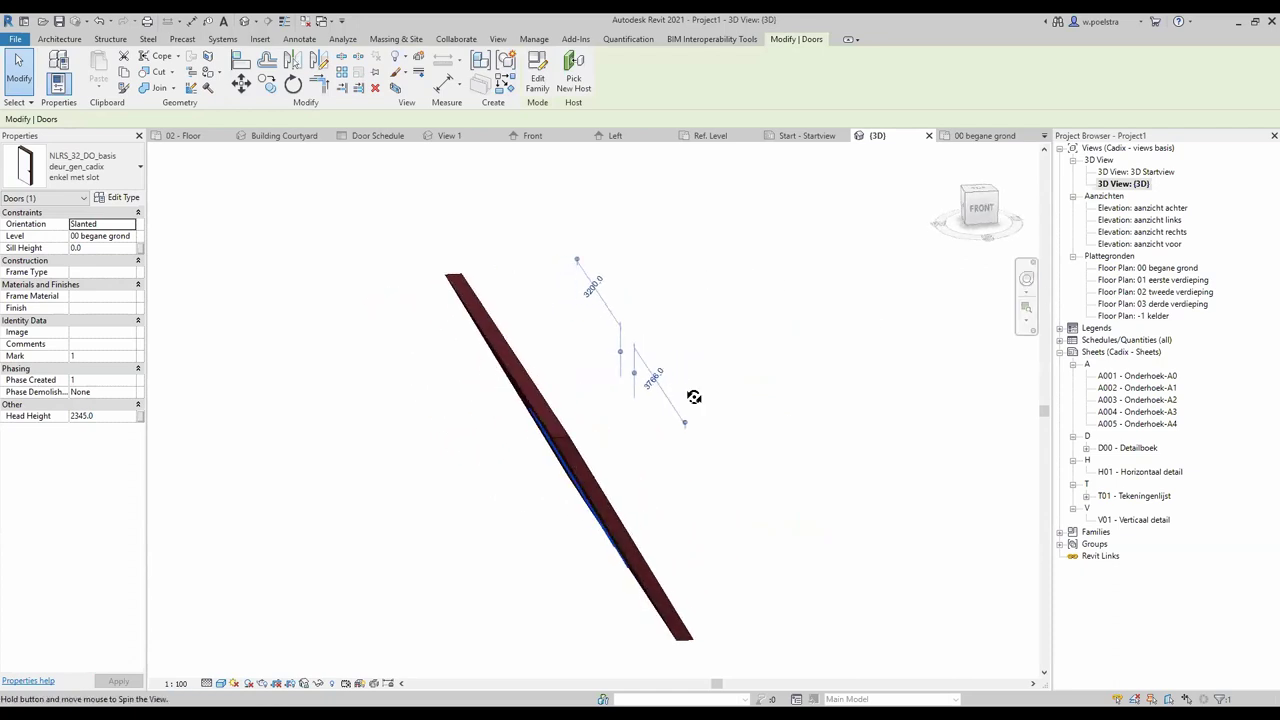
shift+middle_drag(691, 394, 850, 380)
Show the 00 begane grond plan in Consistent Colors and zoom in on the door
double_click(1152, 268)
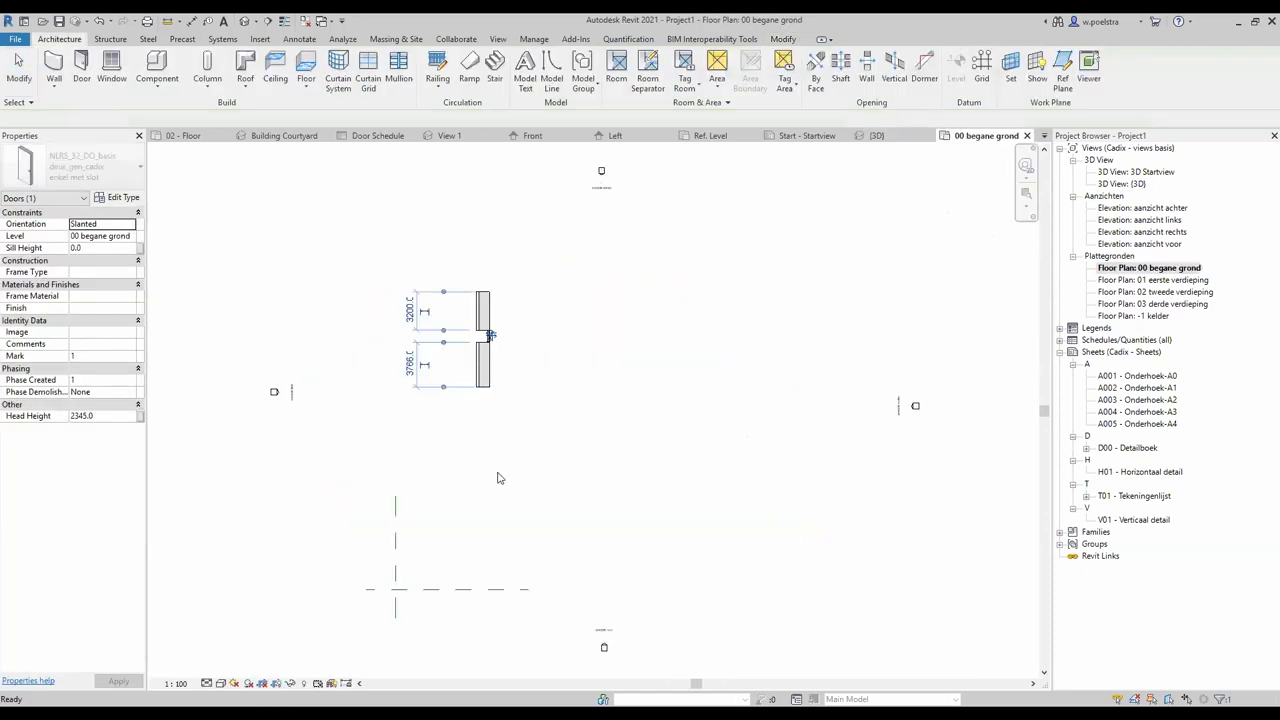
scroll(471, 337, up, 3)
scroll(505, 380, up, 2)
scroll(511, 398, down, 2)
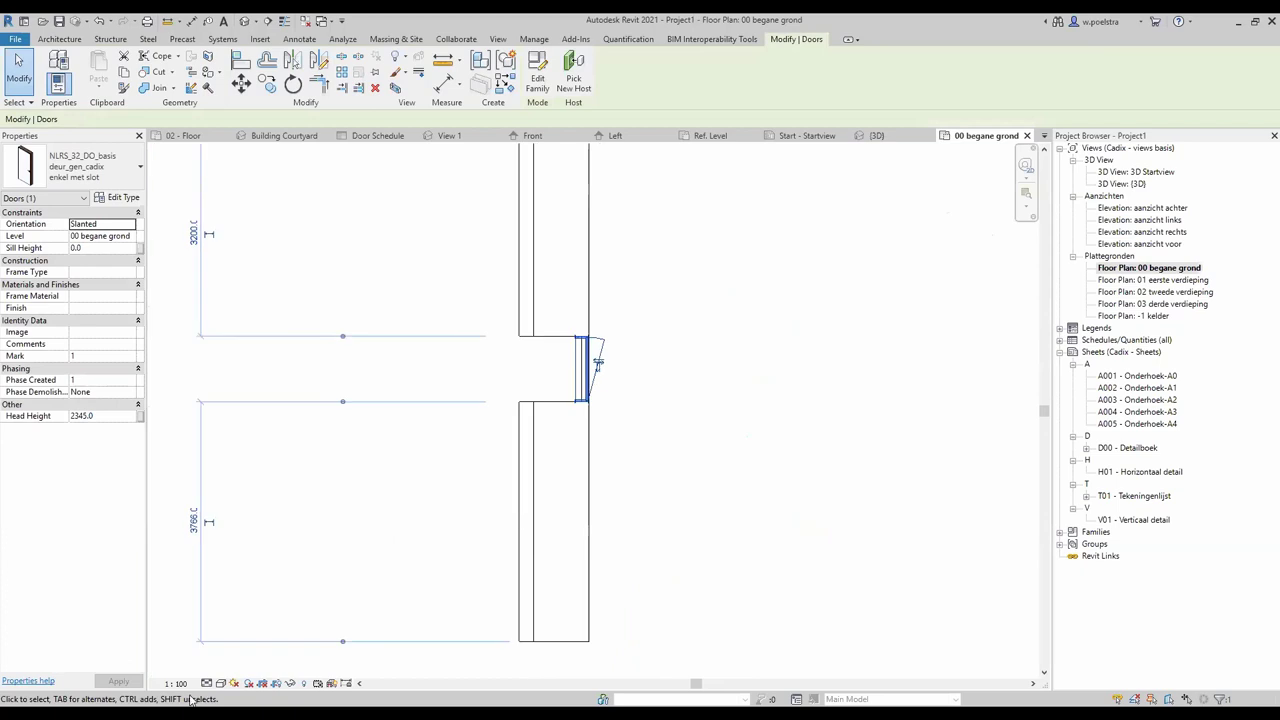
click(221, 683)
click(257, 657)
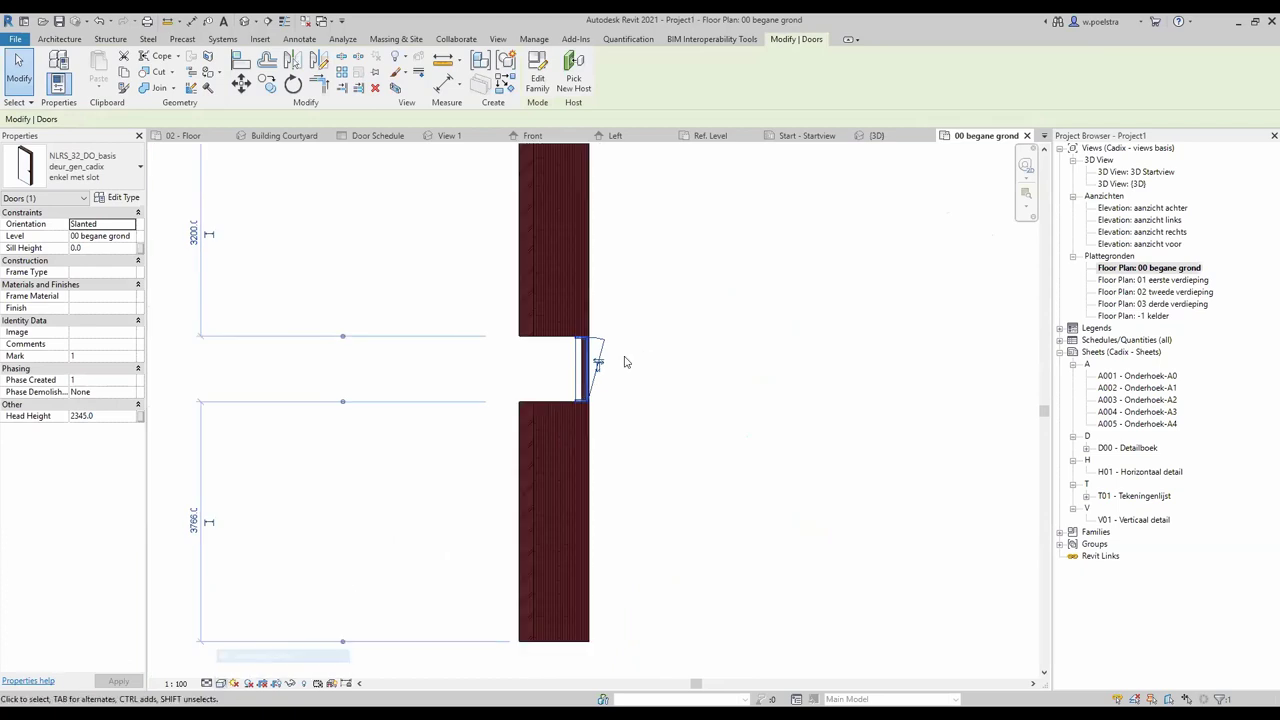
scroll(640, 365, up, 2)
scroll(679, 362, up, 2)
scroll(679, 362, down, 3)
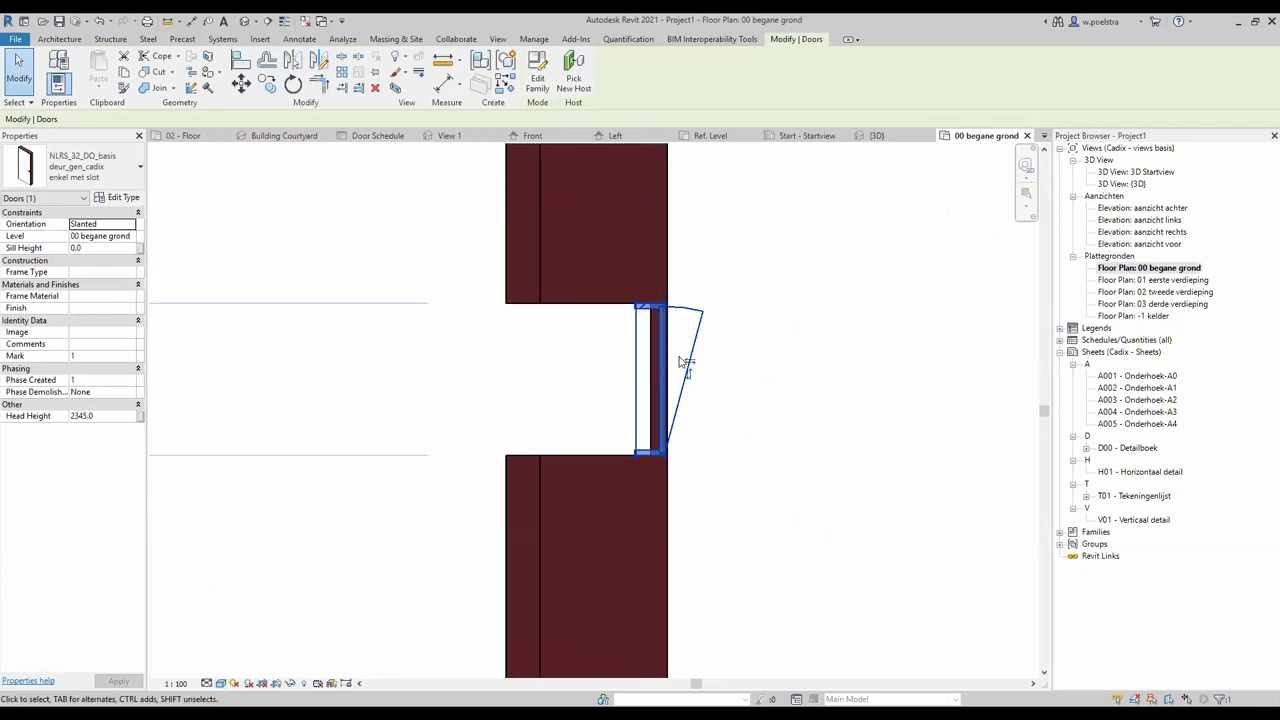
scroll(700, 390, down, 2)
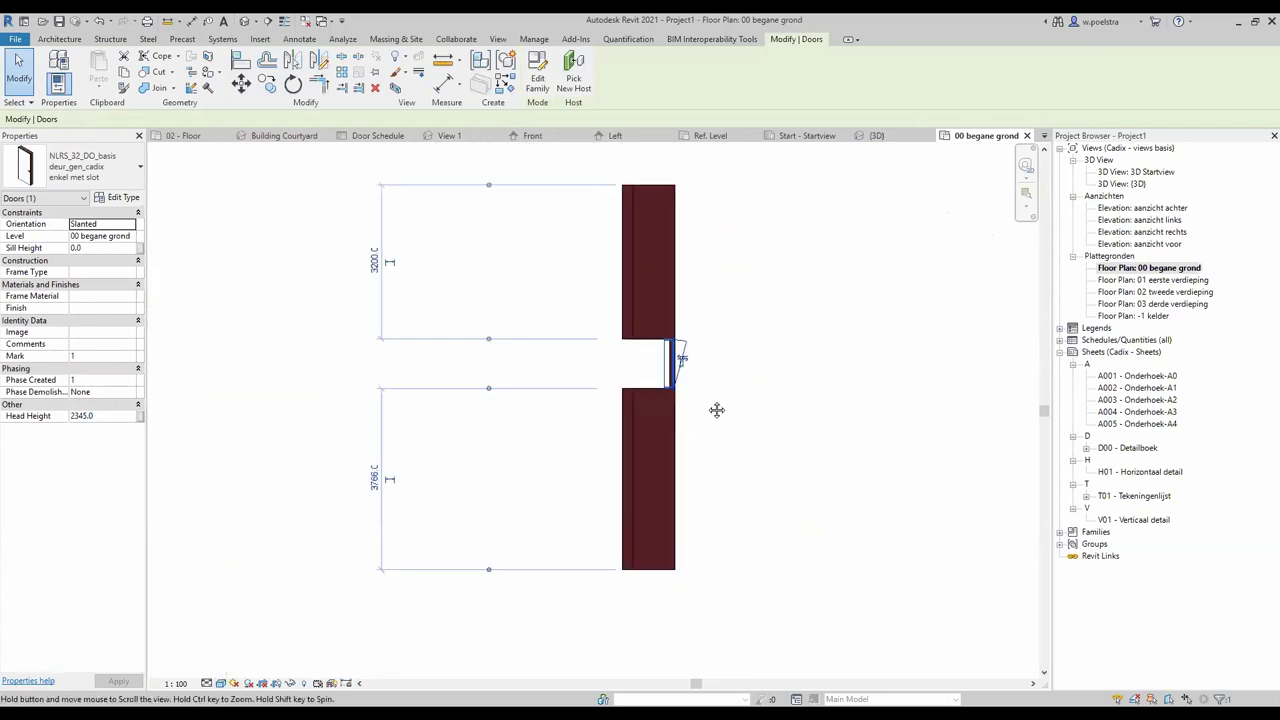
Orbit around the wall and door in the {3D} view, then deselect the door
double_click(1133, 184)
mouse_move(888, 447)
shift+middle_down()
mouse_move(986, 434)
mouse_move(792, 441)
shift+middle_up()
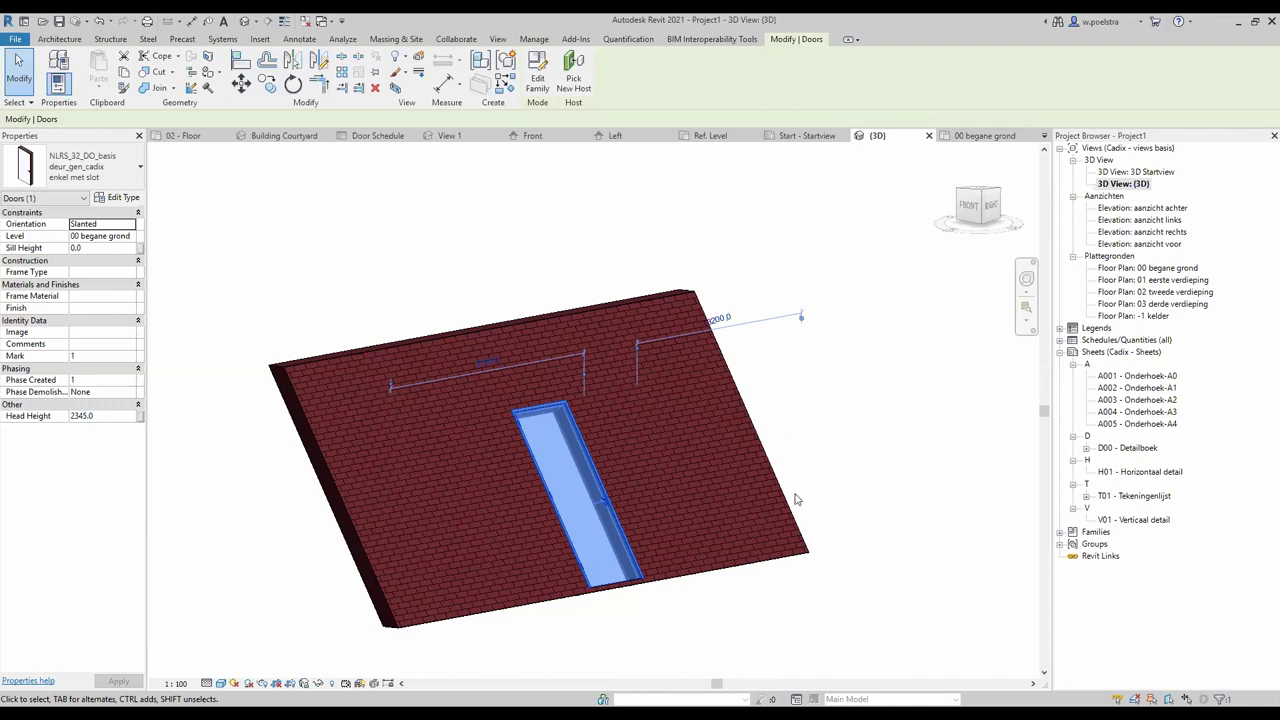
click(826, 394)
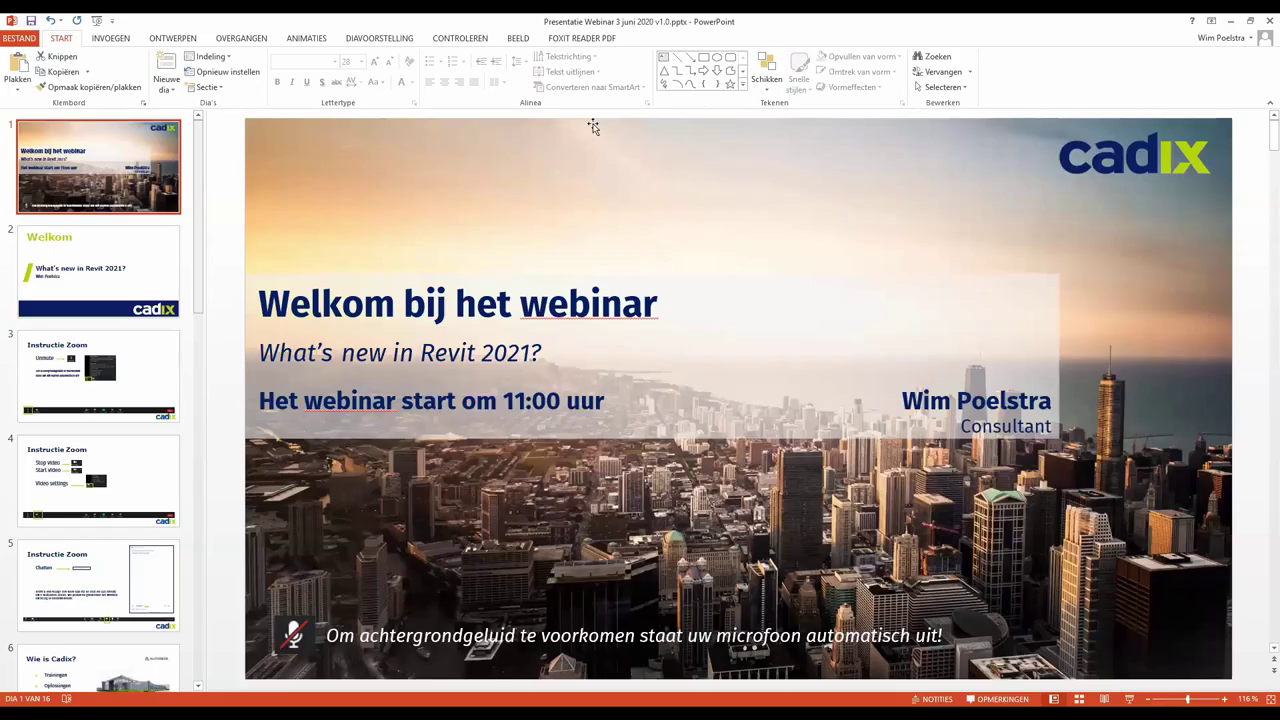
Run the slide show from slide 13 and advance to the Samenvatting slide listing ten topics
scroll(100, 470, down, 1)
key(Down)
key(Down)
key(Down)
key(Down)
key(Down)
key(Down)
key(Down)
key(Down)
key(Down)
key(Down)
key(Down)
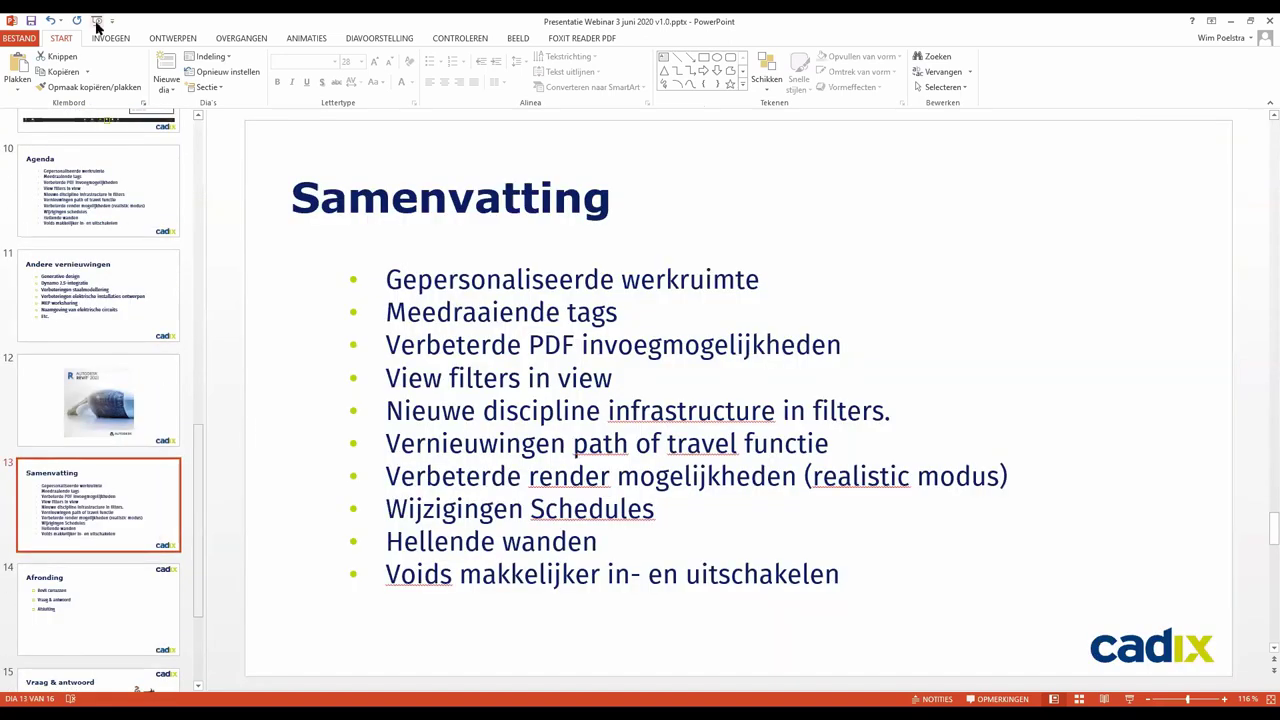
click(96, 20)
click(515, 150)
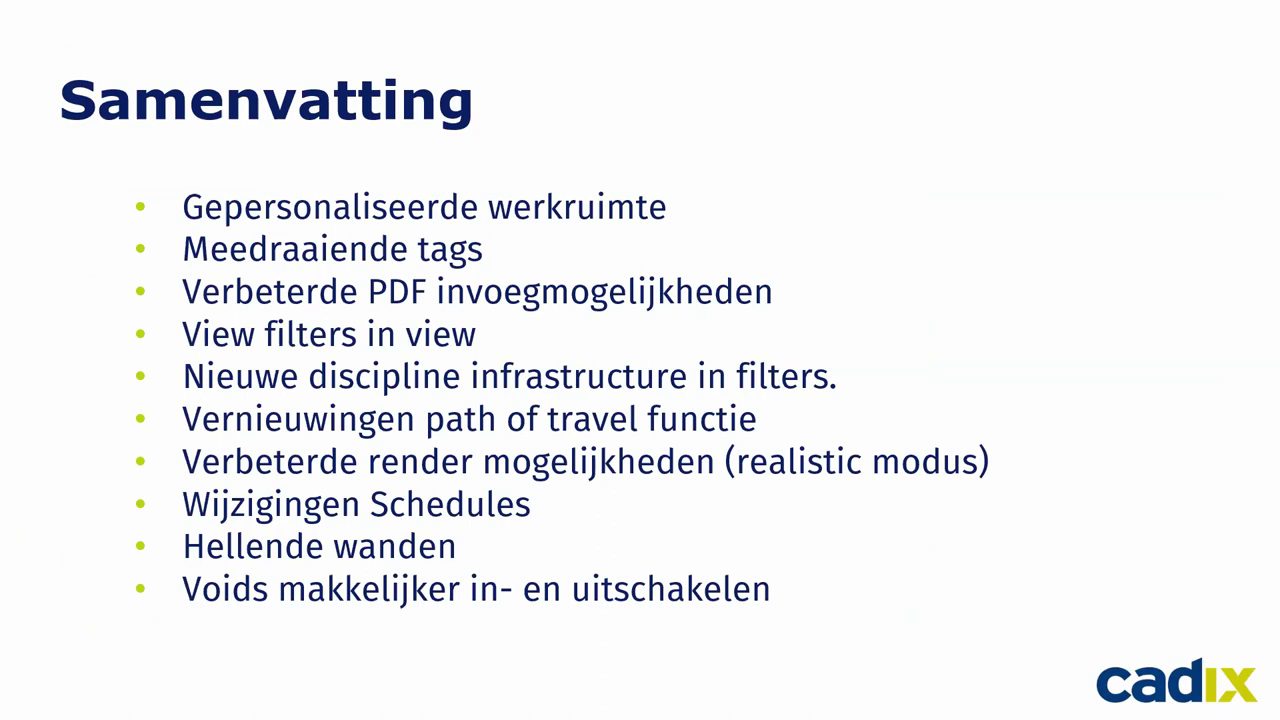
Step from the Afronding slide to Vraag & antwoord, which invites questions via chat
key(Right)
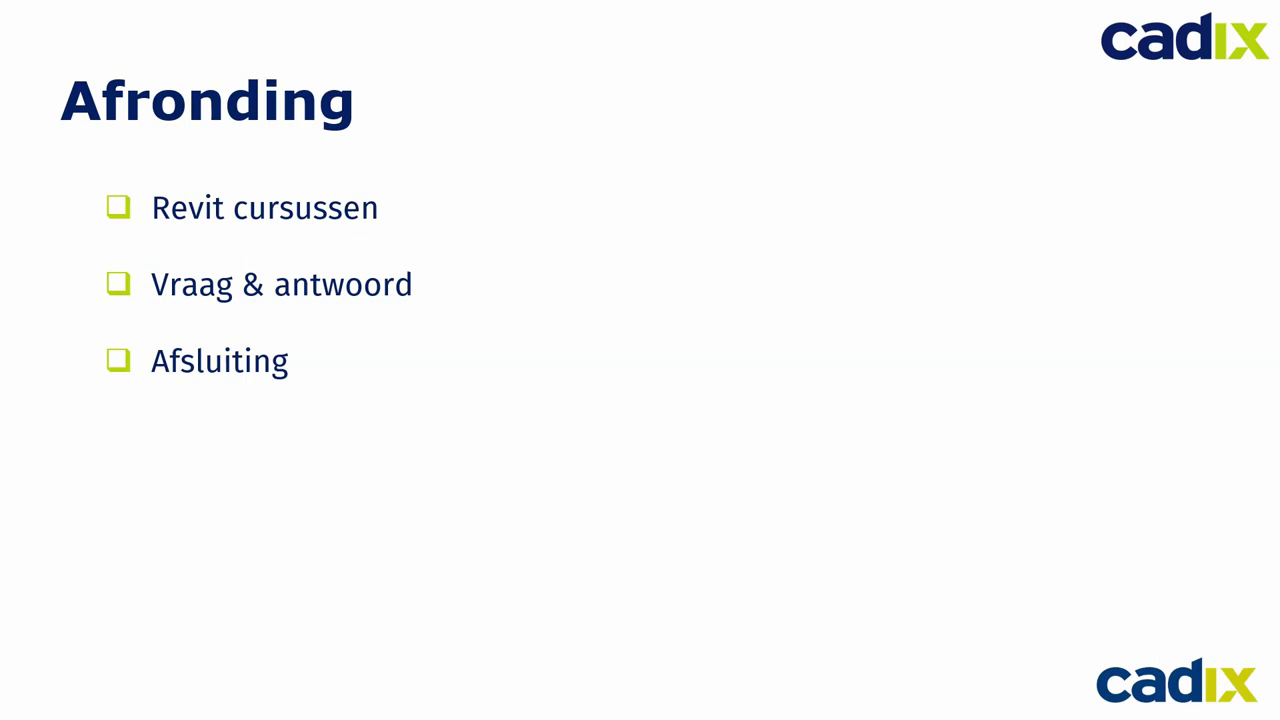
key(Right)
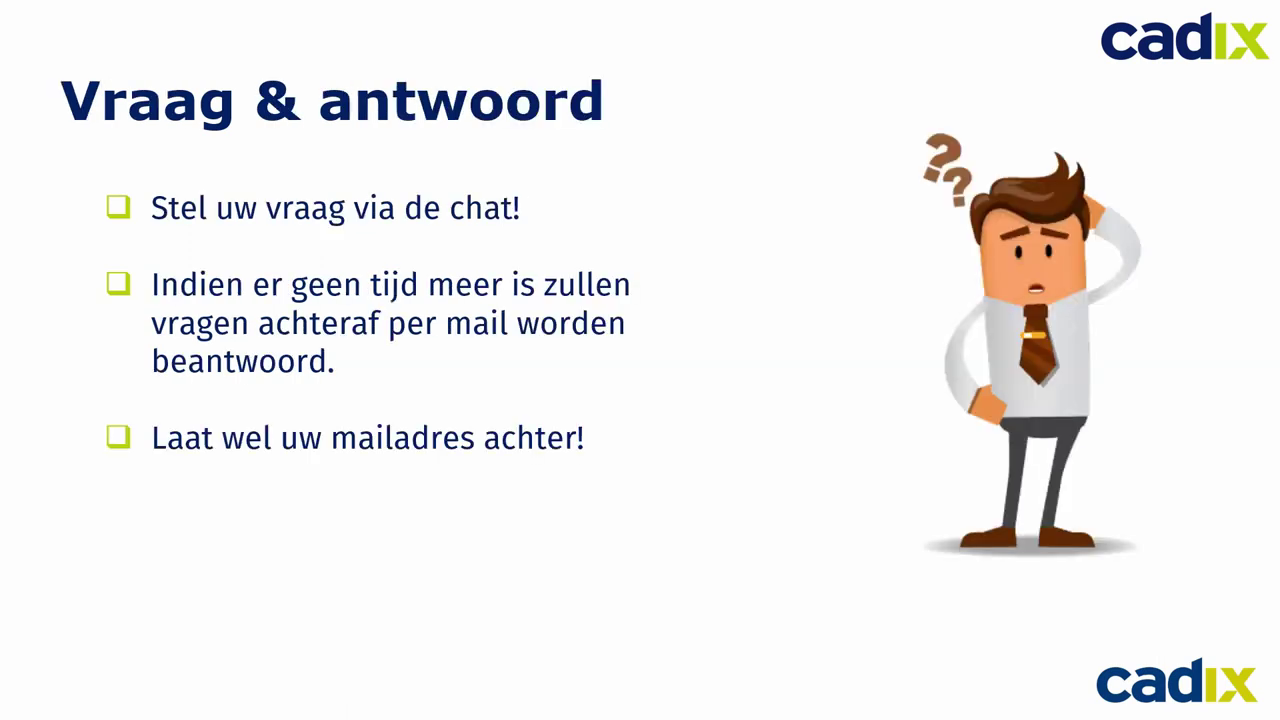